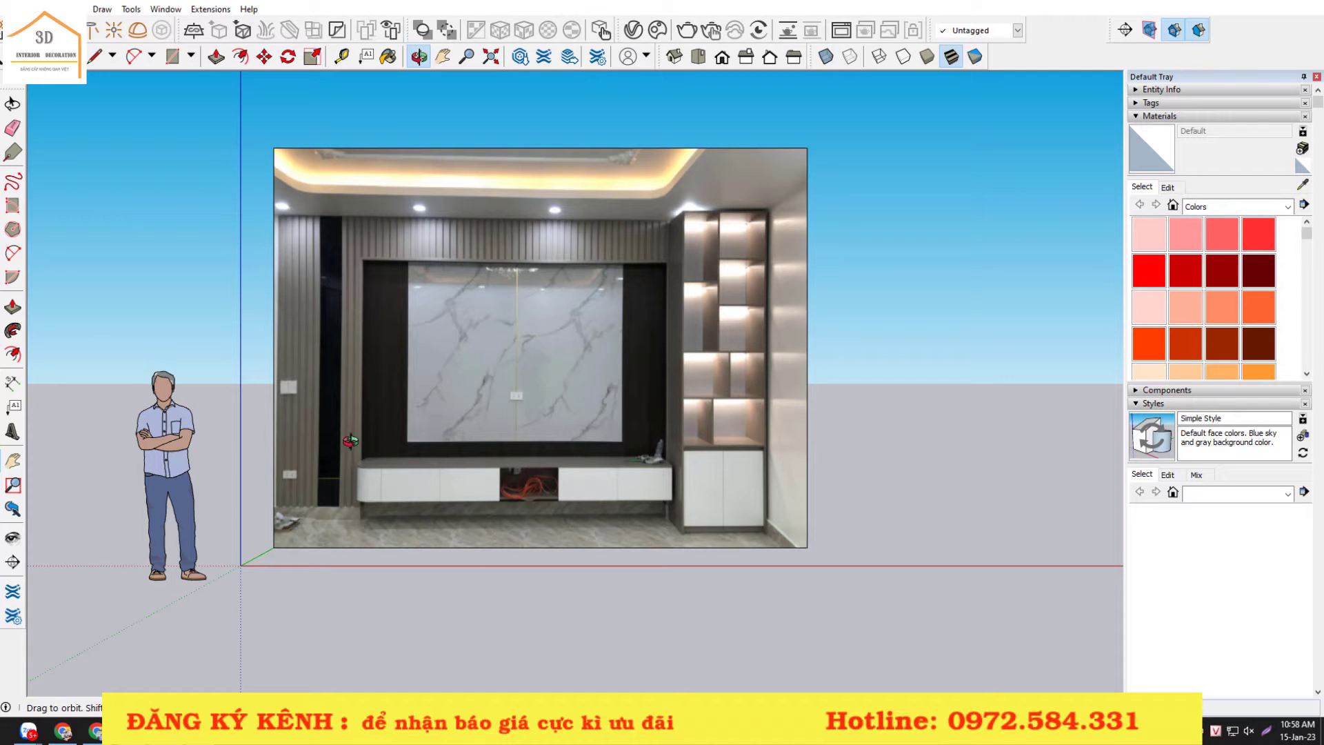
- Zoom and orbit the view around the upright TV wall reference photo
{"action": "scroll", "coordinate": [370, 376], "scroll_direction": "up", "scroll_amount": 2}
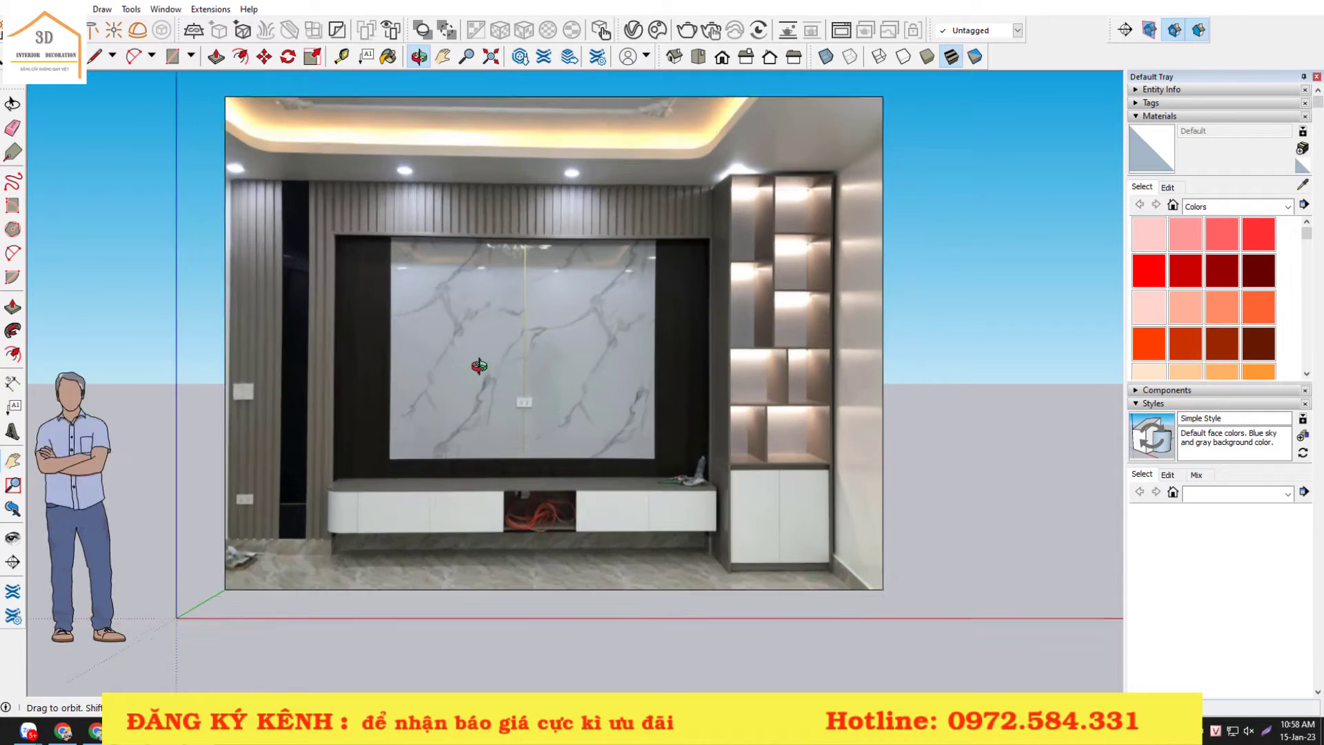
{"action": "scroll", "coordinate": [414, 373], "scroll_direction": "up", "scroll_amount": 3}
{"action": "scroll", "coordinate": [479, 366], "scroll_direction": "down", "scroll_amount": 4}
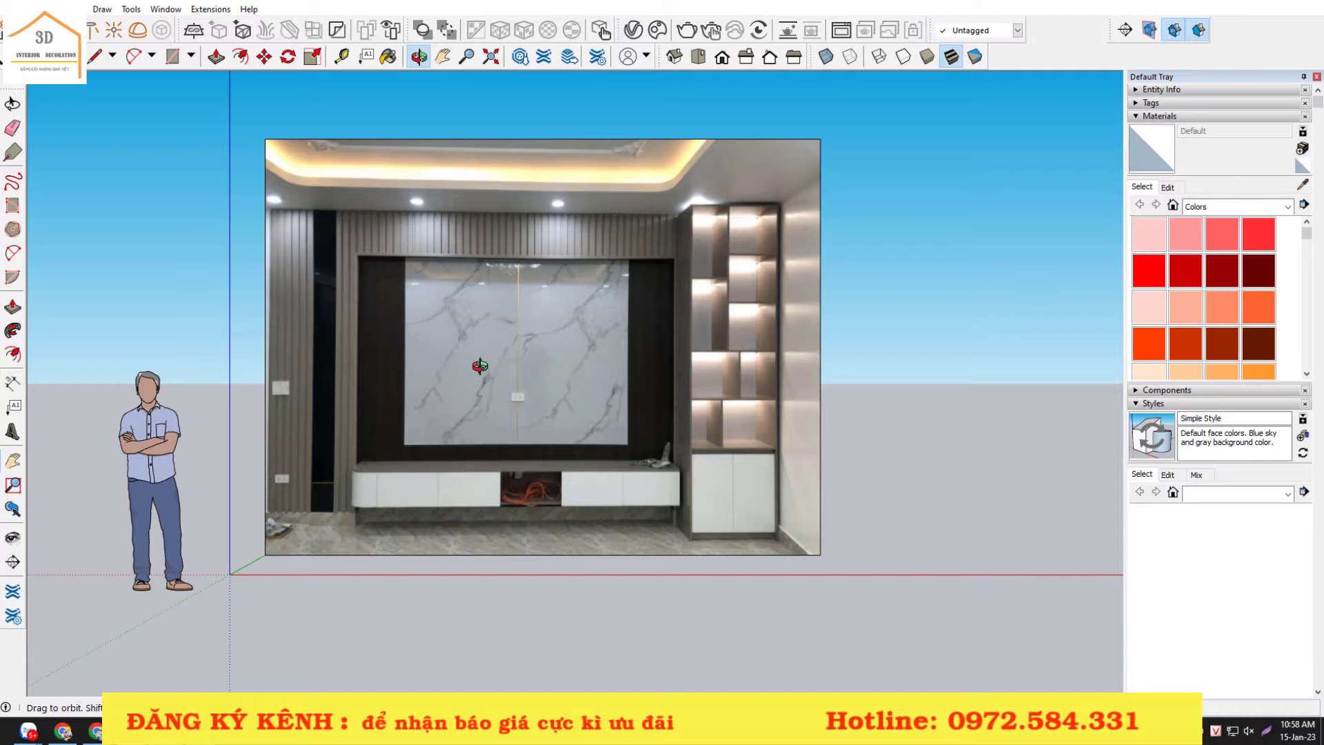
{"action": "scroll", "coordinate": [526, 355], "scroll_direction": "down", "scroll_amount": 1}
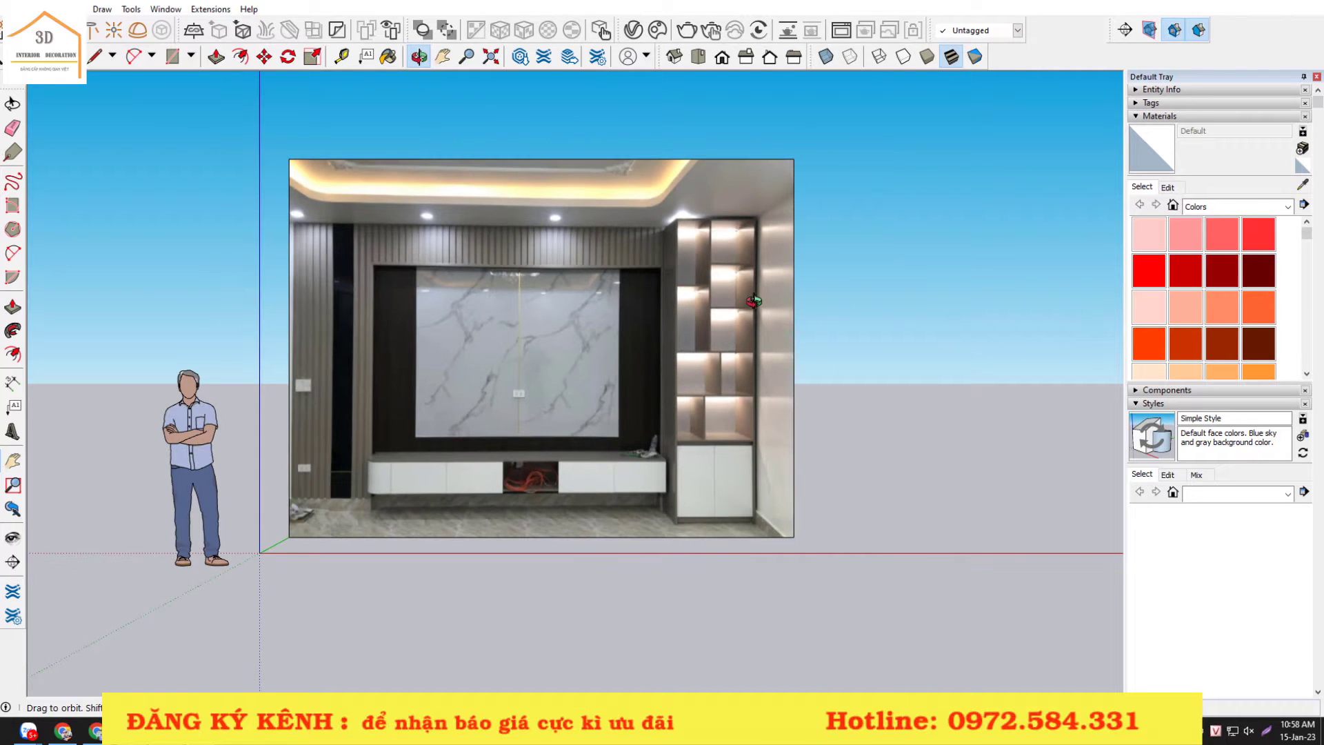
{"action": "scroll", "coordinate": [537, 298], "scroll_direction": "up", "scroll_amount": 2}
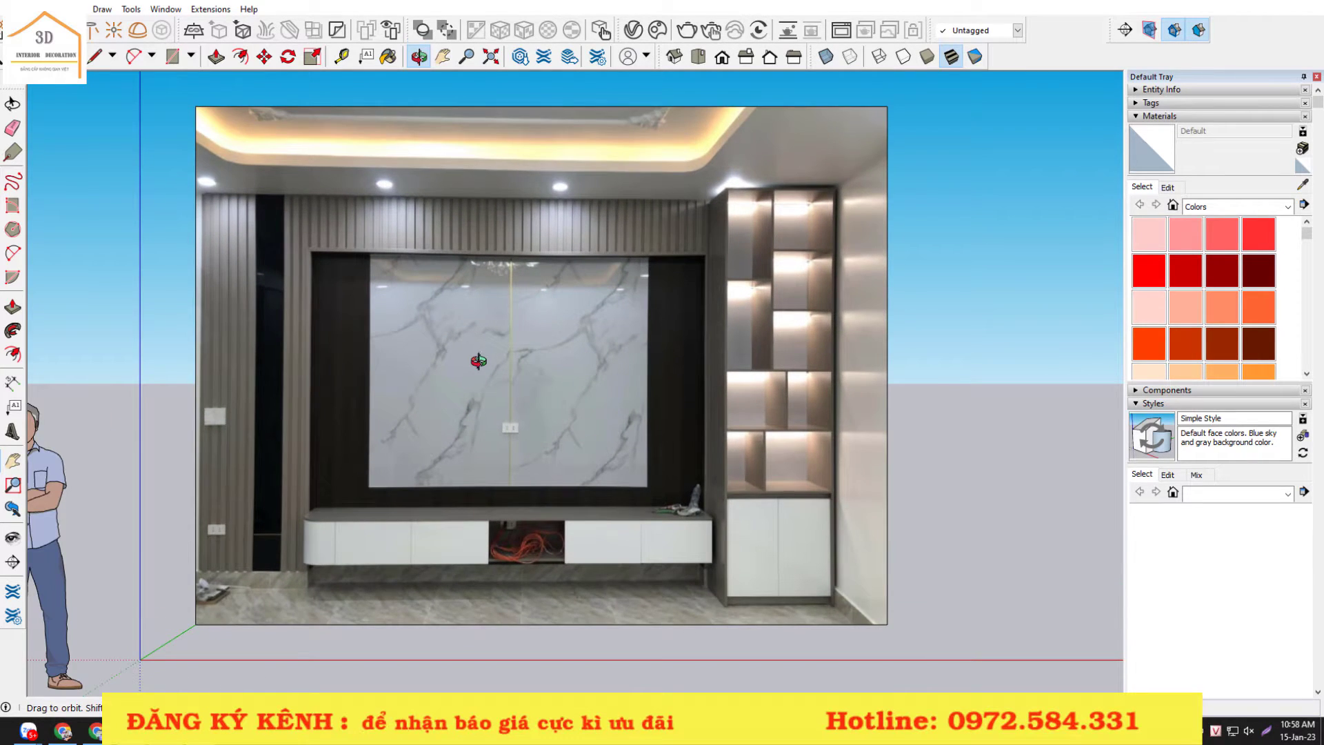
{"action": "scroll", "coordinate": [472, 366], "scroll_direction": "down", "scroll_amount": 1}
{"action": "scroll", "coordinate": [473, 366], "scroll_direction": "down", "scroll_amount": 1}
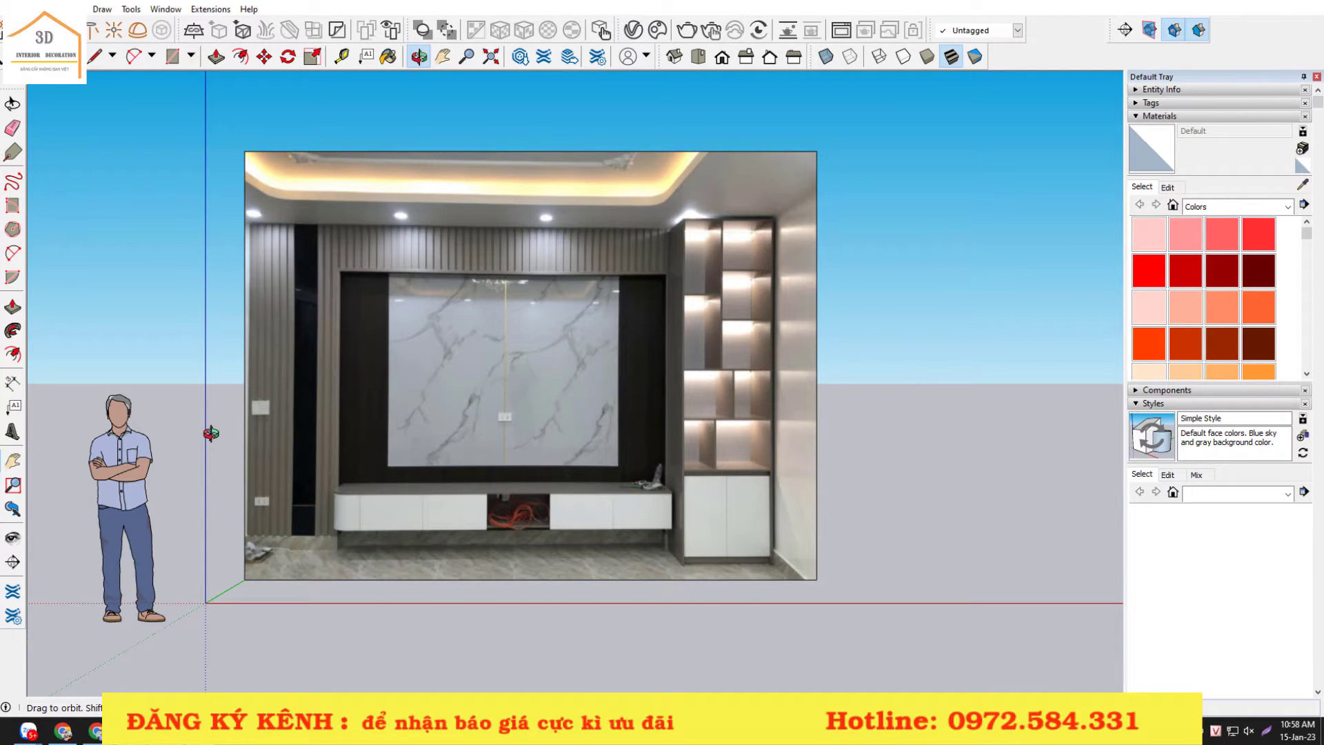
{"action": "left_click_drag", "start_coordinate": [210, 432], "coordinate": [211, 433]}
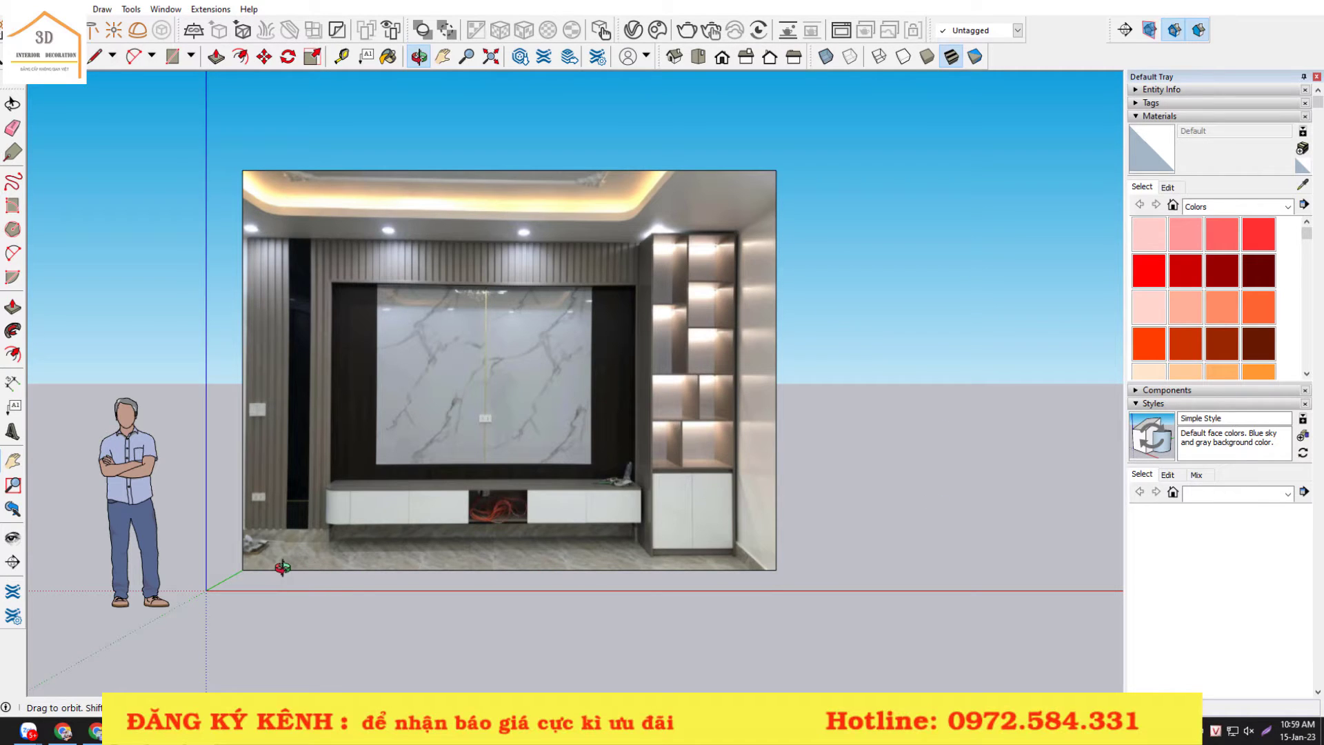
{"action": "left_click_drag", "start_coordinate": [626, 470], "coordinate": [449, 373]}
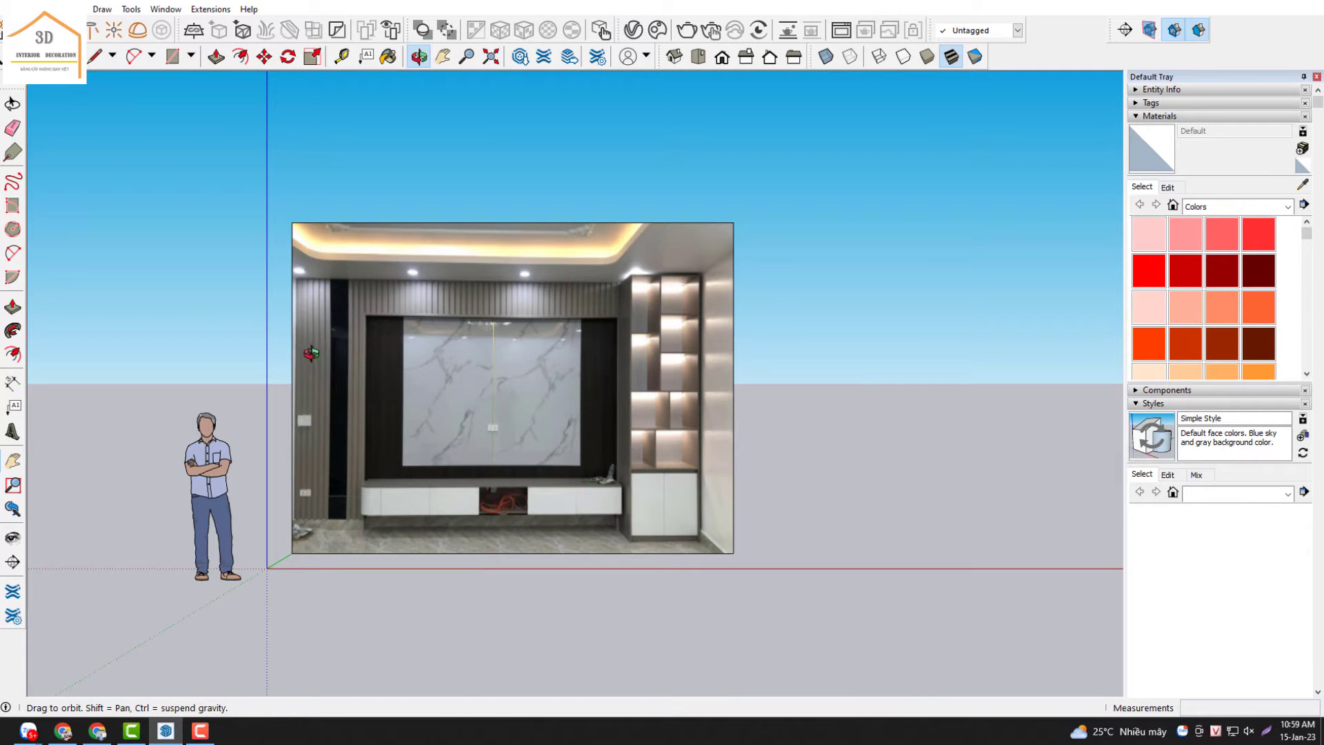
{"action": "scroll", "coordinate": [202, 451], "scroll_direction": "down", "scroll_amount": 1}
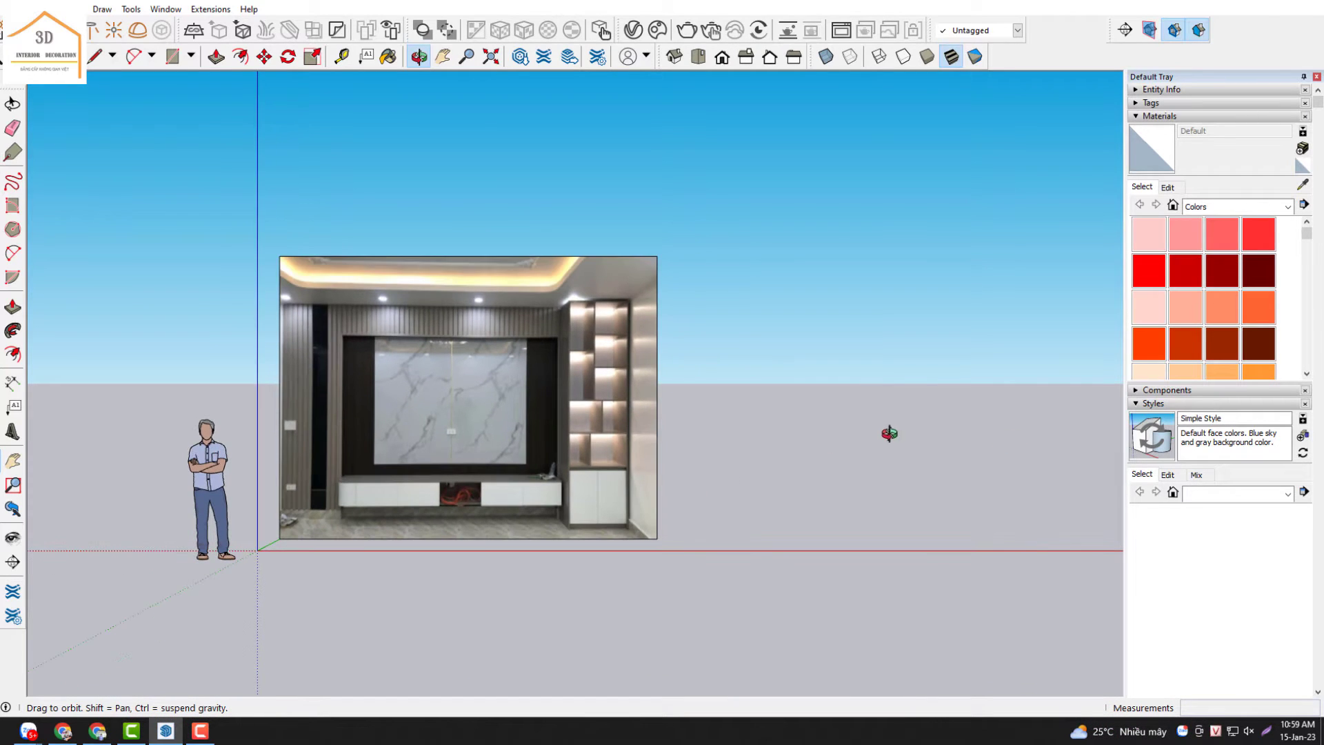
{"action": "scroll", "coordinate": [983, 435], "scroll_direction": "up", "scroll_amount": 1}
{"action": "scroll", "coordinate": [984, 434], "scroll_direction": "up", "scroll_amount": 1}
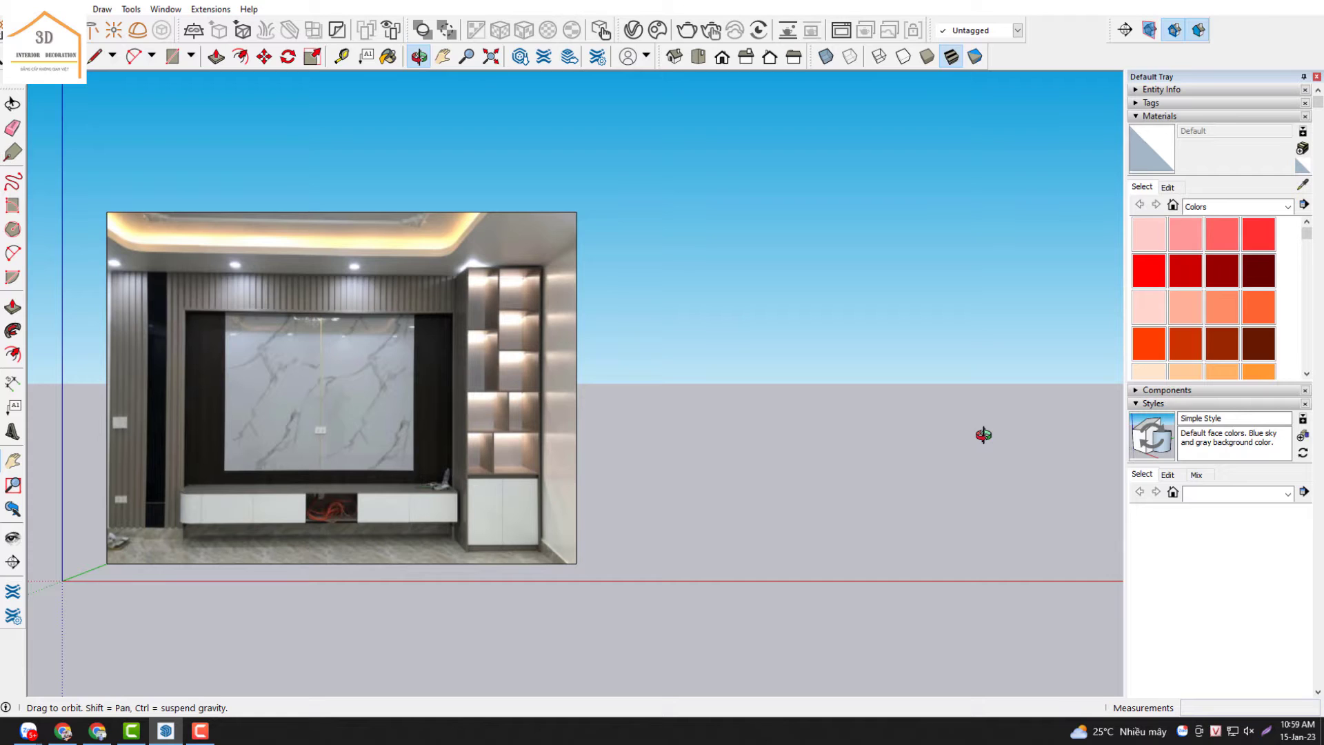
{"action": "scroll", "coordinate": [318, 510], "scroll_direction": "down", "scroll_amount": 1}
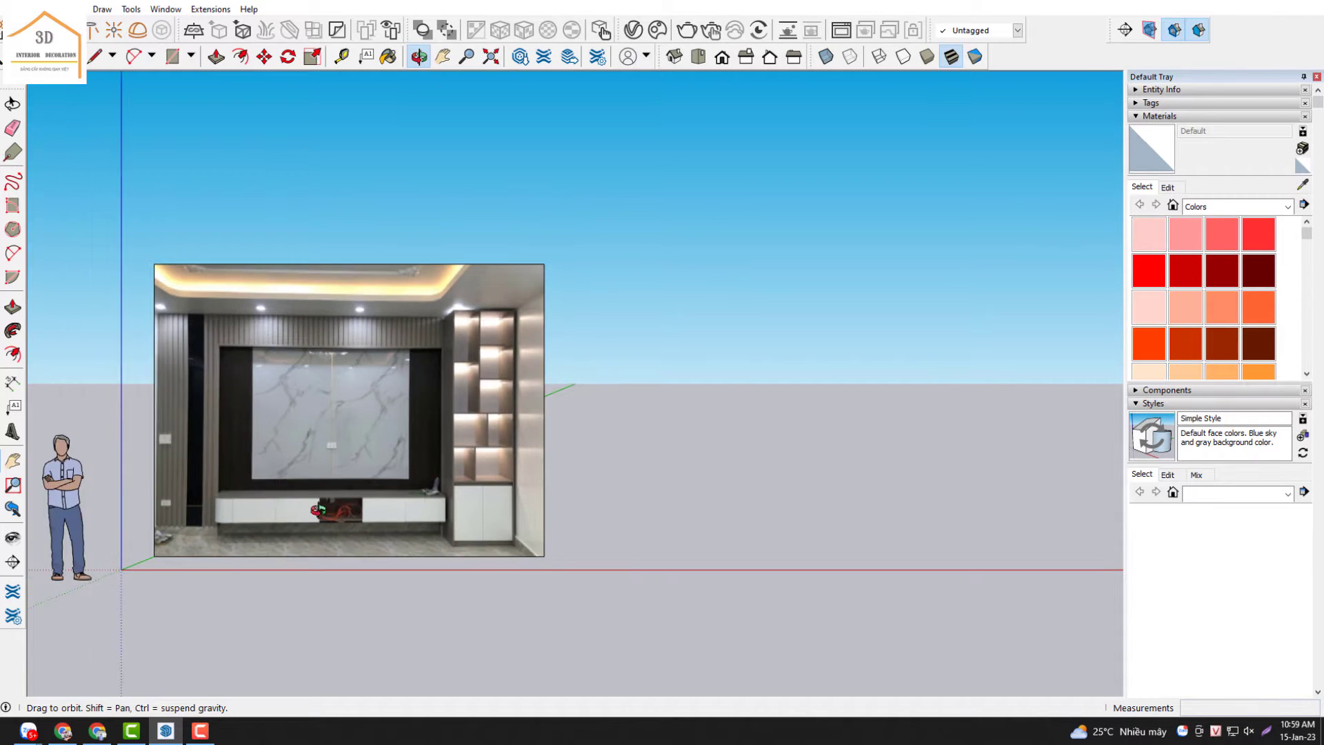
{"action": "scroll", "coordinate": [947, 459], "scroll_direction": "up", "scroll_amount": 2}
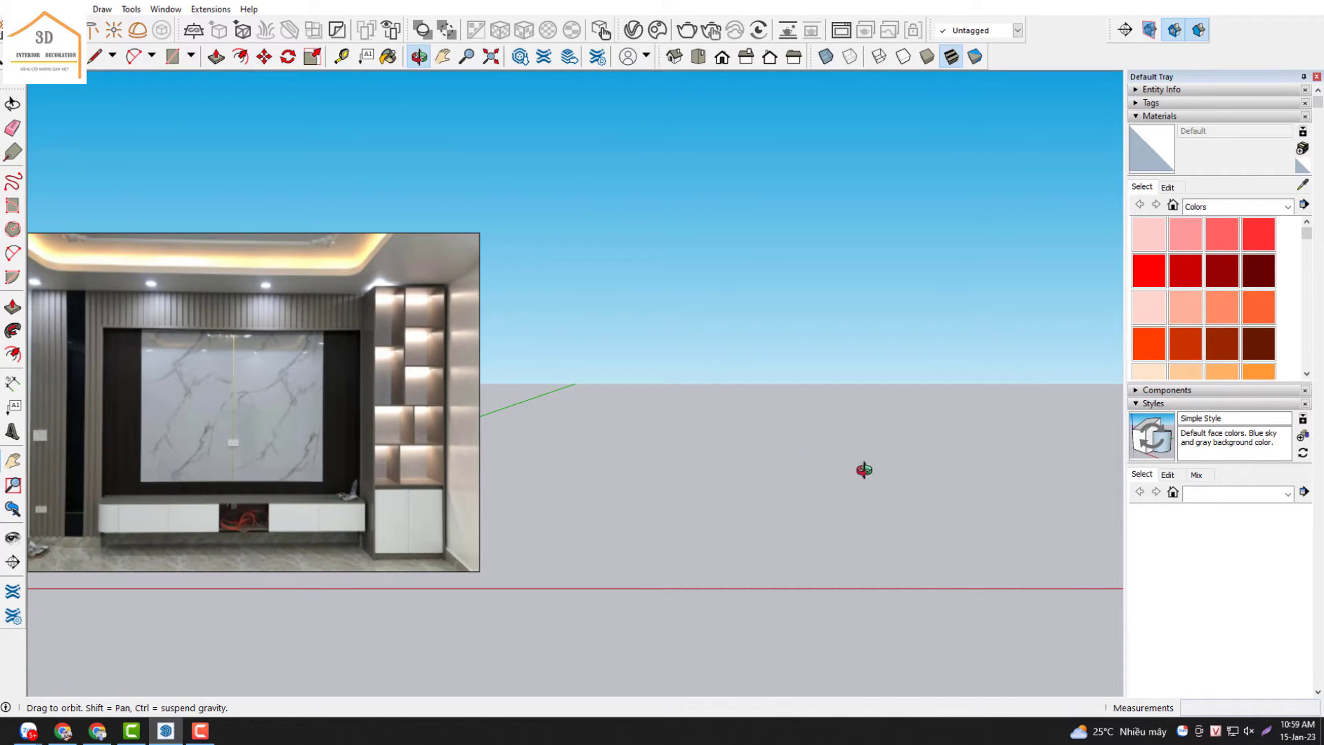
- Activate the Rectangle tool (R) and zoom out to empty ground beside the photo
{"action": "key", "text": "r"}
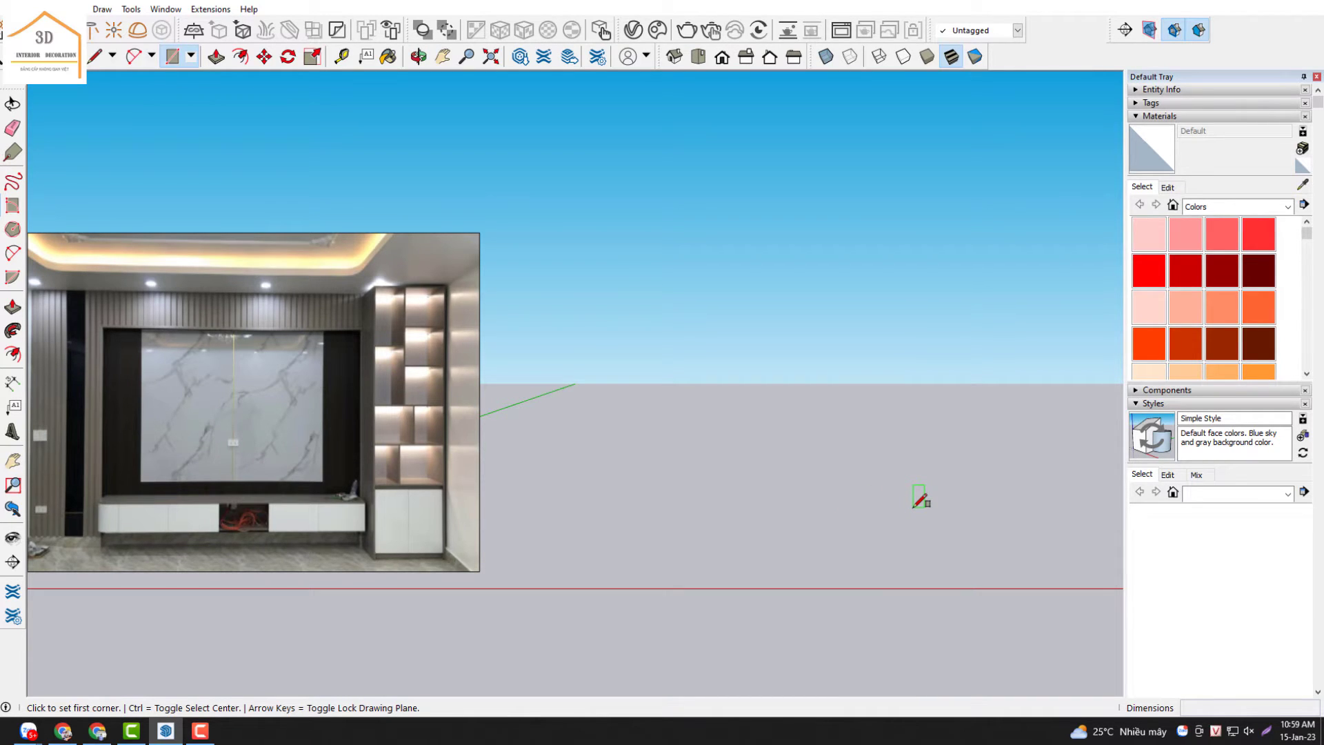
{"action": "scroll", "coordinate": [915, 505], "scroll_direction": "down", "scroll_amount": 2}
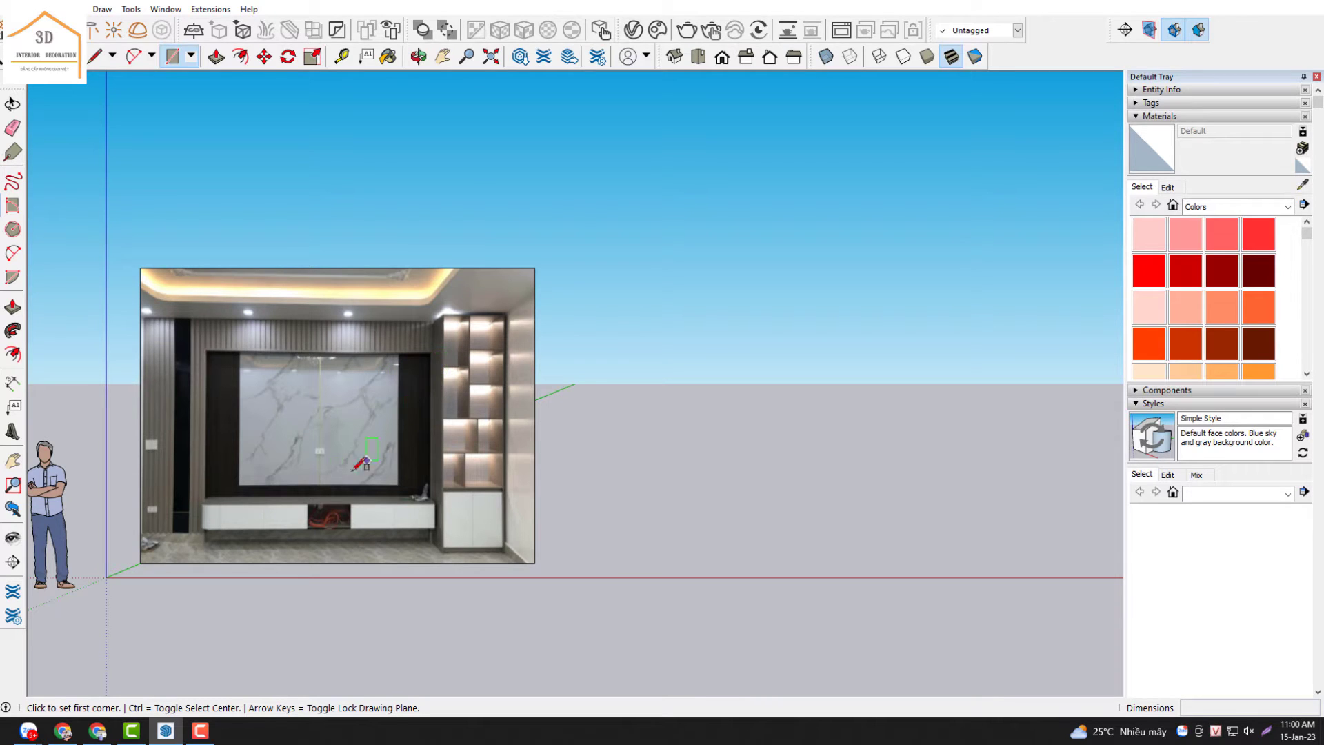
{"action": "scroll", "coordinate": [258, 495], "scroll_direction": "down", "scroll_amount": 2}
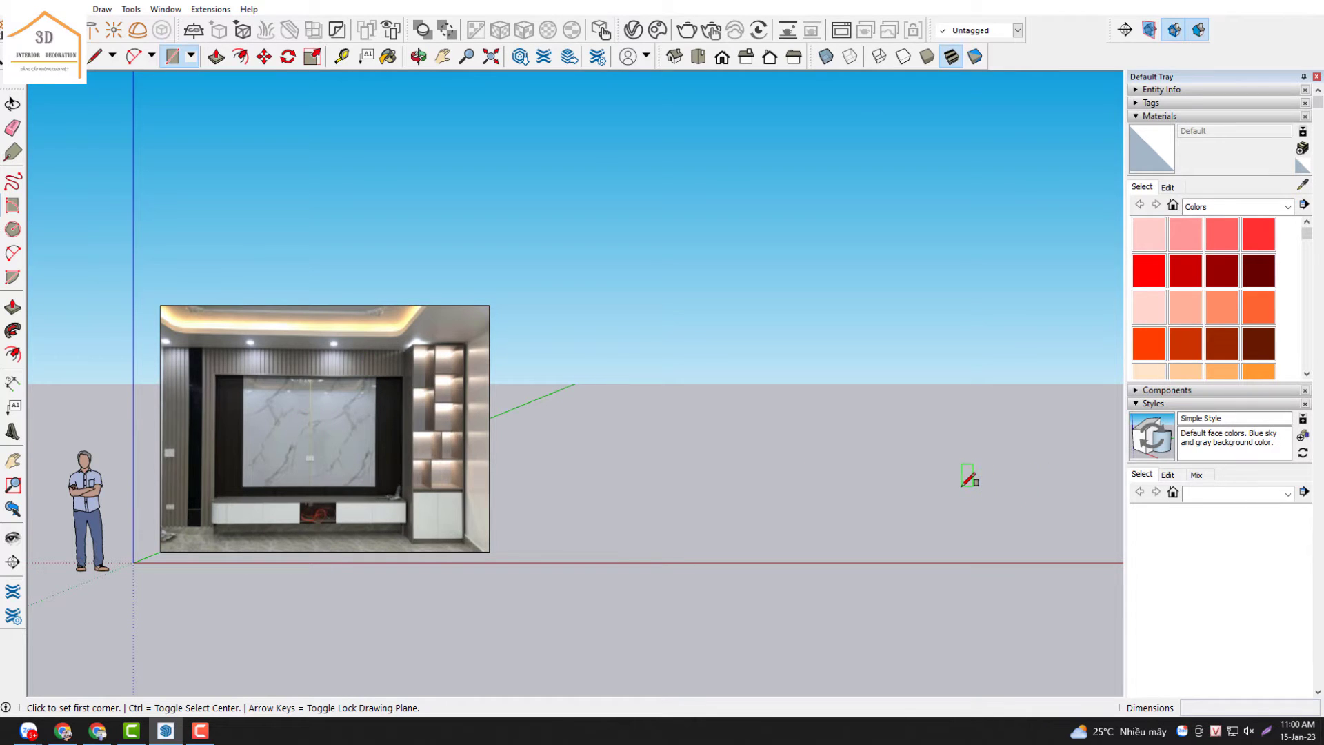
{"action": "scroll", "coordinate": [483, 534], "scroll_direction": "down", "scroll_amount": 1}
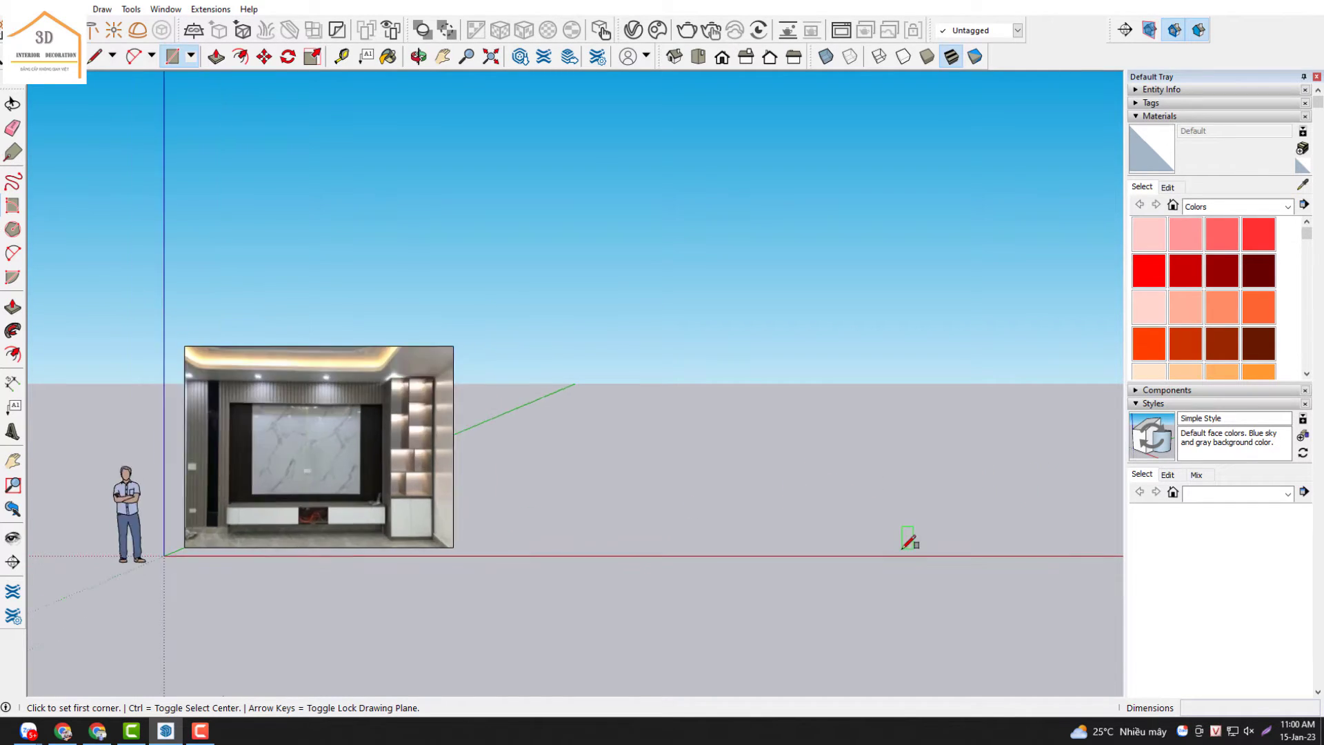
{"action": "scroll", "coordinate": [900, 548], "scroll_direction": "up", "scroll_amount": 1}
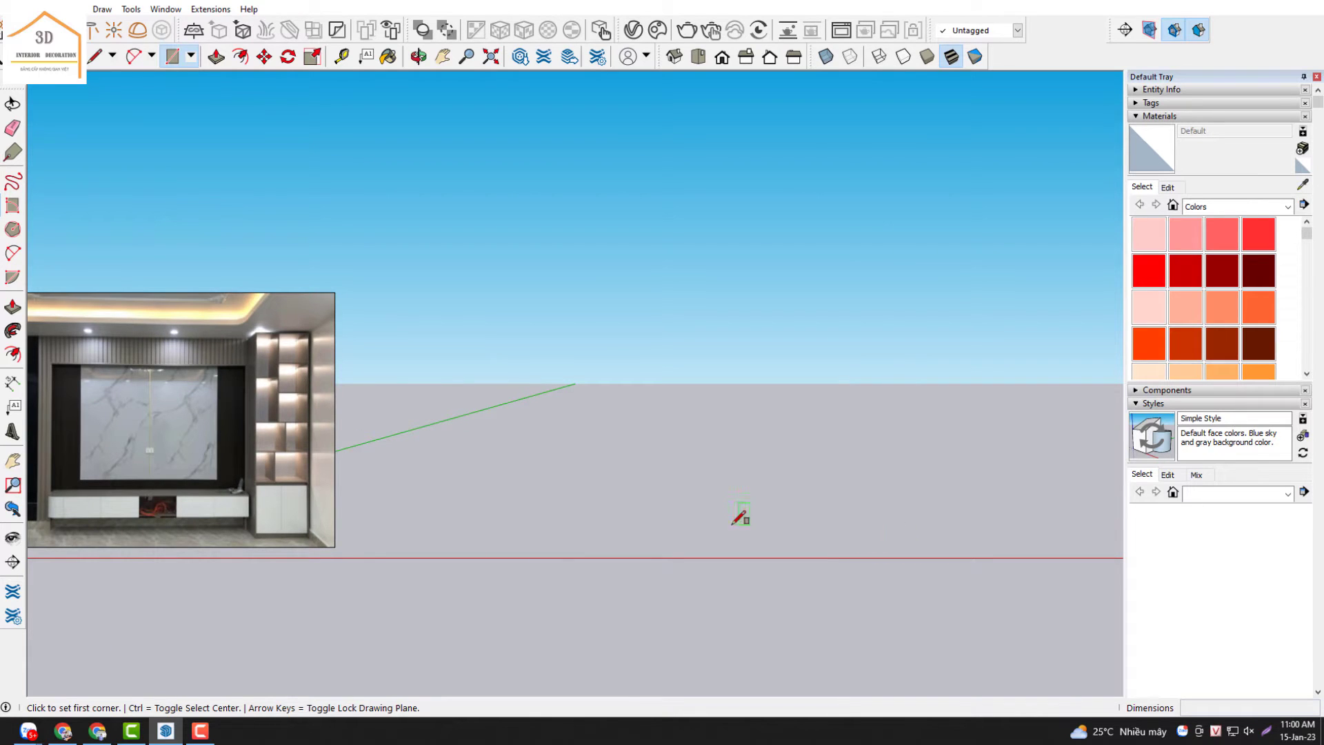
- Draw a long, thin 4200 base rectangle on the ground beside the reference photo
{"action": "middle_click_drag", "start_coordinate": [582, 453], "coordinate": [568, 558]}
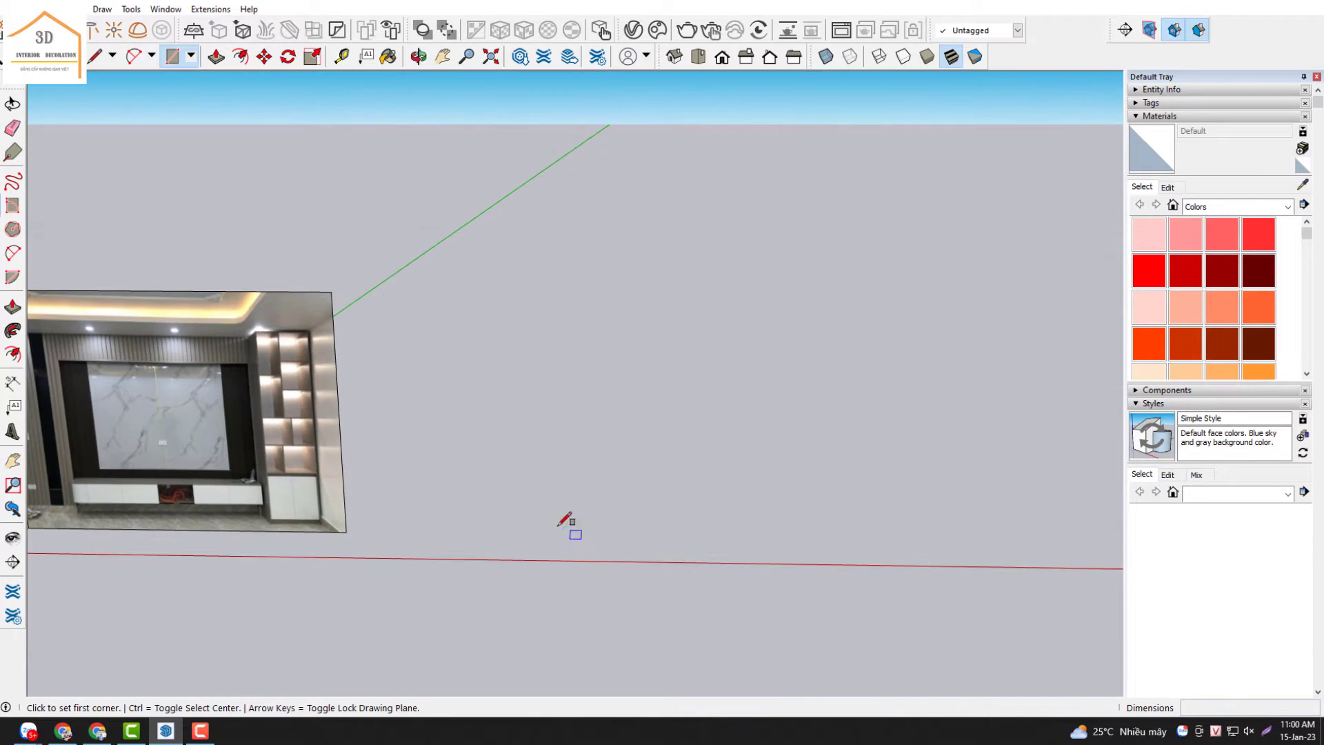
{"action": "left_click", "coordinate": [495, 448]}
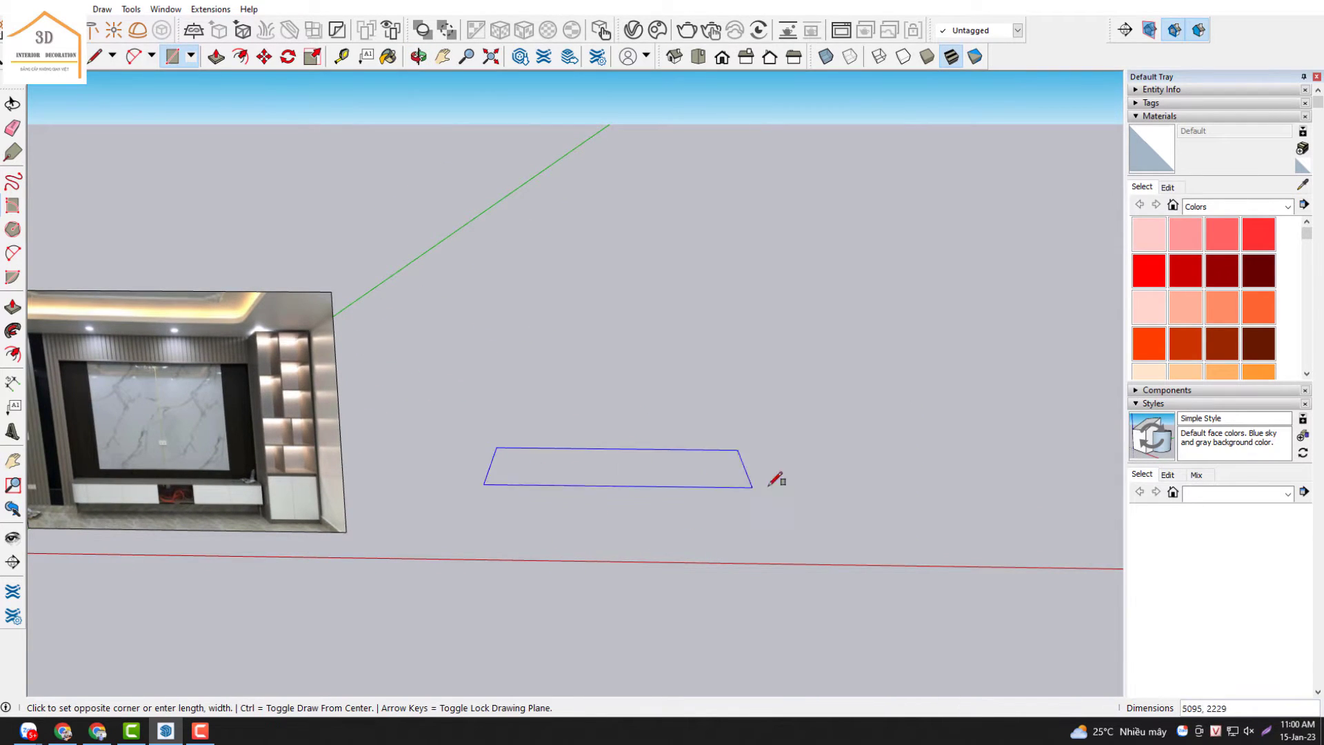
{"action": "left_click", "coordinate": [838, 477]}
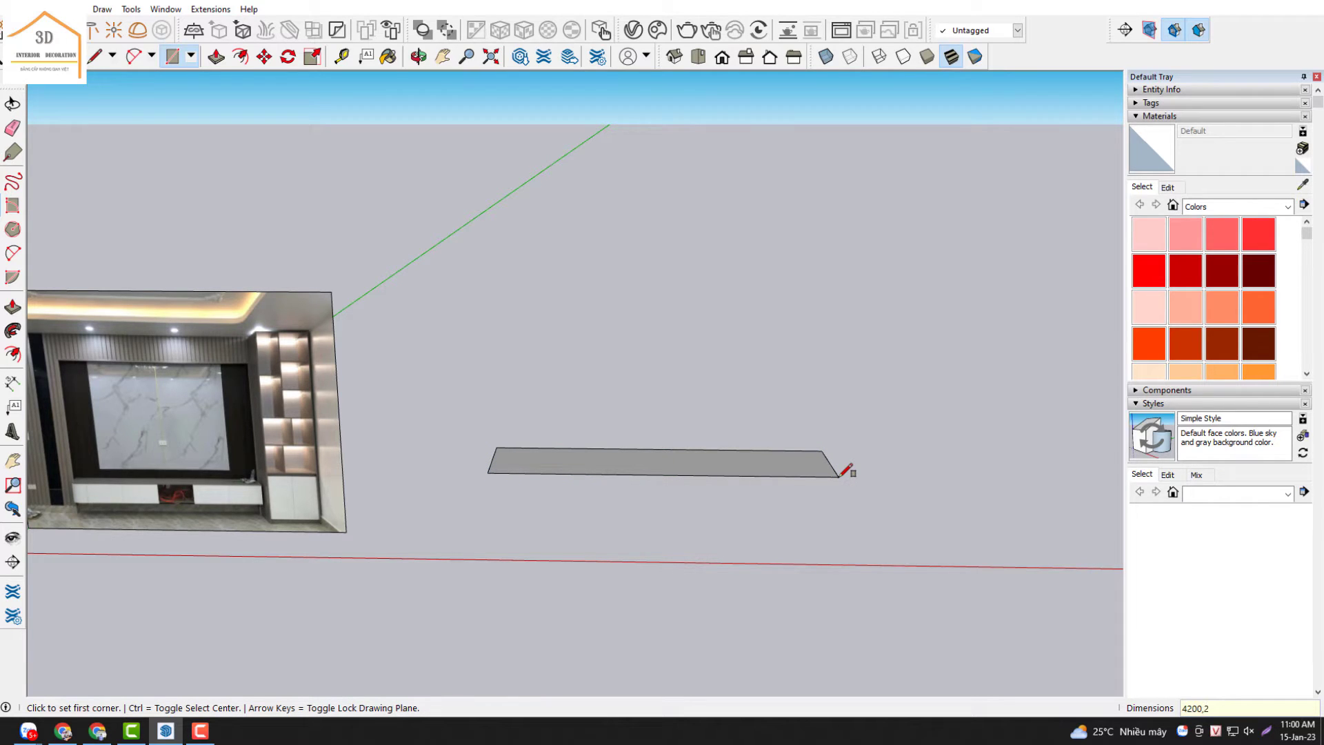
{"action": "mouse_move", "coordinate": [689, 457]}
{"action": "middle_mouse_down"}
{"action": "mouse_move", "coordinate": [540, 434]}
{"action": "mouse_move", "coordinate": [516, 445]}
{"action": "middle_mouse_up"}
{"action": "scroll", "coordinate": [516, 445], "scroll_direction": "up", "scroll_amount": 1}
{"action": "scroll", "coordinate": [514, 445], "scroll_direction": "up", "scroll_amount": 2}
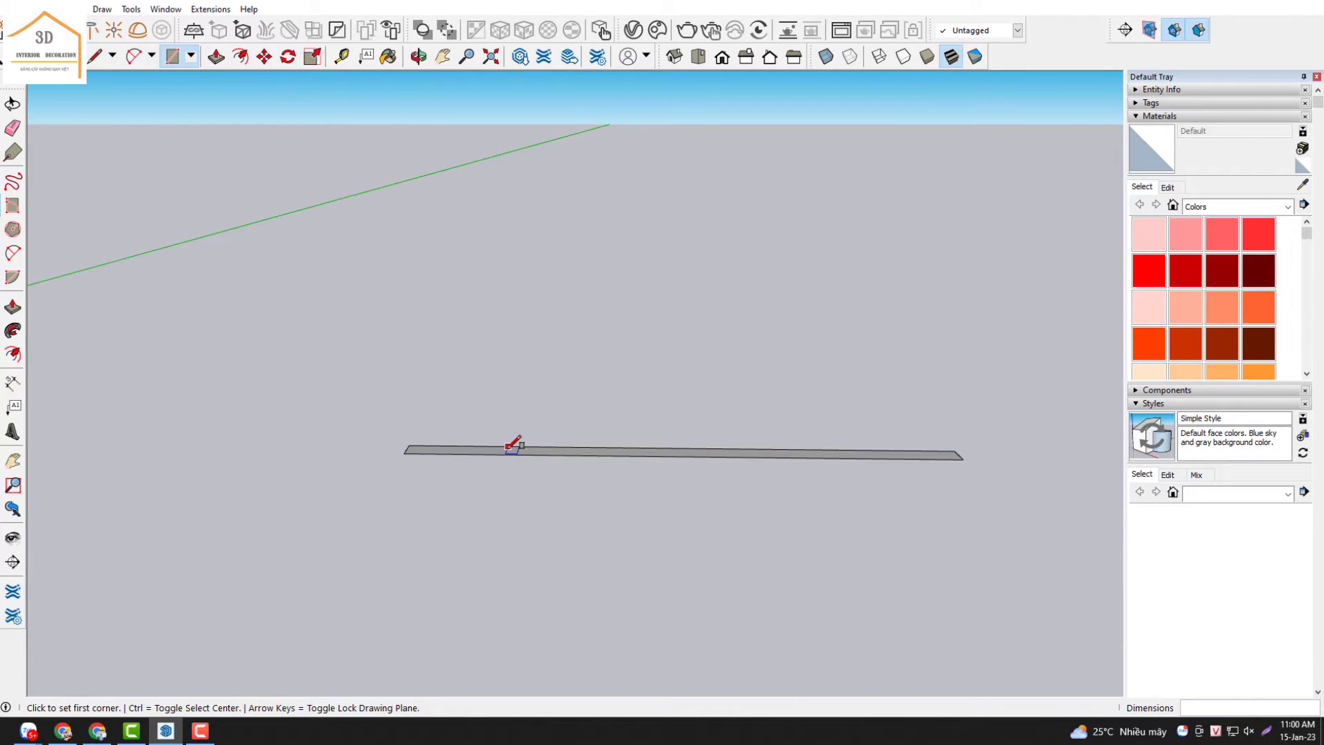
{"action": "scroll", "coordinate": [510, 447], "scroll_direction": "down", "scroll_amount": 2}
{"action": "scroll", "coordinate": [575, 450], "scroll_direction": "down", "scroll_amount": 3}
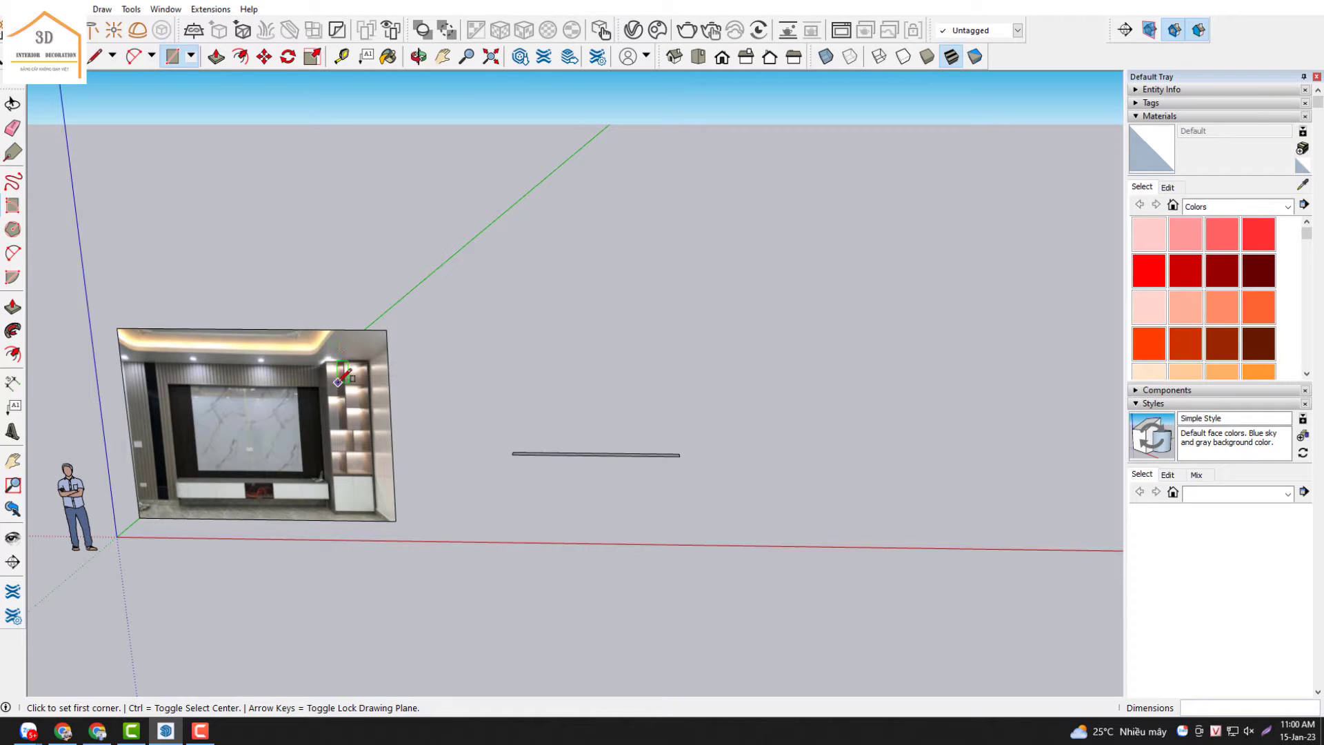
{"action": "scroll", "coordinate": [600, 453], "scroll_direction": "up", "scroll_amount": 1}
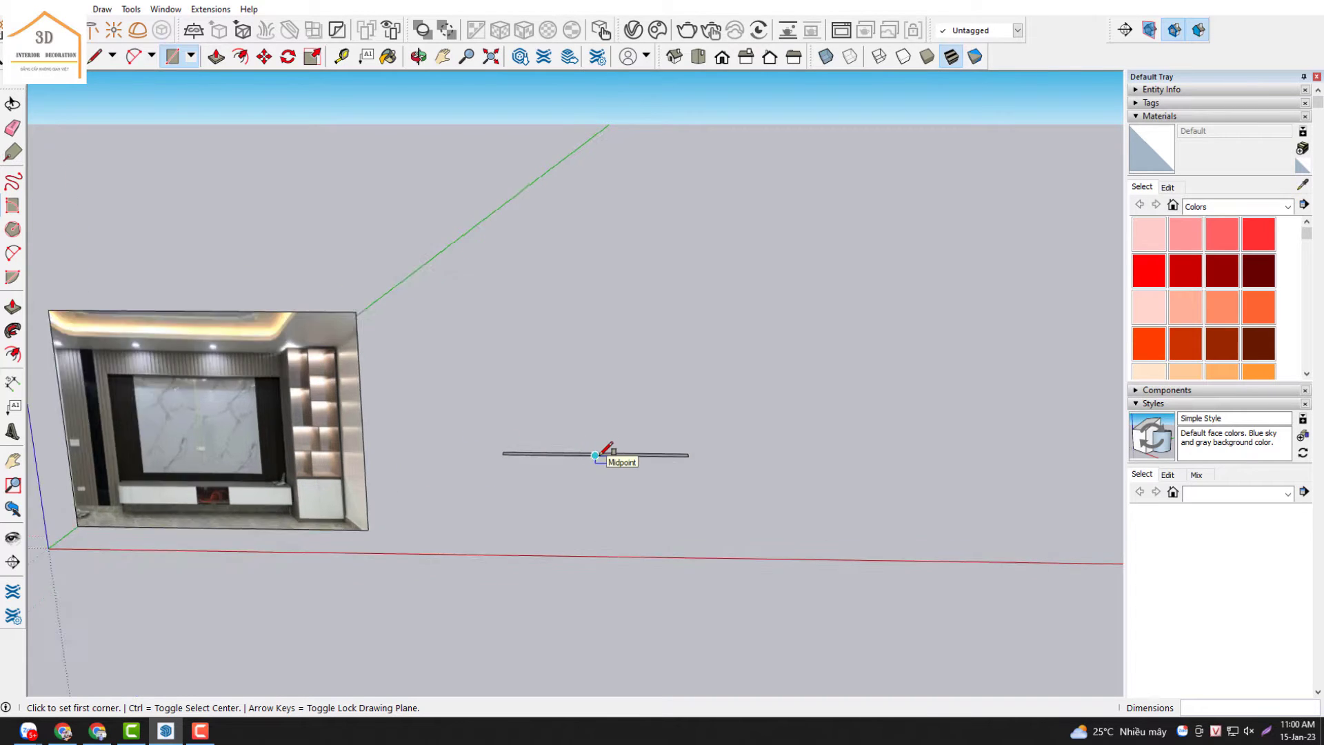
{"action": "scroll", "coordinate": [597, 454], "scroll_direction": "up", "scroll_amount": 2}
{"action": "scroll", "coordinate": [597, 453], "scroll_direction": "up", "scroll_amount": 1}
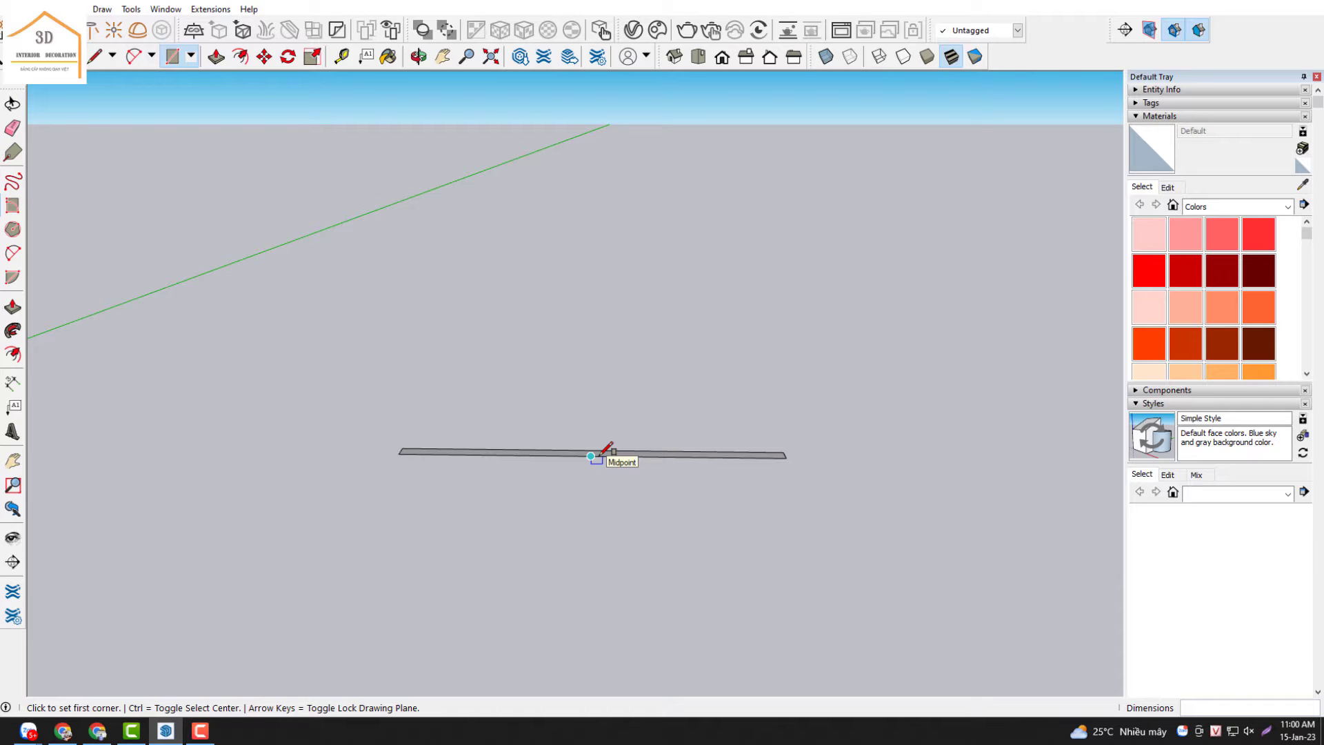
- Push/Pull the base rectangle up 2900 into an upright panel and switch to Front view
{"action": "key", "text": "p"}
{"action": "scroll", "coordinate": [597, 454], "scroll_direction": "up", "scroll_amount": 1}
{"action": "scroll", "coordinate": [597, 453], "scroll_direction": "up", "scroll_amount": 1}
{"action": "left_click", "coordinate": [597, 454]}
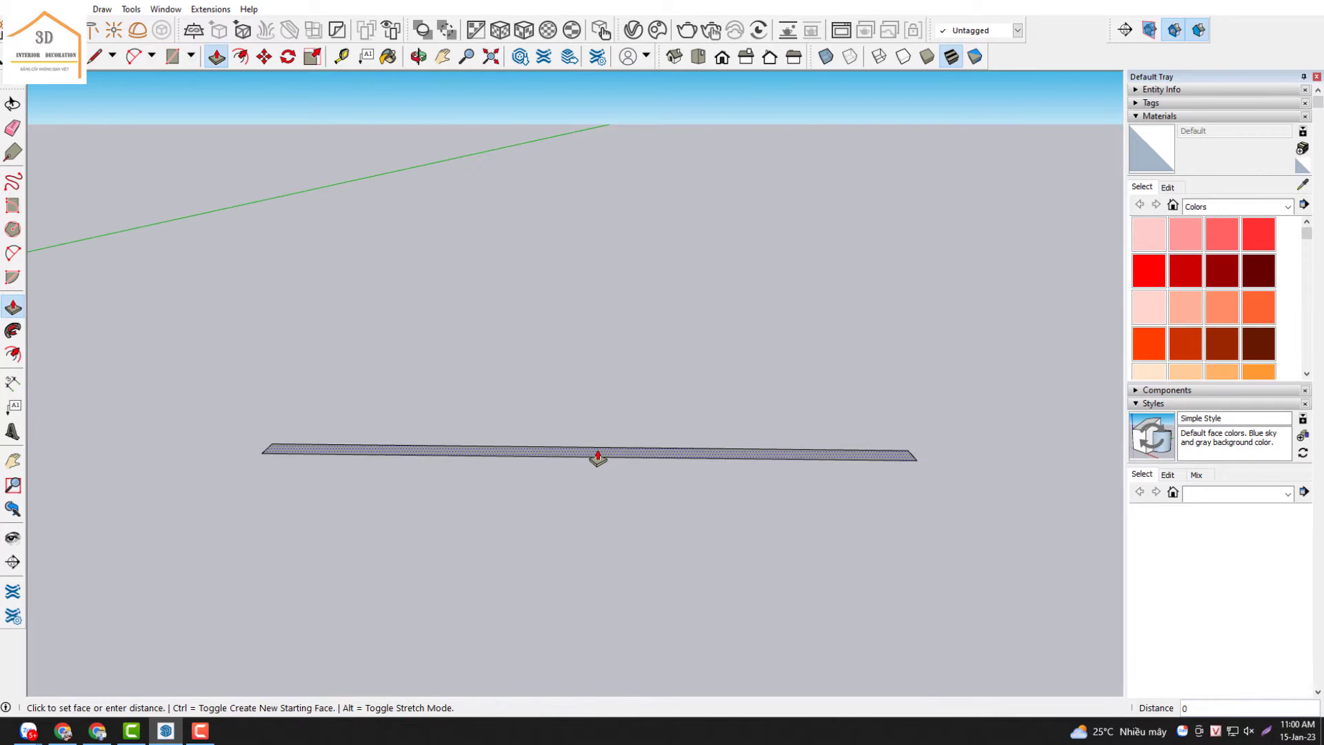
{"action": "left_click", "coordinate": [585, 379]}
{"action": "type", "text": "2900"}
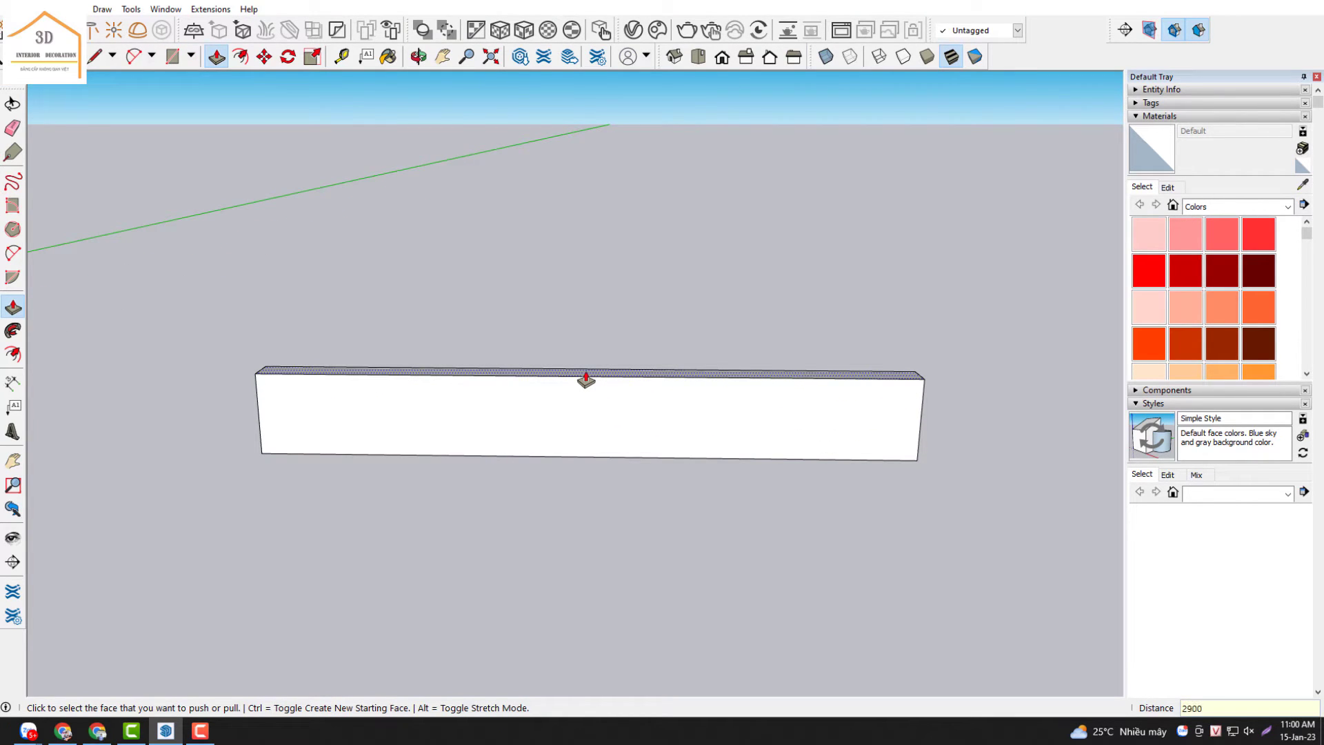
{"action": "key", "text": "ctrl+z"}
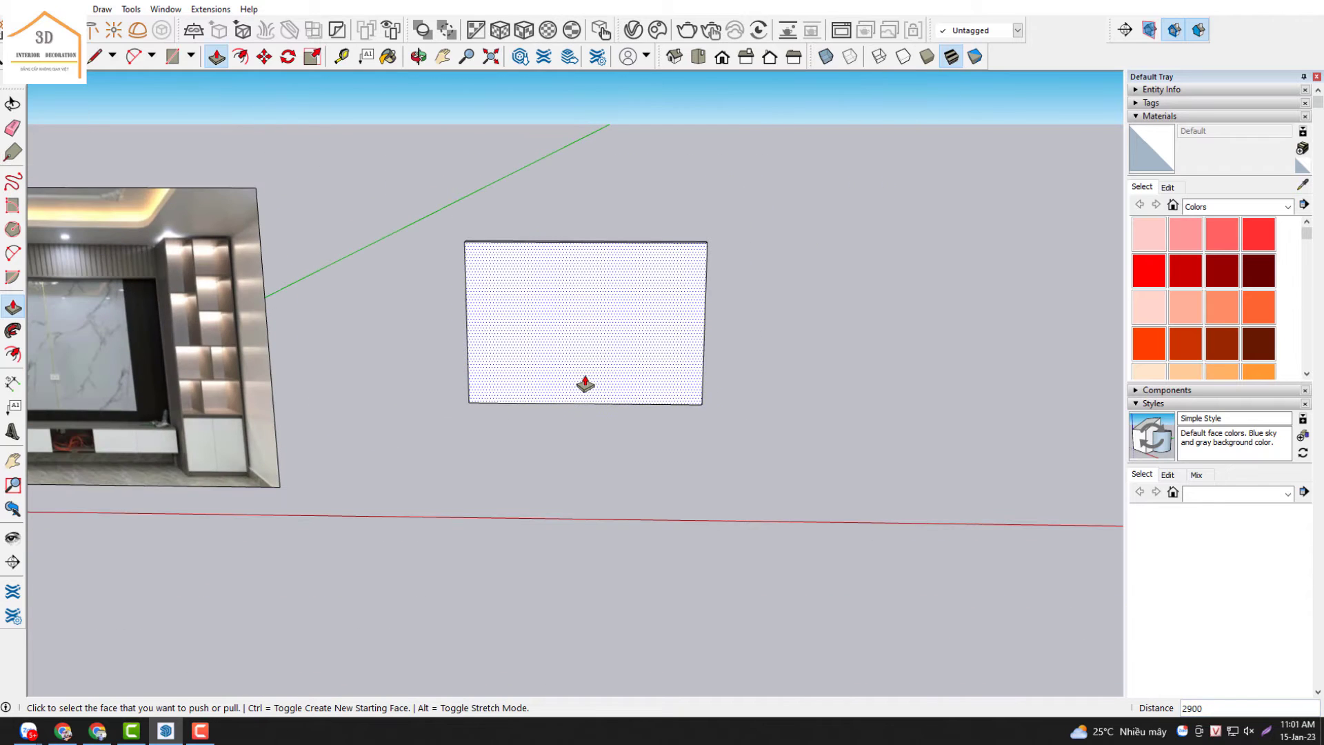
{"action": "left_click", "coordinate": [722, 57]}
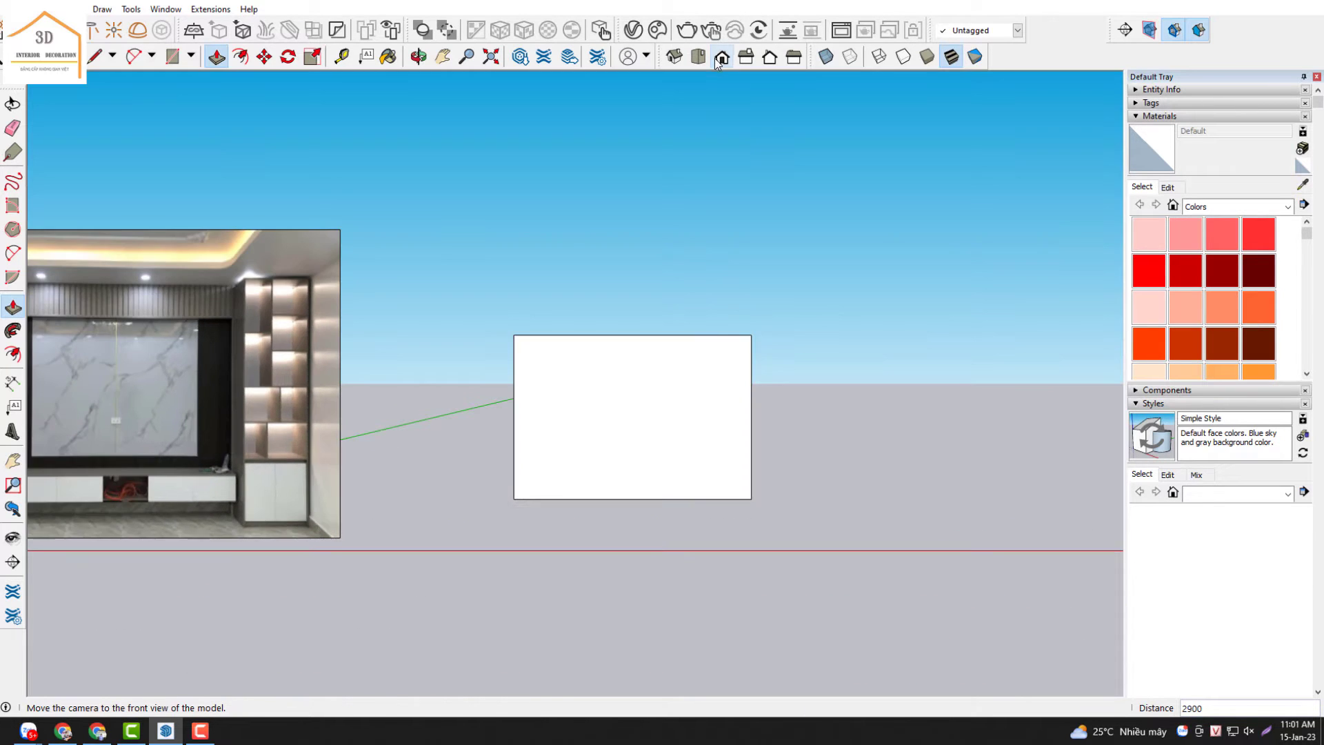
- Zoom to fit the scene and frame the 2900-tall wall panel
{"action": "key", "text": "shift+z"}
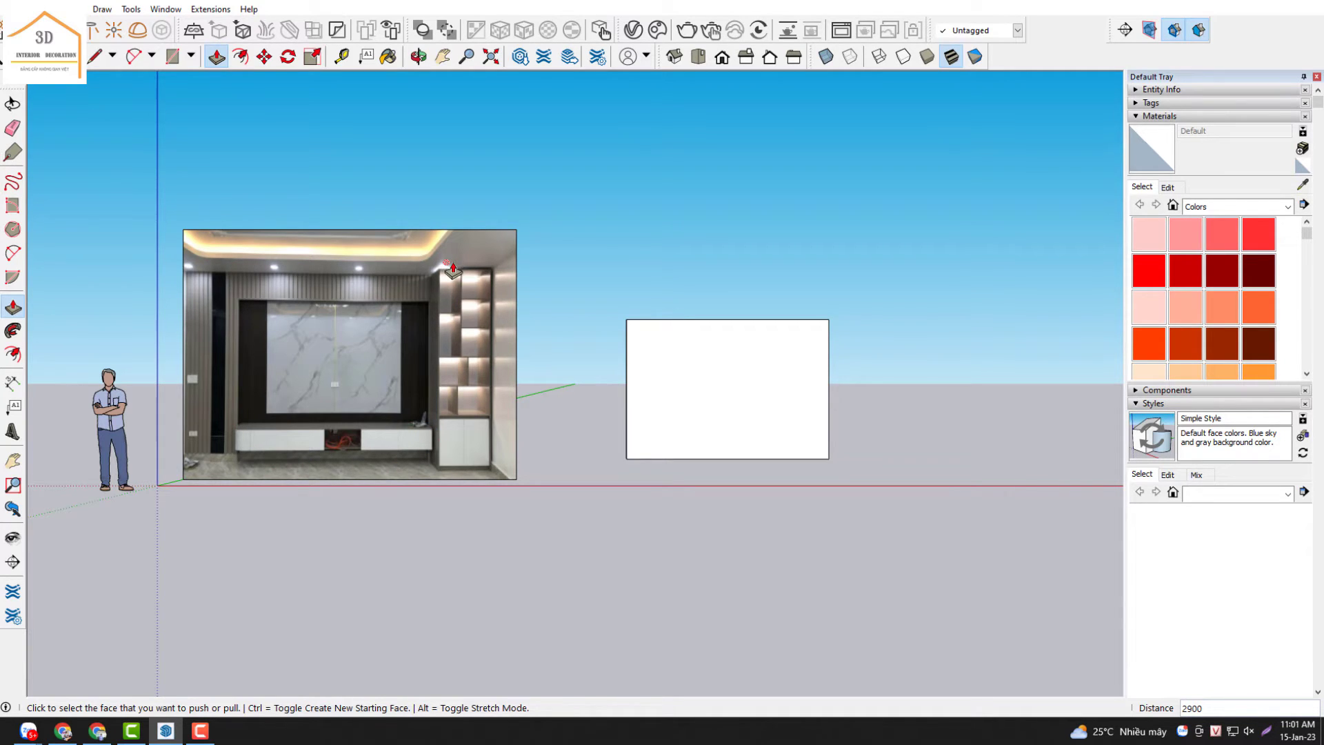
{"action": "scroll", "coordinate": [347, 295], "scroll_direction": "up", "scroll_amount": 3}
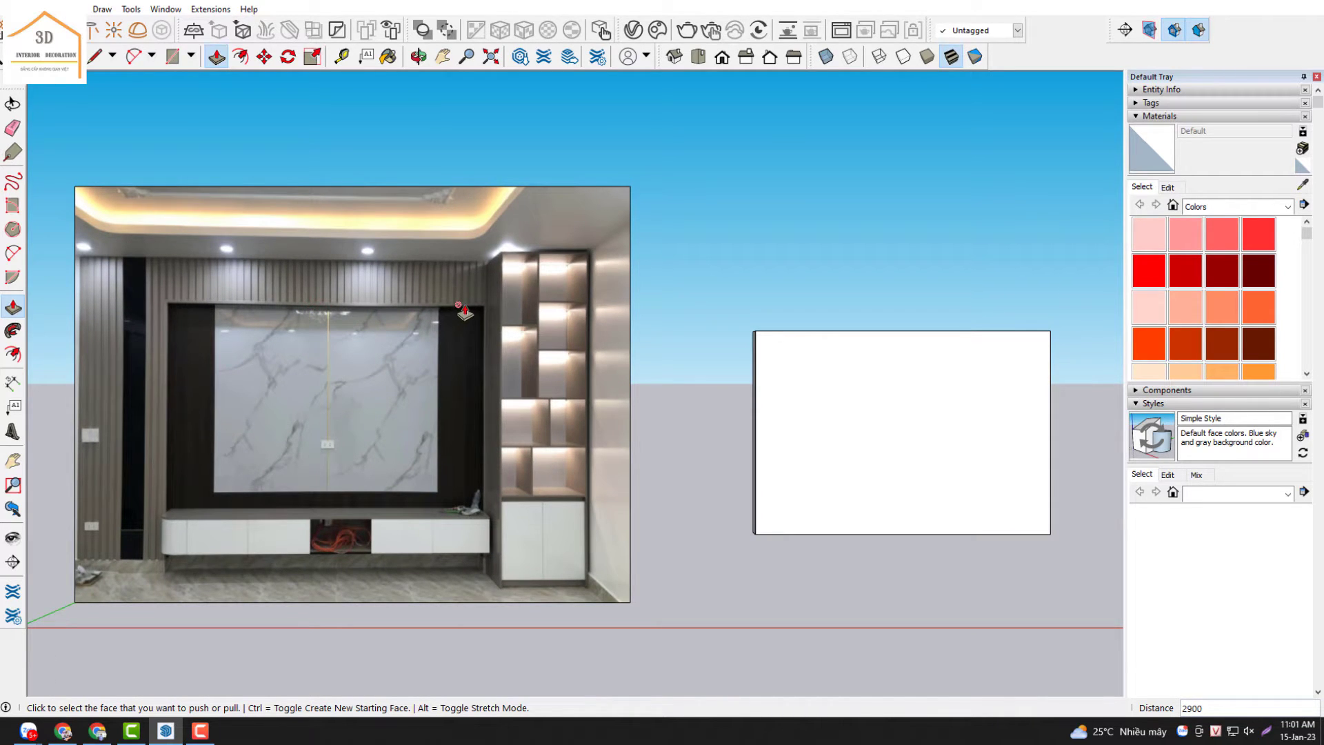
{"action": "scroll", "coordinate": [464, 312], "scroll_direction": "down", "scroll_amount": 1}
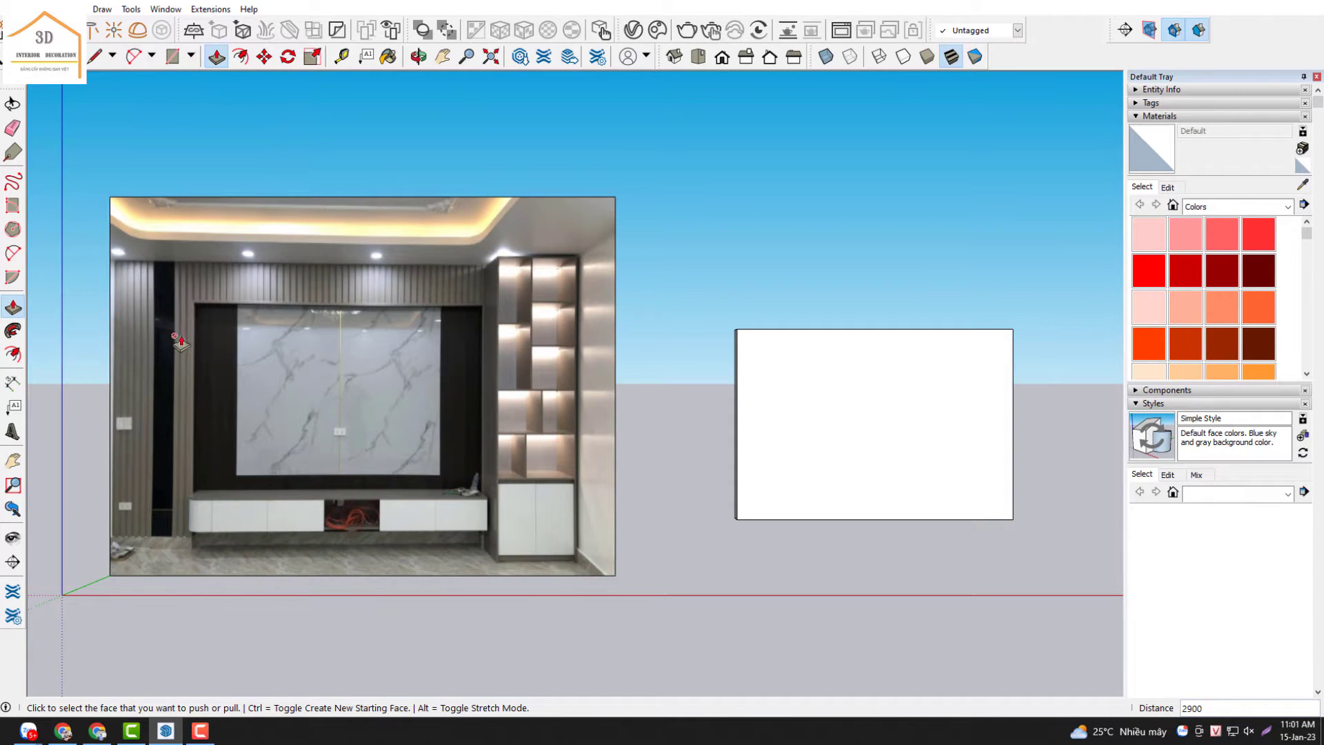
{"action": "scroll", "coordinate": [193, 340], "scroll_direction": "down", "scroll_amount": 1}
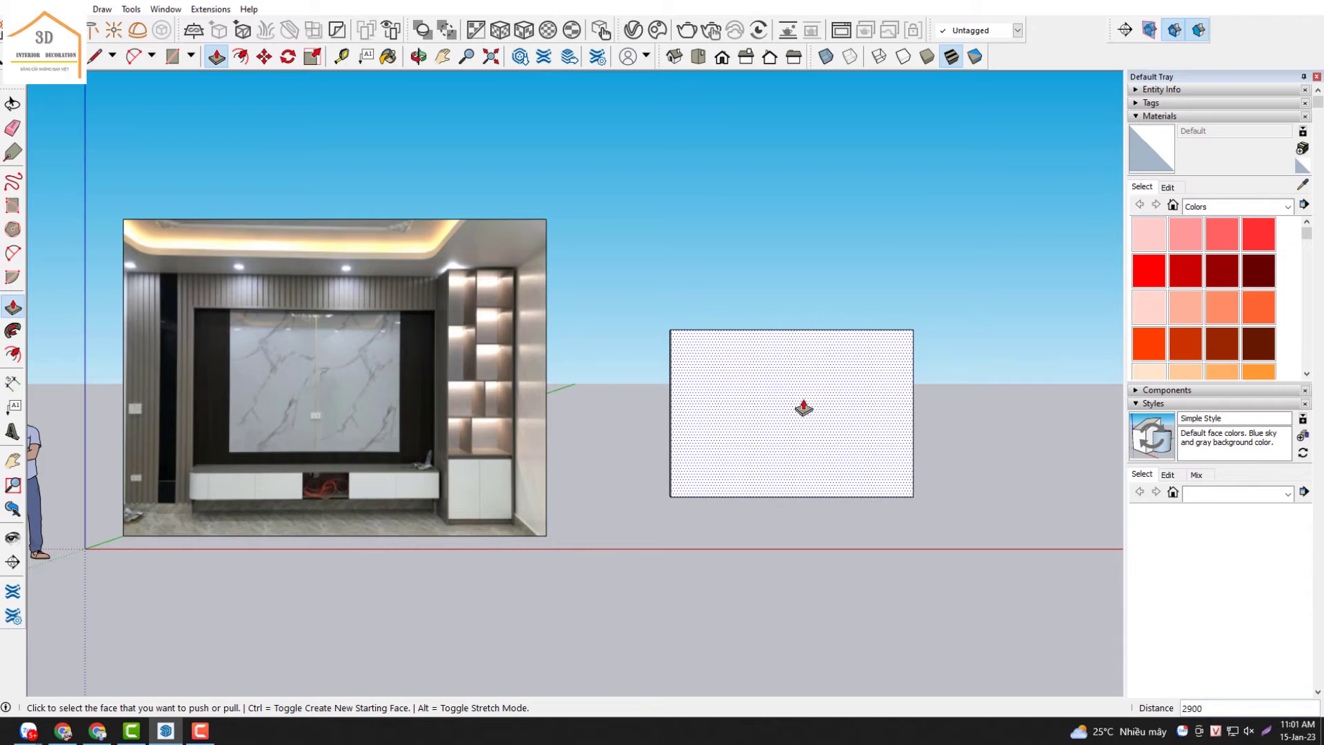
{"action": "scroll", "coordinate": [906, 396], "scroll_direction": "up", "scroll_amount": 2}
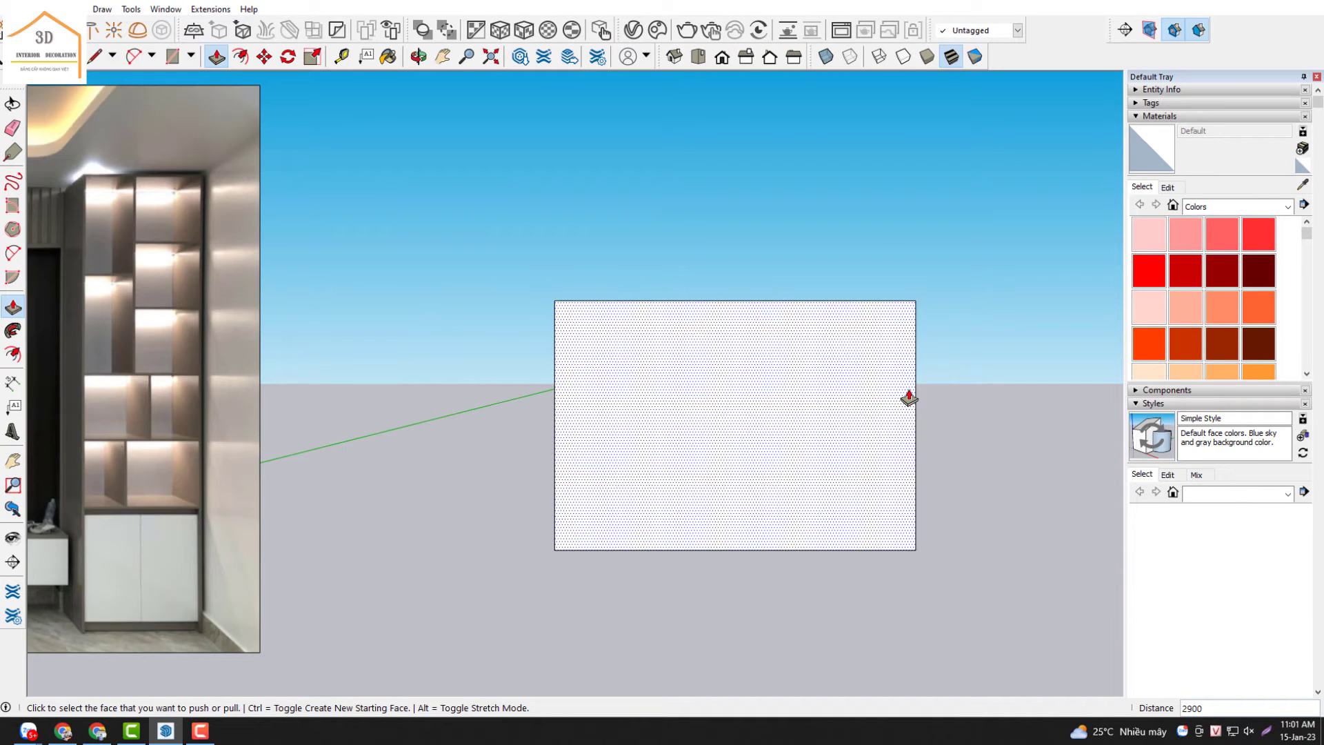
- Place vertical guides 800 in from the wall's left and right edges
{"action": "key", "text": "t"}
{"action": "left_click", "coordinate": [554, 366]}
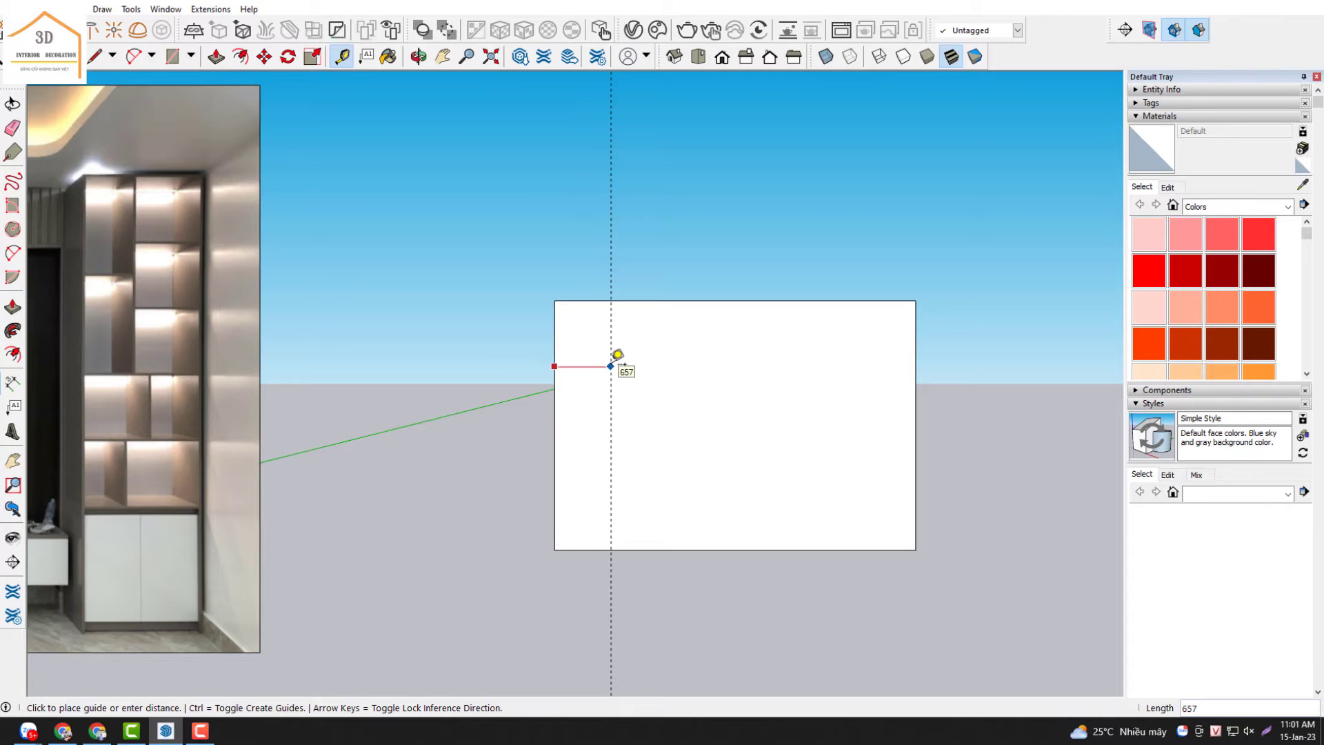
{"action": "type", "text": "0"}
{"action": "key", "text": "Return"}
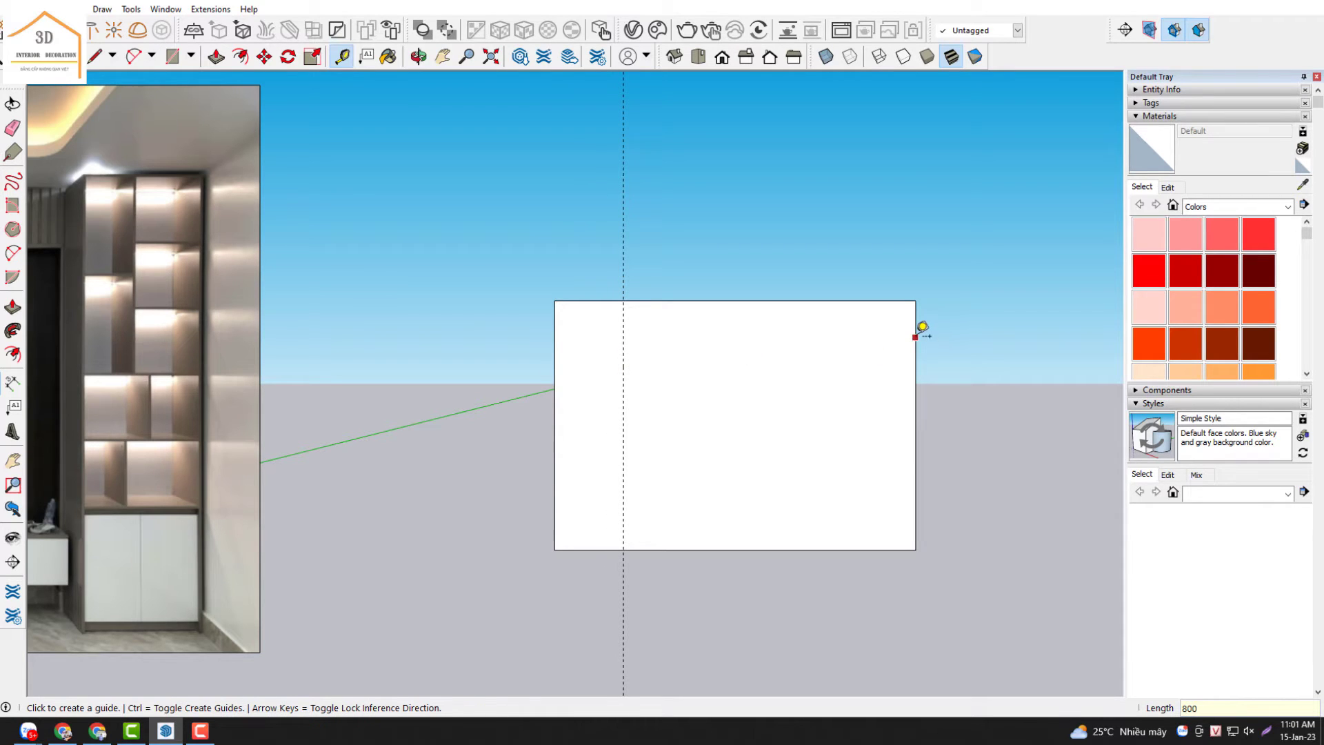
{"action": "left_click", "coordinate": [914, 337]}
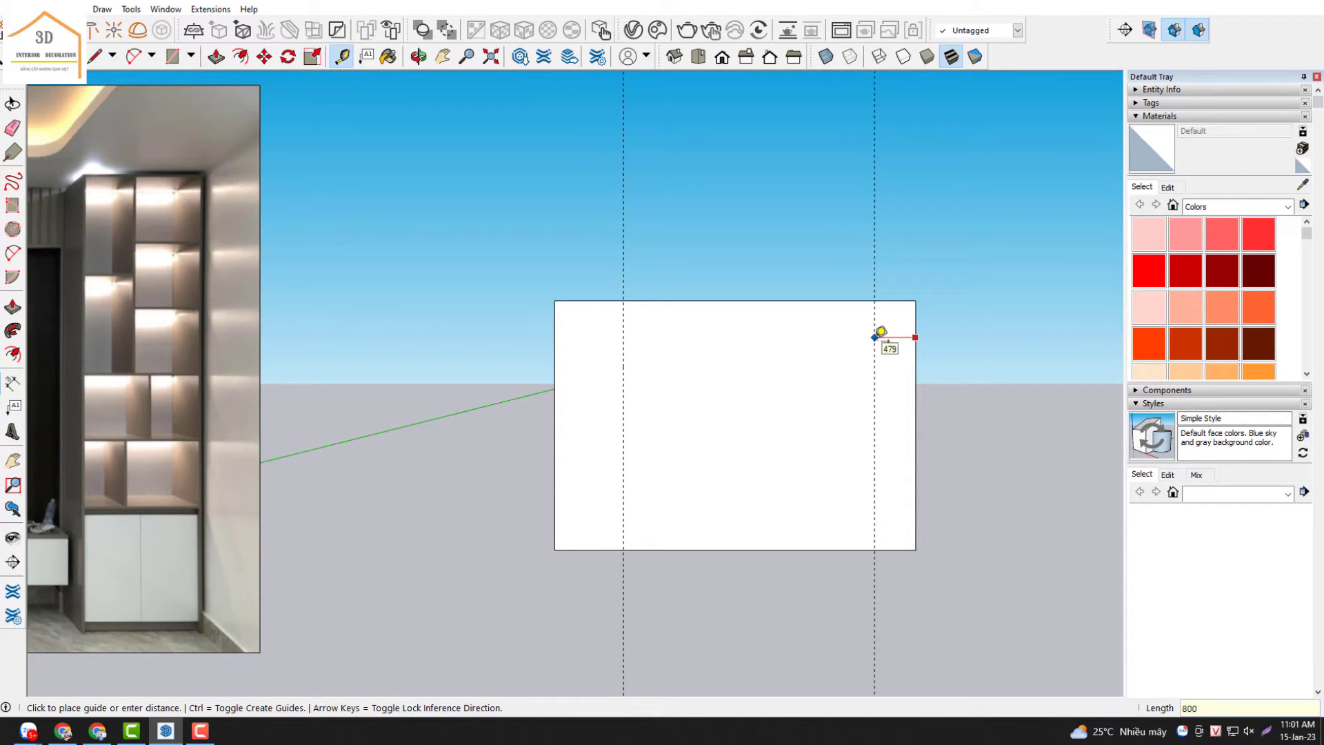
{"action": "type", "text": "800"}
{"action": "key", "text": "Return"}
- Place a horizontal guide 500 below the wall's top edge
{"action": "left_click", "coordinate": [775, 300]}
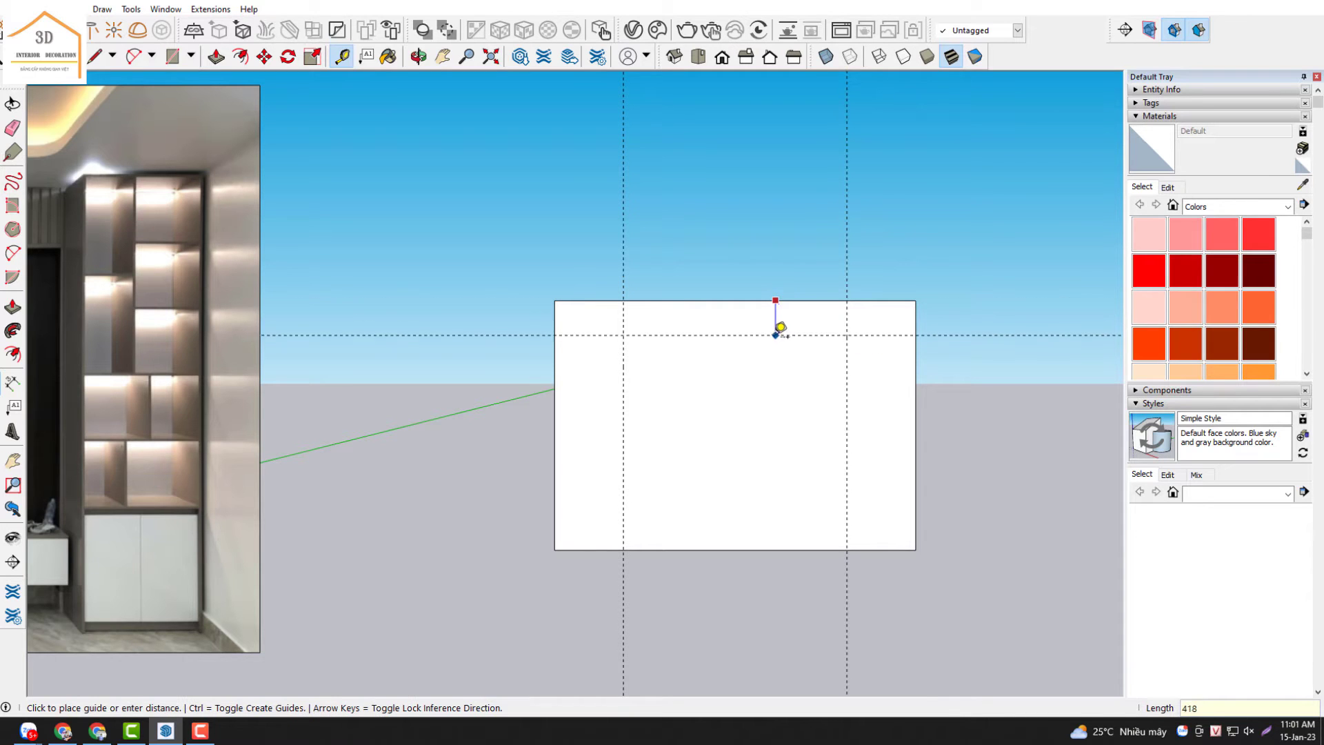
{"action": "key", "text": "Return"}
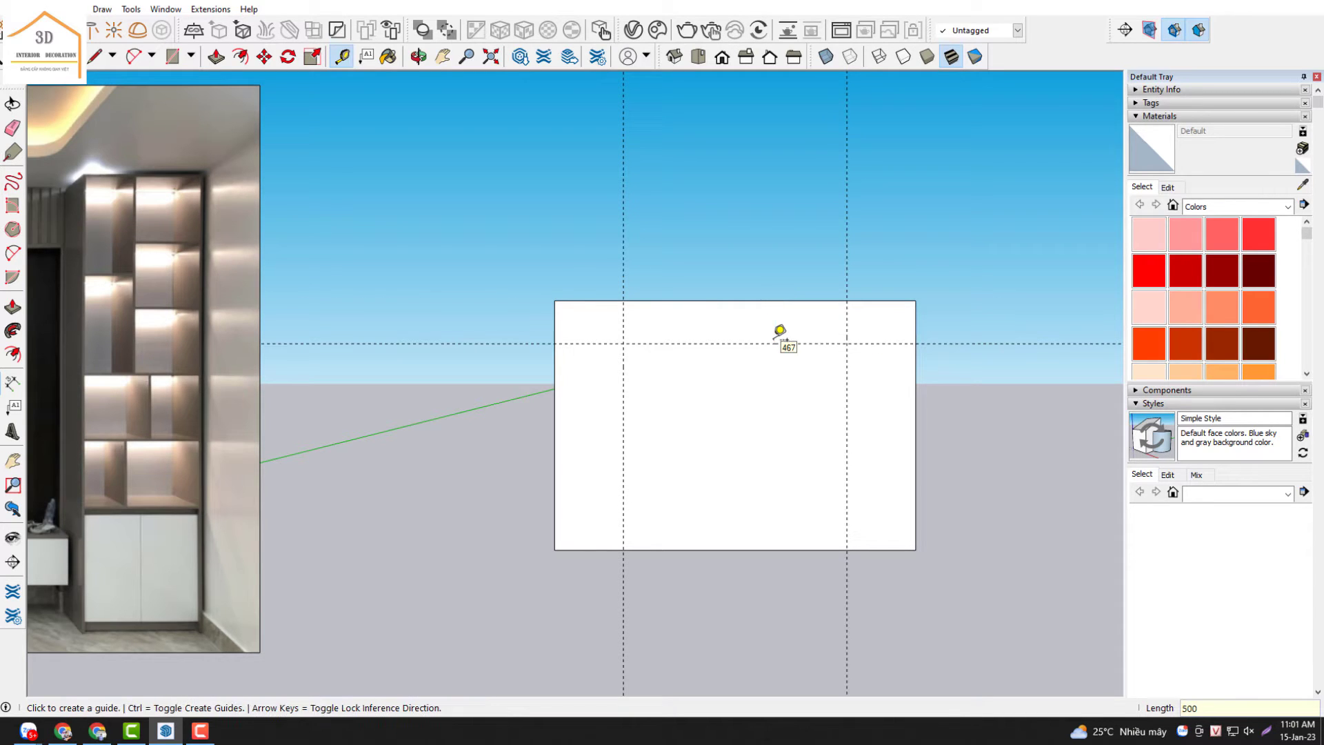
{"action": "scroll", "coordinate": [779, 330], "scroll_direction": "down", "scroll_amount": 2}
{"action": "key", "text": "space"}
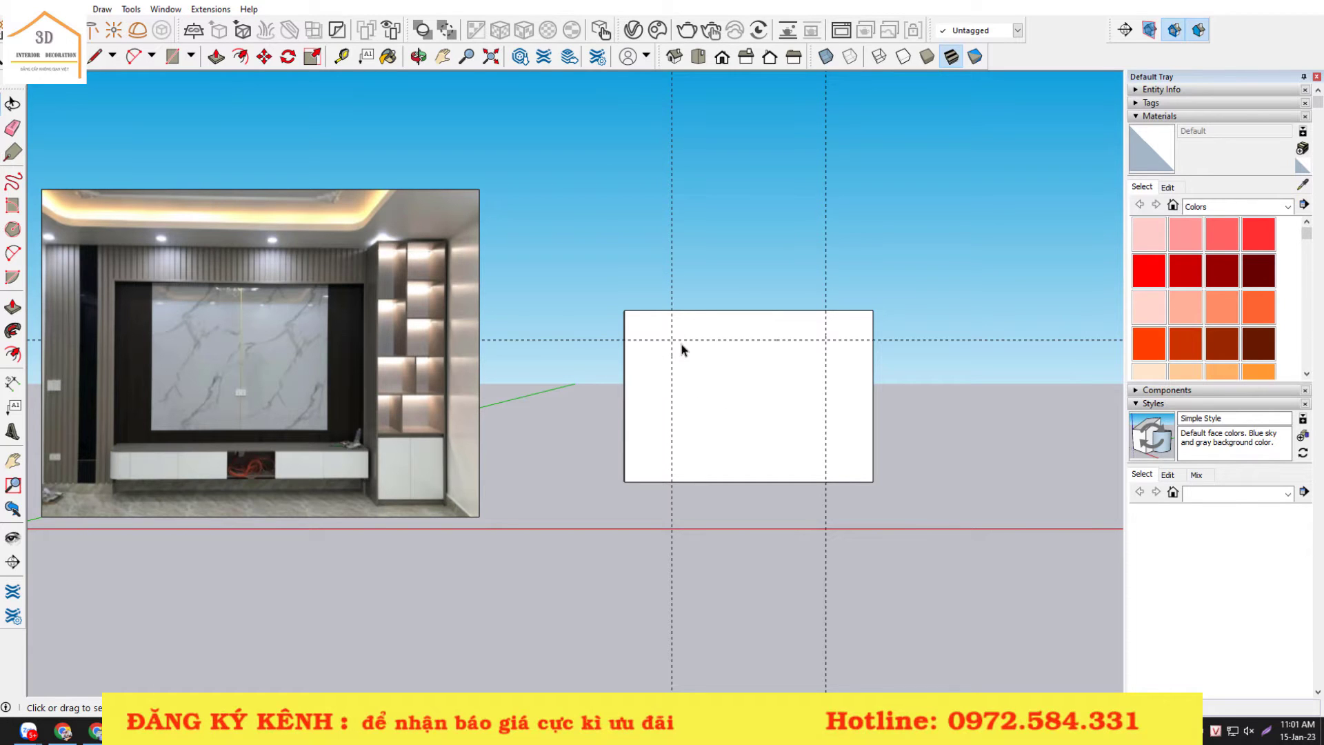
{"action": "scroll", "coordinate": [828, 469], "scroll_direction": "down", "scroll_amount": 1}
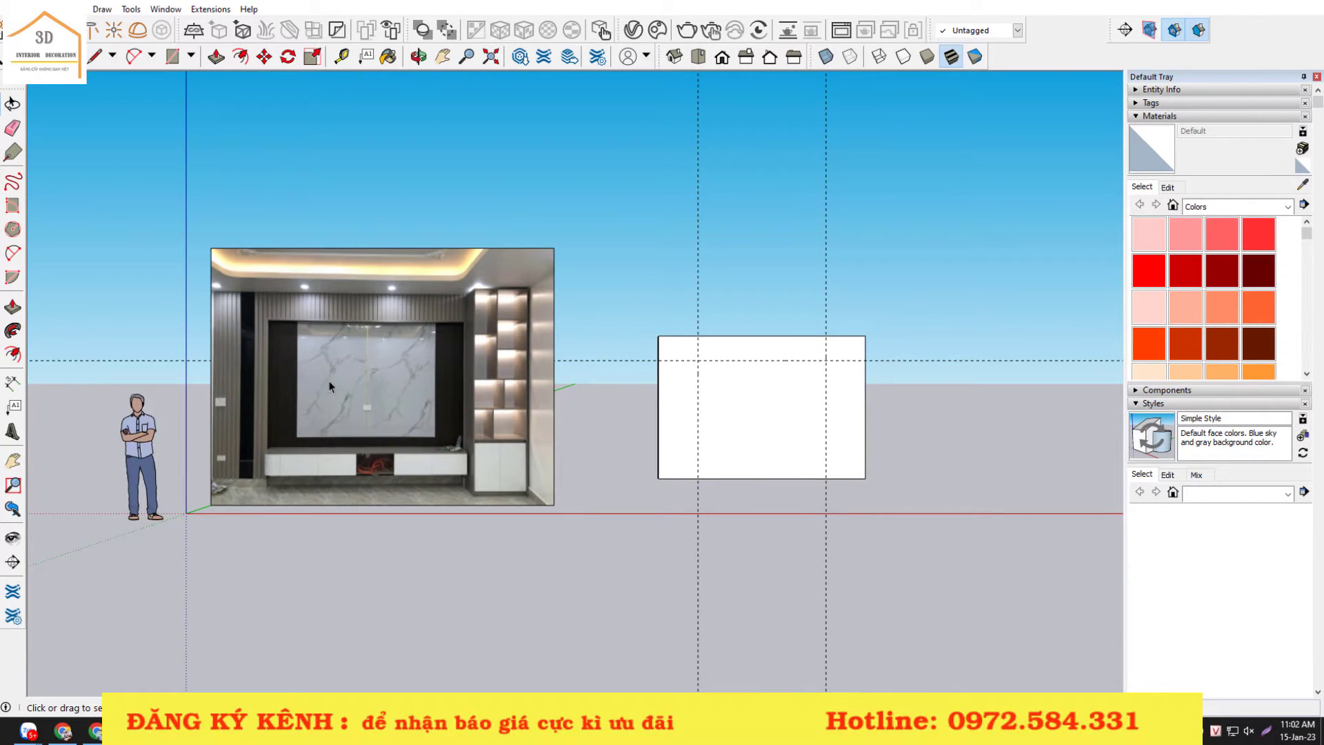
{"action": "scroll", "coordinate": [329, 381], "scroll_direction": "up", "scroll_amount": 1}
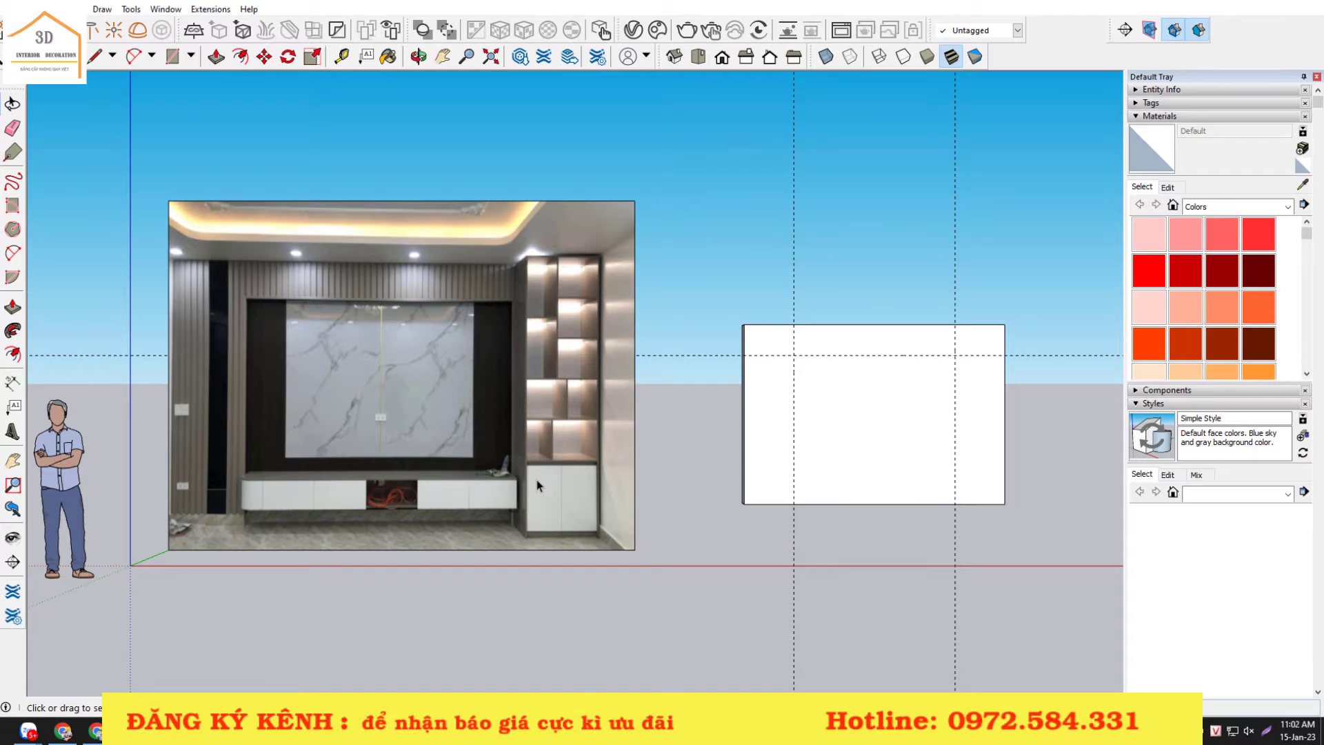
{"action": "scroll", "coordinate": [237, 371], "scroll_direction": "down", "scroll_amount": 1}
{"action": "scroll", "coordinate": [235, 367], "scroll_direction": "down", "scroll_amount": 1}
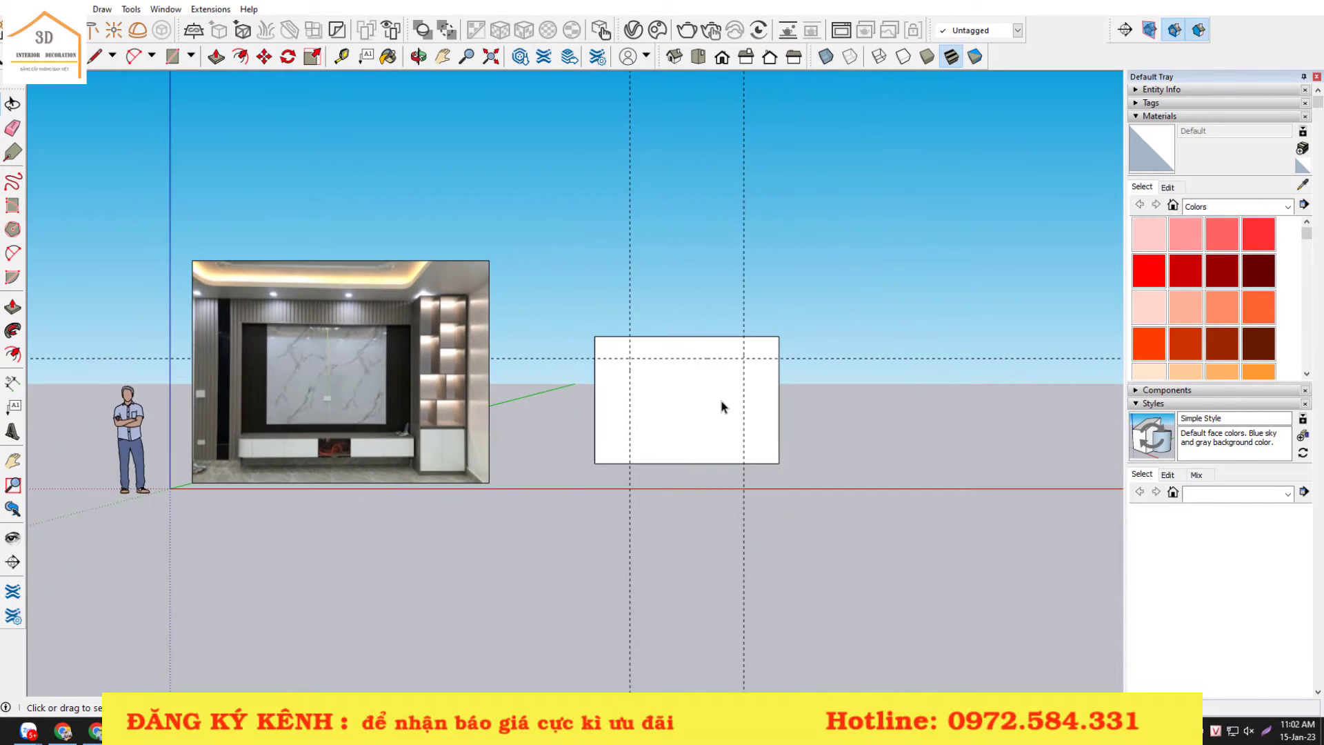
{"action": "scroll", "coordinate": [720, 408], "scroll_direction": "up", "scroll_amount": 1}
{"action": "scroll", "coordinate": [725, 406], "scroll_direction": "up", "scroll_amount": 1}
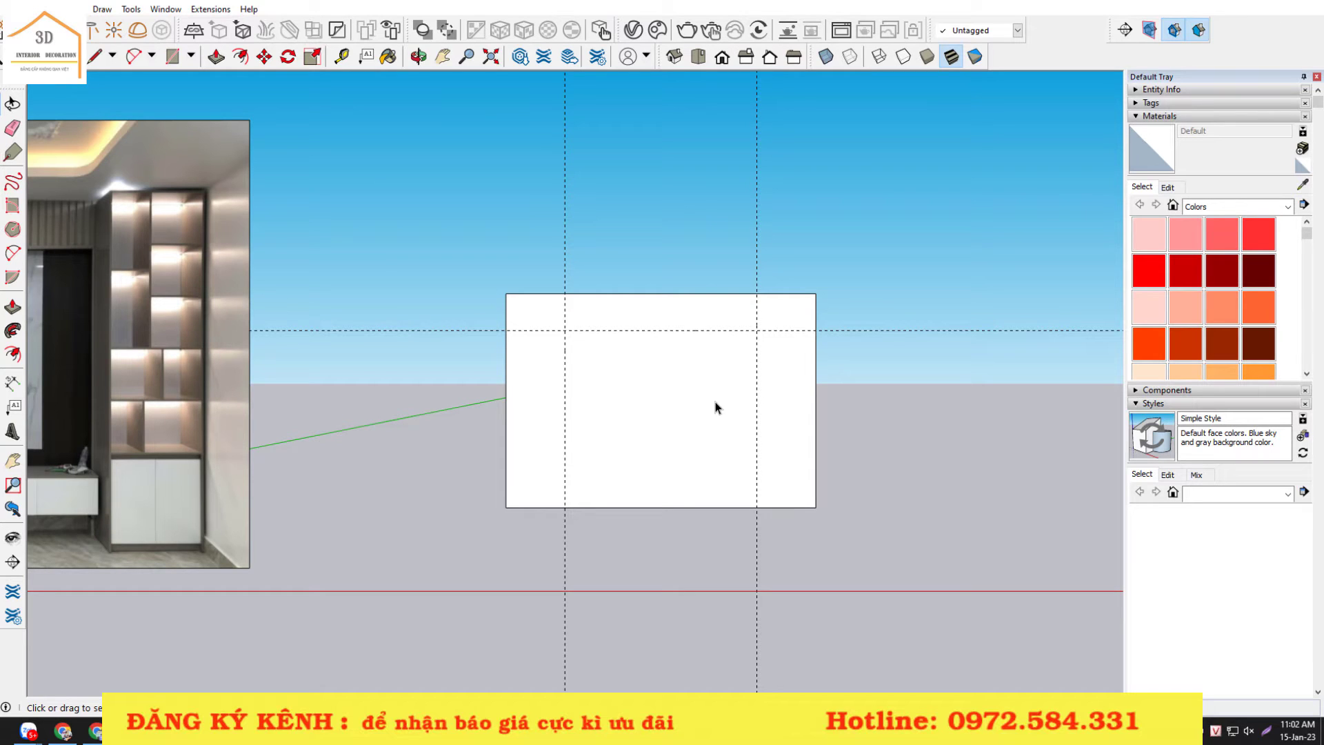
- Draw the center rectangle from the left/top guide crossing to the right guide's bottom, then select it
{"action": "key", "text": "r"}
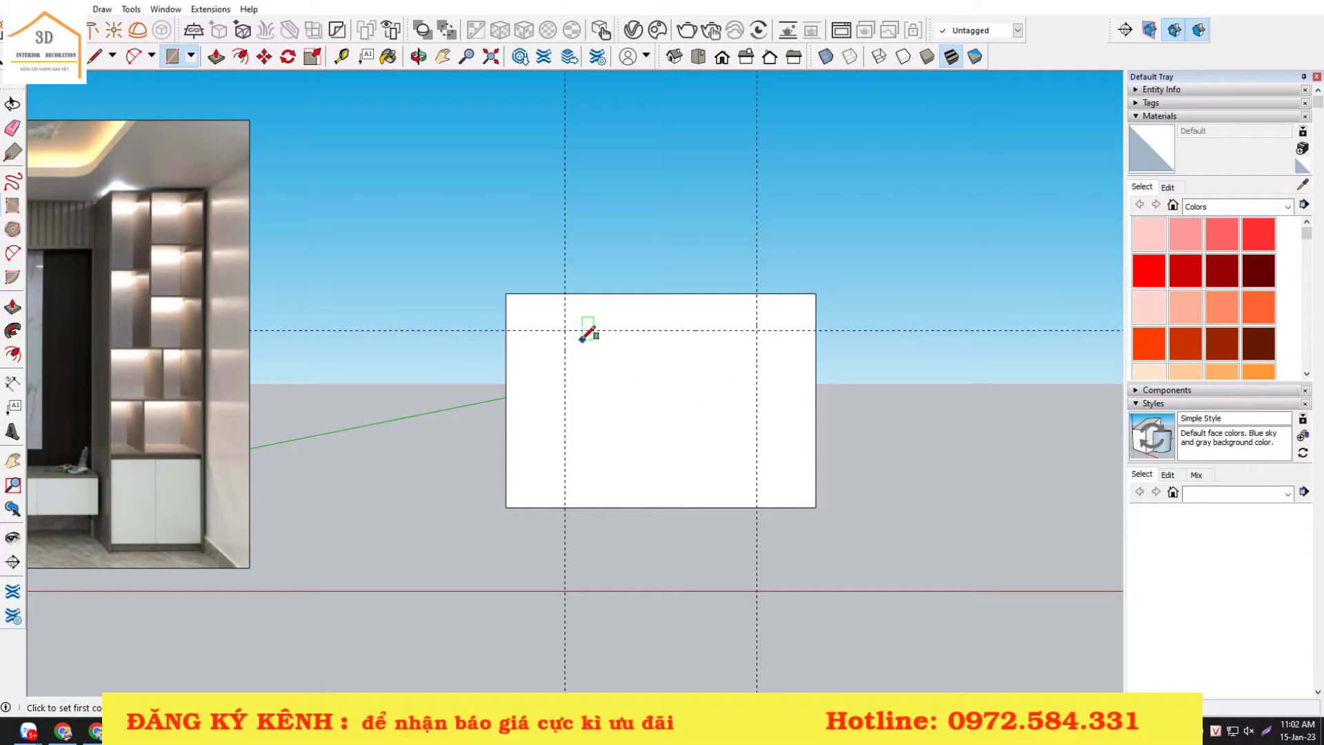
{"action": "left_click", "coordinate": [565, 330]}
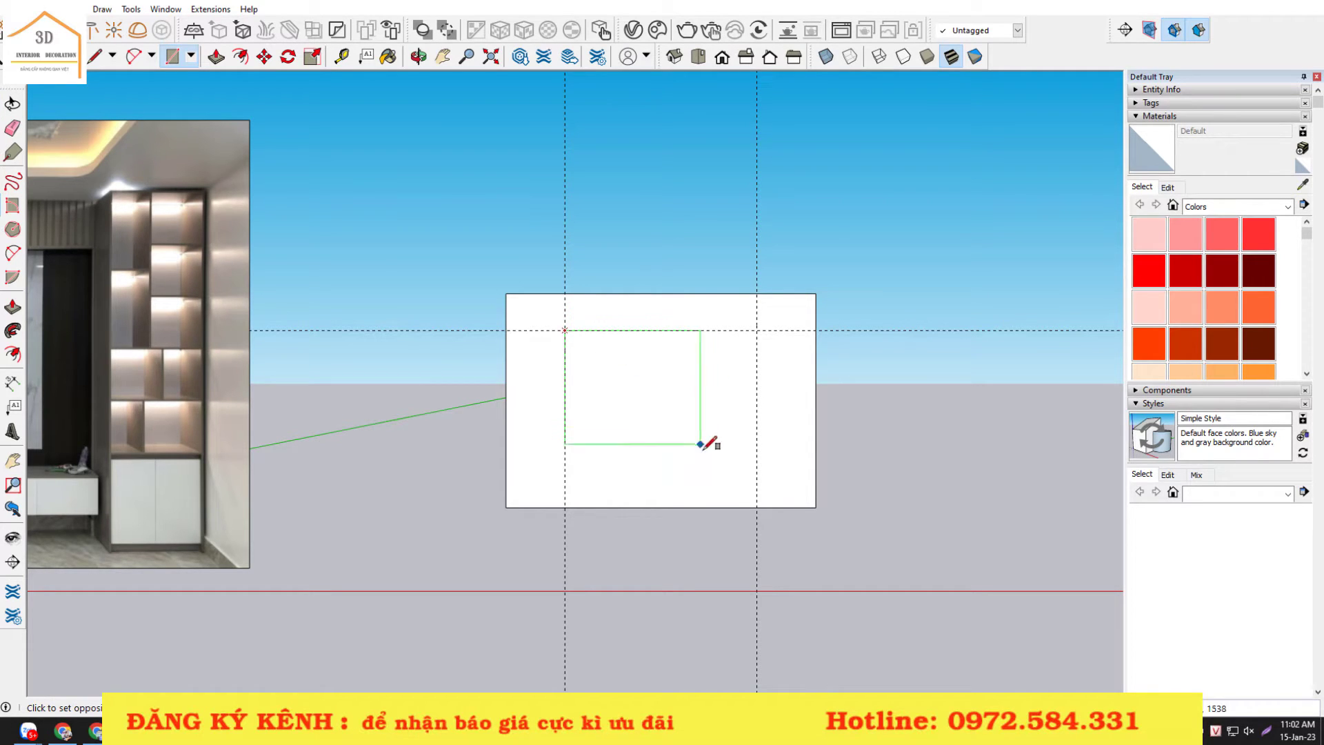
{"action": "left_click", "coordinate": [757, 507]}
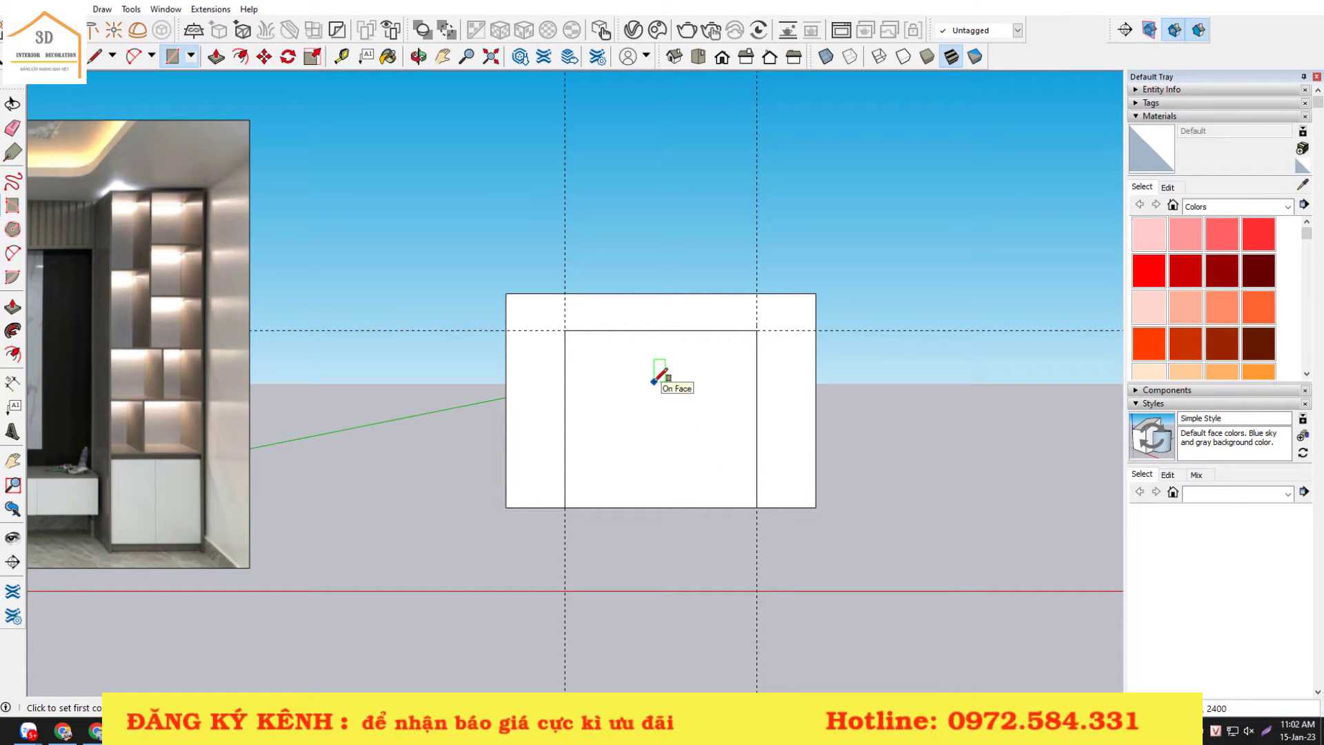
{"action": "scroll", "coordinate": [657, 379], "scroll_direction": "up", "scroll_amount": 2}
{"action": "key", "text": "space"}
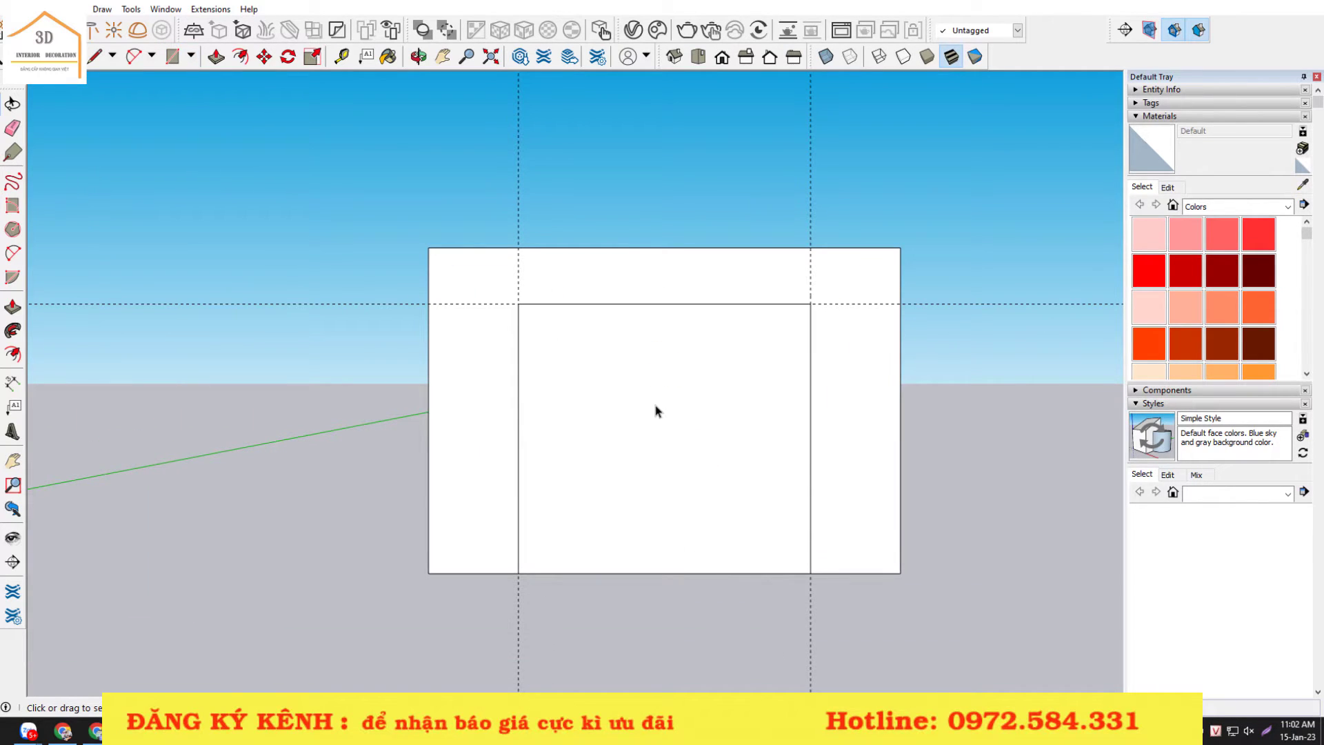
{"action": "left_click", "coordinate": [655, 411]}
- Push the center panel slightly back into the wall and orbit to check its depth
{"action": "key", "text": "p"}
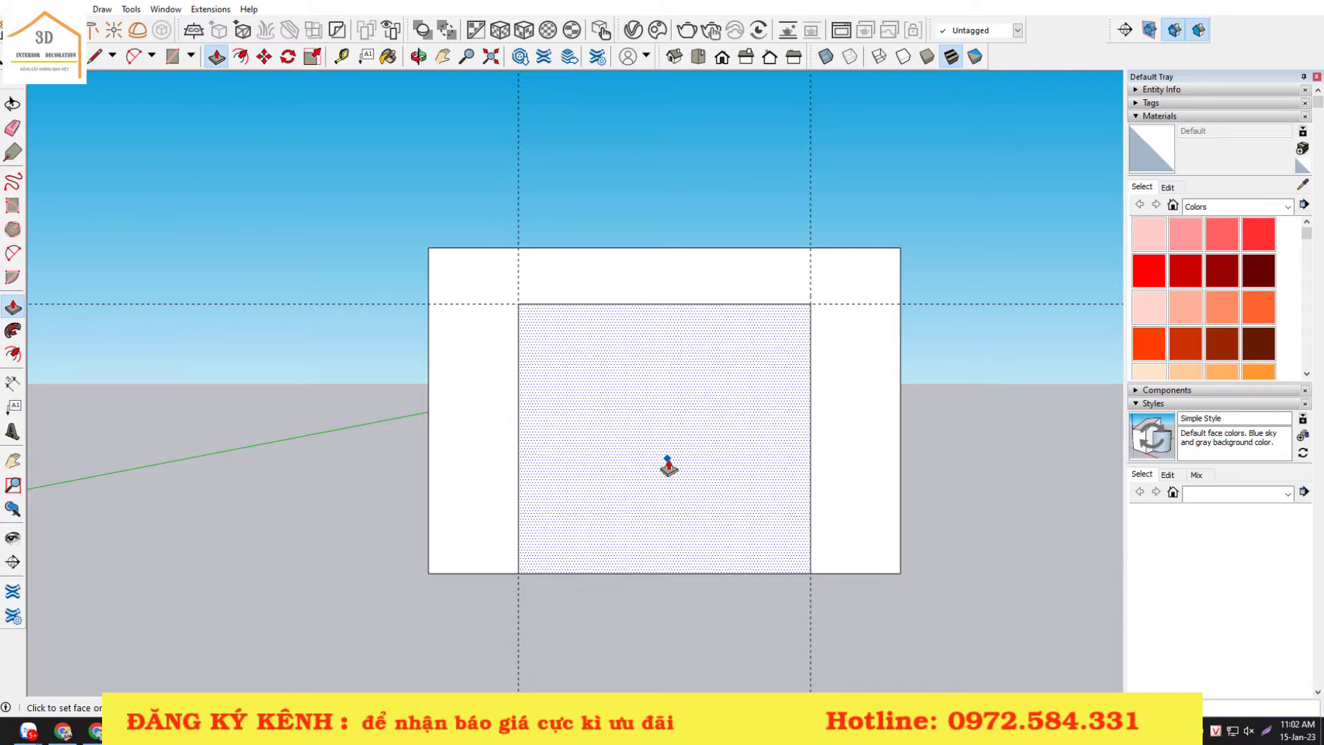
{"action": "left_click_drag", "start_coordinate": [668, 466], "coordinate": [668, 460]}
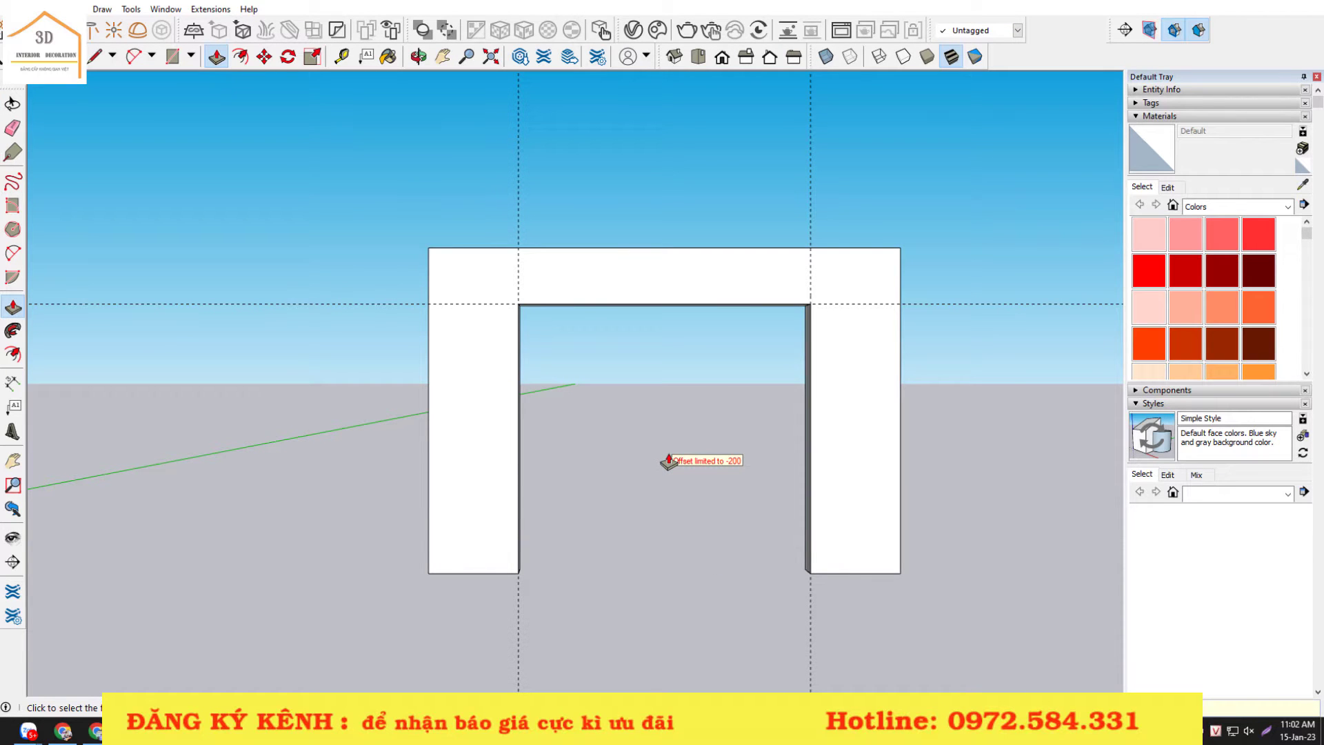
{"action": "key", "text": "Escape"}
{"action": "scroll", "coordinate": [690, 443], "scroll_direction": "down", "scroll_amount": 2}
{"action": "scroll", "coordinate": [701, 434], "scroll_direction": "down", "scroll_amount": 1}
{"action": "key", "text": "o"}
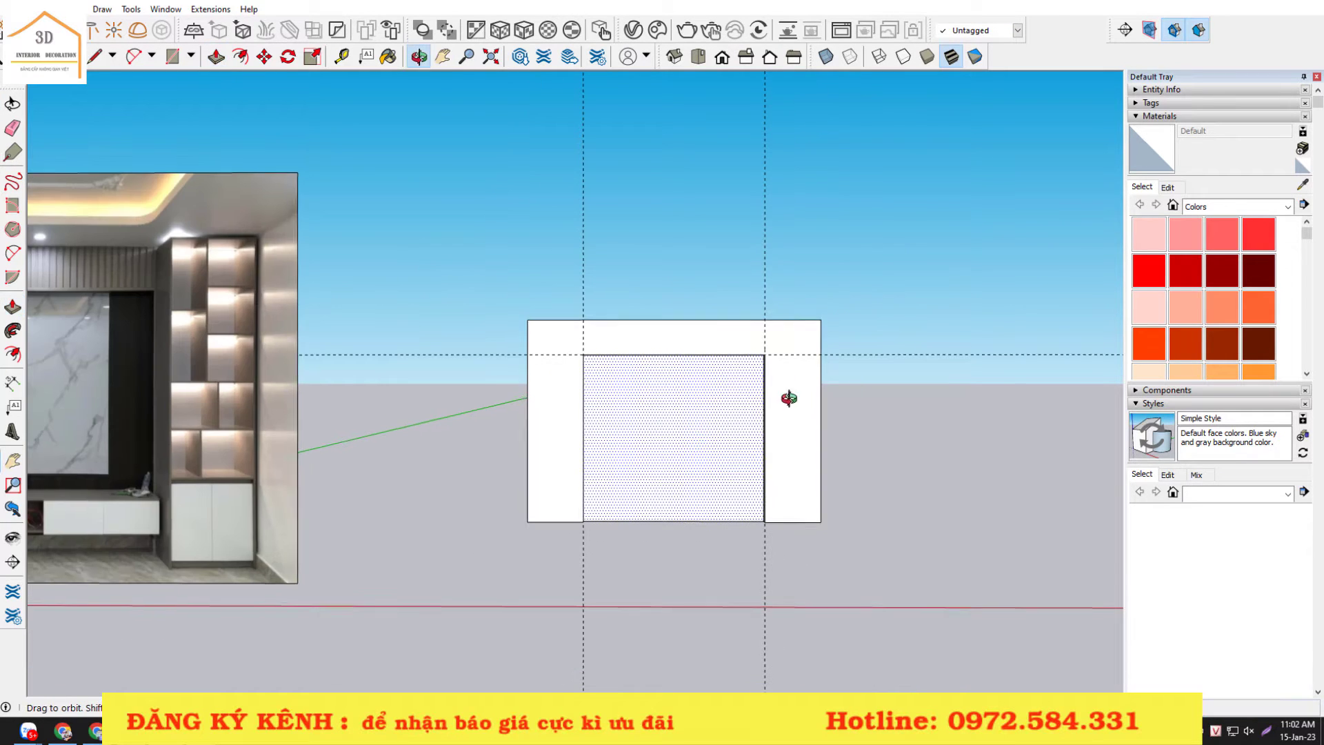
{"action": "mouse_move", "coordinate": [788, 397]}
{"action": "left_mouse_down"}
{"action": "mouse_move", "coordinate": [423, 416]}
{"action": "mouse_move", "coordinate": [718, 387]}
{"action": "mouse_move", "coordinate": [913, 396]}
{"action": "mouse_move", "coordinate": [808, 461]}
{"action": "mouse_move", "coordinate": [511, 422]}
{"action": "mouse_move", "coordinate": [712, 390]}
{"action": "mouse_move", "coordinate": [526, 422]}
{"action": "left_mouse_up"}
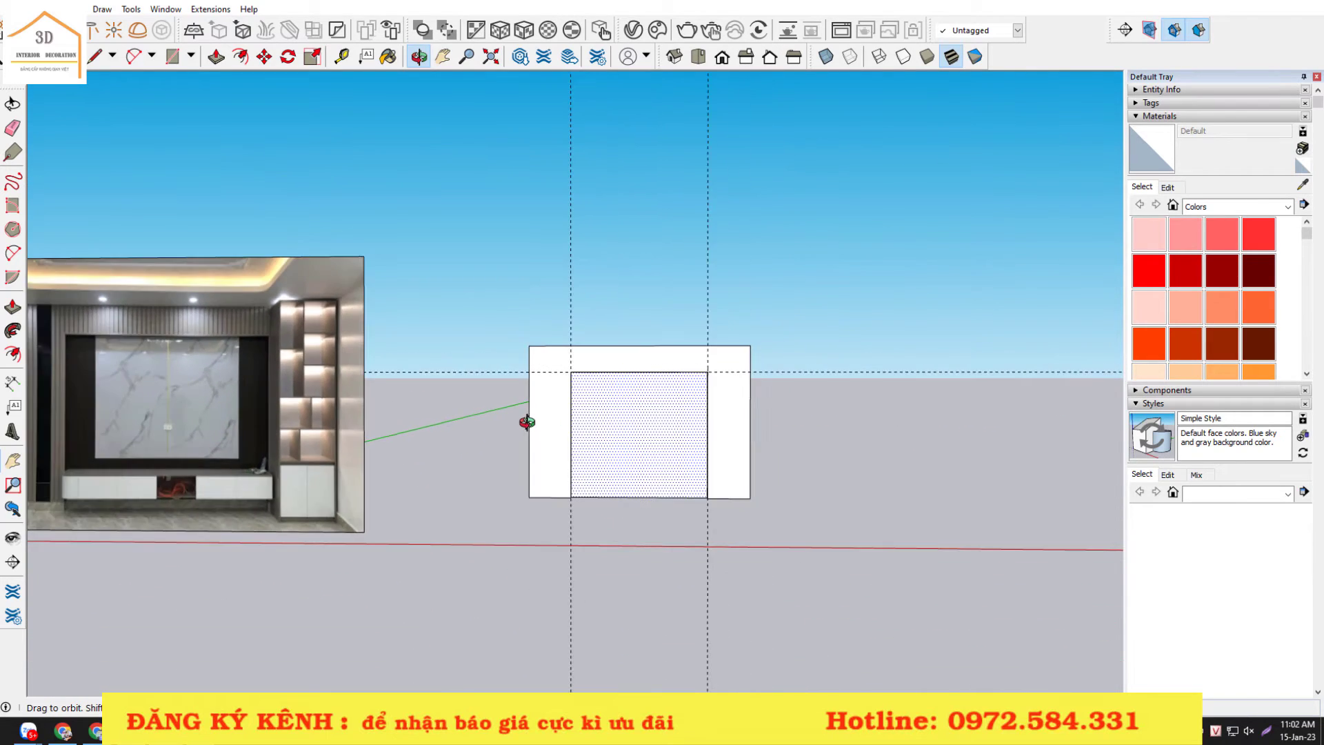
{"action": "scroll", "coordinate": [627, 422], "scroll_direction": "up", "scroll_amount": 1}
{"action": "scroll", "coordinate": [627, 422], "scroll_direction": "up", "scroll_amount": 2}
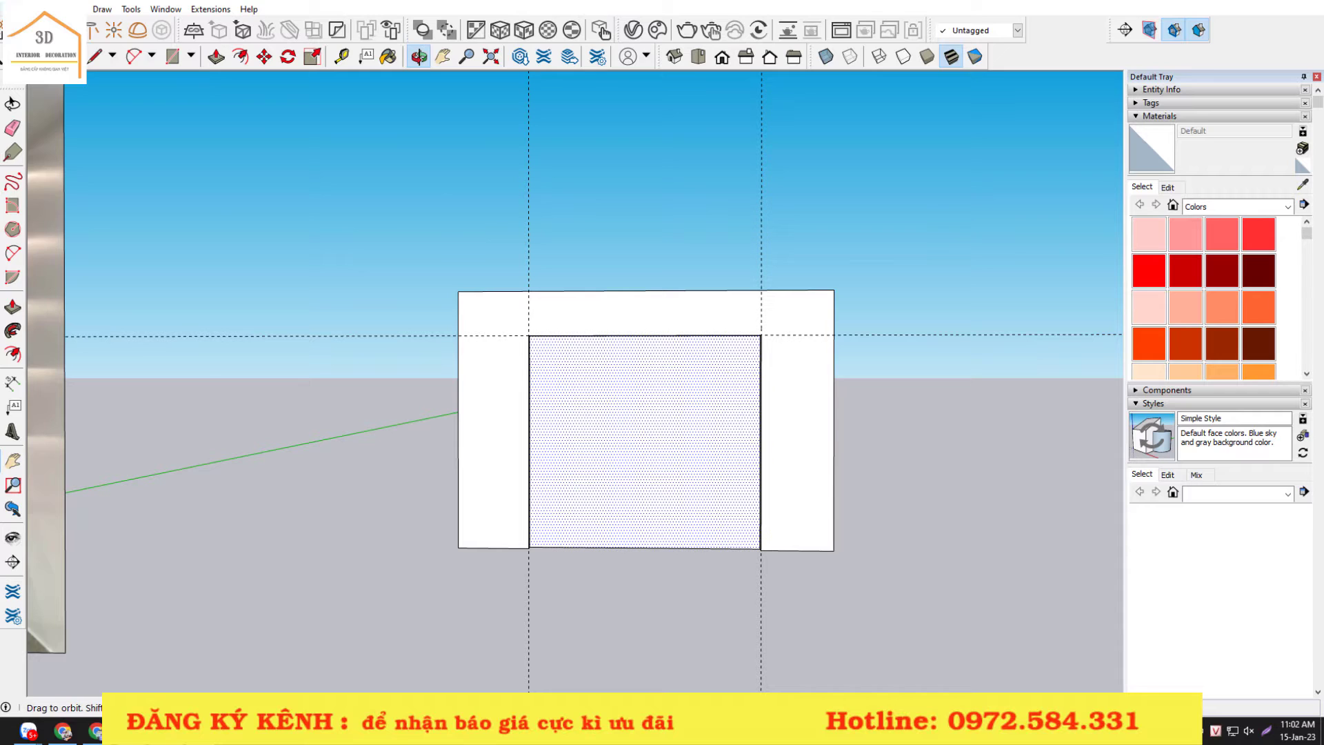
- Delete all guides with Edit > Delete Guides and clear the selection
{"action": "left_click", "coordinate": [31, 9]}
{"action": "left_click", "coordinate": [55, 136]}
{"action": "scroll", "coordinate": [437, 369], "scroll_direction": "down", "scroll_amount": 1}
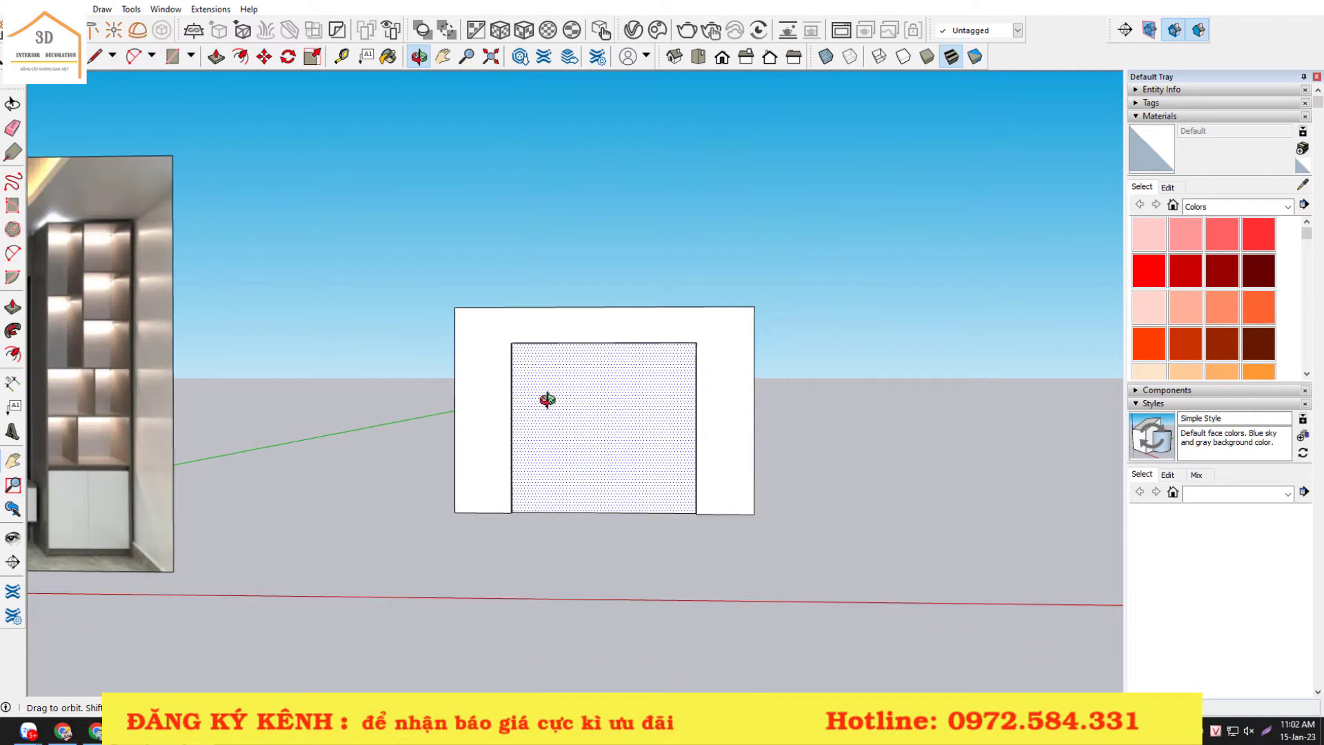
{"action": "key", "text": "space"}
{"action": "left_click", "coordinate": [556, 271]}
{"action": "scroll", "coordinate": [588, 345], "scroll_direction": "down", "scroll_amount": 2}
{"action": "scroll", "coordinate": [588, 347], "scroll_direction": "up", "scroll_amount": 2}
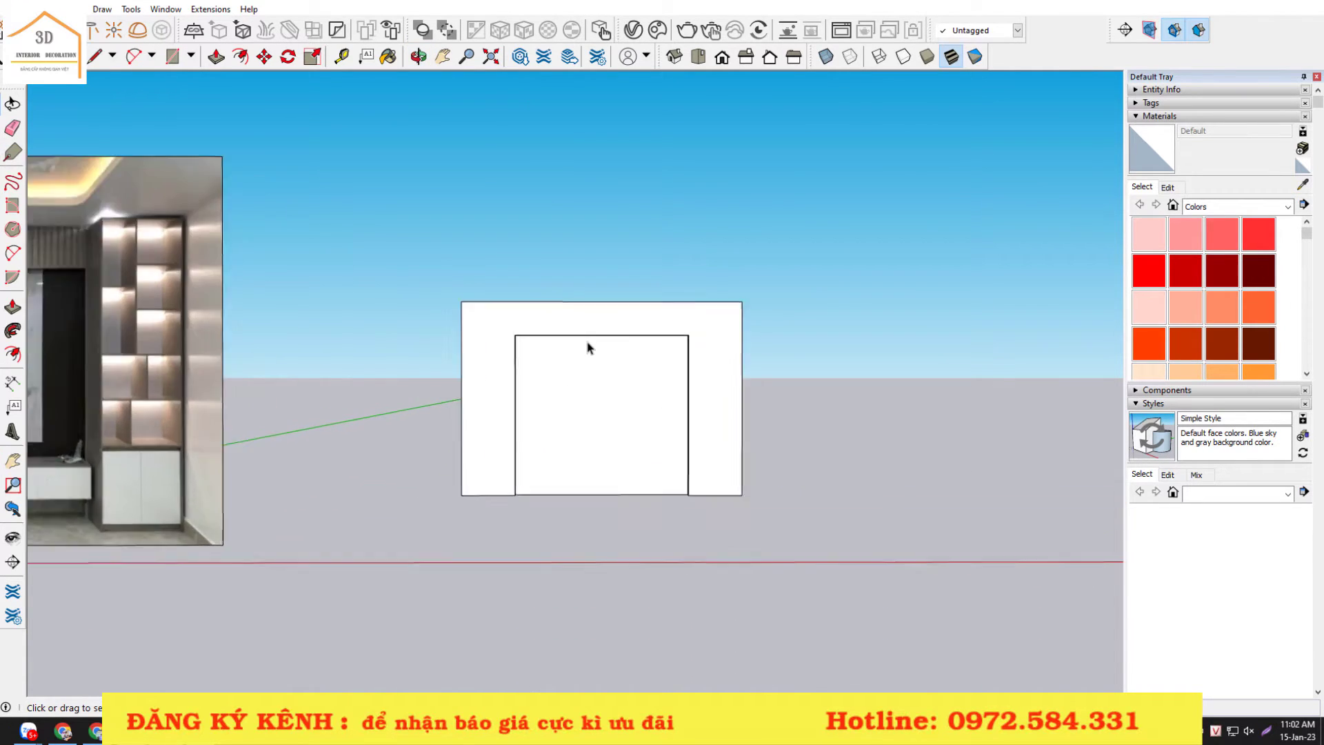
{"action": "scroll", "coordinate": [656, 342], "scroll_direction": "down", "scroll_amount": 1}
{"action": "scroll", "coordinate": [656, 345], "scroll_direction": "up", "scroll_amount": 2}
{"action": "scroll", "coordinate": [657, 345], "scroll_direction": "down", "scroll_amount": 1}
{"action": "scroll", "coordinate": [656, 347], "scroll_direction": "down", "scroll_amount": 1}
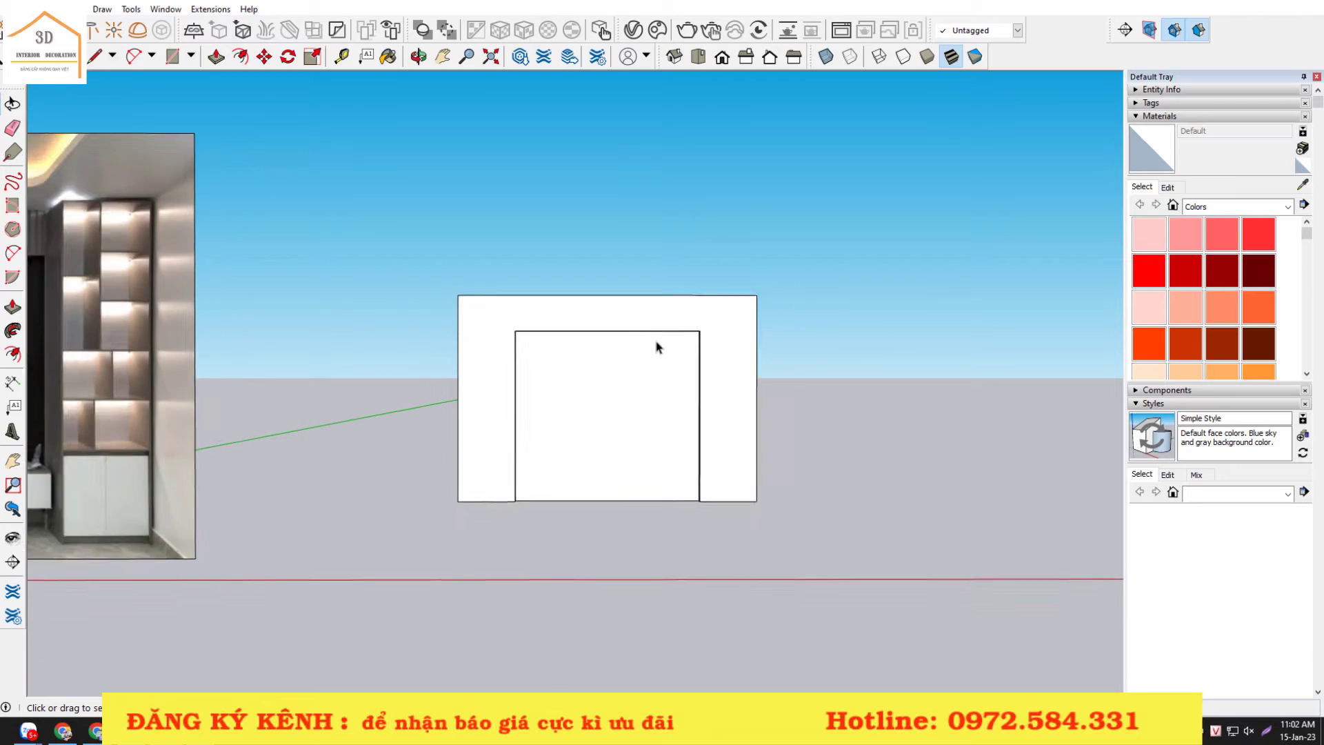
{"action": "scroll", "coordinate": [656, 346], "scroll_direction": "down", "scroll_amount": 1}
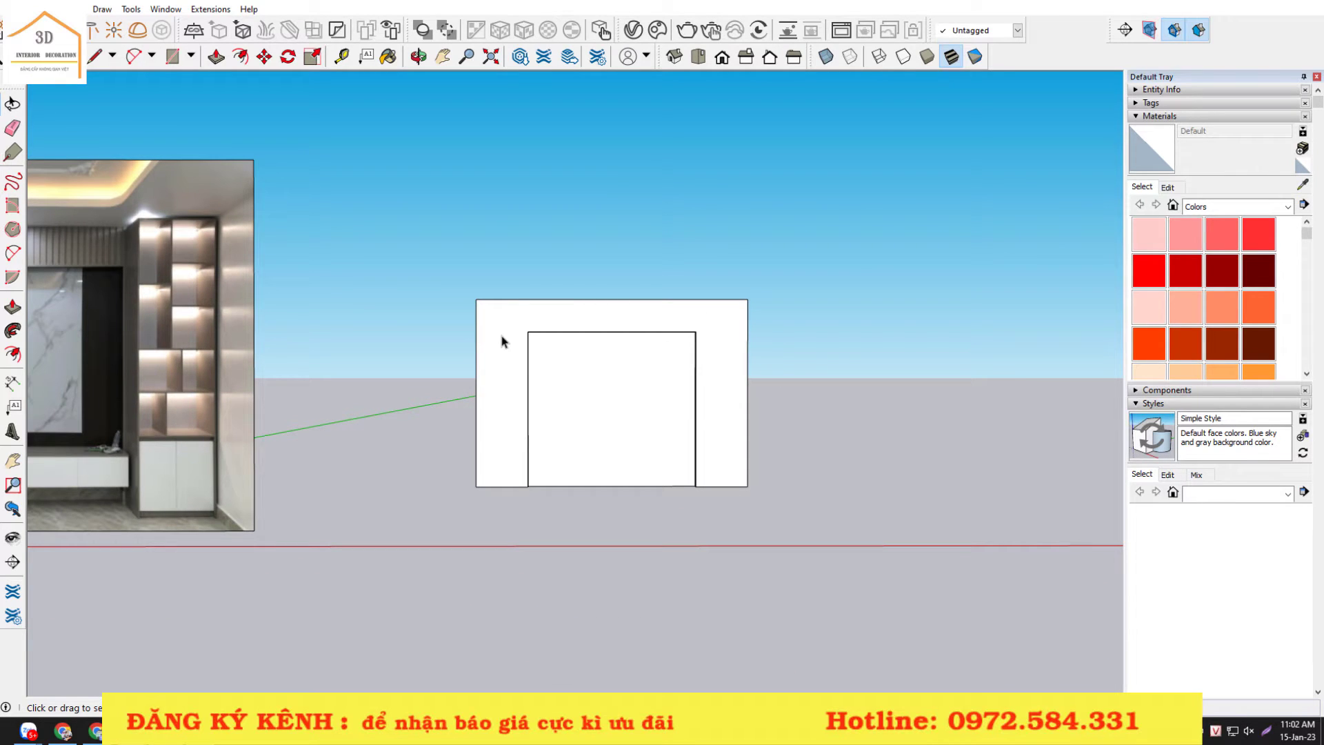
{"action": "triple_click", "coordinate": [501, 340]}
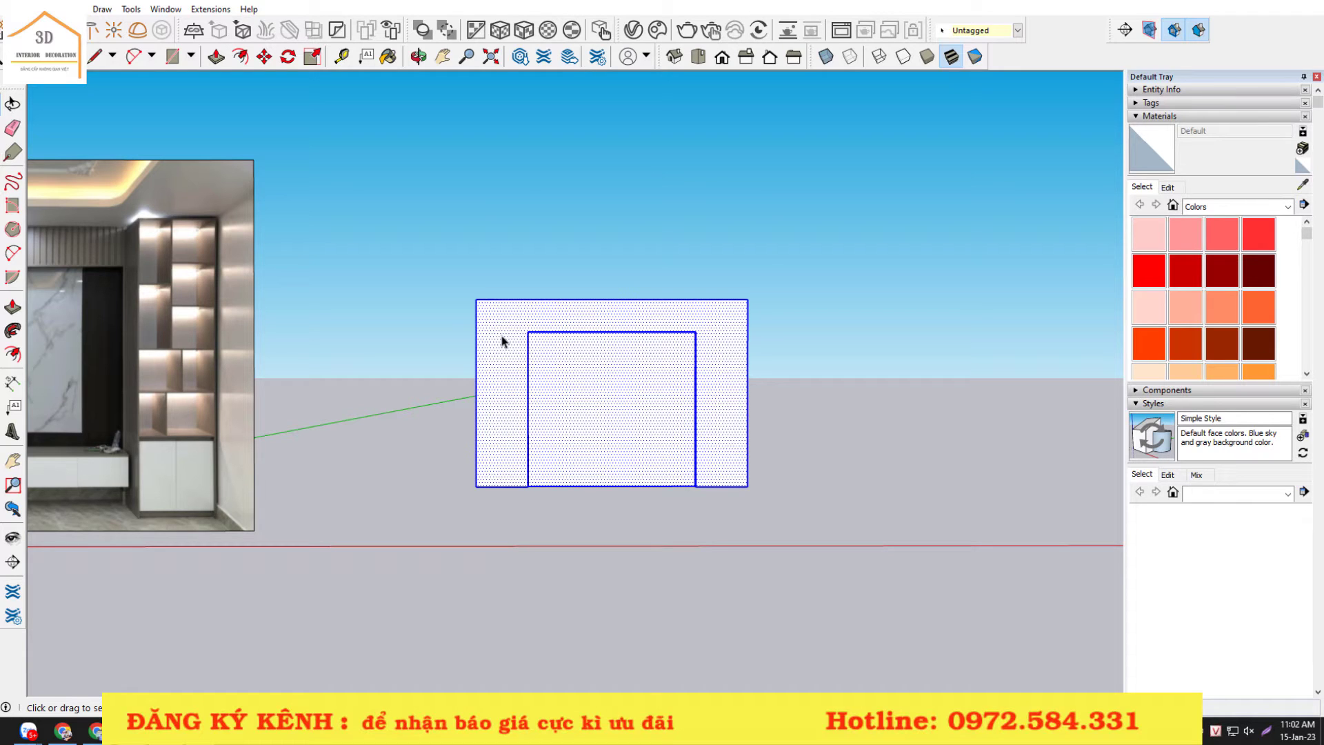
{"action": "key", "text": "g"}
{"action": "left_click", "coordinate": [666, 504]}
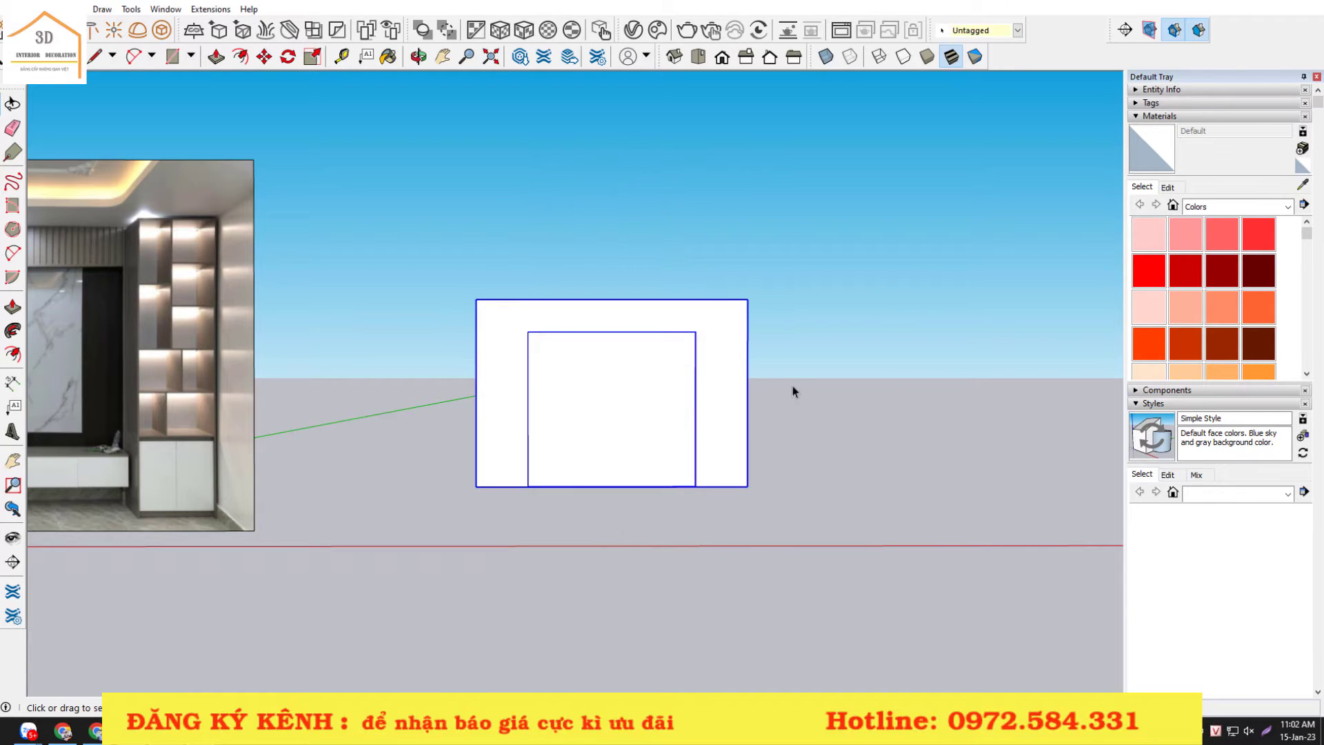
{"action": "left_click", "coordinate": [808, 408]}
{"action": "scroll", "coordinate": [808, 408], "scroll_direction": "down", "scroll_amount": 2}
{"action": "scroll", "coordinate": [680, 408], "scroll_direction": "up", "scroll_amount": 3}
{"action": "mouse_move", "coordinate": [680, 407]}
{"action": "middle_mouse_down"}
{"action": "mouse_move", "coordinate": [746, 360]}
{"action": "mouse_move", "coordinate": [328, 340]}
{"action": "mouse_move", "coordinate": [792, 393]}
{"action": "mouse_move", "coordinate": [419, 411]}
{"action": "mouse_move", "coordinate": [700, 407]}
{"action": "mouse_move", "coordinate": [650, 337]}
{"action": "mouse_move", "coordinate": [956, 338]}
{"action": "mouse_move", "coordinate": [762, 407]}
{"action": "mouse_move", "coordinate": [875, 437]}
{"action": "mouse_move", "coordinate": [338, 435]}
{"action": "mouse_move", "coordinate": [754, 425]}
{"action": "middle_mouse_up"}
{"action": "scroll", "coordinate": [675, 406], "scroll_direction": "up", "scroll_amount": 2}
{"action": "scroll", "coordinate": [755, 425], "scroll_direction": "down", "scroll_amount": 3}
{"action": "scroll", "coordinate": [749, 433], "scroll_direction": "down", "scroll_amount": 3}
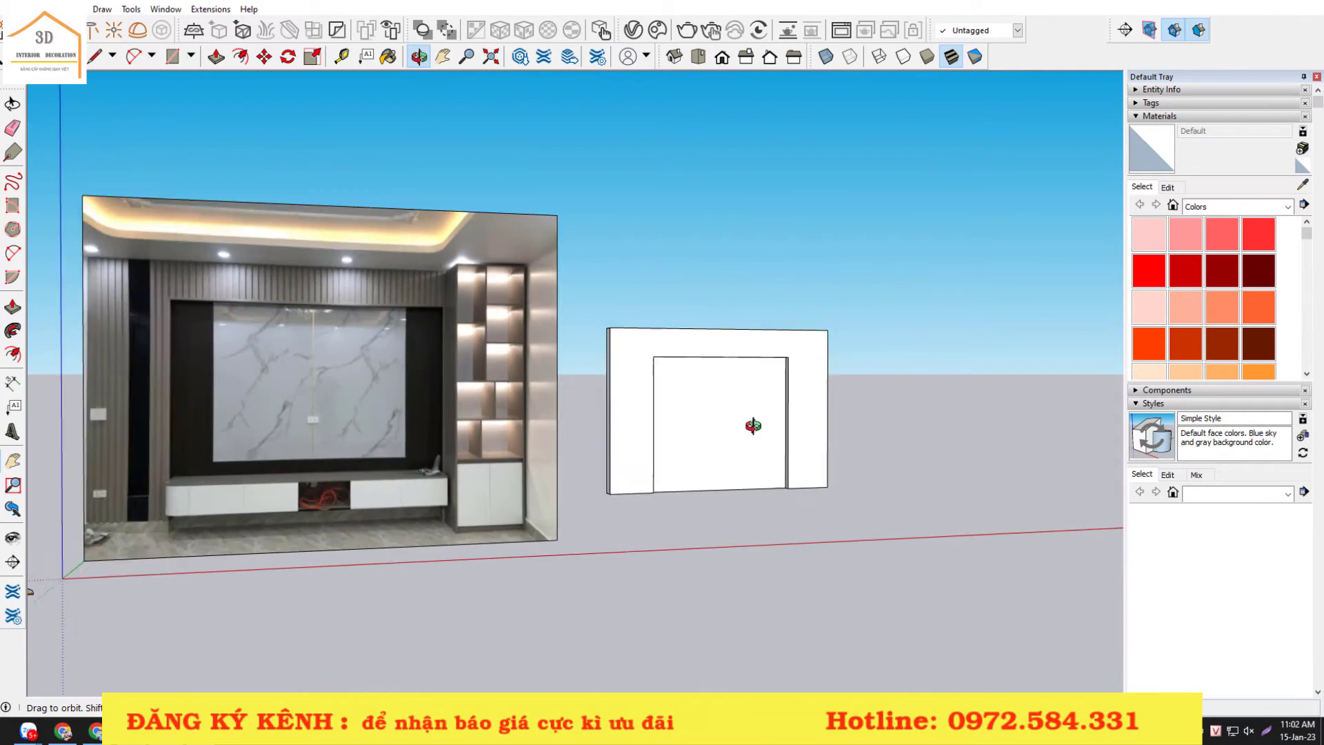
{"action": "scroll", "coordinate": [749, 434], "scroll_direction": "down", "scroll_amount": 2}
{"action": "middle_click_drag", "start_coordinate": [717, 109], "coordinate": [718, 72]}
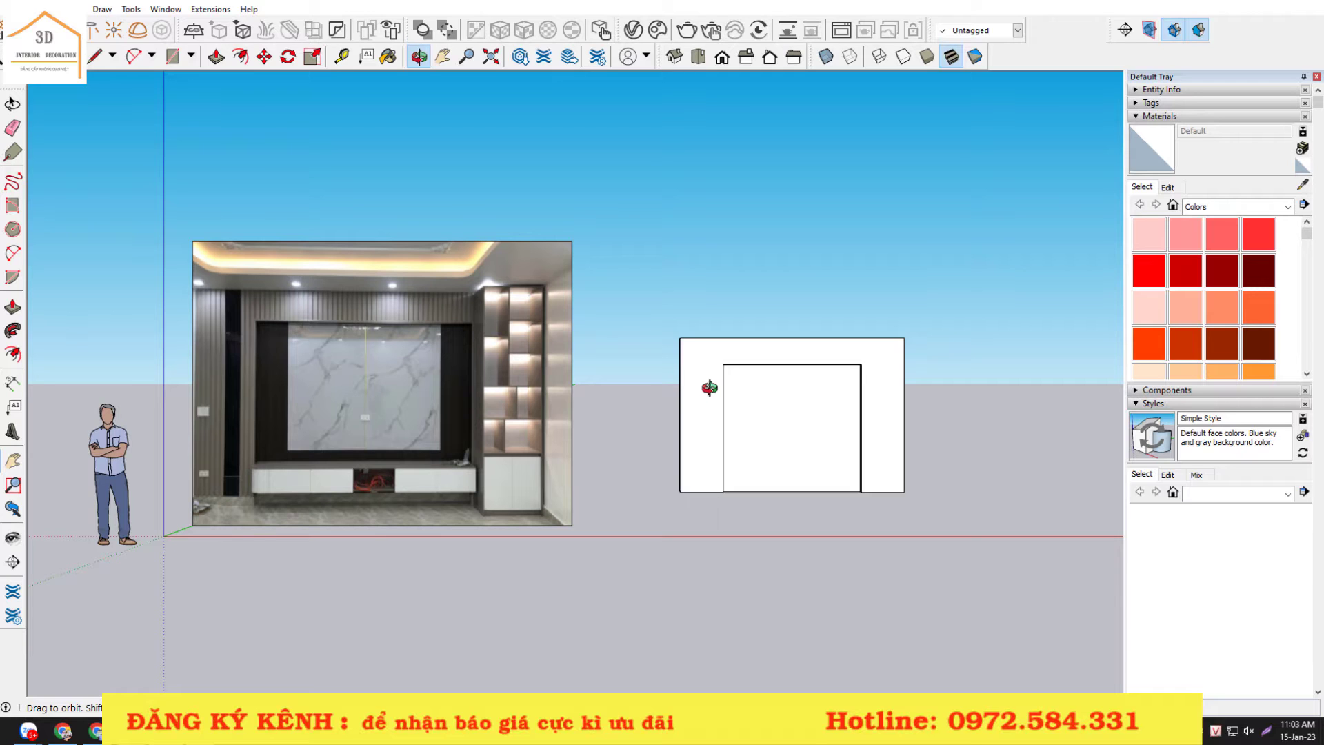
{"action": "scroll", "coordinate": [710, 387], "scroll_direction": "up", "scroll_amount": 1}
{"action": "scroll", "coordinate": [697, 387], "scroll_direction": "up", "scroll_amount": 4}
{"action": "scroll", "coordinate": [689, 565], "scroll_direction": "down", "scroll_amount": 1}
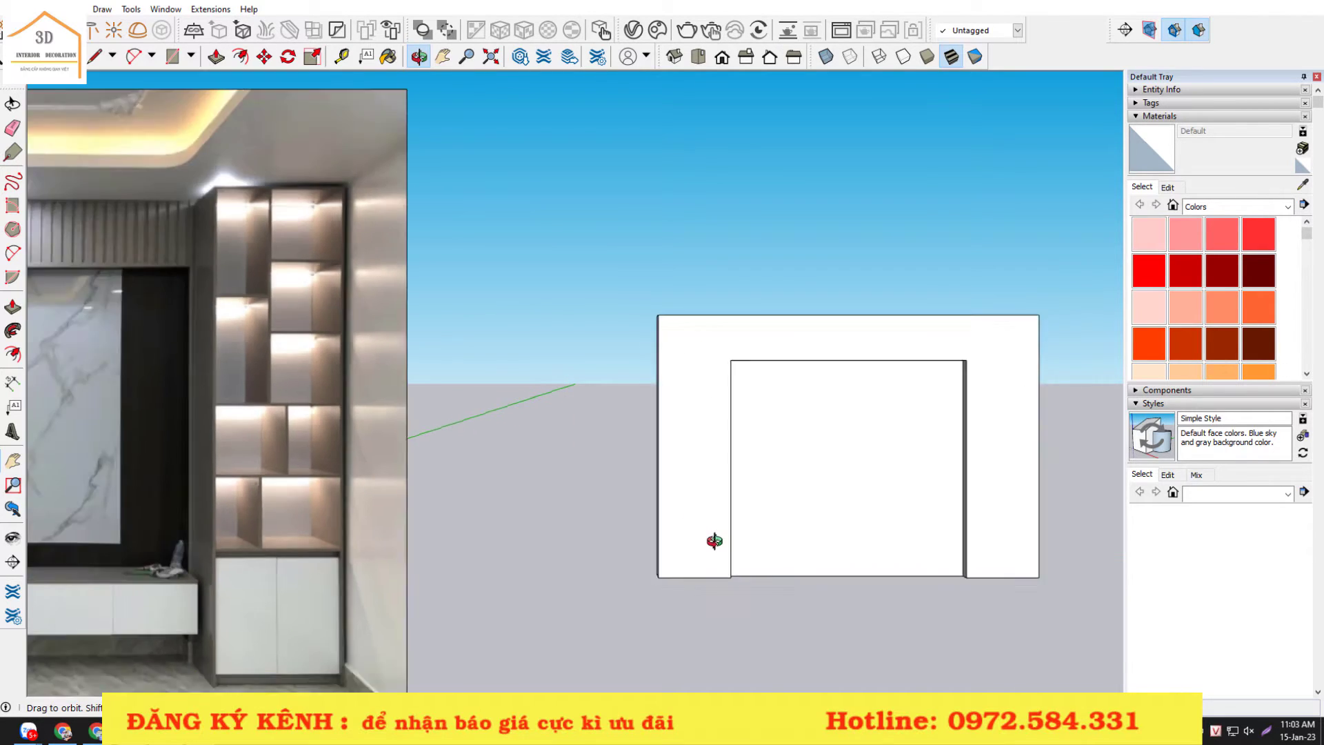
{"action": "scroll", "coordinate": [715, 540], "scroll_direction": "down", "scroll_amount": 2}
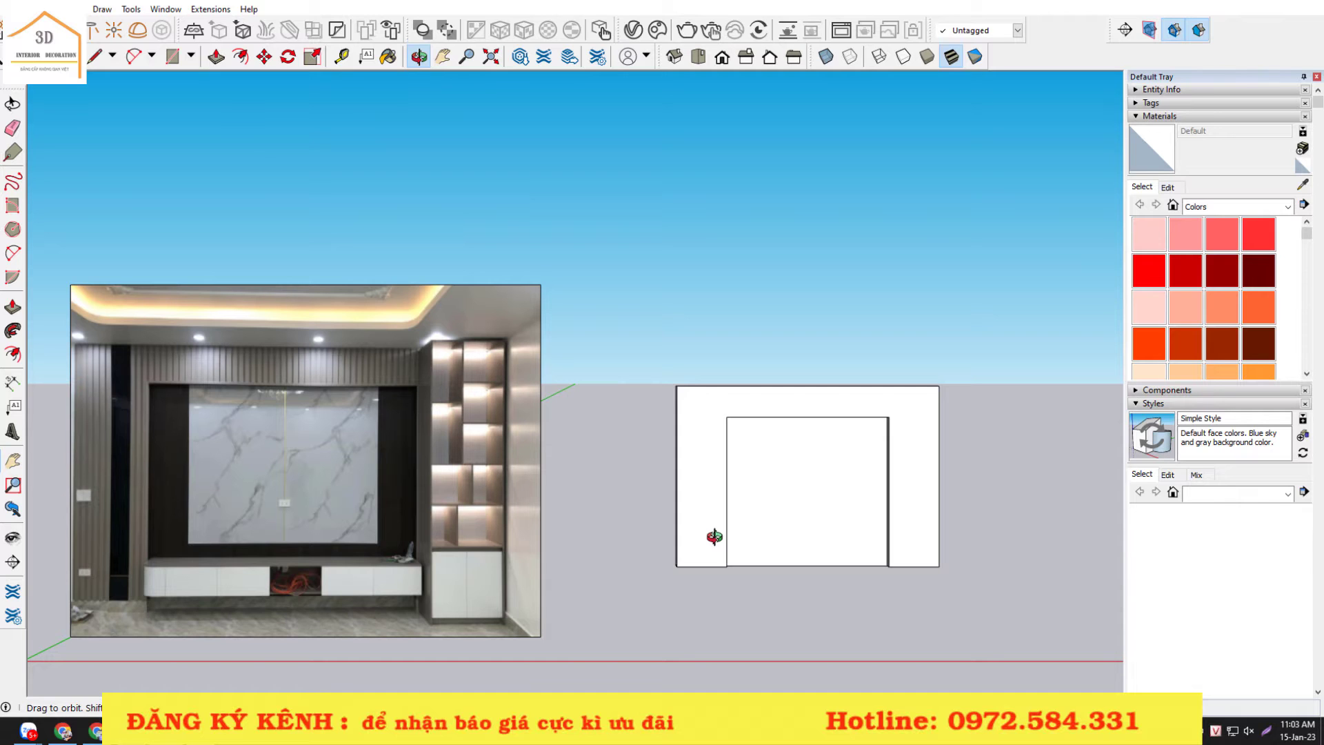
{"action": "scroll", "coordinate": [715, 536], "scroll_direction": "down", "scroll_amount": 1}
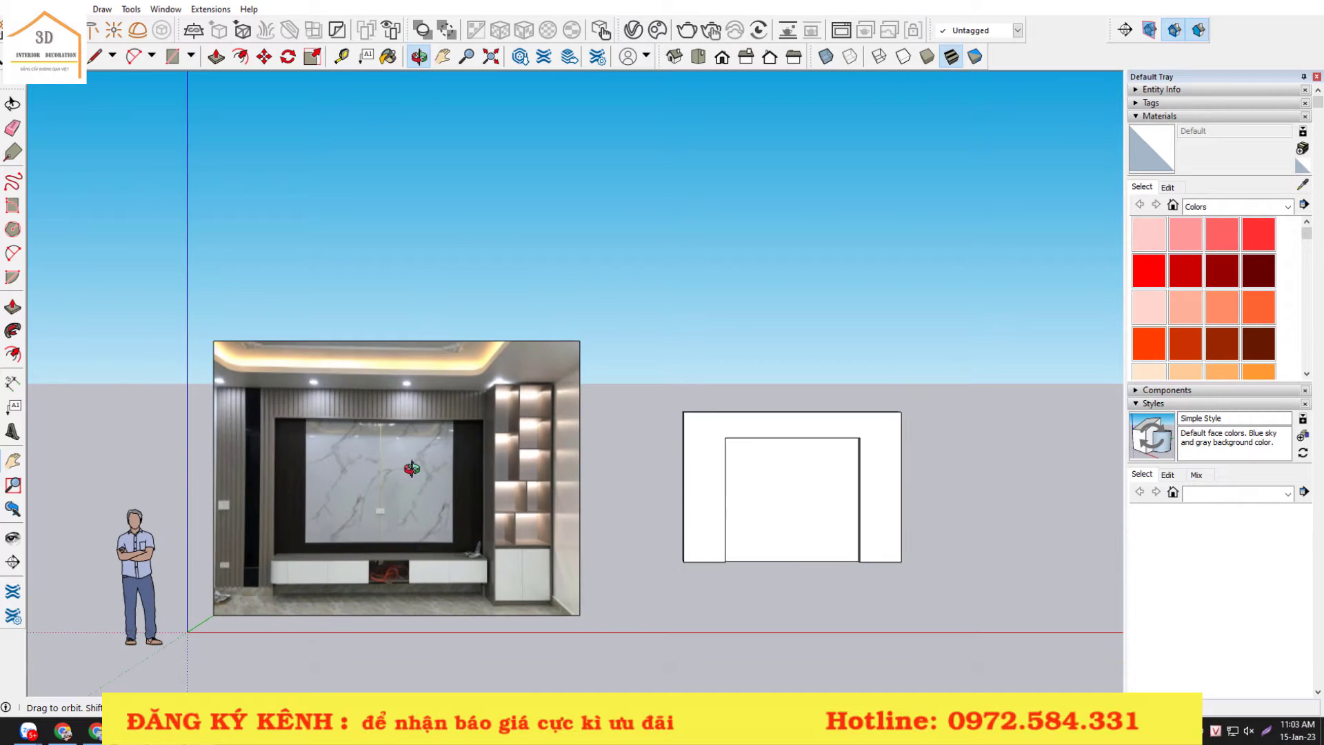
{"action": "scroll", "coordinate": [228, 428], "scroll_direction": "up", "scroll_amount": 3}
{"action": "scroll", "coordinate": [240, 358], "scroll_direction": "down", "scroll_amount": 1}
{"action": "scroll", "coordinate": [254, 324], "scroll_direction": "down", "scroll_amount": 1}
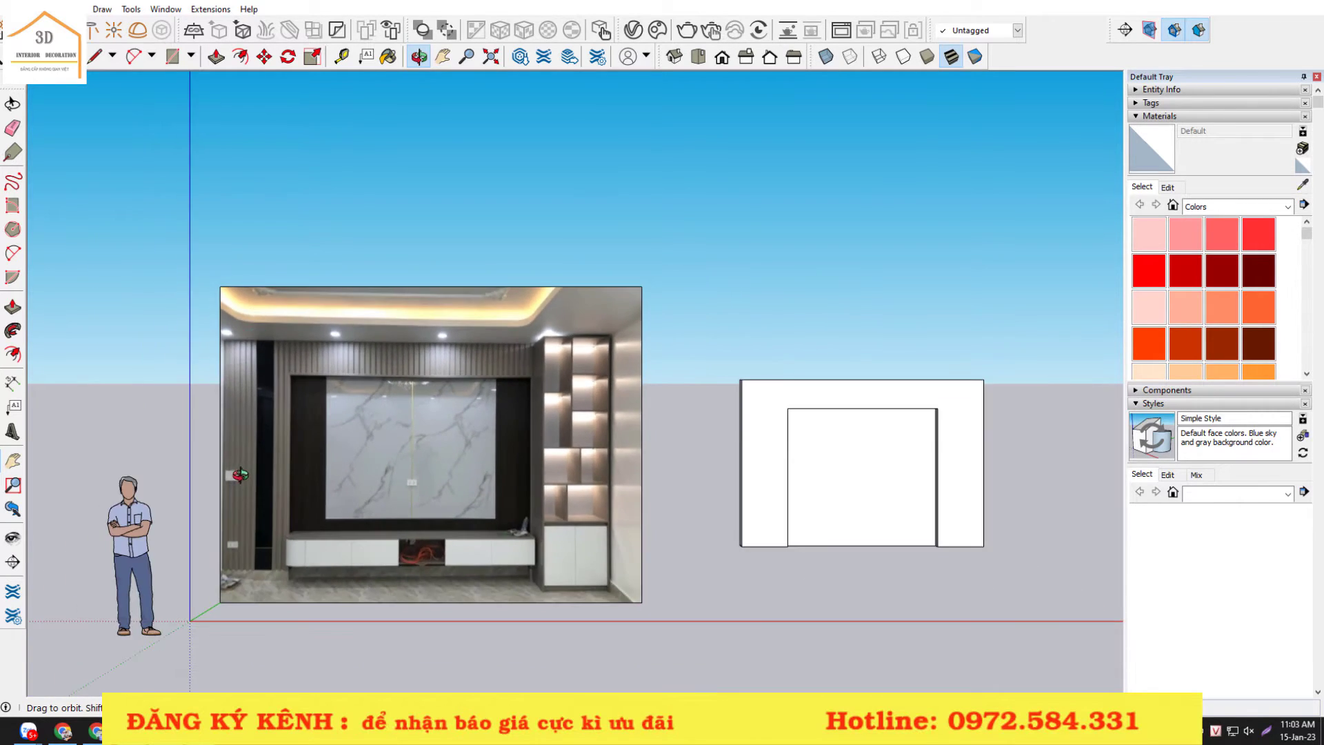
{"action": "scroll", "coordinate": [241, 474], "scroll_direction": "up", "scroll_amount": 2}
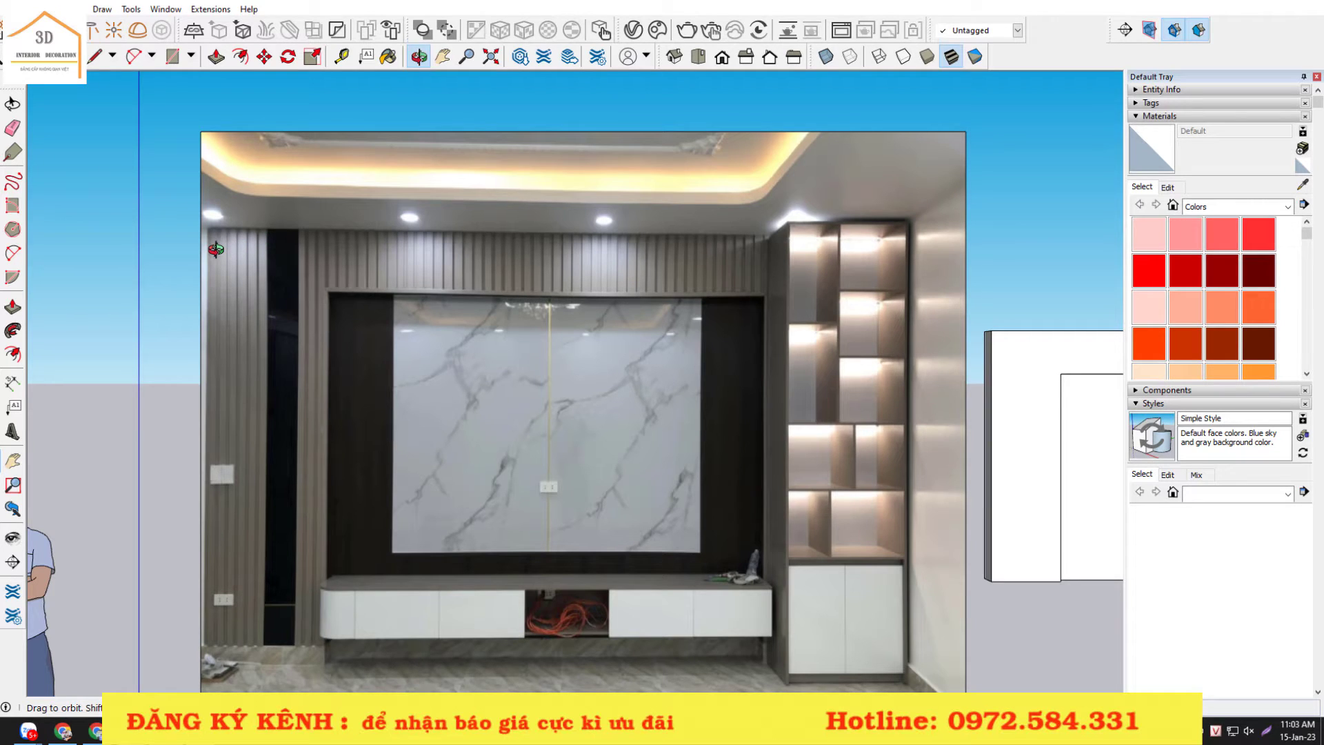
{"action": "scroll", "coordinate": [216, 258], "scroll_direction": "up", "scroll_amount": 3}
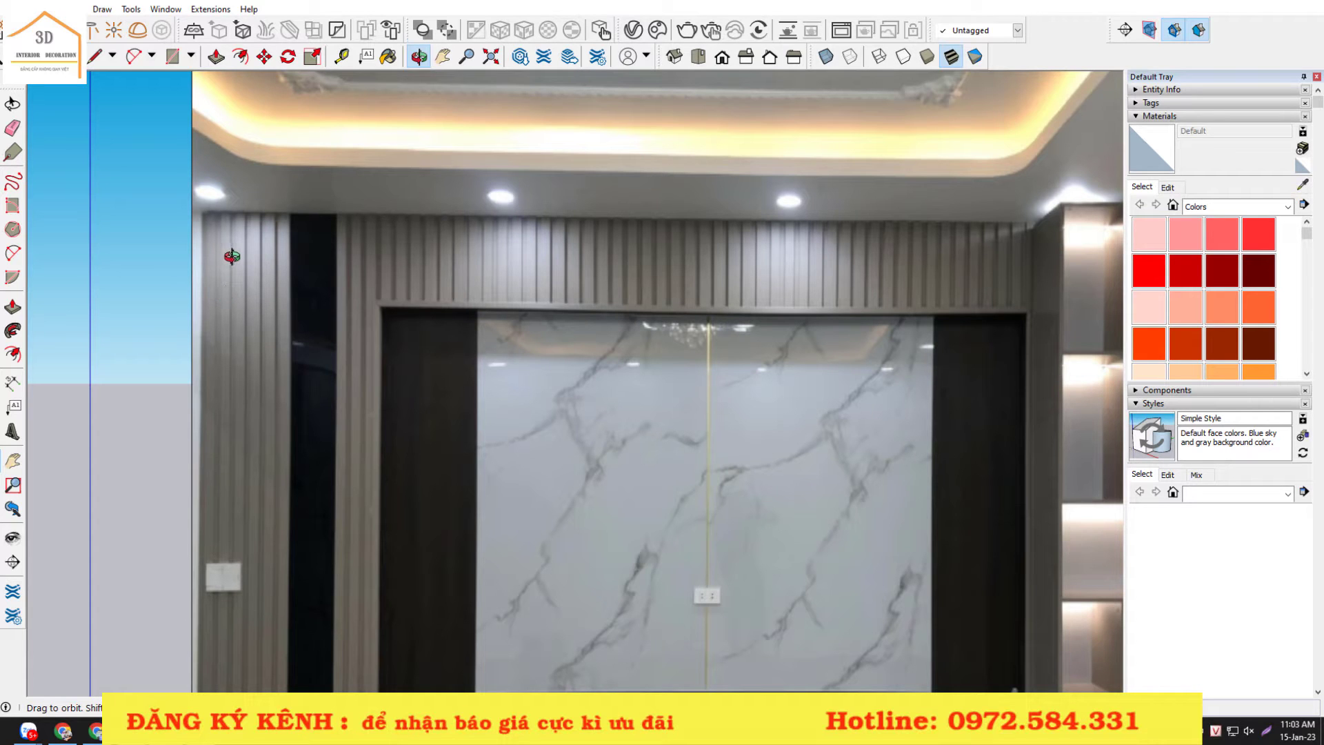
{"action": "scroll", "coordinate": [233, 258], "scroll_direction": "down", "scroll_amount": 2}
{"action": "scroll", "coordinate": [233, 258], "scroll_direction": "down", "scroll_amount": 3}
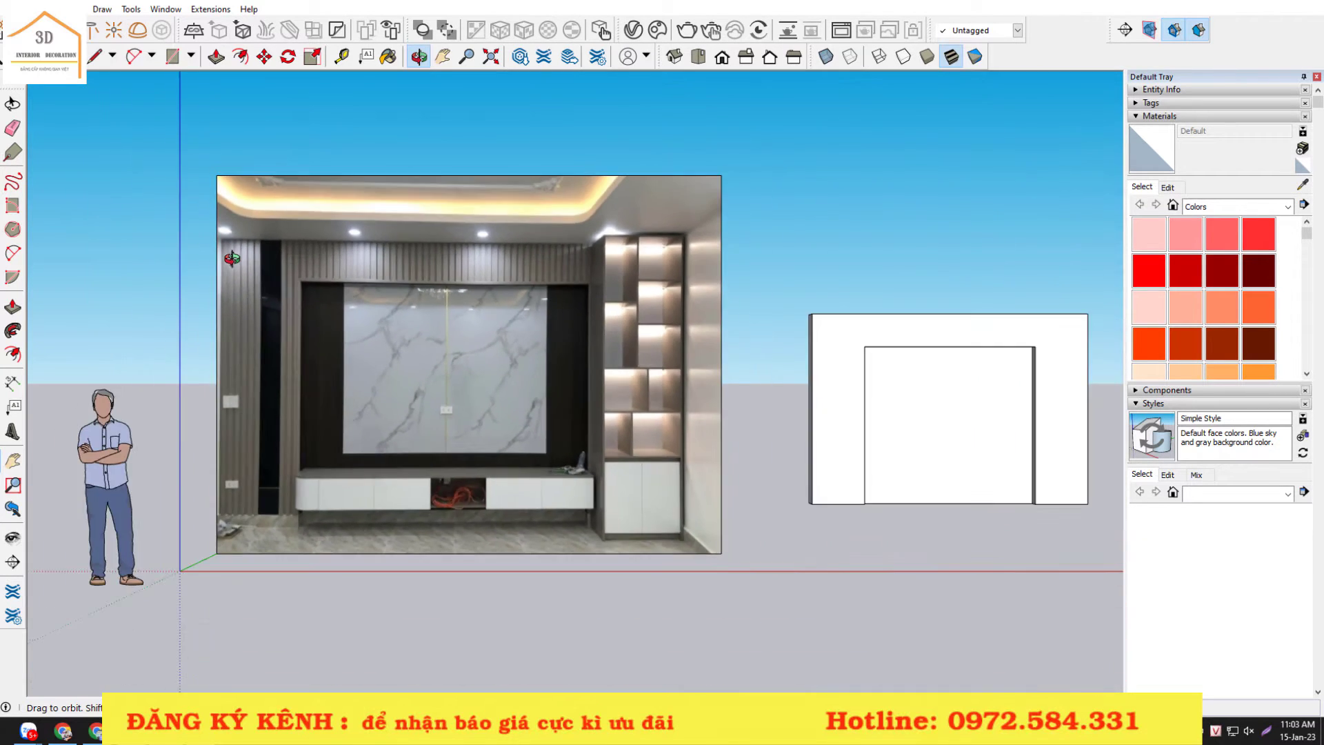
{"action": "scroll", "coordinate": [200, 267], "scroll_direction": "down", "scroll_amount": 2}
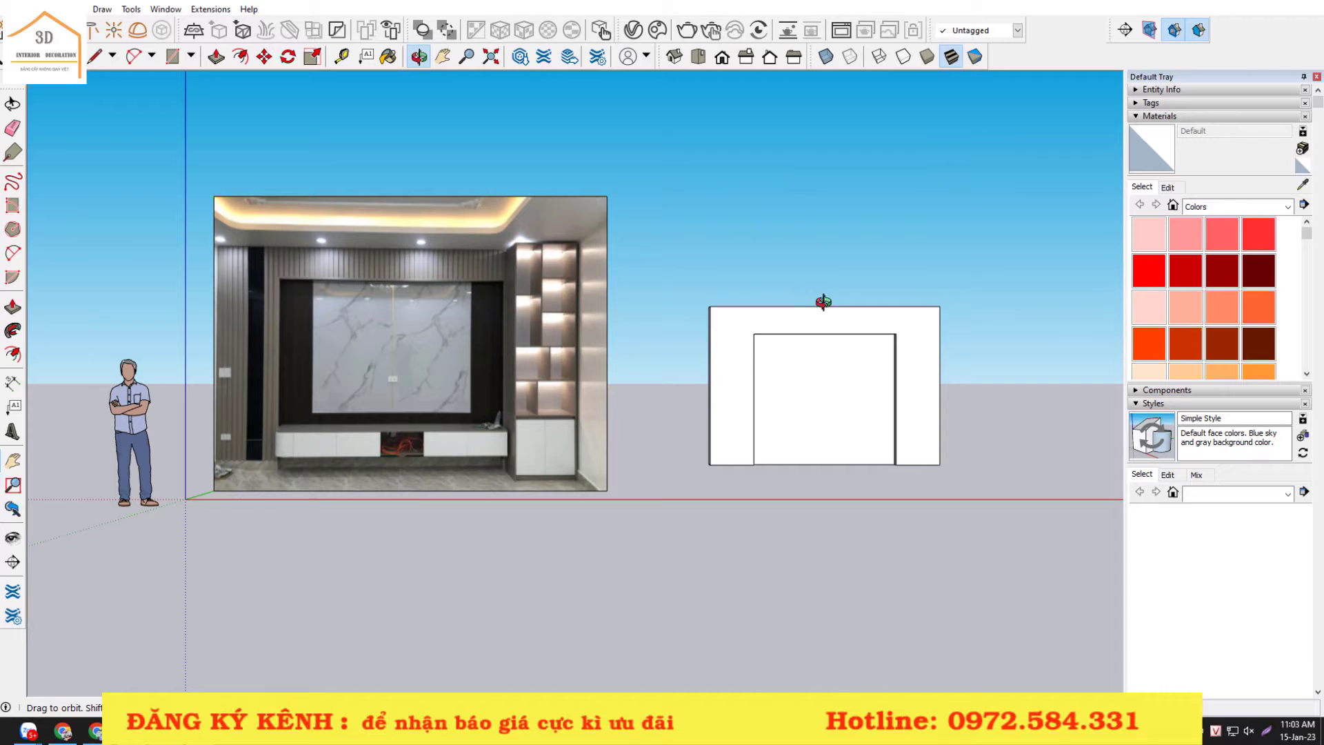
{"action": "mouse_move", "coordinate": [805, 313]}
{"action": "left_mouse_down"}
{"action": "mouse_move", "coordinate": [791, 360]}
{"action": "mouse_move", "coordinate": [760, 312]}
{"action": "left_mouse_up"}
{"action": "scroll", "coordinate": [759, 312], "scroll_direction": "up", "scroll_amount": 2}
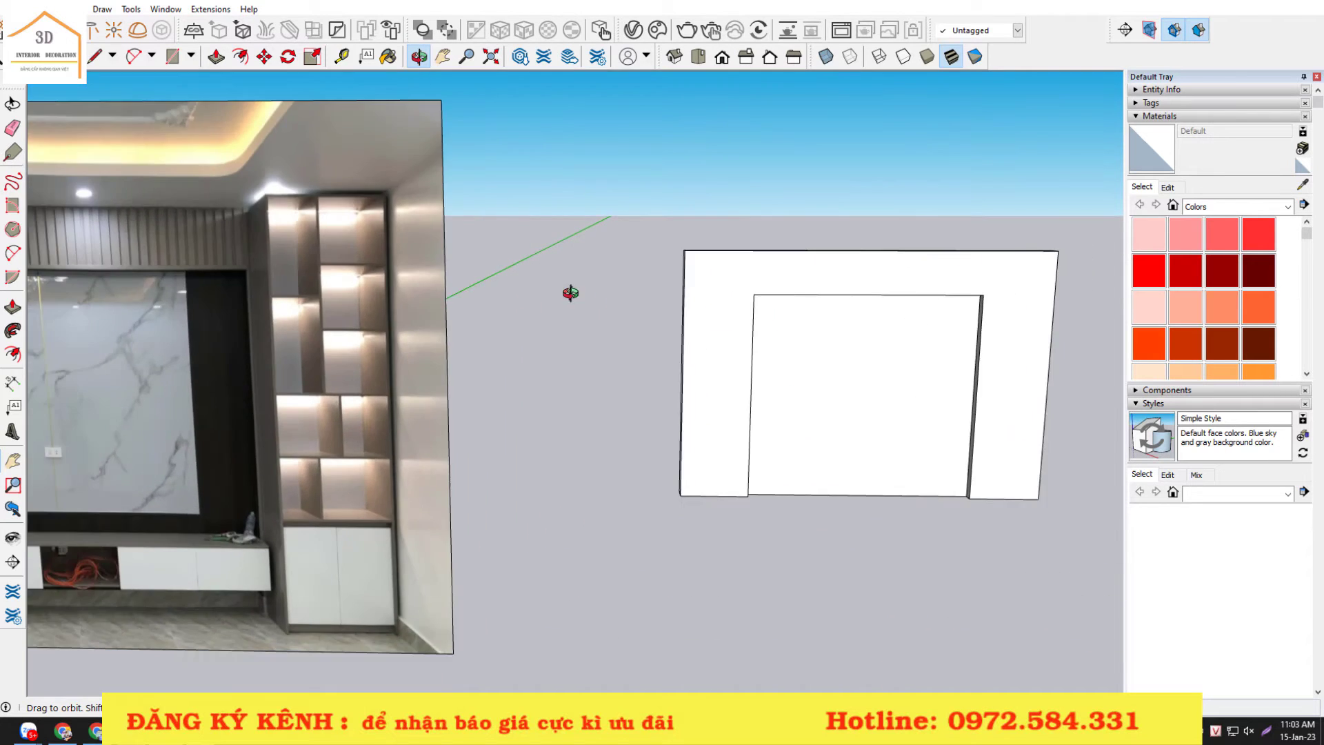
{"action": "scroll", "coordinate": [570, 296], "scroll_direction": "down", "scroll_amount": 1}
{"action": "scroll", "coordinate": [768, 283], "scroll_direction": "up", "scroll_amount": 2}
{"action": "scroll", "coordinate": [367, 267], "scroll_direction": "up", "scroll_amount": 1}
{"action": "scroll", "coordinate": [367, 267], "scroll_direction": "down", "scroll_amount": 1}
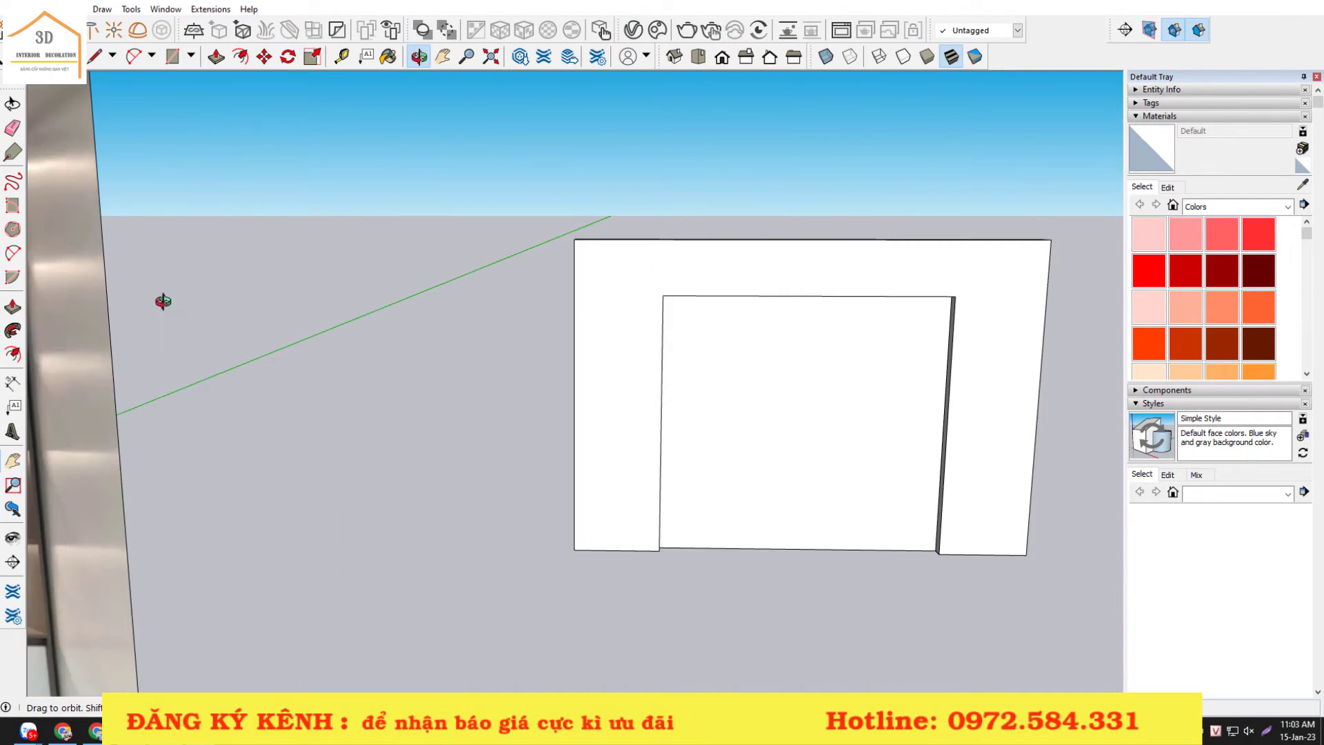
{"action": "scroll", "coordinate": [585, 291], "scroll_direction": "up", "scroll_amount": 2}
{"action": "scroll", "coordinate": [589, 286], "scroll_direction": "up", "scroll_amount": 1}
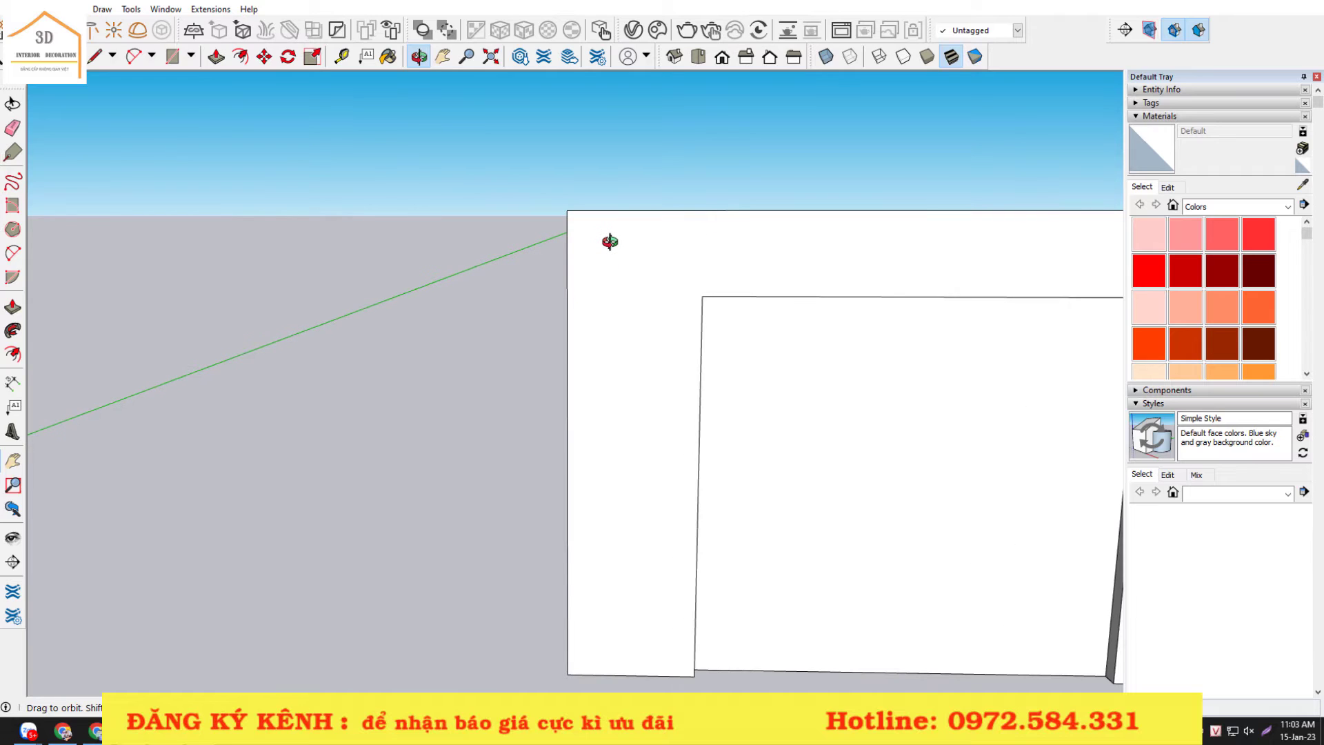
- Begin a rectangle at the frame's corner, then cancel it
{"action": "key", "text": "r"}
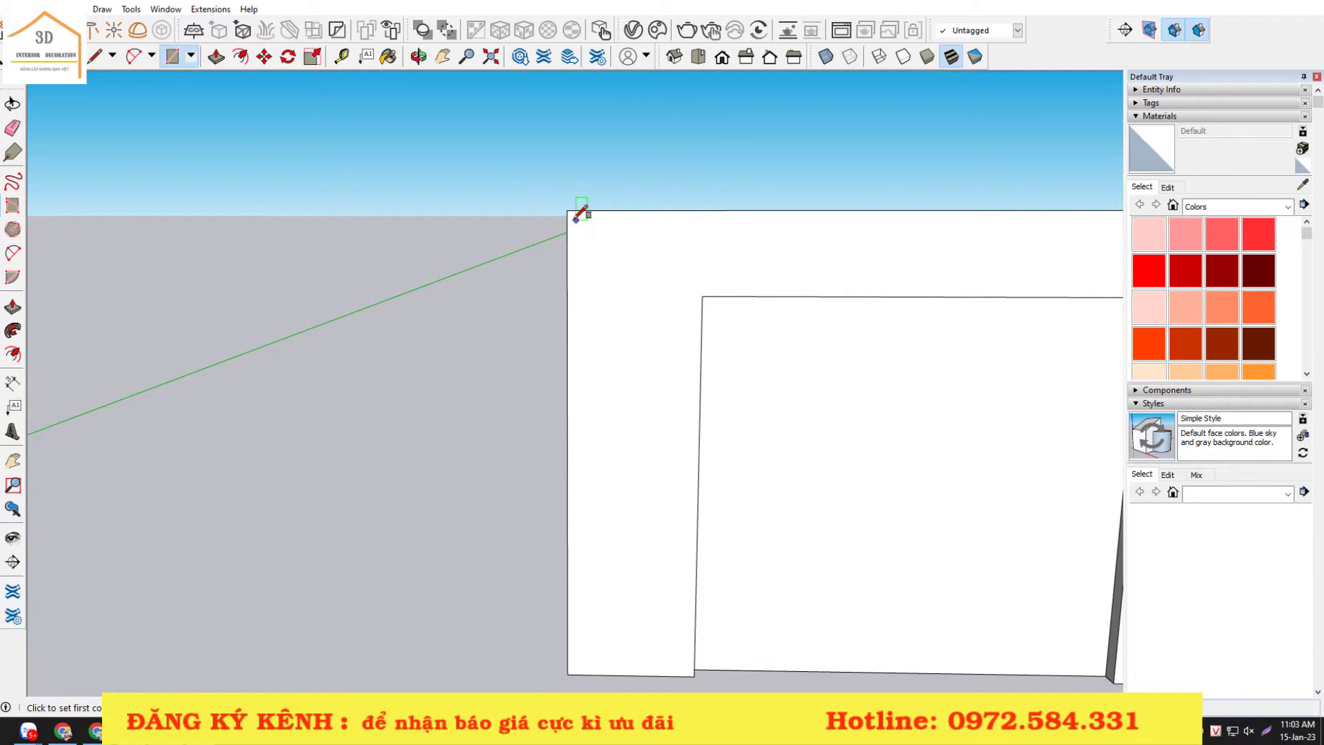
{"action": "left_click", "coordinate": [568, 210]}
{"action": "scroll", "coordinate": [609, 399], "scroll_direction": "down", "scroll_amount": 1}
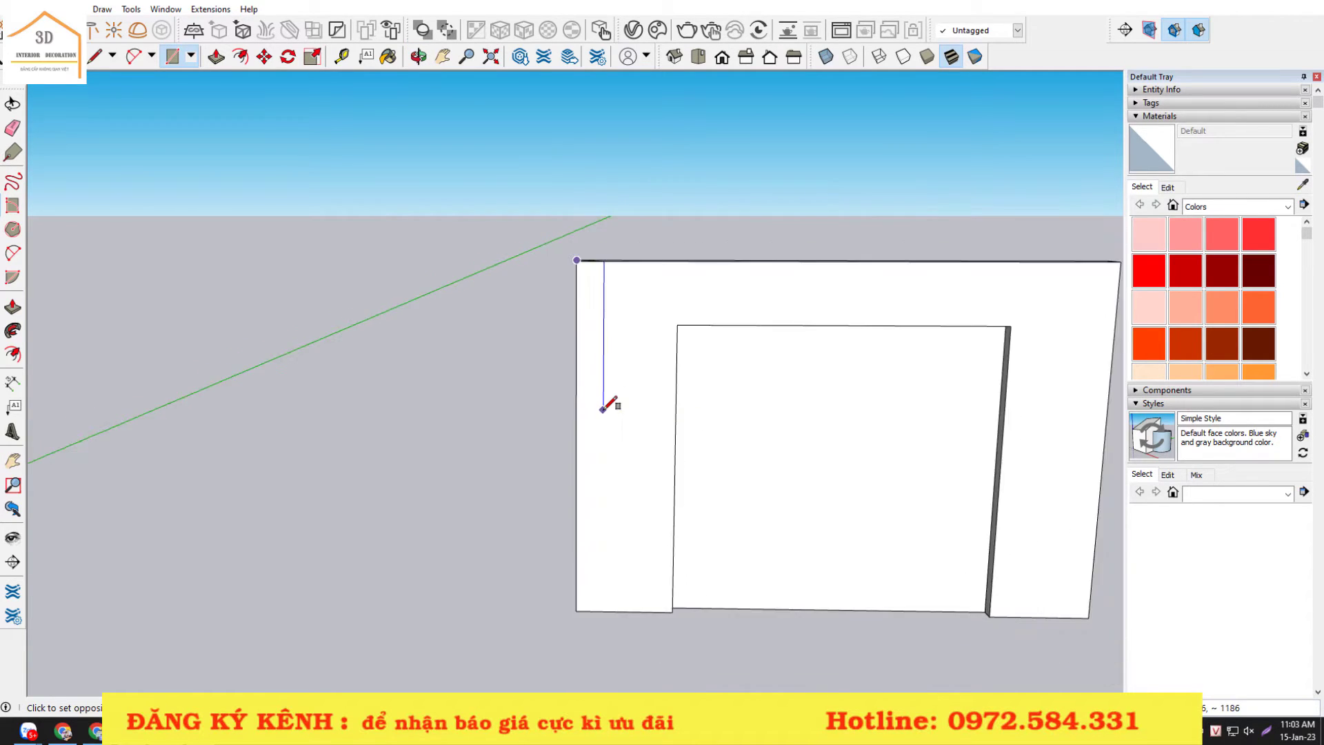
{"action": "scroll", "coordinate": [609, 398], "scroll_direction": "down", "scroll_amount": 1}
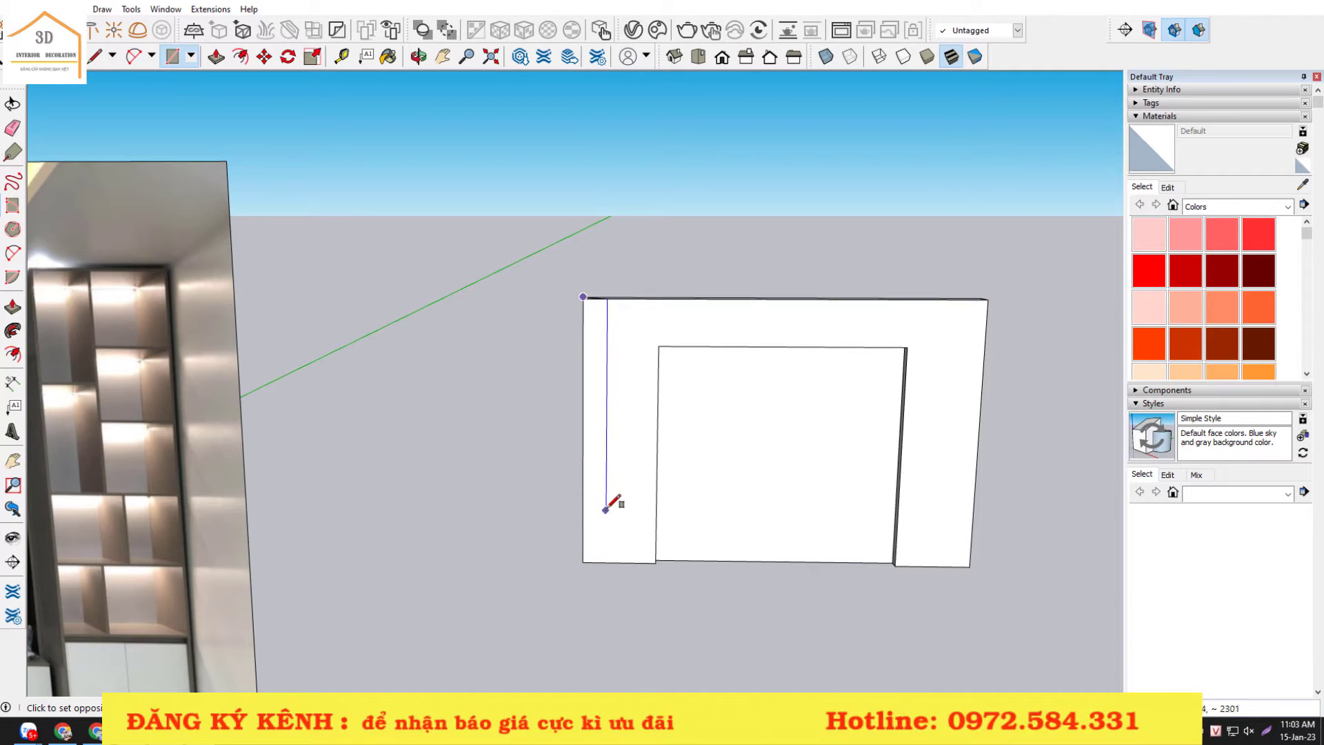
{"action": "key", "text": "space"}
{"action": "scroll", "coordinate": [585, 312], "scroll_direction": "up", "scroll_amount": 1}
{"action": "scroll", "coordinate": [585, 312], "scroll_direction": "up", "scroll_amount": 1}
{"action": "scroll", "coordinate": [585, 310], "scroll_direction": "up", "scroll_amount": 1}
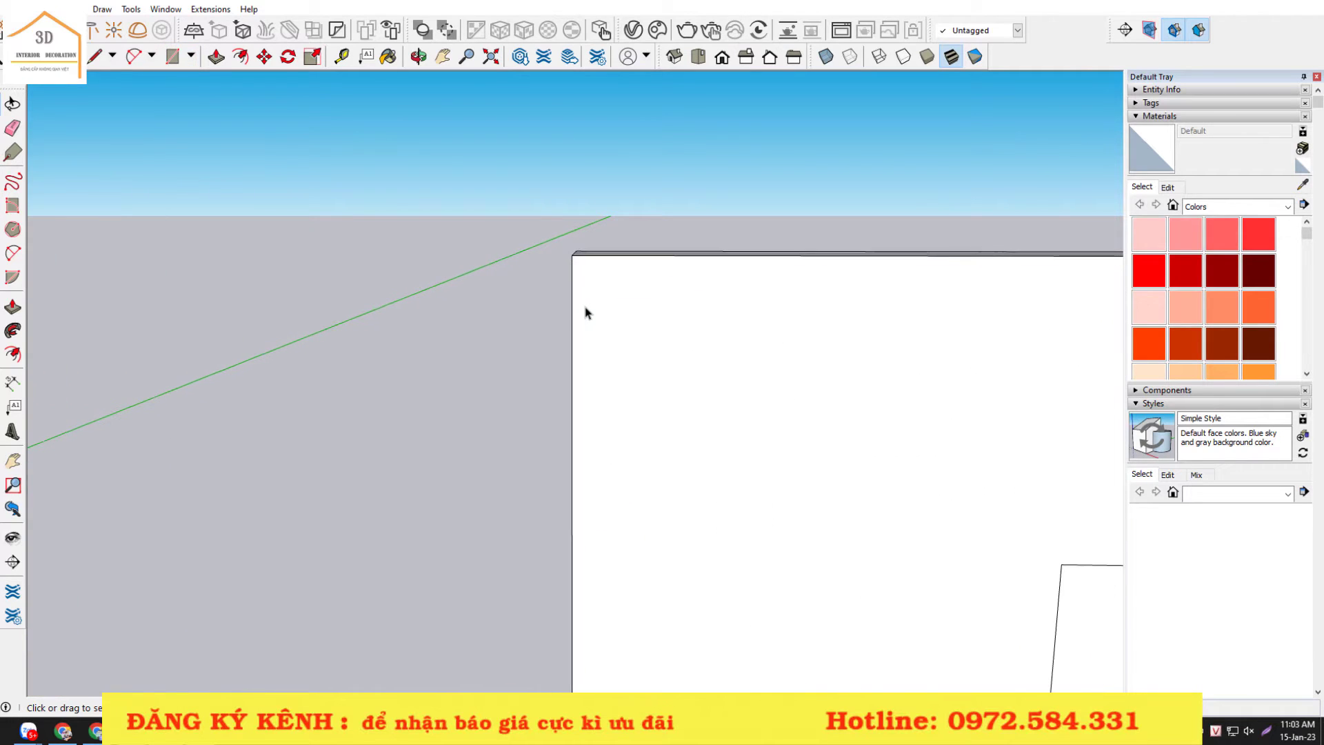
- Draw a narrow rectangle from the frame's top-left corner down along its left edge
{"action": "key", "text": "r"}
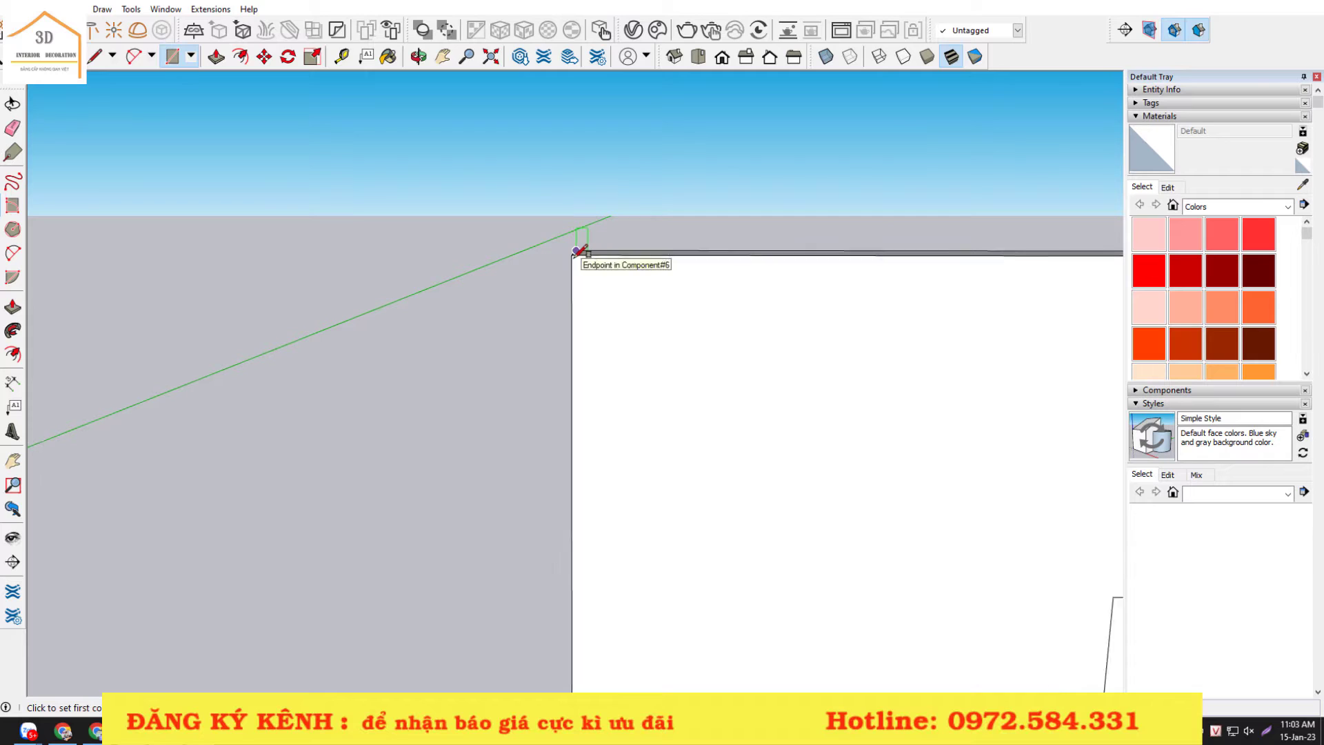
{"action": "scroll", "coordinate": [577, 250], "scroll_direction": "up", "scroll_amount": 1}
{"action": "scroll", "coordinate": [570, 250], "scroll_direction": "up", "scroll_amount": 1}
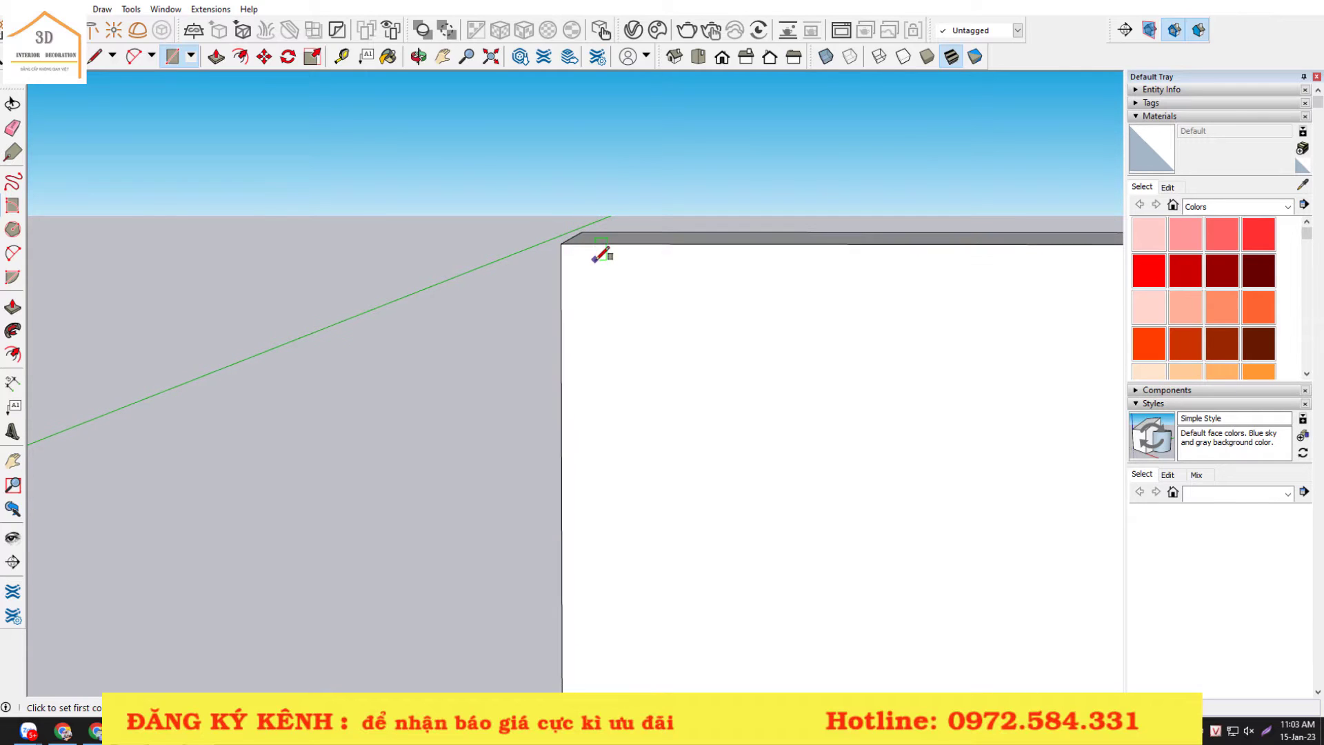
{"action": "left_click", "coordinate": [561, 243]}
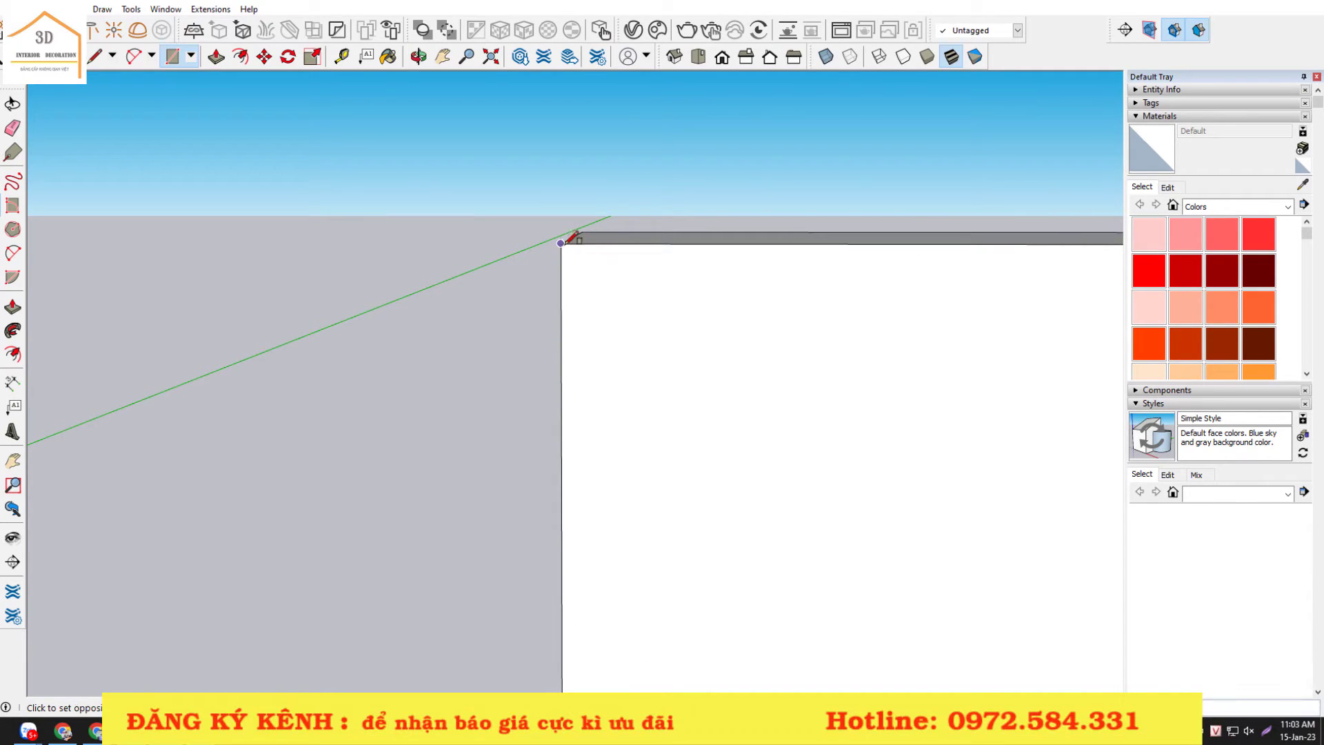
{"action": "scroll", "coordinate": [655, 371], "scroll_direction": "up", "scroll_amount": 1}
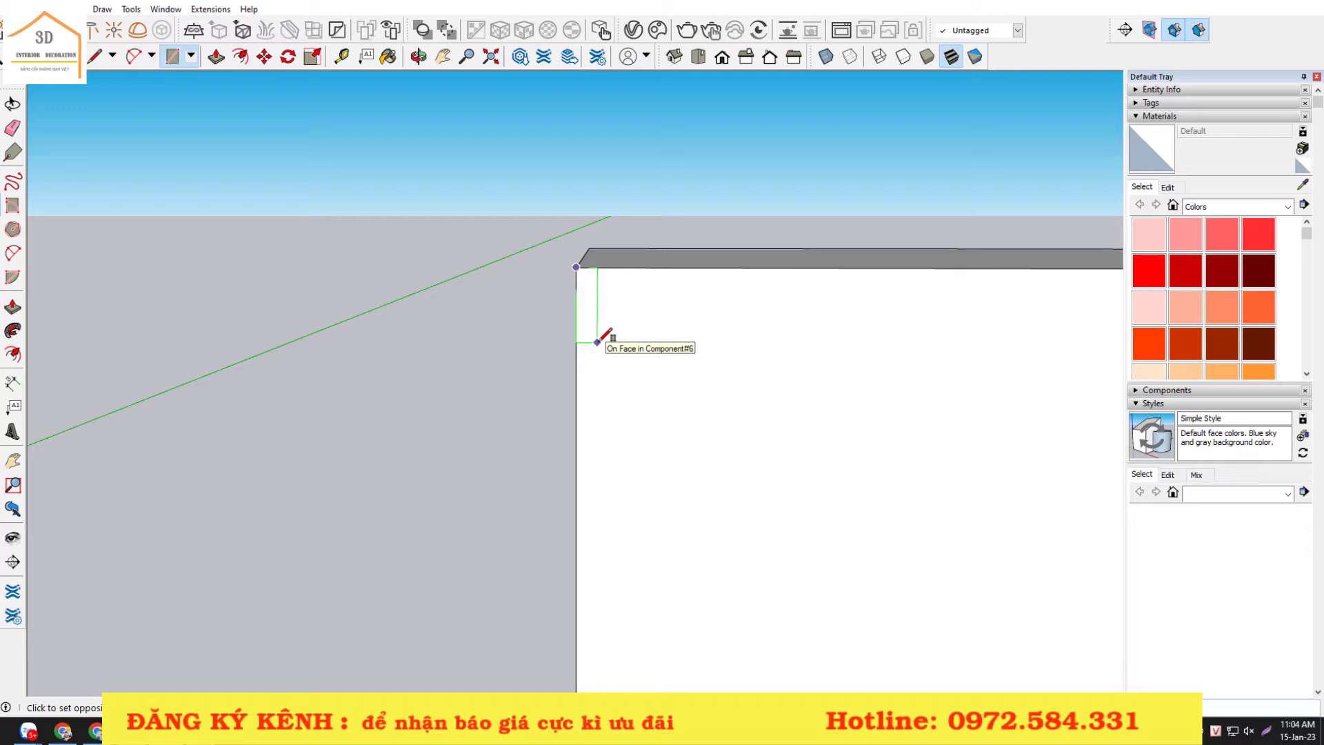
{"action": "scroll", "coordinate": [579, 310], "scroll_direction": "up", "scroll_amount": 1}
{"action": "scroll", "coordinate": [553, 266], "scroll_direction": "up", "scroll_amount": 1}
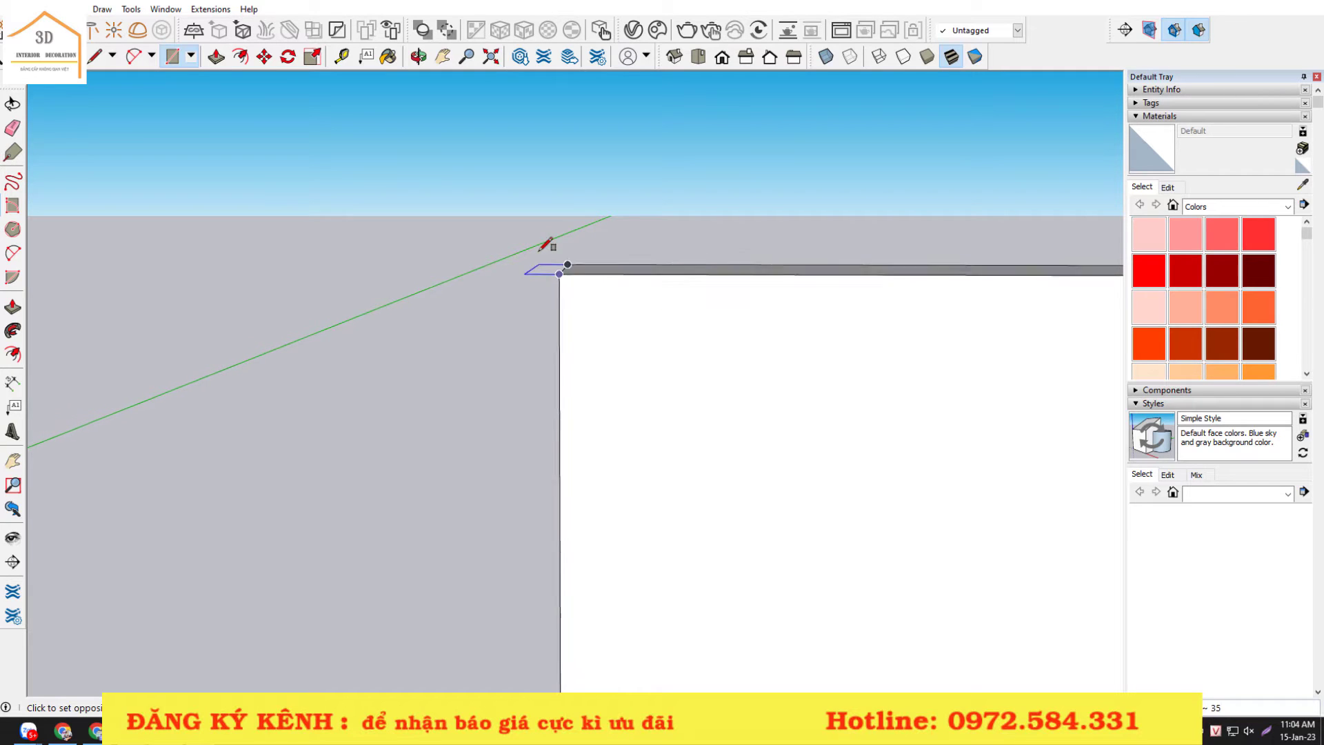
{"action": "scroll", "coordinate": [544, 242], "scroll_direction": "up", "scroll_amount": 1}
{"action": "scroll", "coordinate": [534, 215], "scroll_direction": "down", "scroll_amount": 2}
{"action": "scroll", "coordinate": [545, 235], "scroll_direction": "down", "scroll_amount": 2}
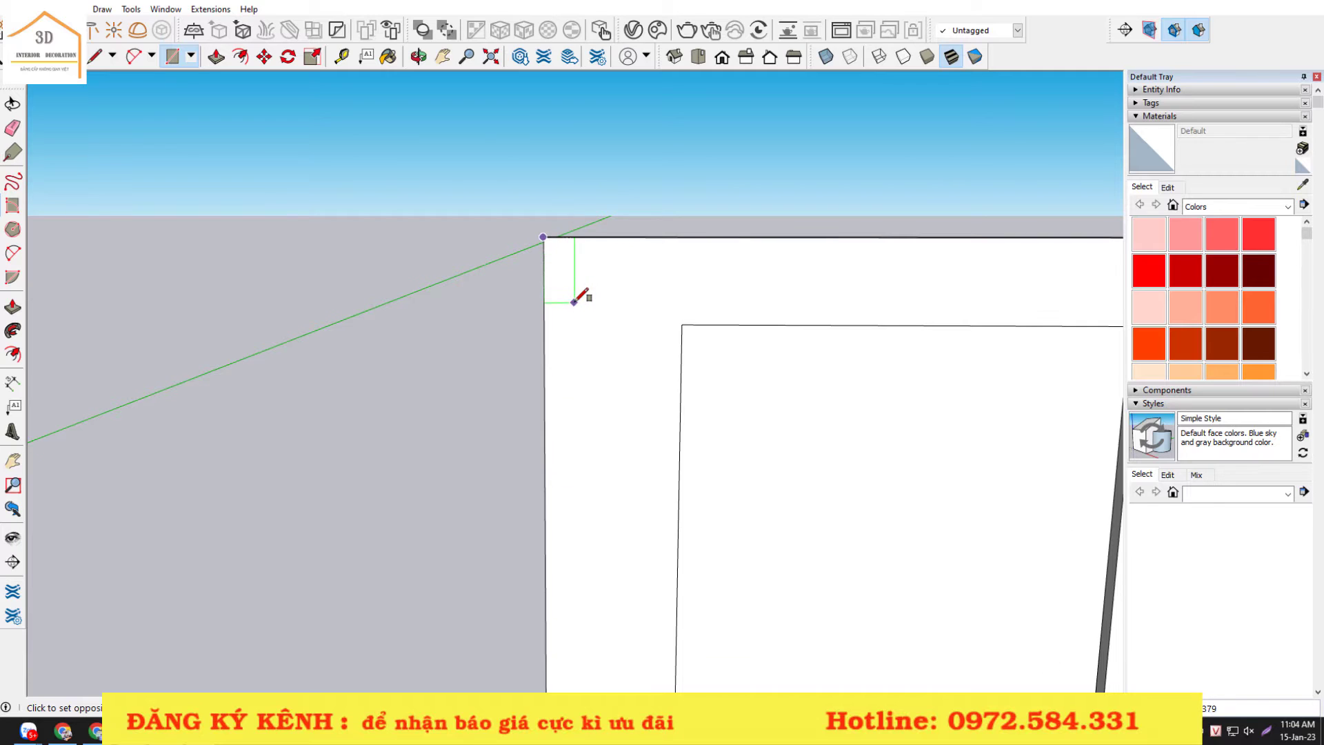
{"action": "scroll", "coordinate": [577, 292], "scroll_direction": "down", "scroll_amount": 1}
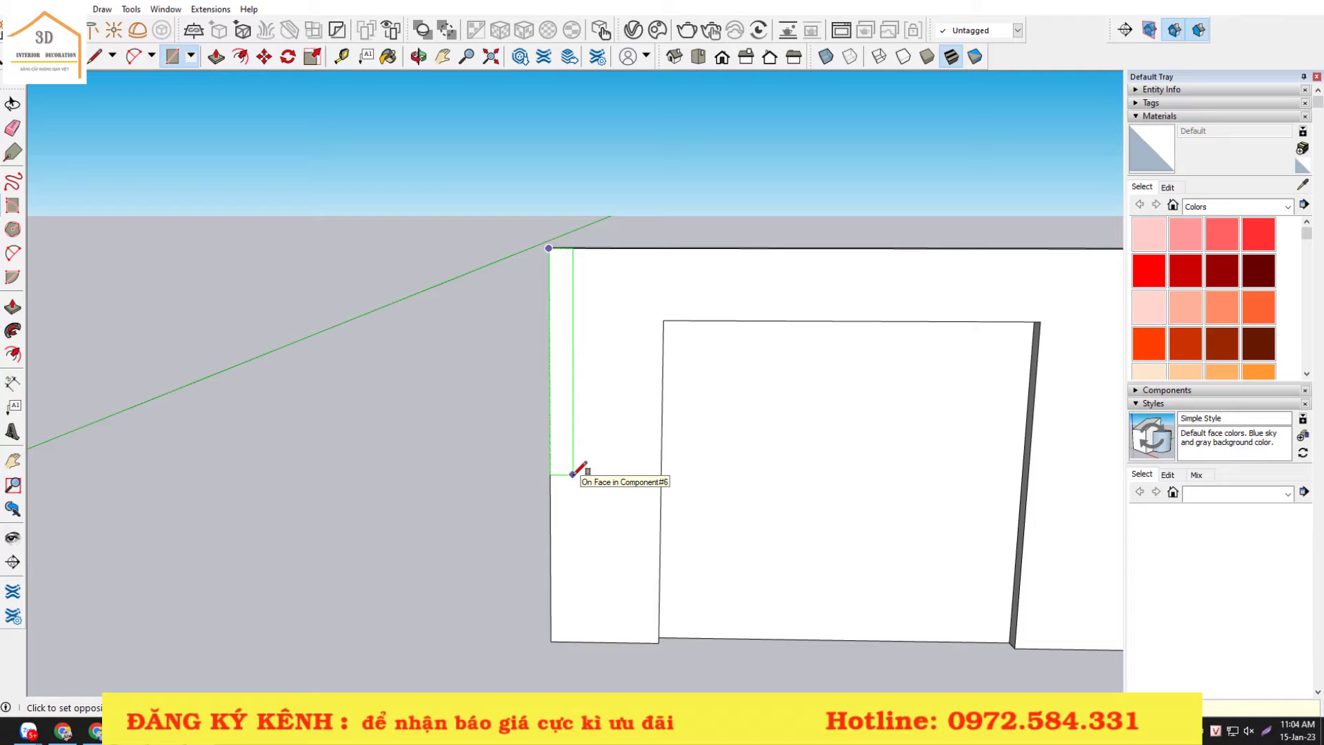
{"action": "left_click", "coordinate": [572, 473]}
{"action": "scroll", "coordinate": [576, 455], "scroll_direction": "up", "scroll_amount": 2}
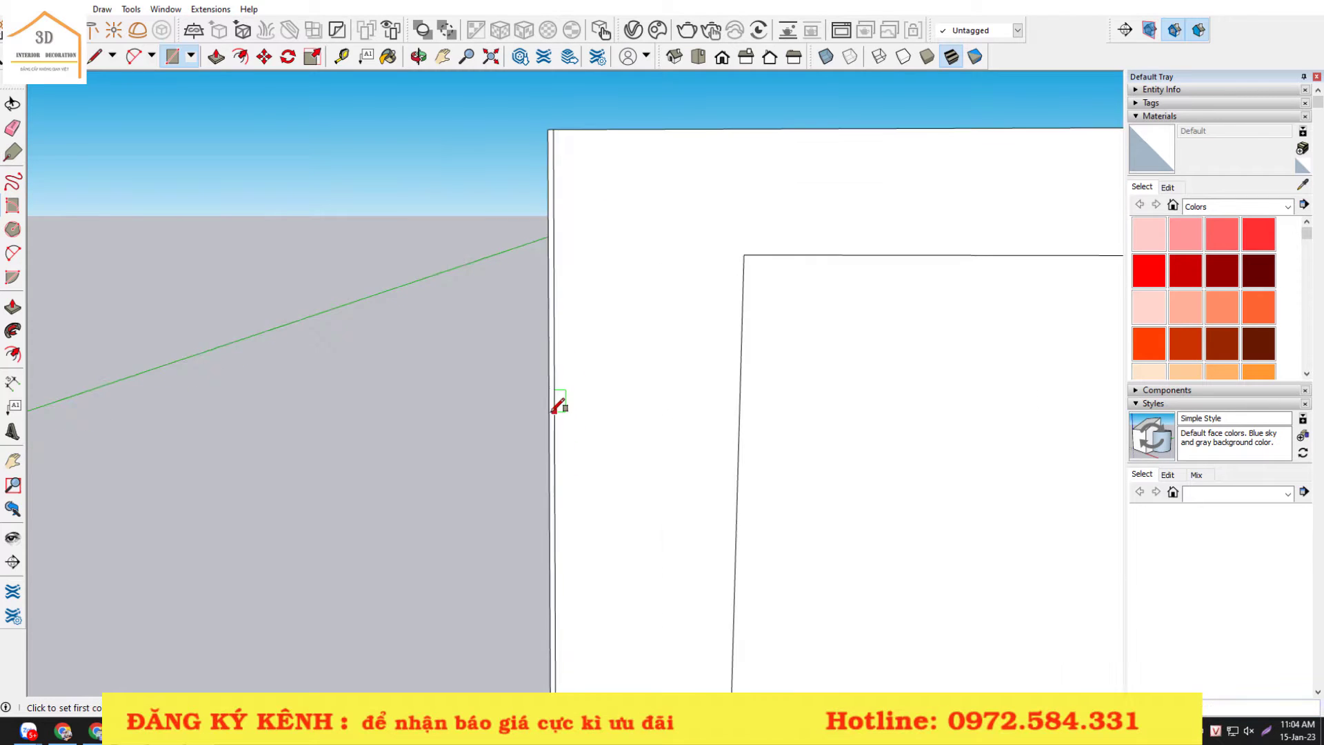
{"action": "scroll", "coordinate": [556, 406], "scroll_direction": "up", "scroll_amount": 2}
- Make the narrow left-edge strip face a component and zoom out to the whole wall
{"action": "scroll", "coordinate": [554, 403], "scroll_direction": "up", "scroll_amount": 1}
{"action": "key", "text": "space"}
{"action": "left_click", "coordinate": [554, 401]}
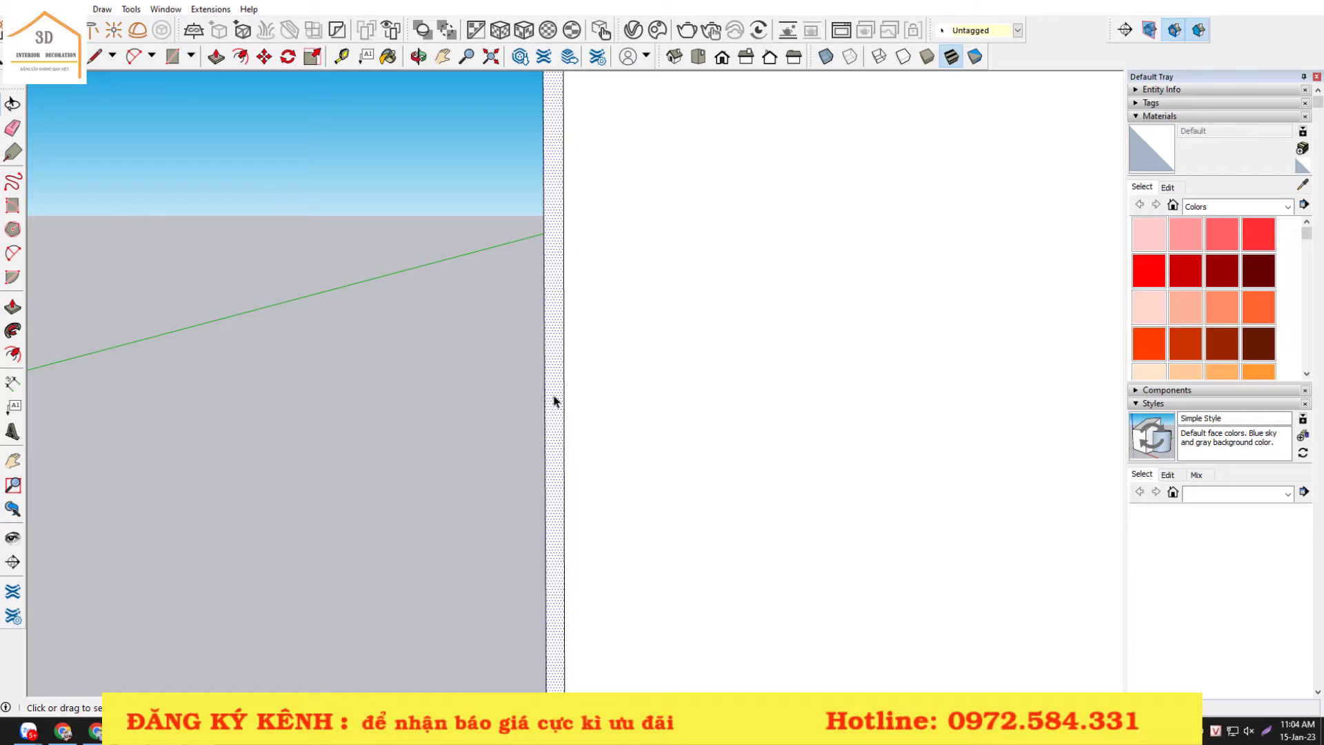
{"action": "key", "text": "p"}
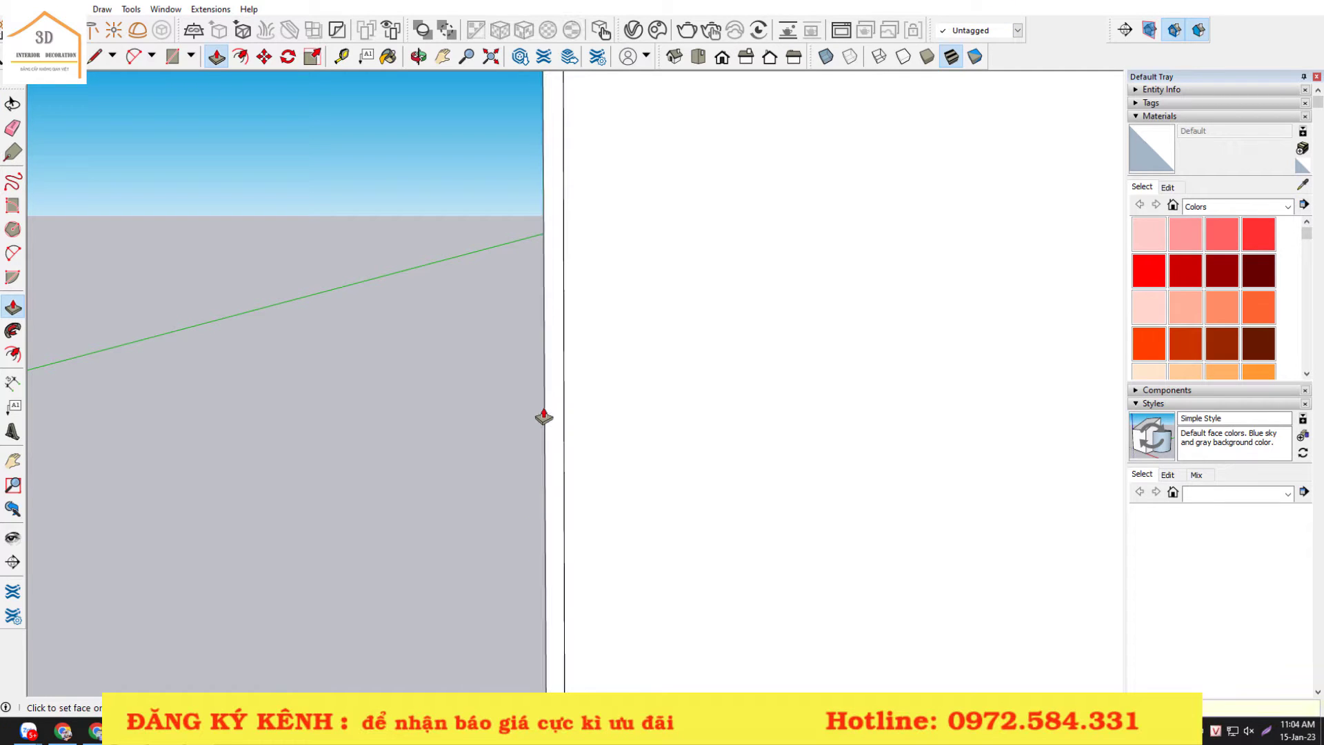
{"action": "key", "text": "space"}
{"action": "left_click", "coordinate": [550, 385]}
{"action": "key", "text": "g"}
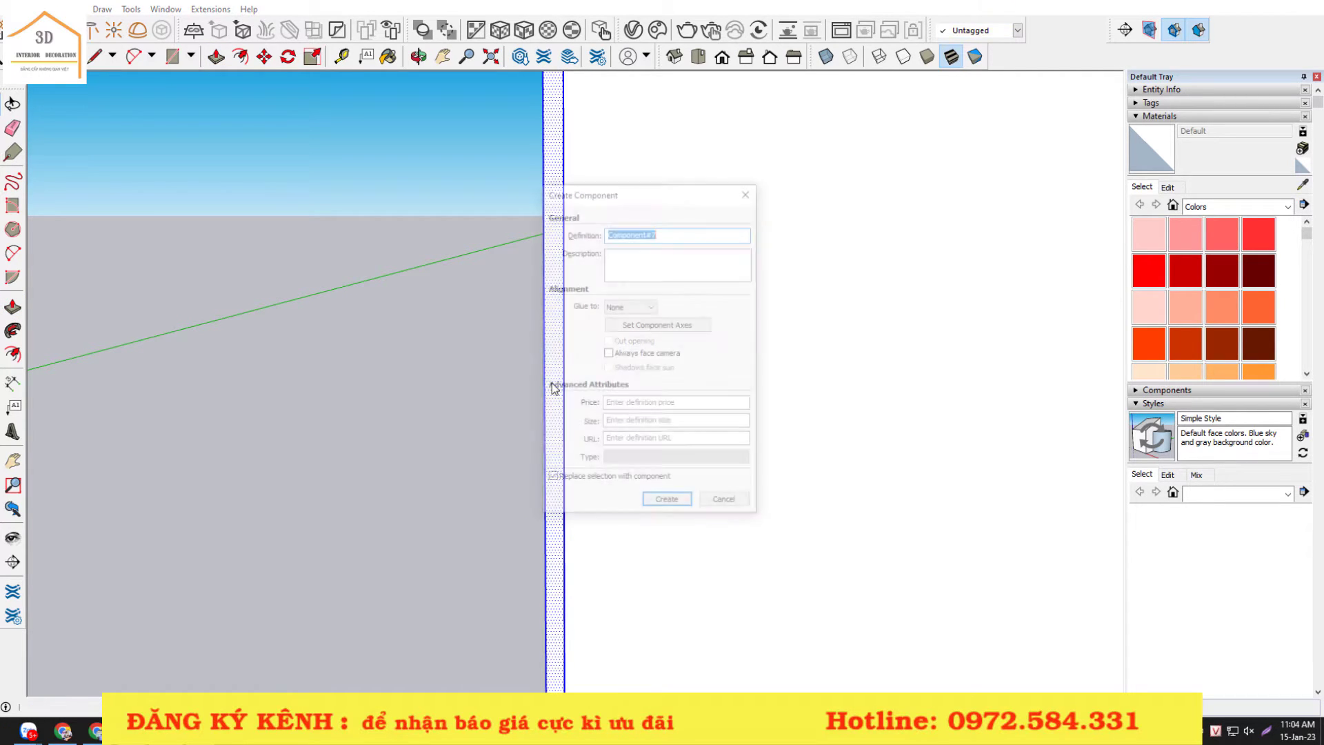
{"action": "left_click", "coordinate": [668, 501]}
{"action": "scroll", "coordinate": [376, 370], "scroll_direction": "down", "scroll_amount": 1}
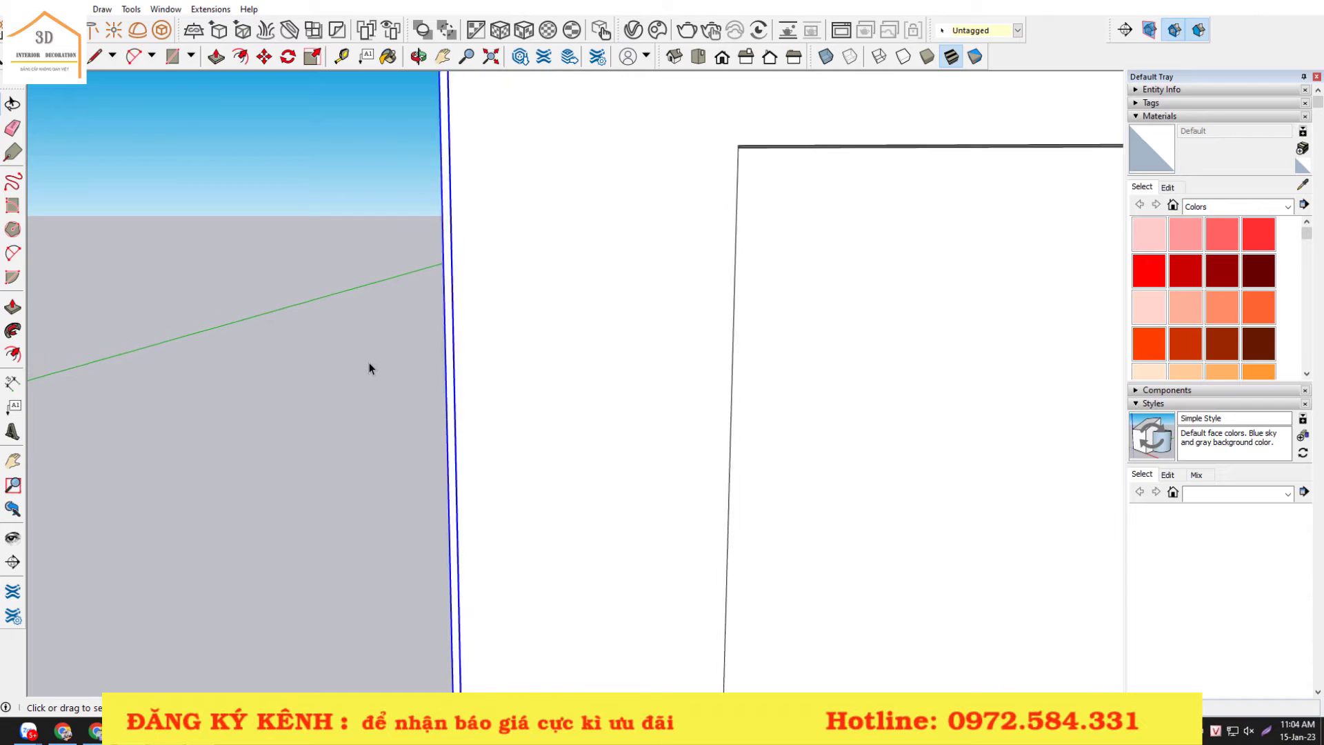
{"action": "scroll", "coordinate": [370, 363], "scroll_direction": "down", "scroll_amount": 3}
{"action": "scroll", "coordinate": [372, 338], "scroll_direction": "down", "scroll_amount": 2}
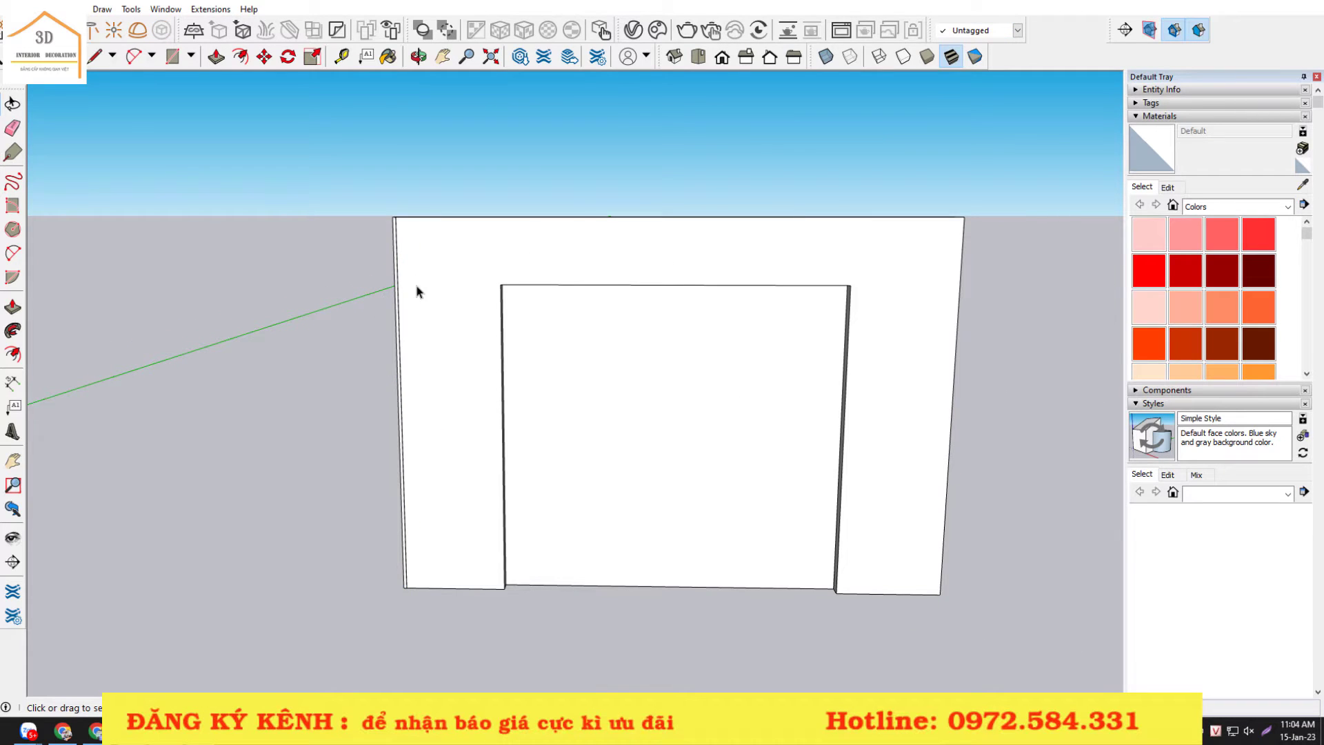
- Draw a 600 by 2000 rectangle from the wall's top-left corner
{"action": "key", "text": "o"}
{"action": "mouse_move", "coordinate": [423, 201]}
{"action": "left_mouse_down"}
{"action": "mouse_move", "coordinate": [422, 345]}
{"action": "mouse_move", "coordinate": [378, 230]}
{"action": "left_mouse_up"}
{"action": "scroll", "coordinate": [378, 230], "scroll_direction": "up", "scroll_amount": 2}
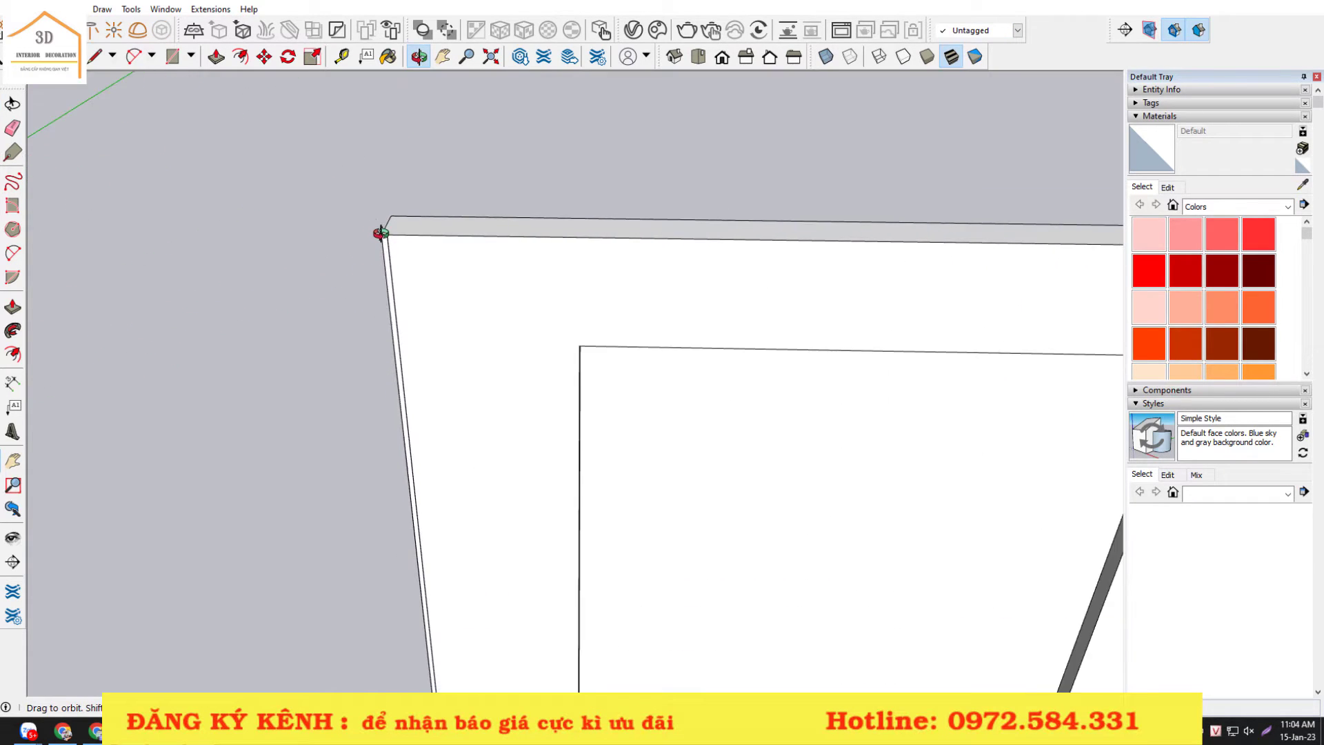
{"action": "scroll", "coordinate": [379, 229], "scroll_direction": "up", "scroll_amount": 1}
{"action": "scroll", "coordinate": [381, 231], "scroll_direction": "up", "scroll_amount": 1}
{"action": "scroll", "coordinate": [384, 234], "scroll_direction": "up", "scroll_amount": 2}
{"action": "scroll", "coordinate": [383, 237], "scroll_direction": "up", "scroll_amount": 2}
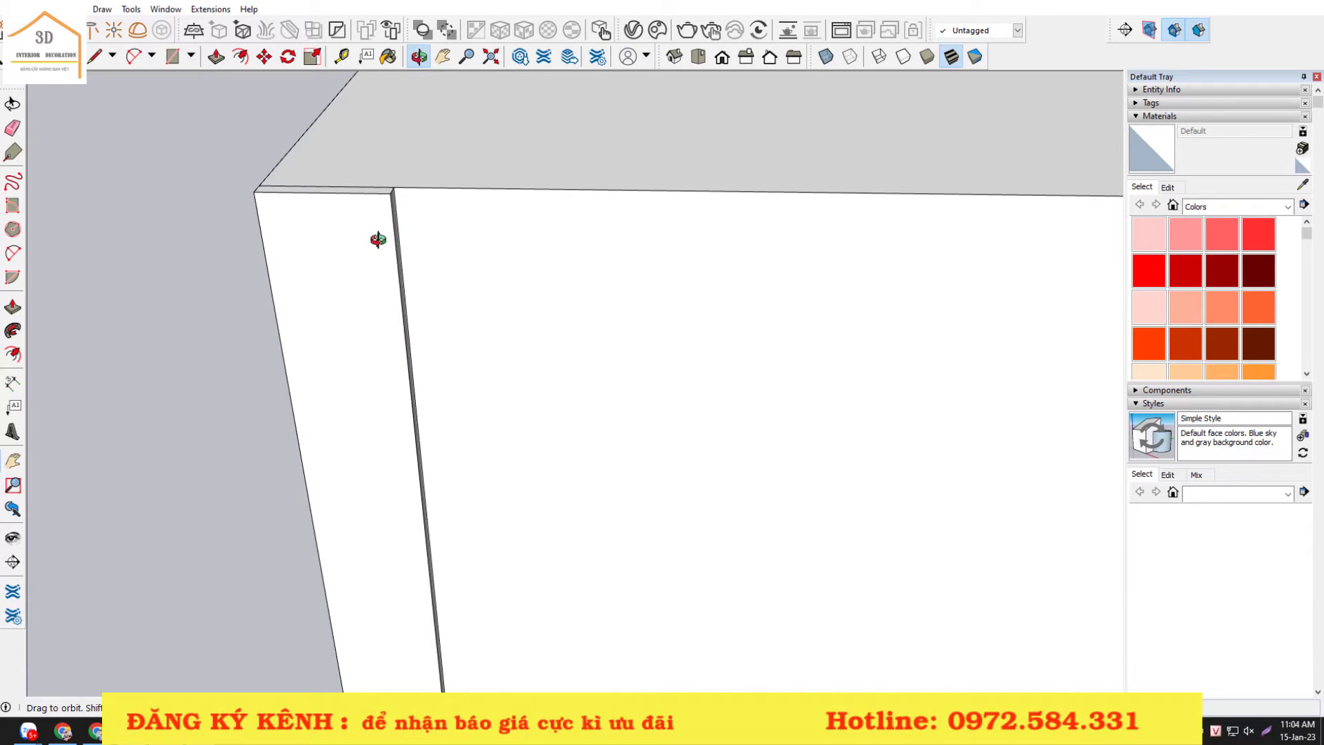
{"action": "key", "text": "r"}
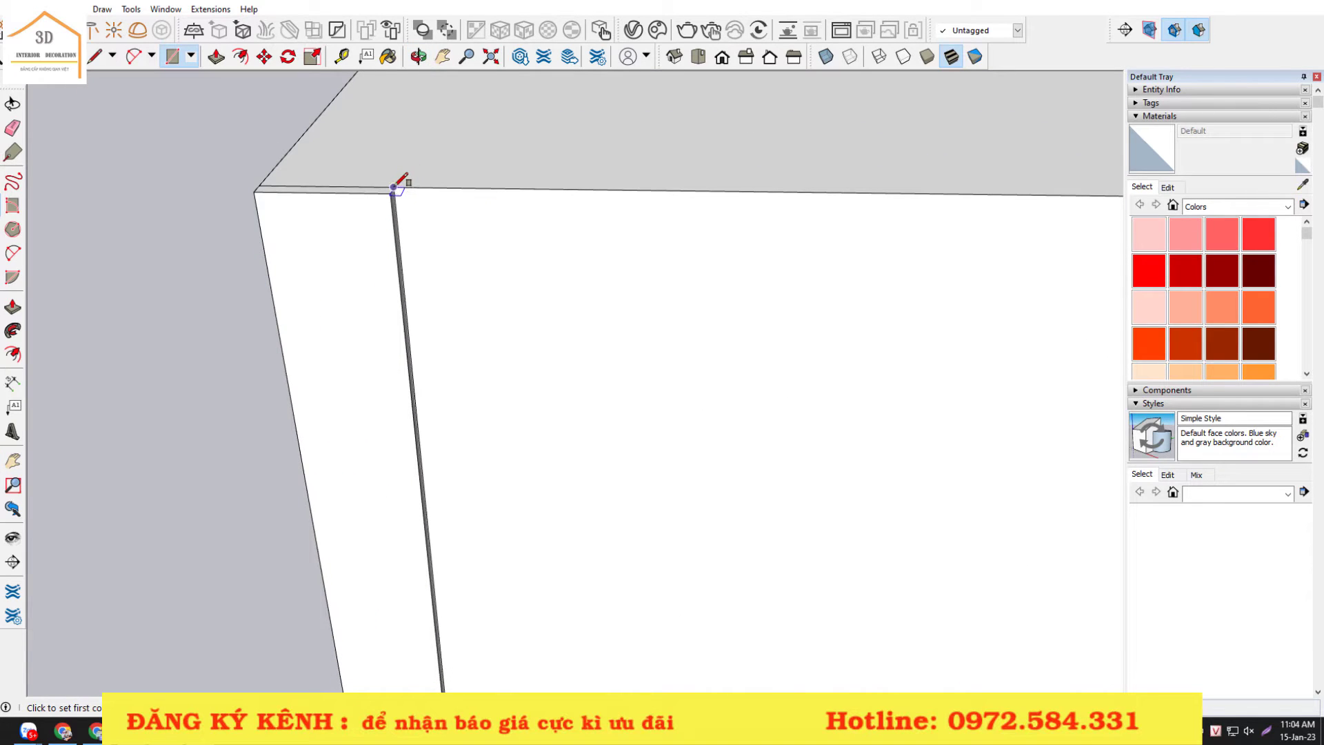
{"action": "left_click", "coordinate": [394, 187]}
{"action": "type", "text": "41,29"}
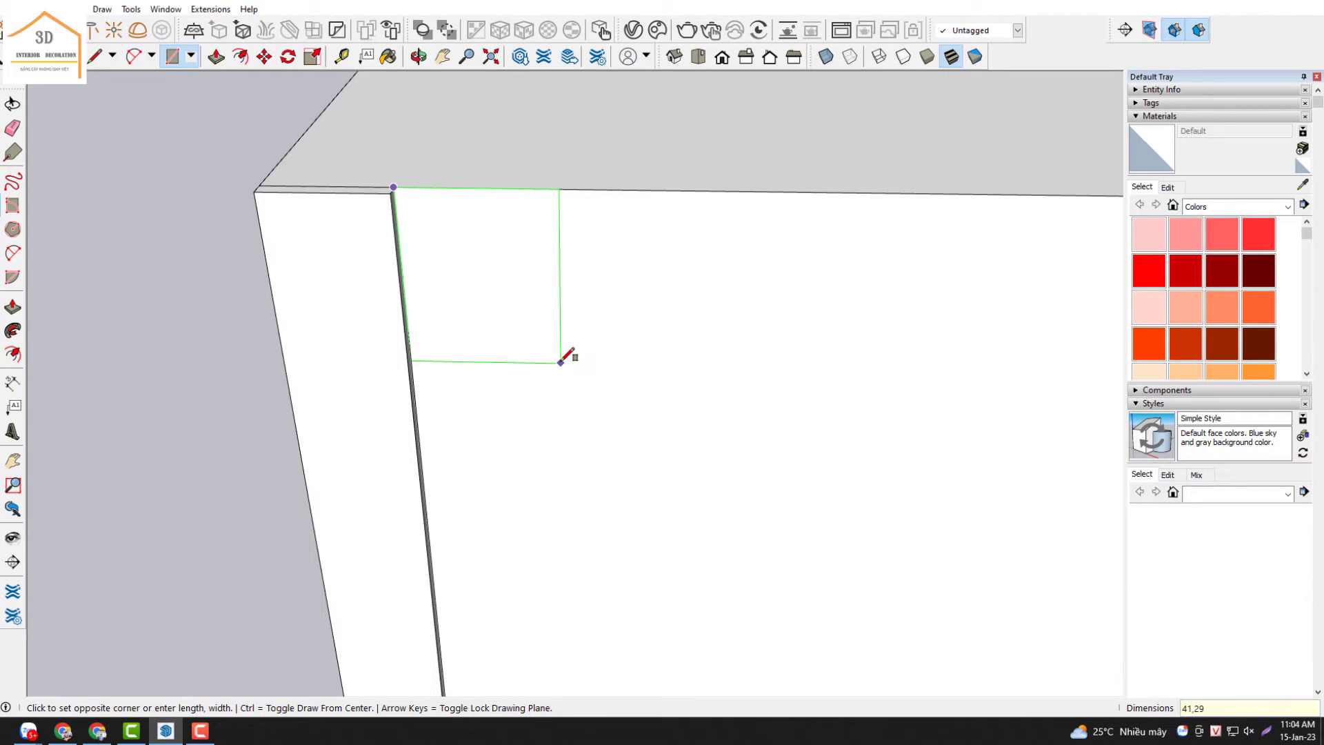
{"action": "type", "text": "600;2000"}
{"action": "key", "text": "Return"}
{"action": "scroll", "coordinate": [555, 345], "scroll_direction": "up", "scroll_amount": 3}
{"action": "scroll", "coordinate": [508, 304], "scroll_direction": "down", "scroll_amount": 3}
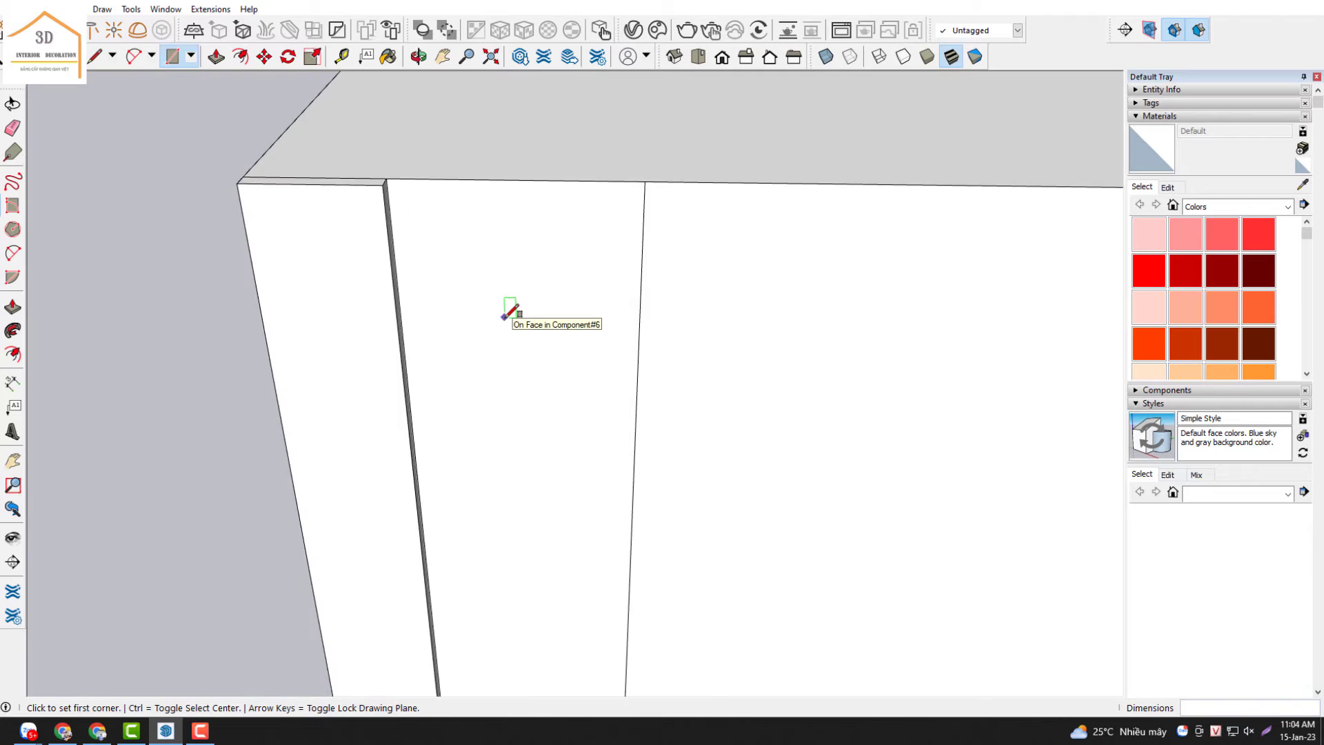
{"action": "scroll", "coordinate": [506, 300], "scroll_direction": "down", "scroll_amount": 2}
- Pull the narrow left-edge strip face out by 20 to form a slat
{"action": "key", "text": "space"}
{"action": "left_click", "coordinate": [502, 290]}
{"action": "key", "text": "p"}
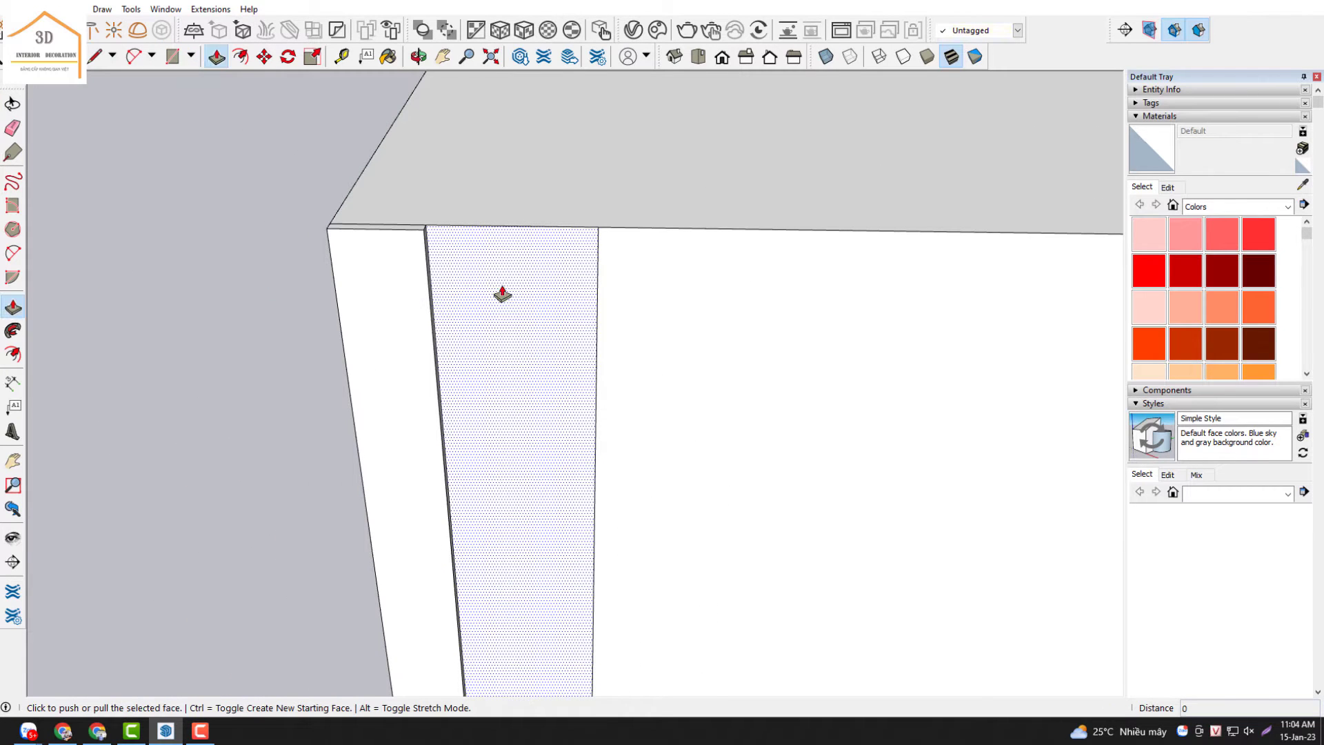
{"action": "left_click", "coordinate": [502, 296]}
{"action": "left_click", "coordinate": [489, 318]}
{"action": "type", "text": "2"}
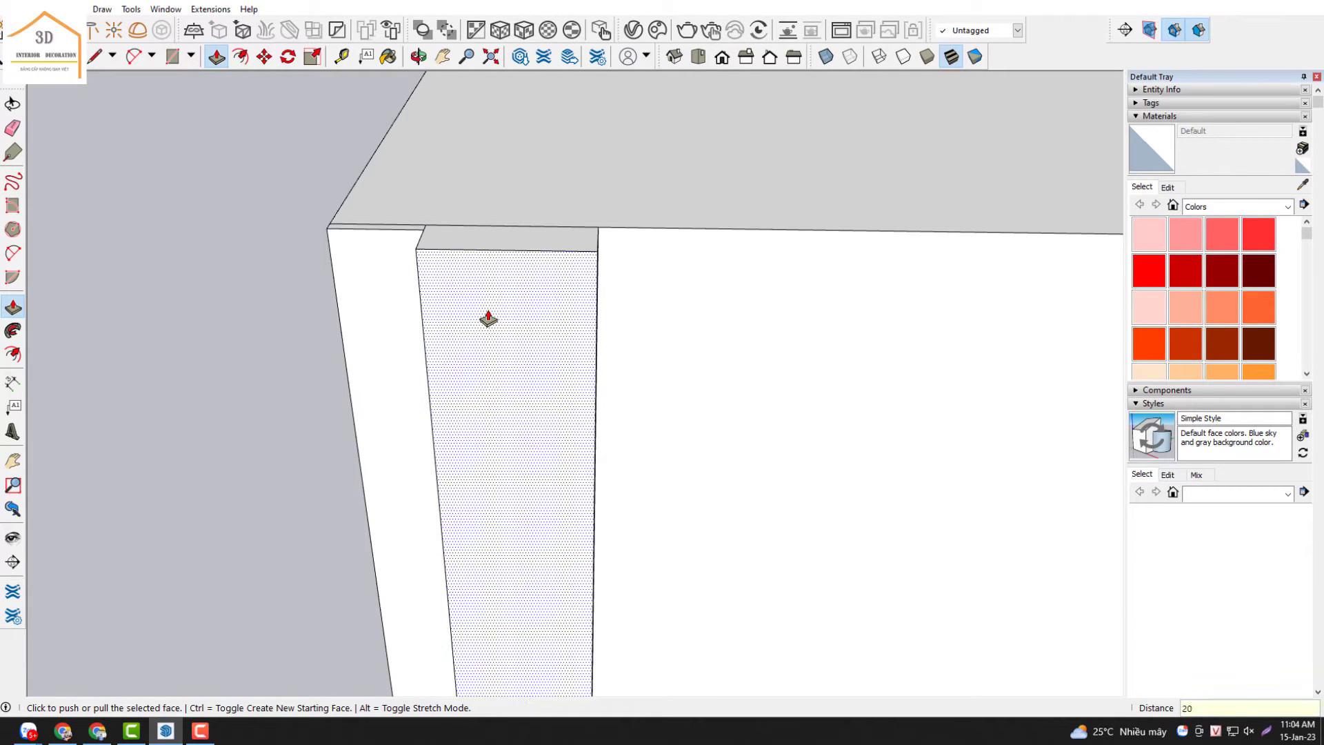
{"action": "key", "text": "Return"}
{"action": "scroll", "coordinate": [488, 318], "scroll_direction": "down", "scroll_amount": 2}
- Turn the whole extruded slat into the default-named component Component#8
{"action": "key", "text": "space"}
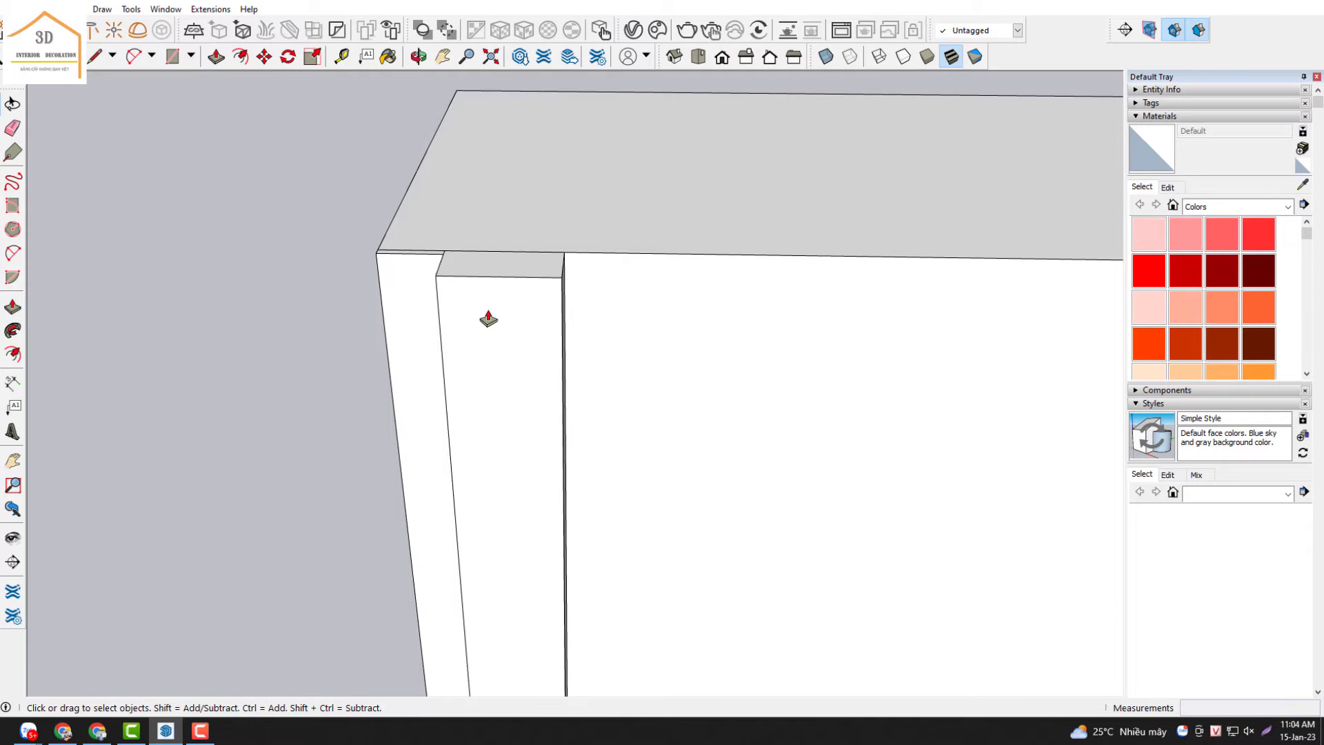
{"action": "triple_click", "coordinate": [488, 316]}
{"action": "key", "text": "g"}
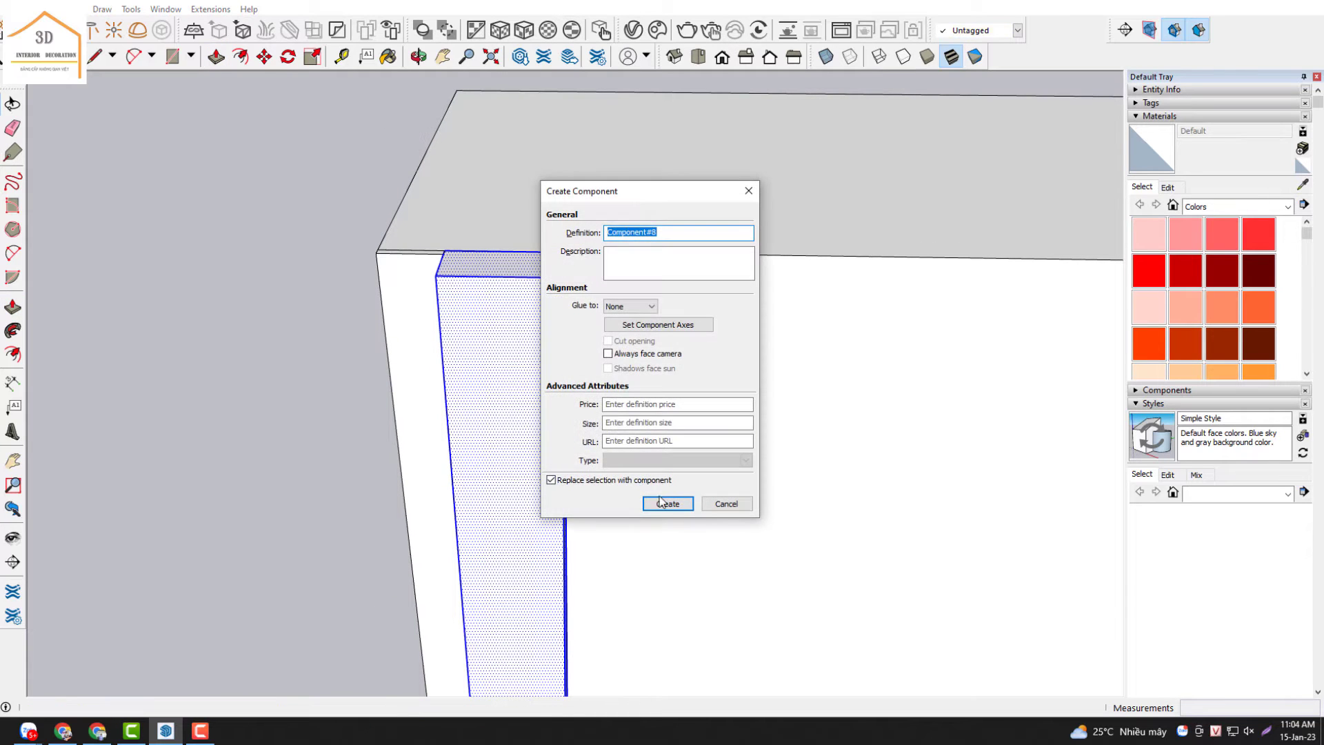
{"action": "left_click", "coordinate": [667, 508]}
{"action": "scroll", "coordinate": [353, 286], "scroll_direction": "down", "scroll_amount": 4}
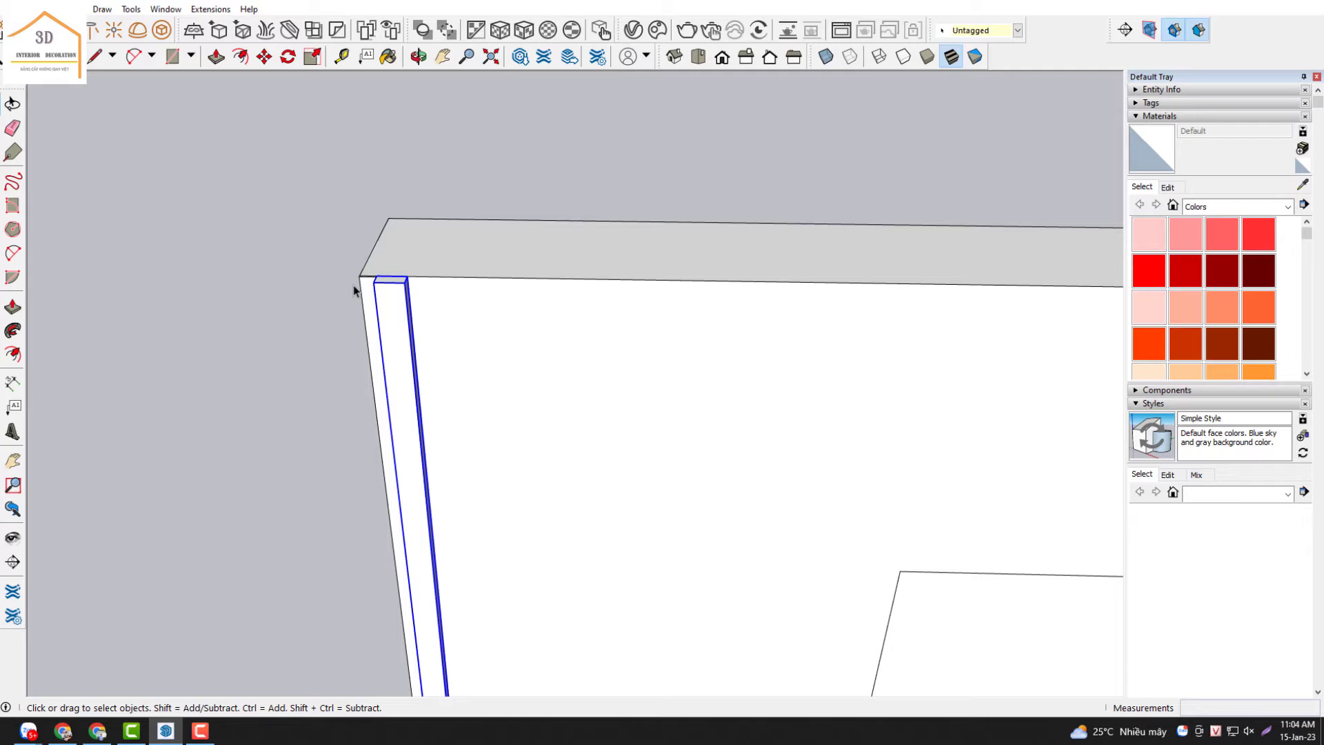
{"action": "scroll", "coordinate": [353, 284], "scroll_direction": "down", "scroll_amount": 2}
{"action": "scroll", "coordinate": [353, 284], "scroll_direction": "down", "scroll_amount": 2}
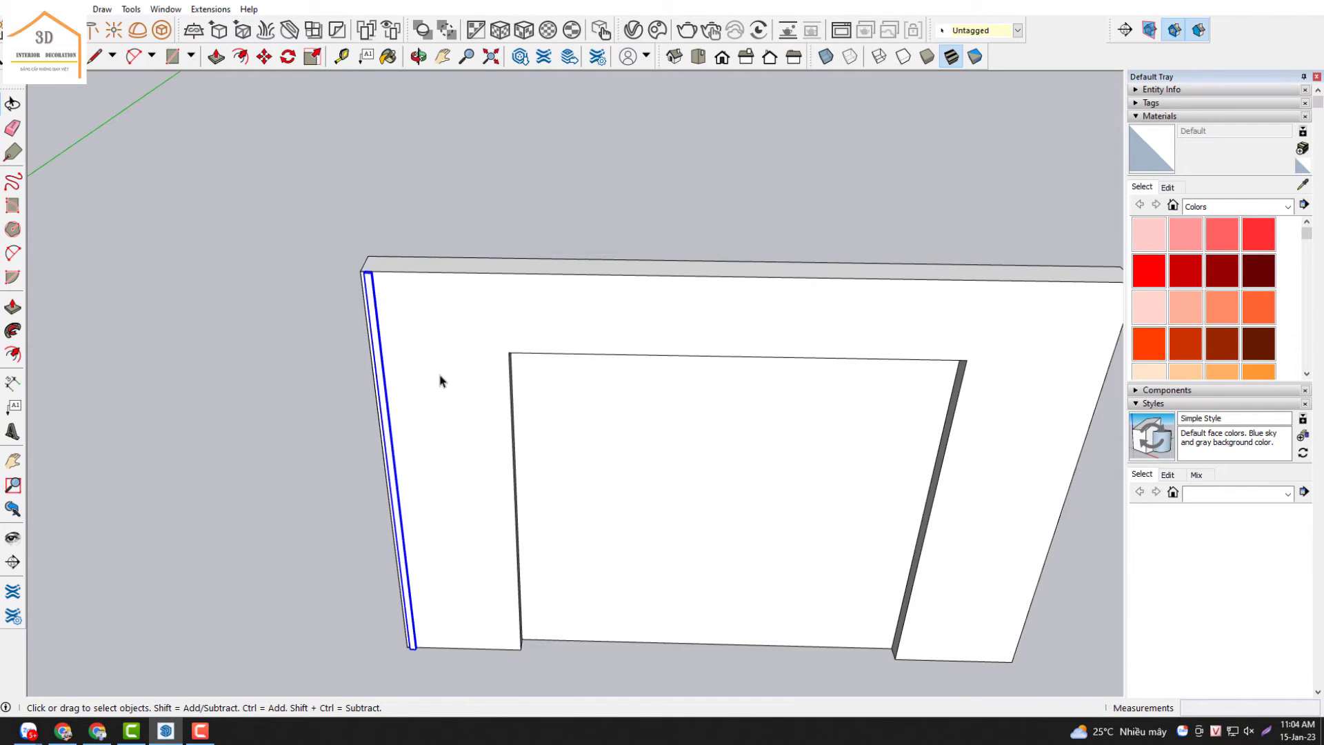
{"action": "mouse_move", "coordinate": [439, 380]}
{"action": "middle_mouse_down"}
{"action": "mouse_move", "coordinate": [469, 357]}
{"action": "mouse_move", "coordinate": [476, 286]}
{"action": "mouse_move", "coordinate": [458, 271]}
{"action": "mouse_move", "coordinate": [411, 350]}
{"action": "mouse_move", "coordinate": [319, 289]}
{"action": "middle_mouse_up"}
{"action": "scroll", "coordinate": [432, 257], "scroll_direction": "up", "scroll_amount": 1}
{"action": "scroll", "coordinate": [390, 266], "scroll_direction": "up", "scroll_amount": 3}
{"action": "scroll", "coordinate": [390, 269], "scroll_direction": "up", "scroll_amount": 2}
{"action": "scroll", "coordinate": [384, 373], "scroll_direction": "up", "scroll_amount": 2}
- Select the inner slat together with the outer edge strip
{"action": "left_click", "coordinate": [293, 258]}
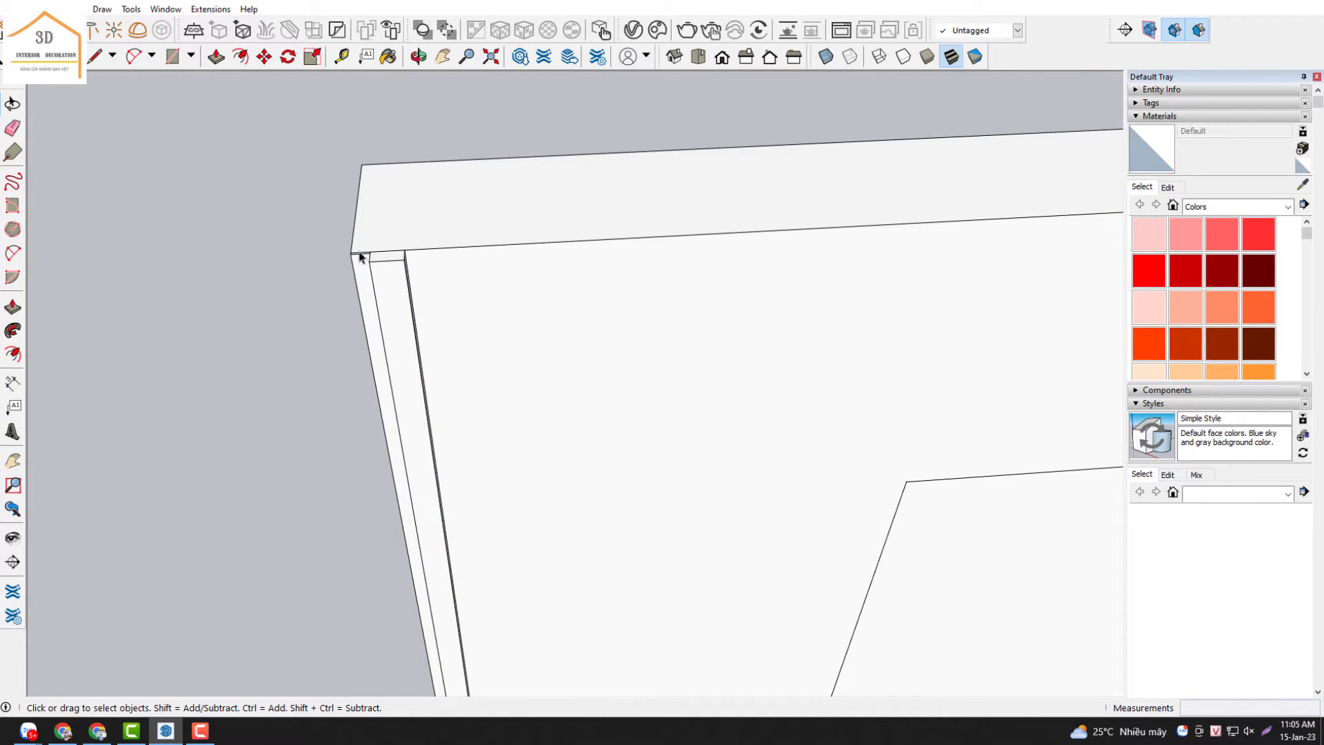
{"action": "scroll", "coordinate": [359, 257], "scroll_direction": "up", "scroll_amount": 1}
{"action": "scroll", "coordinate": [359, 257], "scroll_direction": "up", "scroll_amount": 1}
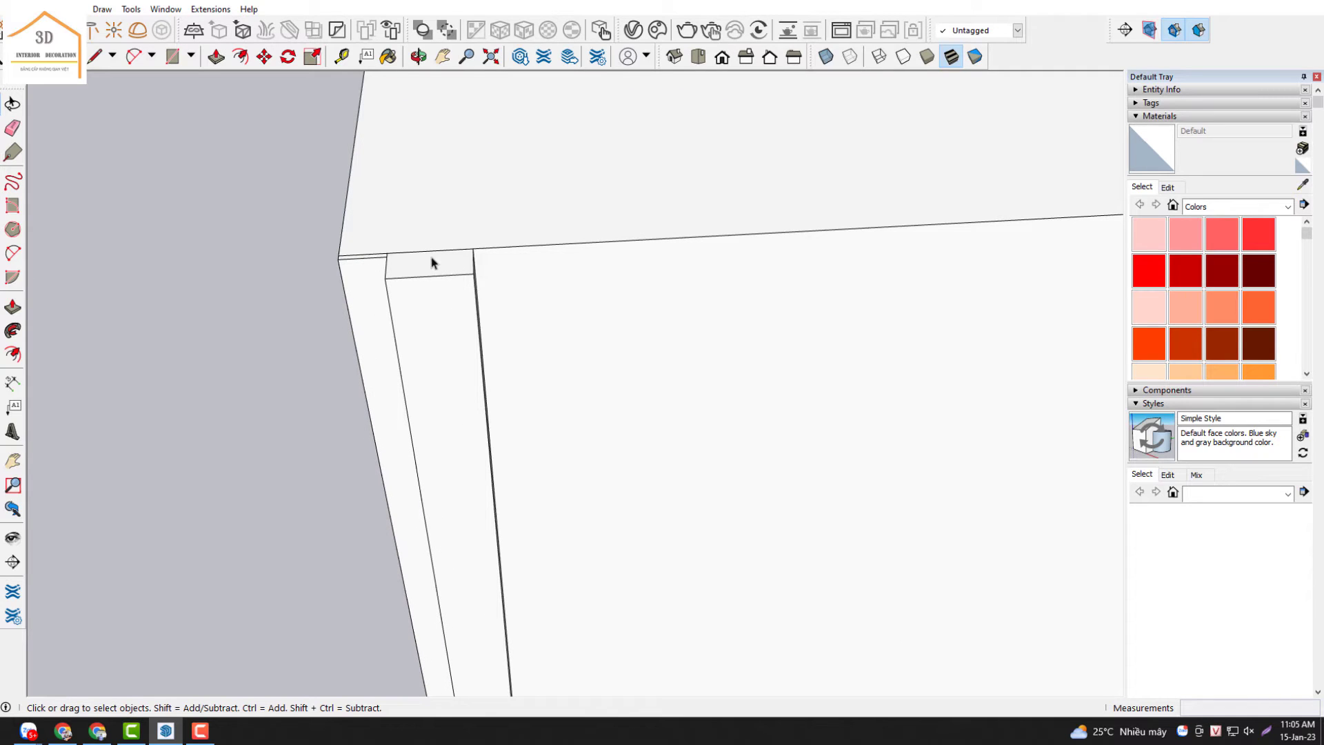
{"action": "left_click", "coordinate": [358, 285]}
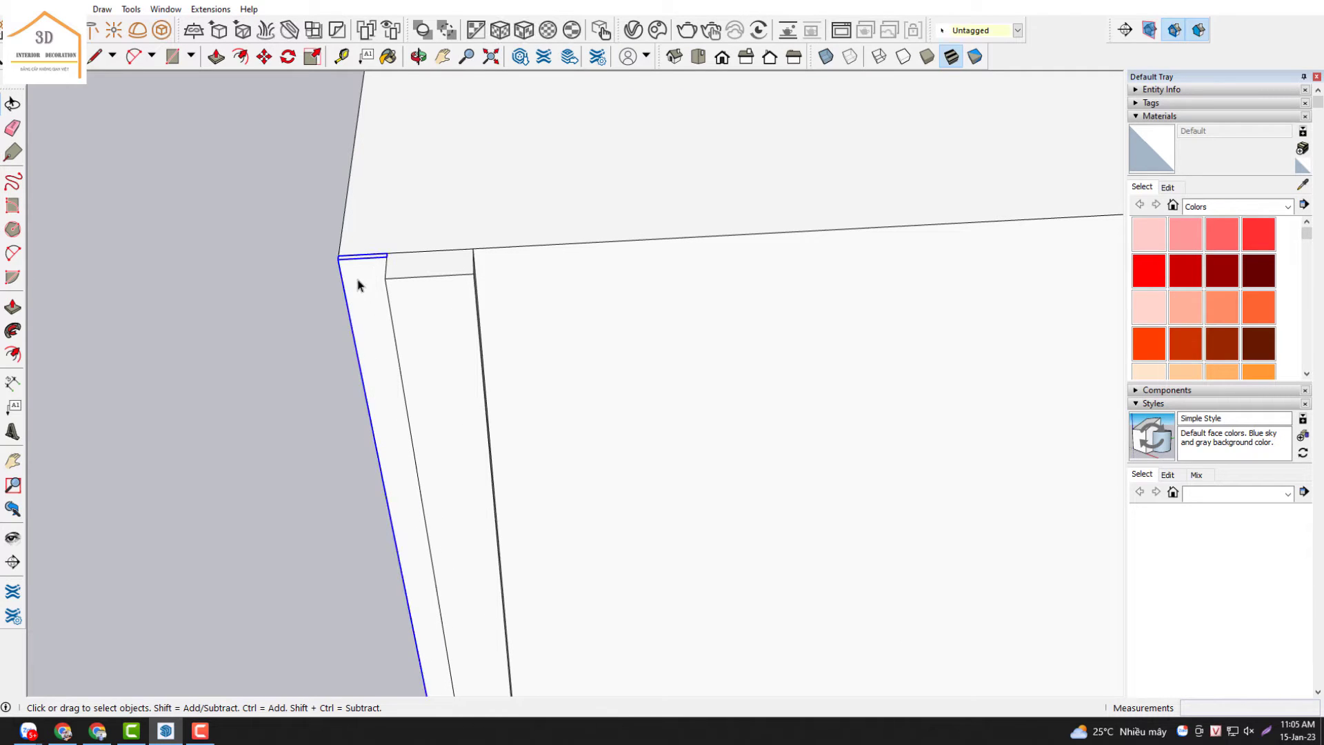
{"action": "left_click", "coordinate": [439, 283]}
{"action": "scroll", "coordinate": [375, 262], "scroll_direction": "up", "scroll_amount": 1}
{"action": "scroll", "coordinate": [371, 268], "scroll_direction": "up", "scroll_amount": 1}
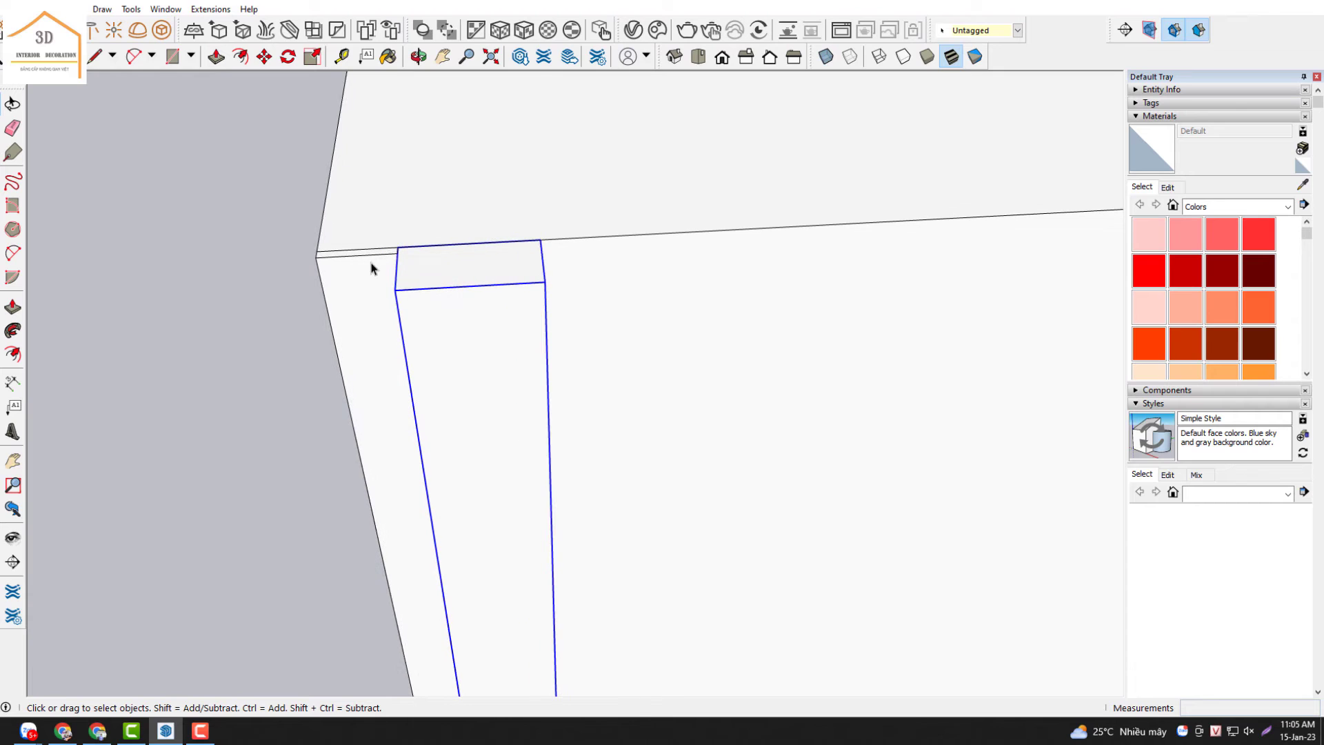
{"action": "left_click", "coordinate": [359, 269], "text": "shift"}
- Copy the selected slats sideways along the red axis, making two evenly spaced copies
{"action": "key", "text": "q"}
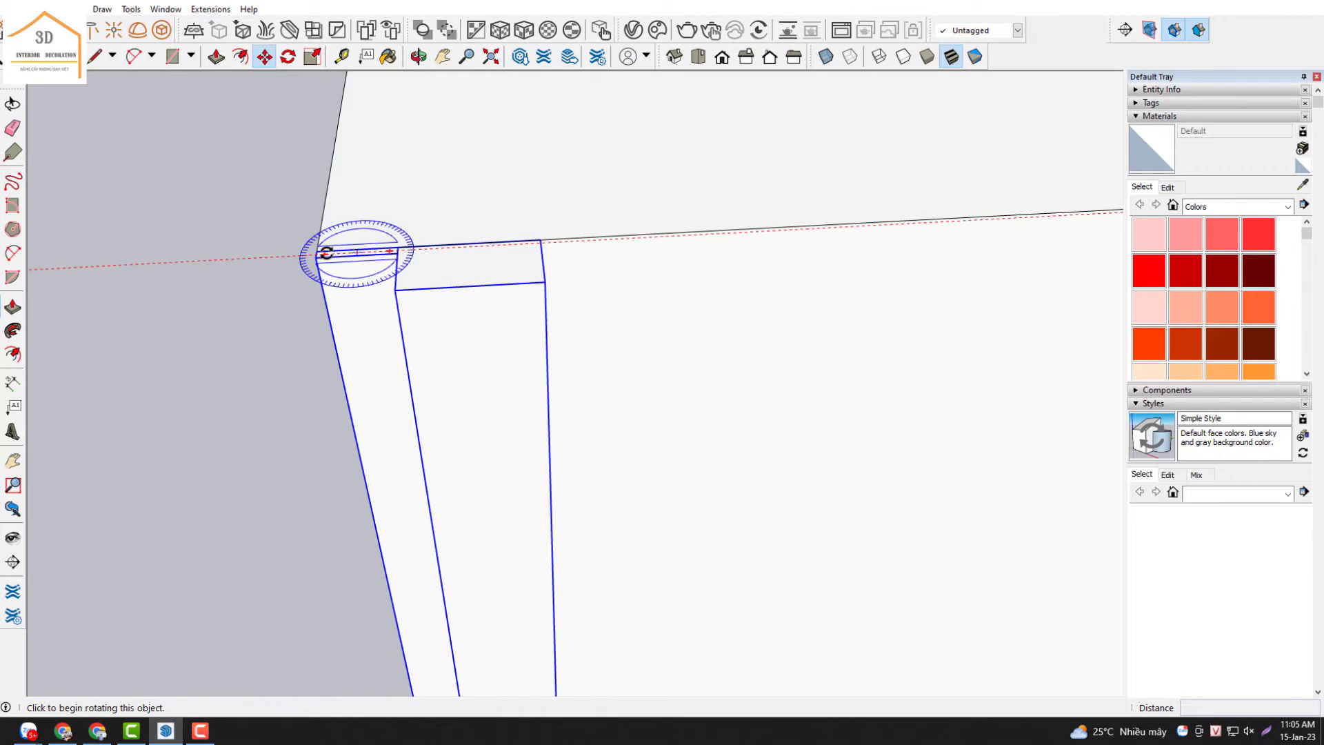
{"action": "key", "text": "m"}
{"action": "left_click", "coordinate": [320, 253]}
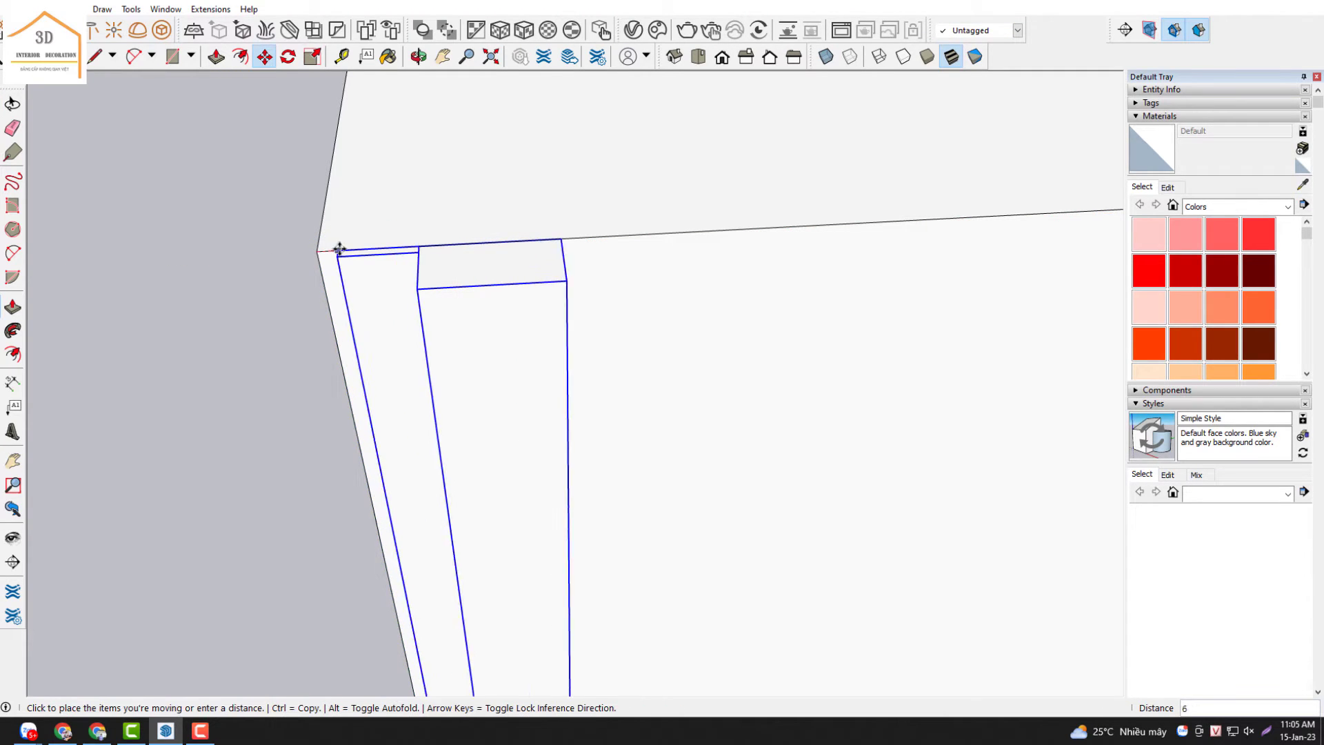
{"action": "key", "text": "ctrl"}
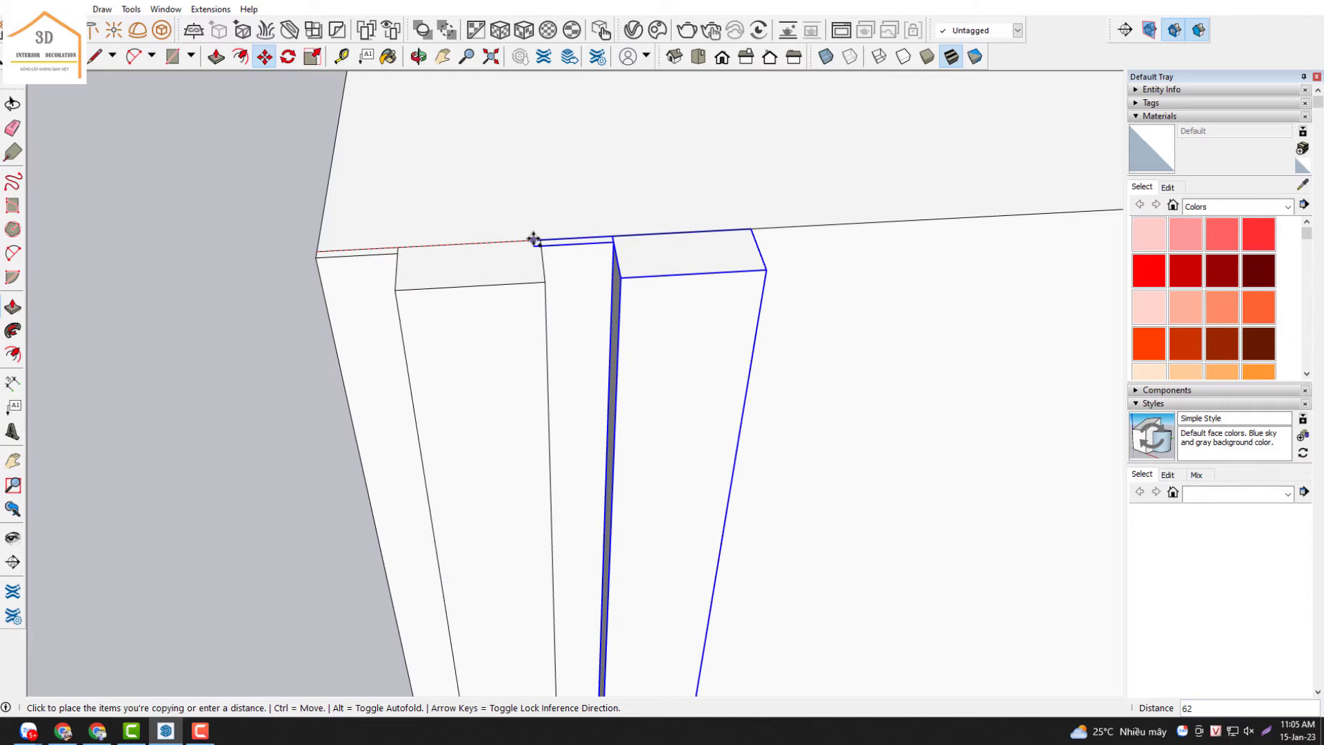
{"action": "left_click", "coordinate": [538, 240]}
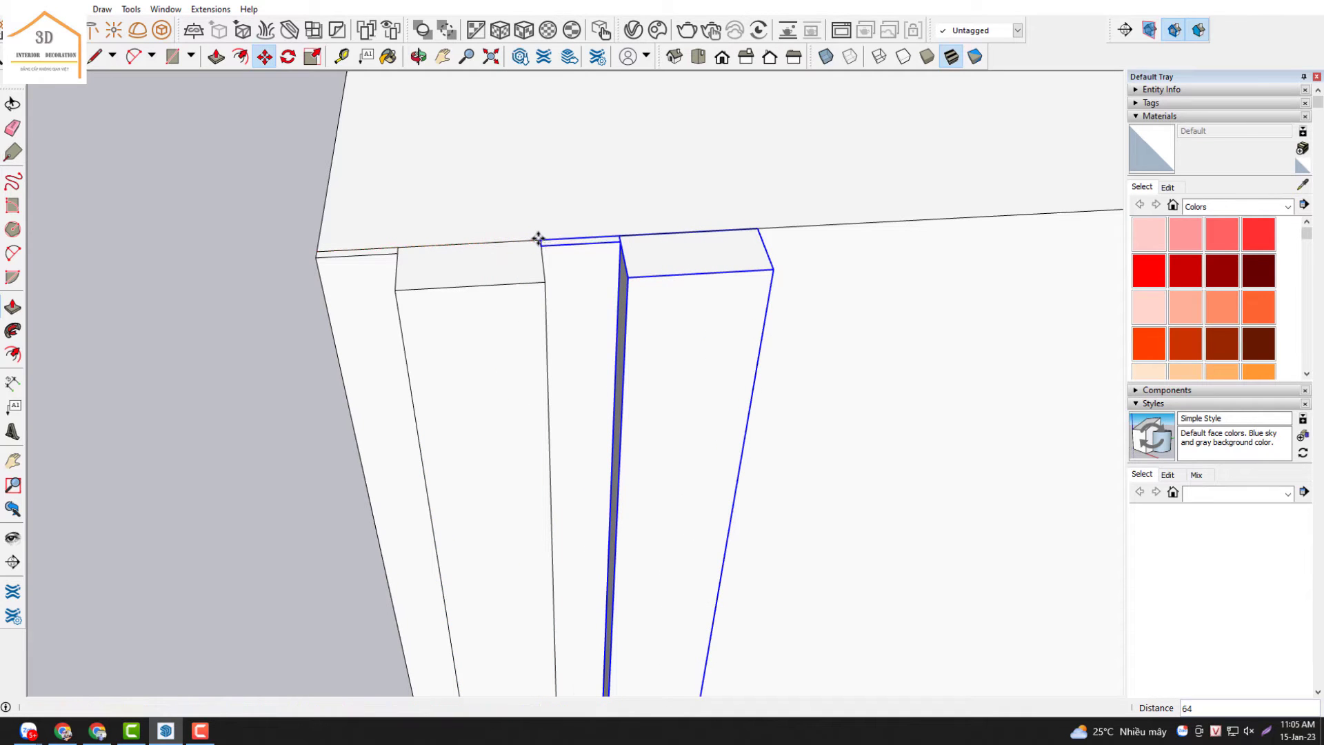
{"action": "key", "text": "Return"}
{"action": "key", "text": "space"}
{"action": "scroll", "coordinate": [508, 246], "scroll_direction": "down", "scroll_amount": 2}
{"action": "scroll", "coordinate": [349, 216], "scroll_direction": "down", "scroll_amount": 3}
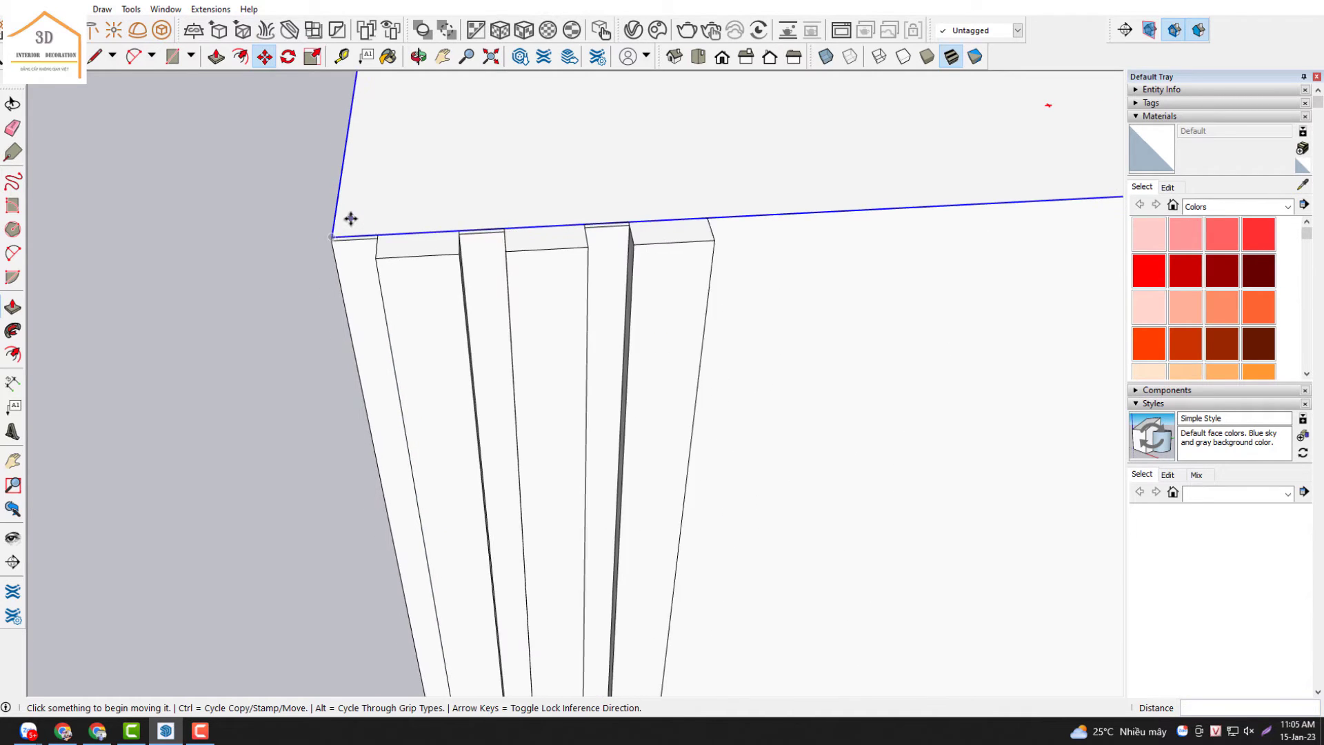
{"action": "scroll", "coordinate": [348, 215], "scroll_direction": "up", "scroll_amount": 3}
{"action": "scroll", "coordinate": [332, 267], "scroll_direction": "up", "scroll_amount": 2}
{"action": "mouse_move", "coordinate": [461, 340]}
{"action": "middle_mouse_down"}
{"action": "mouse_move", "coordinate": [511, 309]}
{"action": "mouse_move", "coordinate": [538, 316]}
{"action": "mouse_move", "coordinate": [464, 242]}
{"action": "mouse_move", "coordinate": [453, 272]}
{"action": "mouse_move", "coordinate": [449, 258]}
{"action": "middle_mouse_up"}
{"action": "scroll", "coordinate": [448, 258], "scroll_direction": "up", "scroll_amount": 2}
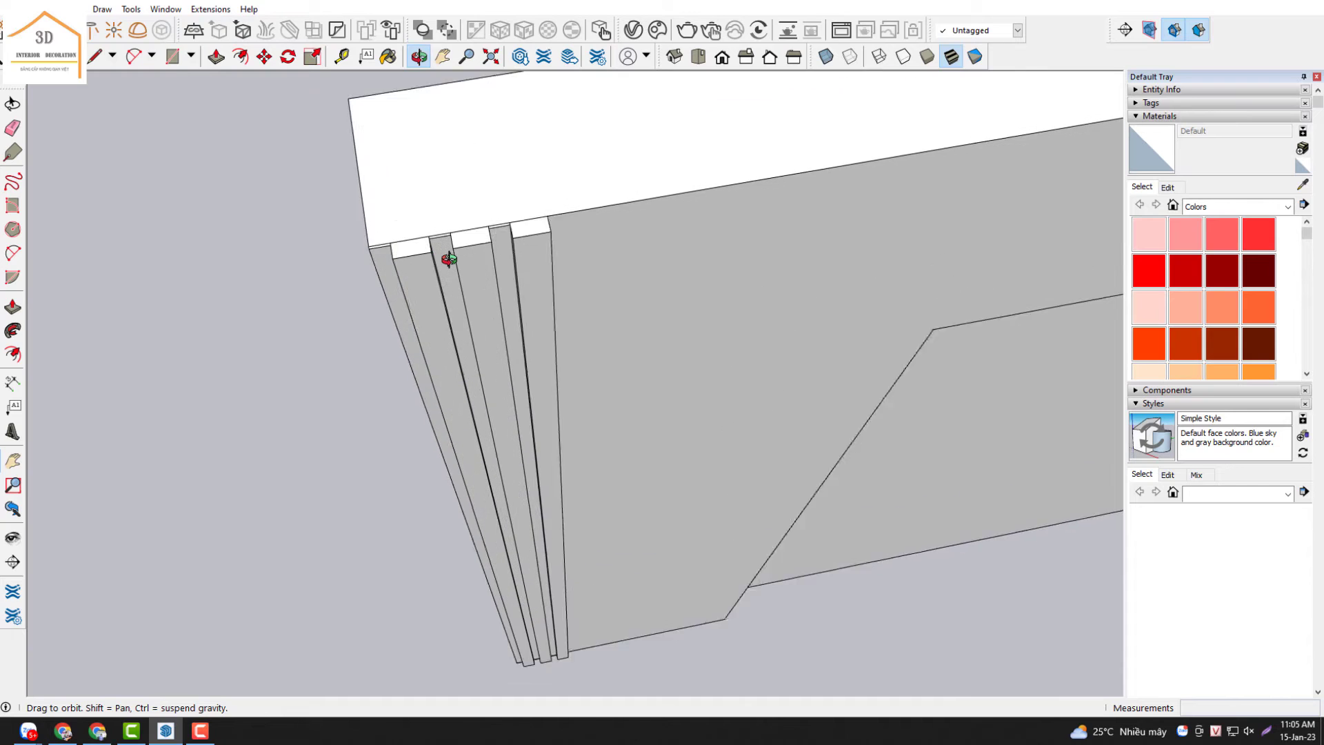
{"action": "scroll", "coordinate": [443, 255], "scroll_direction": "up", "scroll_amount": 1}
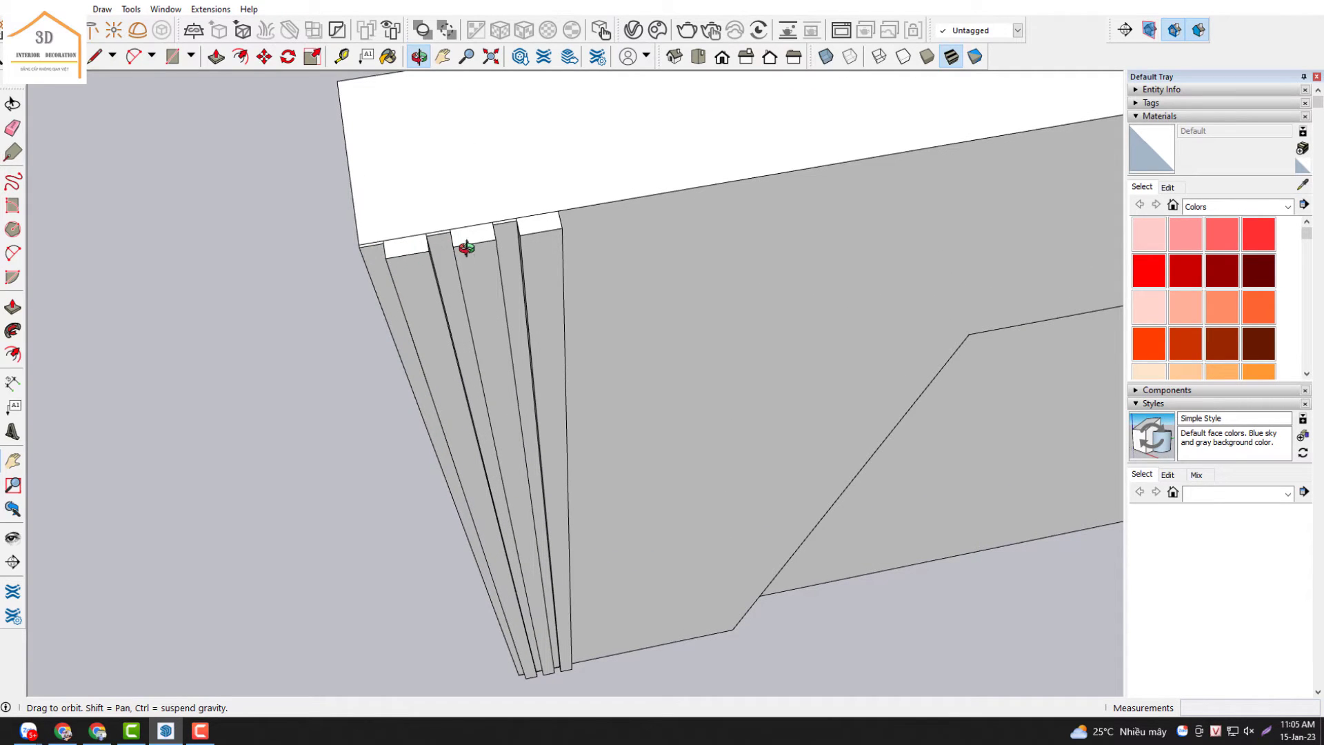
{"action": "scroll", "coordinate": [403, 245], "scroll_direction": "down", "scroll_amount": 2}
{"action": "scroll", "coordinate": [413, 243], "scroll_direction": "down", "scroll_amount": 1}
{"action": "scroll", "coordinate": [489, 240], "scroll_direction": "down", "scroll_amount": 3}
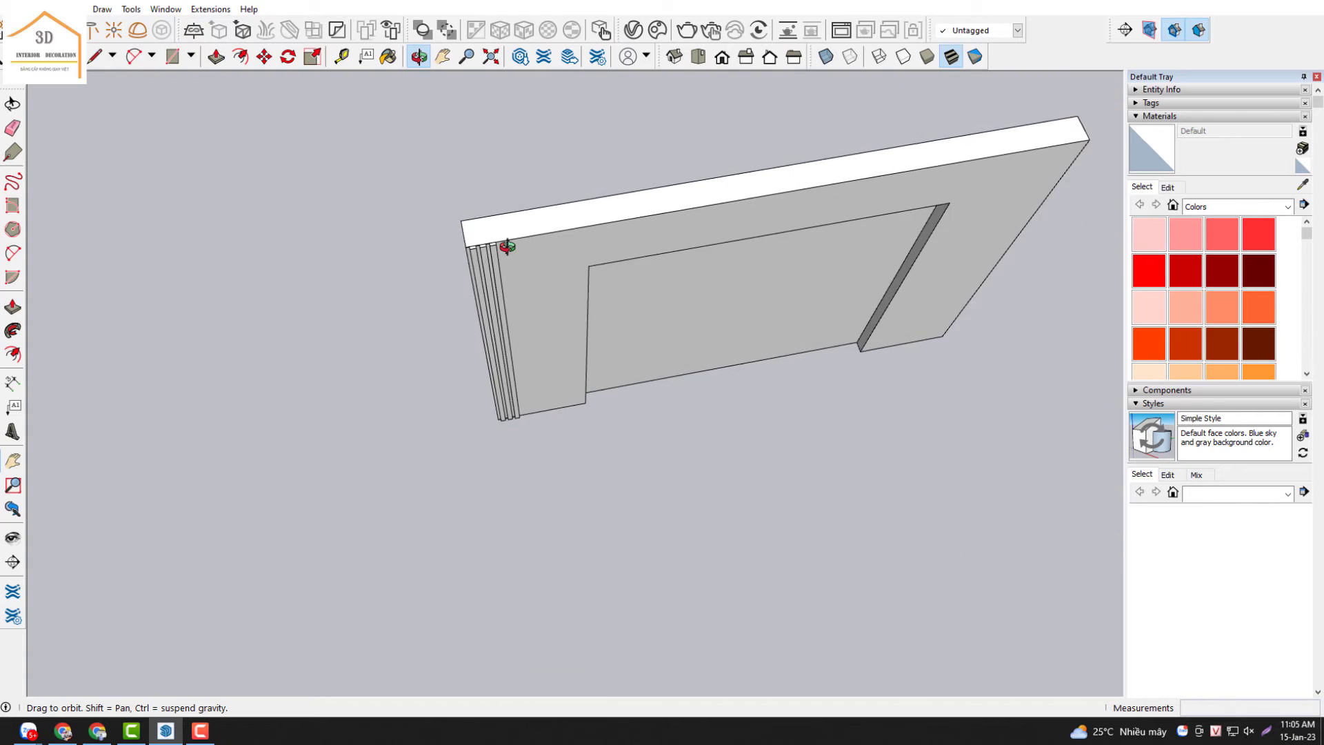
{"action": "scroll", "coordinate": [507, 241], "scroll_direction": "down", "scroll_amount": 1}
{"action": "left_click", "coordinate": [721, 61]}
{"action": "scroll", "coordinate": [710, 236], "scroll_direction": "down", "scroll_amount": 1}
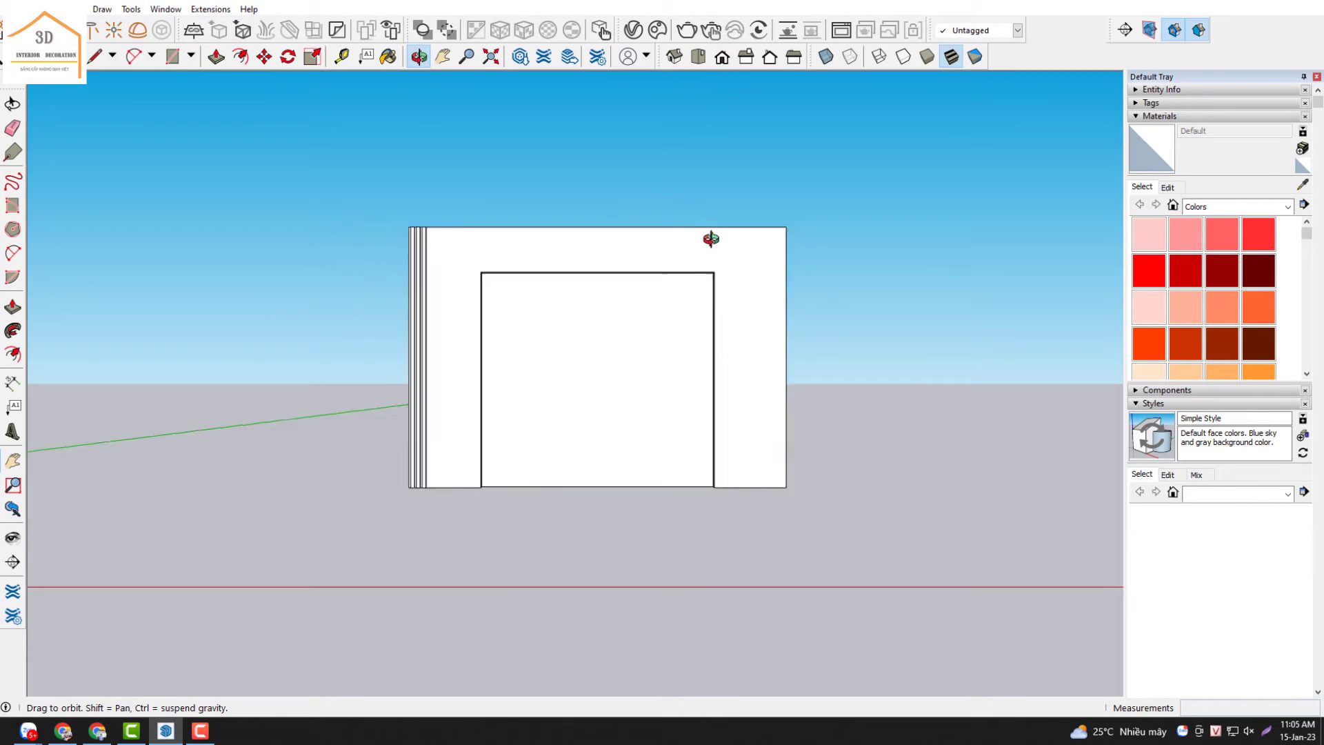
{"action": "scroll", "coordinate": [738, 276], "scroll_direction": "down", "scroll_amount": 4}
{"action": "scroll", "coordinate": [290, 243], "scroll_direction": "up", "scroll_amount": 3}
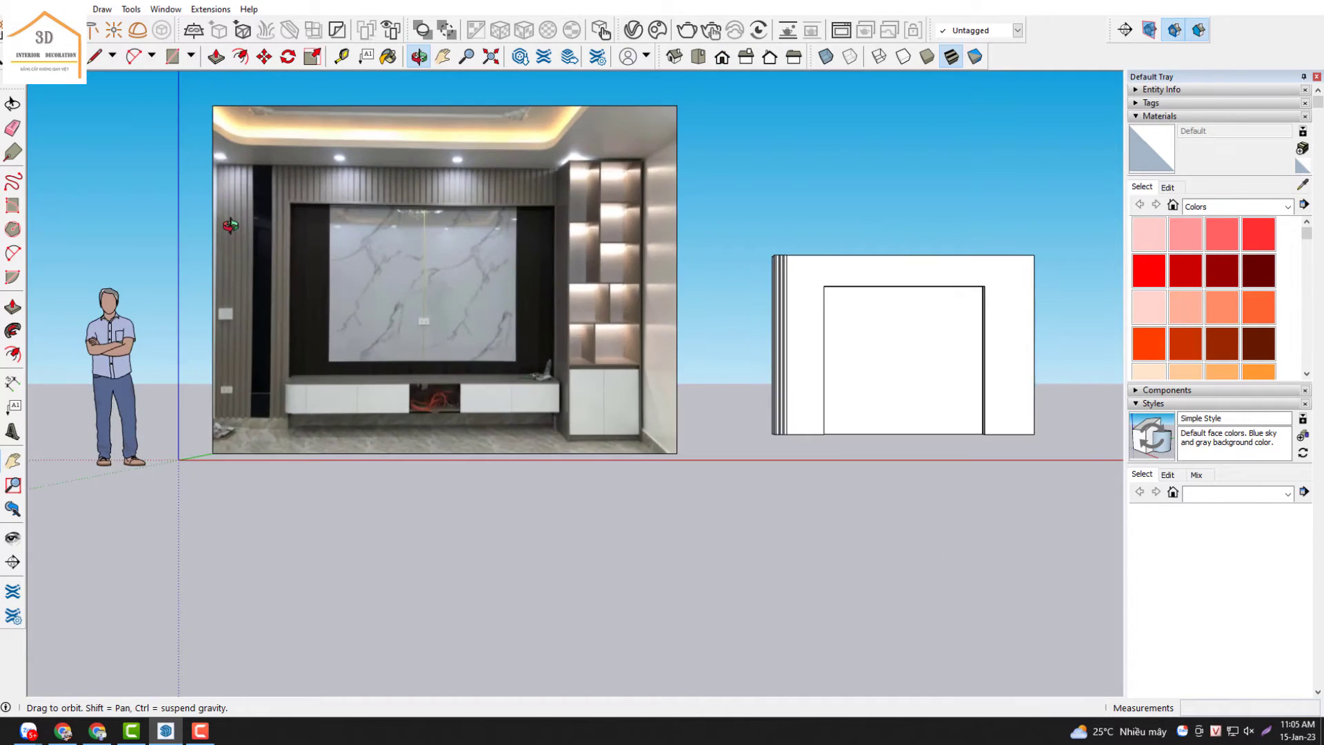
{"action": "scroll", "coordinate": [262, 230], "scroll_direction": "up", "scroll_amount": 2}
{"action": "scroll", "coordinate": [235, 220], "scroll_direction": "up", "scroll_amount": 2}
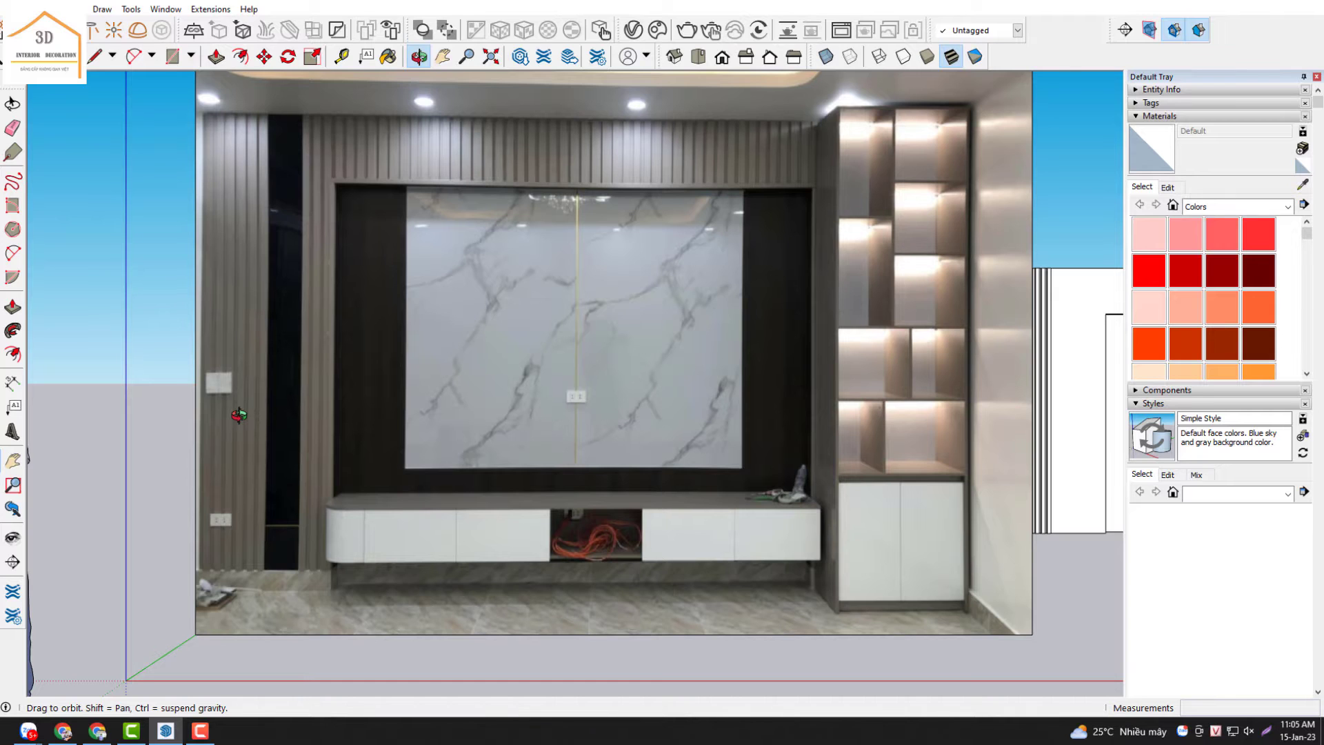
{"action": "scroll", "coordinate": [239, 415], "scroll_direction": "down", "scroll_amount": 4}
{"action": "scroll", "coordinate": [417, 395], "scroll_direction": "down", "scroll_amount": 3}
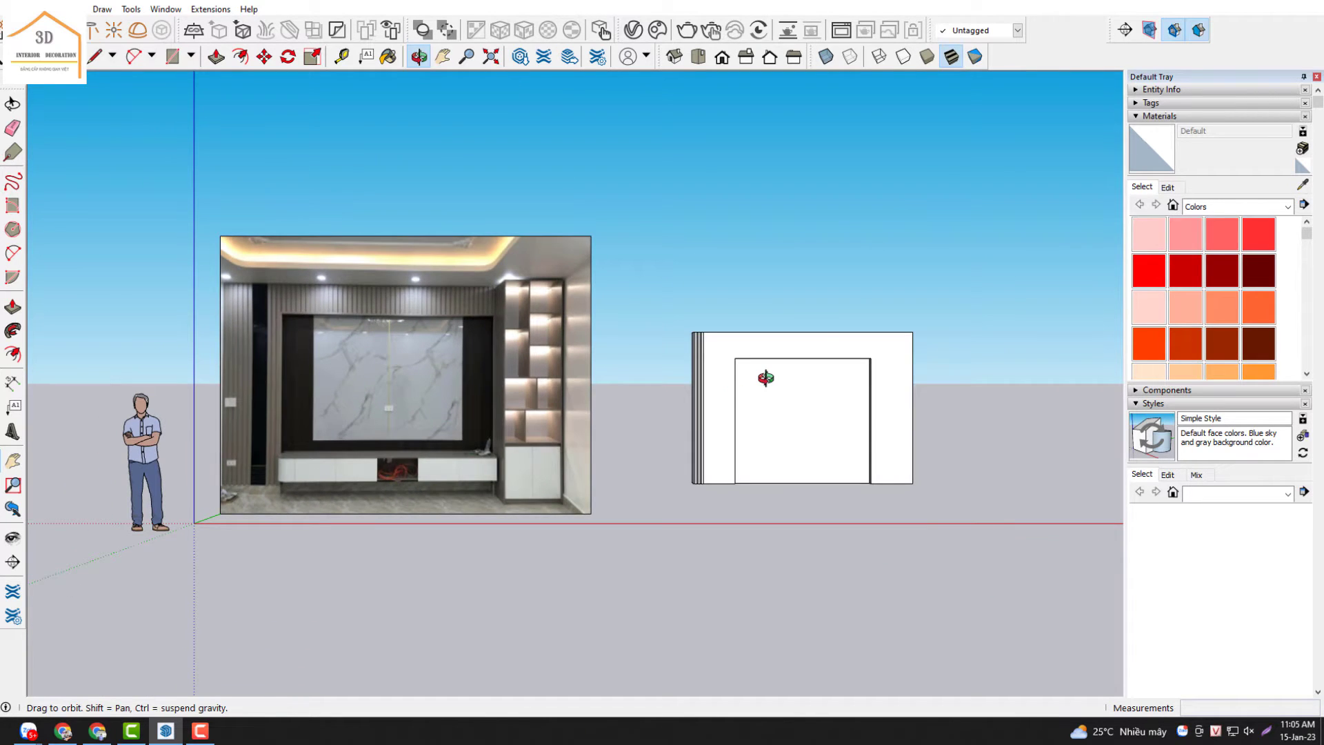
{"action": "scroll", "coordinate": [765, 377], "scroll_direction": "up", "scroll_amount": 1}
{"action": "scroll", "coordinate": [765, 379], "scroll_direction": "up", "scroll_amount": 2}
{"action": "scroll", "coordinate": [765, 380], "scroll_direction": "up", "scroll_amount": 2}
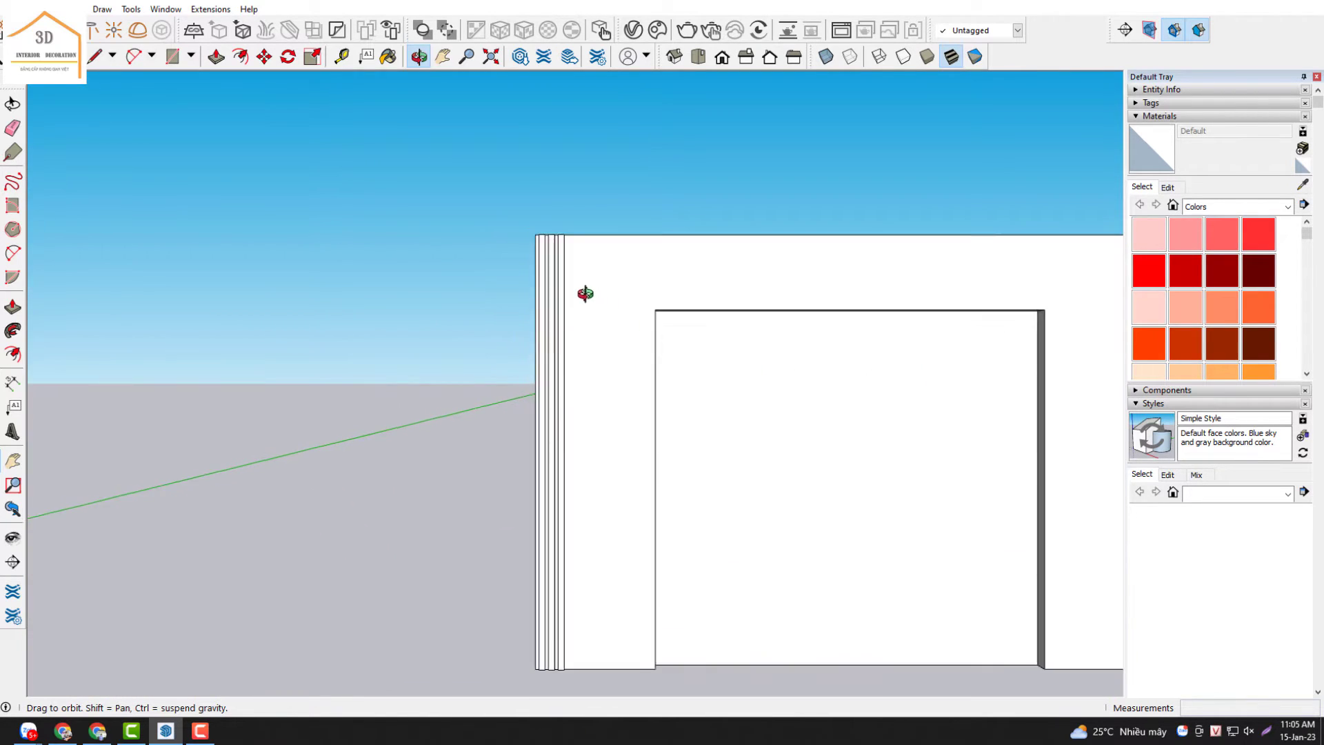
{"action": "scroll", "coordinate": [585, 293], "scroll_direction": "down", "scroll_amount": 1}
- Select all the slats along the panel's left edge
{"action": "key", "text": "space"}
{"action": "left_click_drag", "start_coordinate": [494, 228], "coordinate": [615, 618]}
{"action": "scroll", "coordinate": [559, 283], "scroll_direction": "up", "scroll_amount": 1}
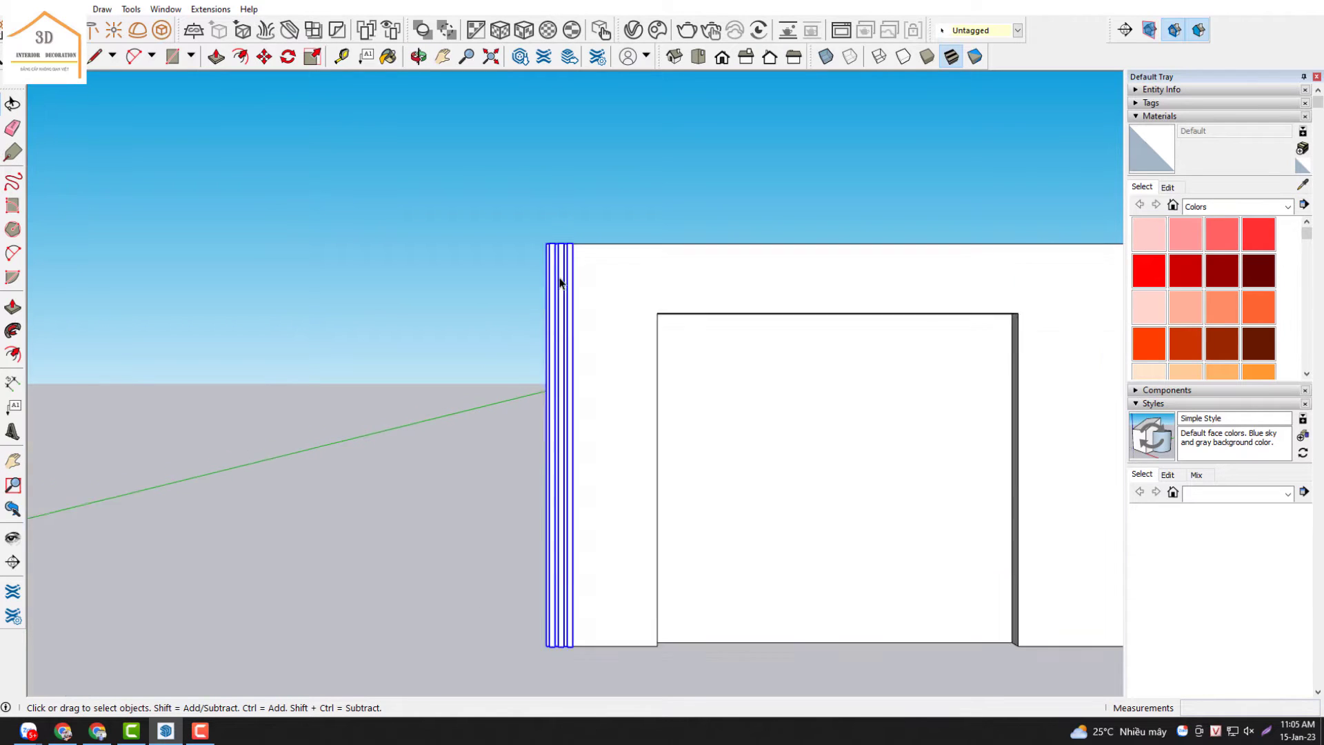
{"action": "scroll", "coordinate": [560, 283], "scroll_direction": "up", "scroll_amount": 1}
{"action": "mouse_move", "coordinate": [562, 263]}
{"action": "middle_mouse_down"}
{"action": "mouse_move", "coordinate": [547, 207]}
{"action": "mouse_move", "coordinate": [541, 239]}
{"action": "mouse_move", "coordinate": [565, 207]}
{"action": "mouse_move", "coordinate": [545, 214]}
{"action": "middle_mouse_up"}
{"action": "scroll", "coordinate": [545, 214], "scroll_direction": "up", "scroll_amount": 2}
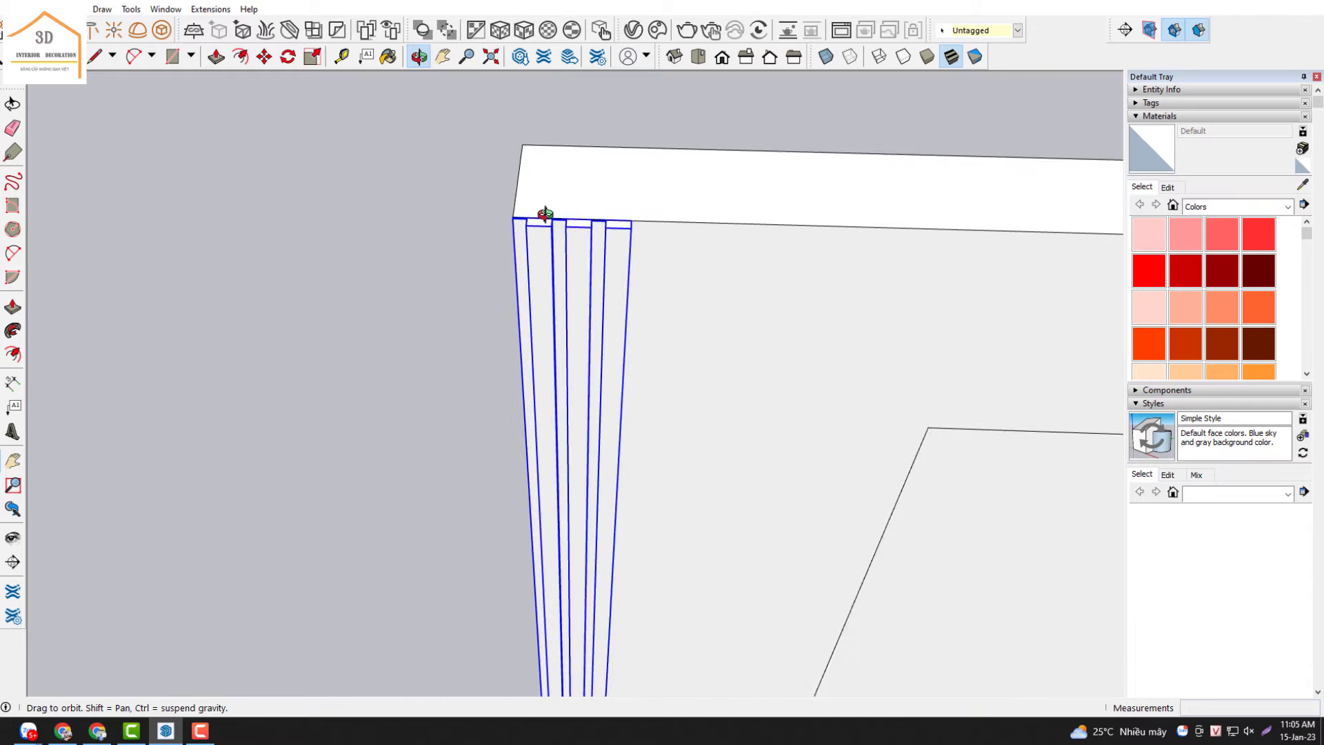
{"action": "scroll", "coordinate": [542, 213], "scroll_direction": "up", "scroll_amount": 2}
{"action": "scroll", "coordinate": [540, 224], "scroll_direction": "up", "scroll_amount": 3}
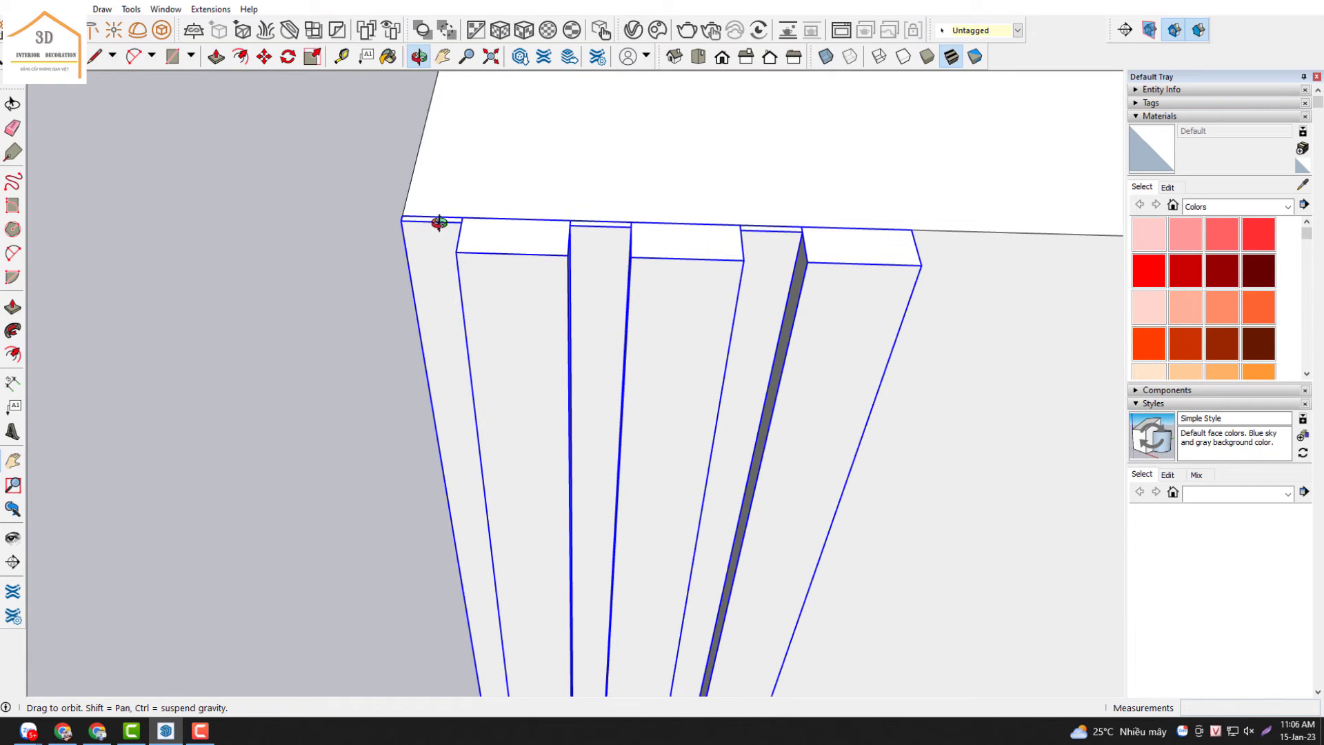
- Copy the selected slats further along the panel to lengthen the slat row
{"action": "key", "text": "m"}
{"action": "left_click", "coordinate": [403, 217]}
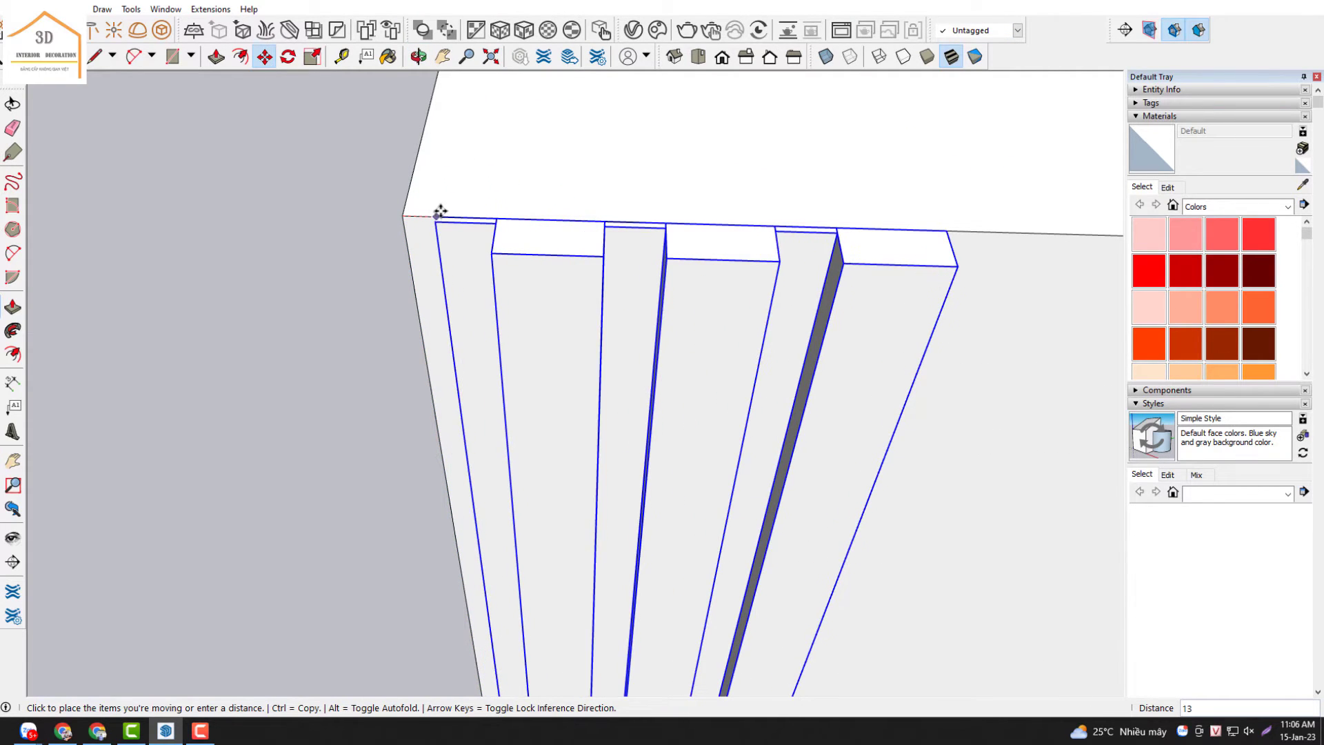
{"action": "key", "text": "ctrl"}
{"action": "scroll", "coordinate": [443, 212], "scroll_direction": "down", "scroll_amount": 3}
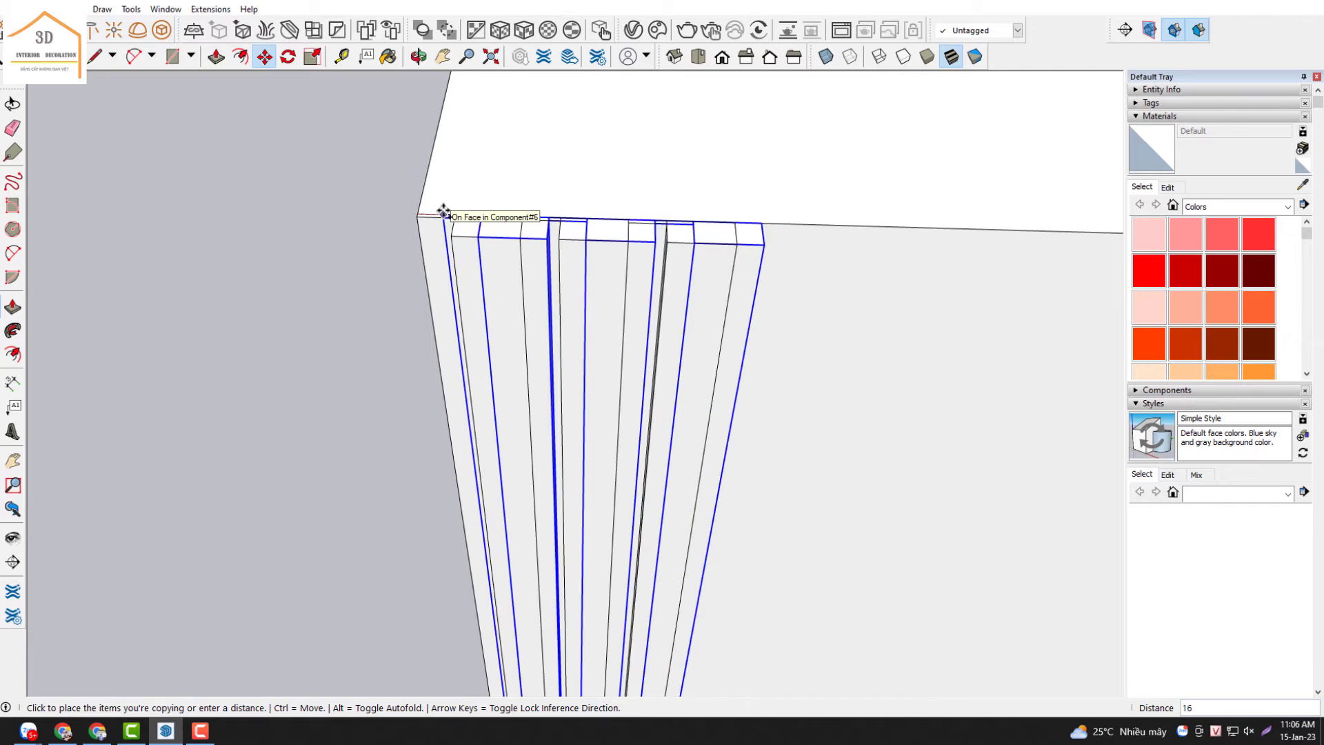
{"action": "scroll", "coordinate": [650, 225], "scroll_direction": "up", "scroll_amount": 2}
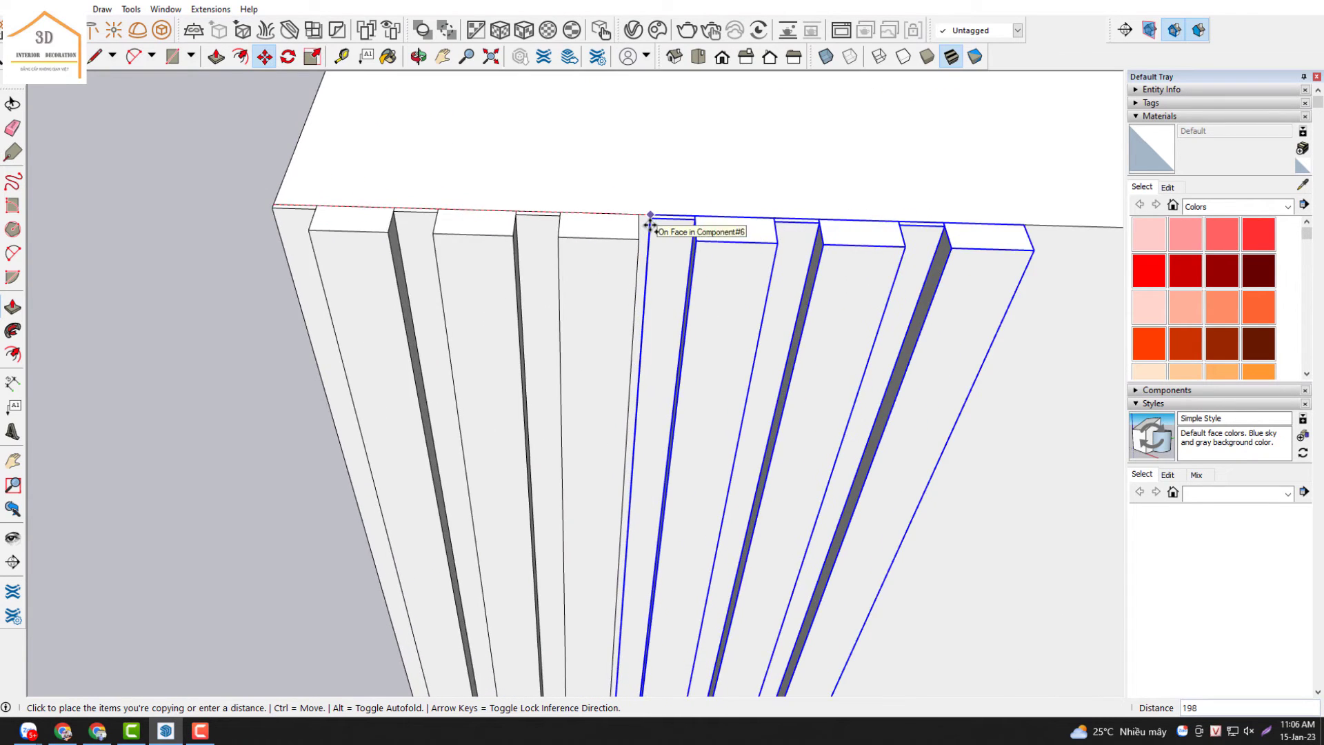
{"action": "scroll", "coordinate": [650, 221], "scroll_direction": "up", "scroll_amount": 3}
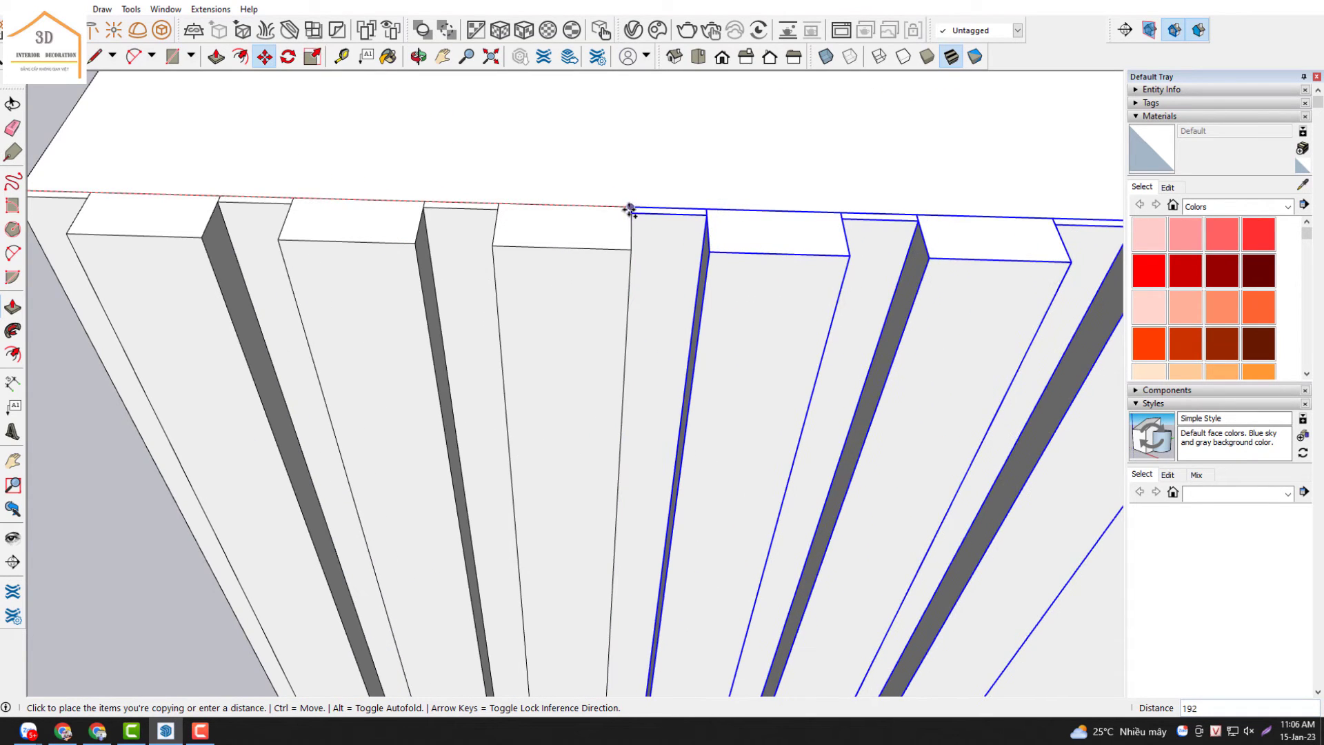
{"action": "left_click", "coordinate": [631, 208]}
{"action": "scroll", "coordinate": [518, 209], "scroll_direction": "down", "scroll_amount": 2}
{"action": "scroll", "coordinate": [518, 209], "scroll_direction": "down", "scroll_amount": 2}
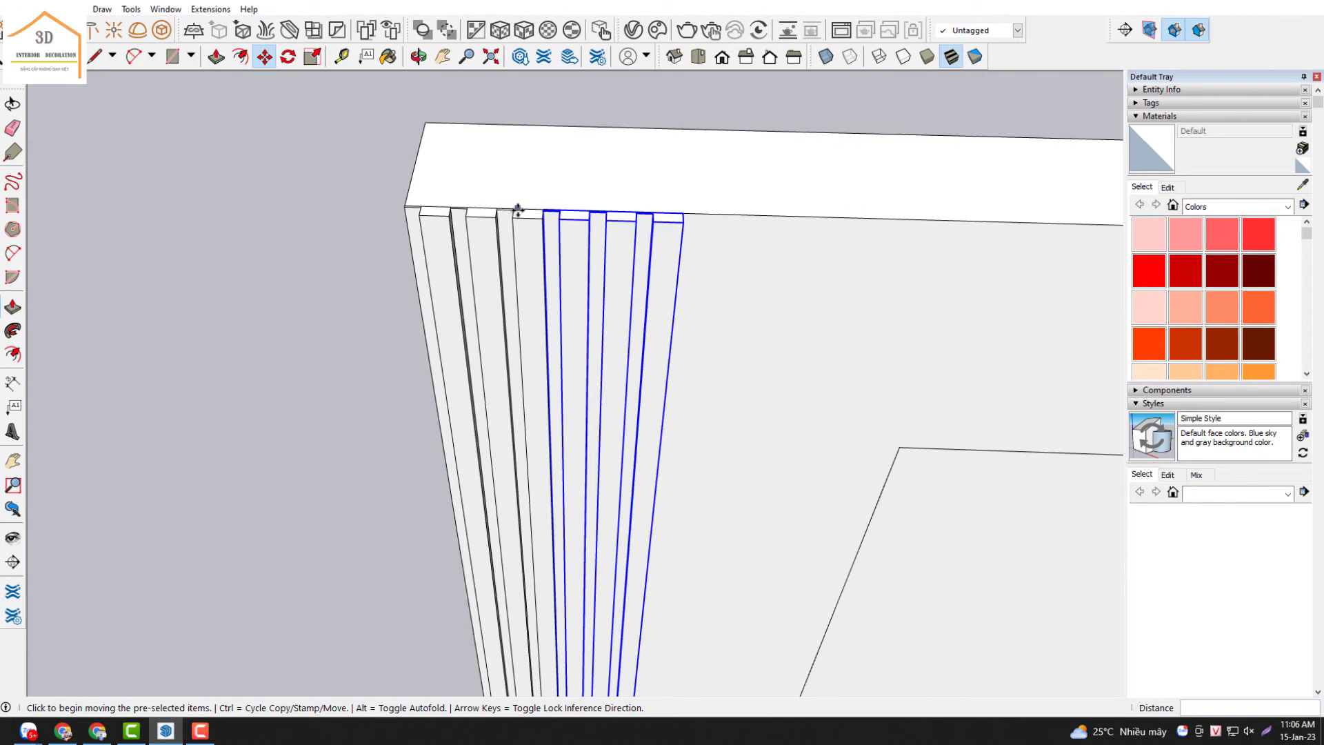
{"action": "scroll", "coordinate": [518, 209], "scroll_direction": "down", "scroll_amount": 2}
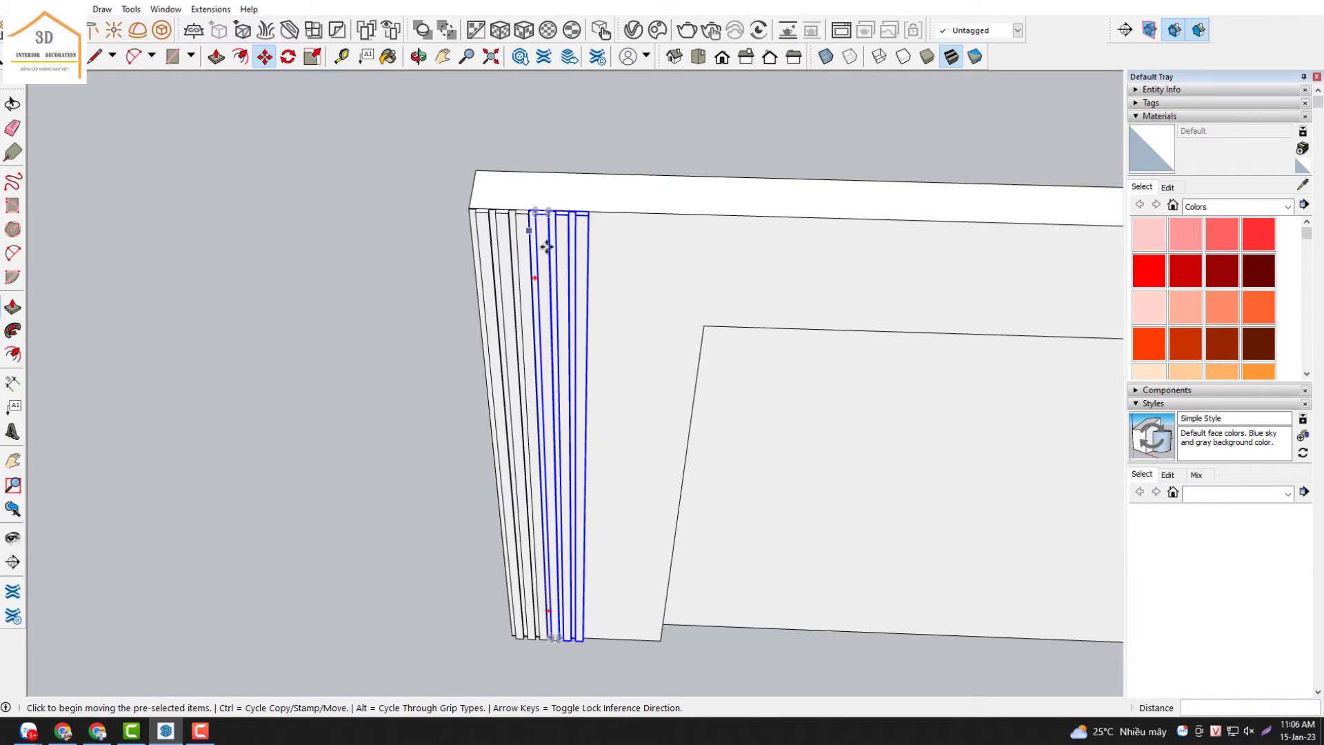
{"action": "scroll", "coordinate": [617, 393], "scroll_direction": "up", "scroll_amount": 3}
{"action": "scroll", "coordinate": [588, 438], "scroll_direction": "up", "scroll_amount": 2}
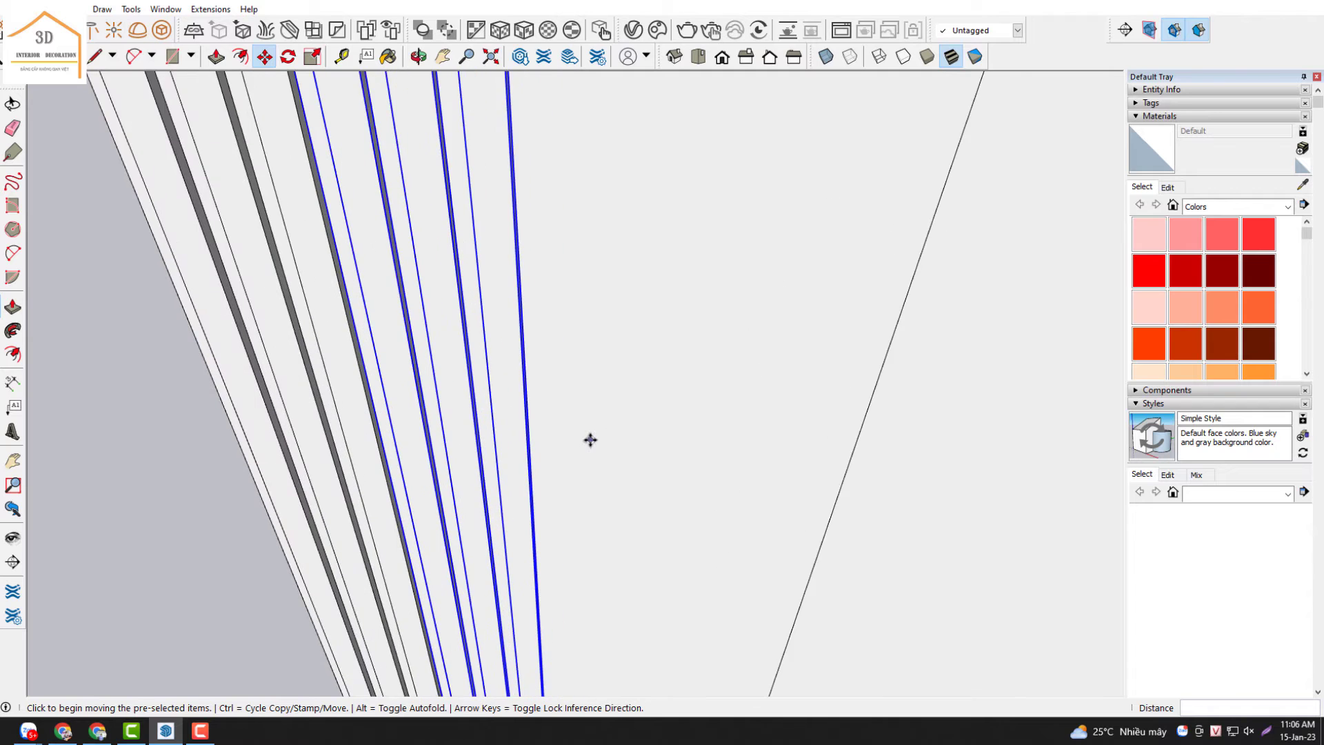
{"action": "scroll", "coordinate": [552, 444], "scroll_direction": "down", "scroll_amount": 1}
{"action": "scroll", "coordinate": [524, 449], "scroll_direction": "down", "scroll_amount": 3}
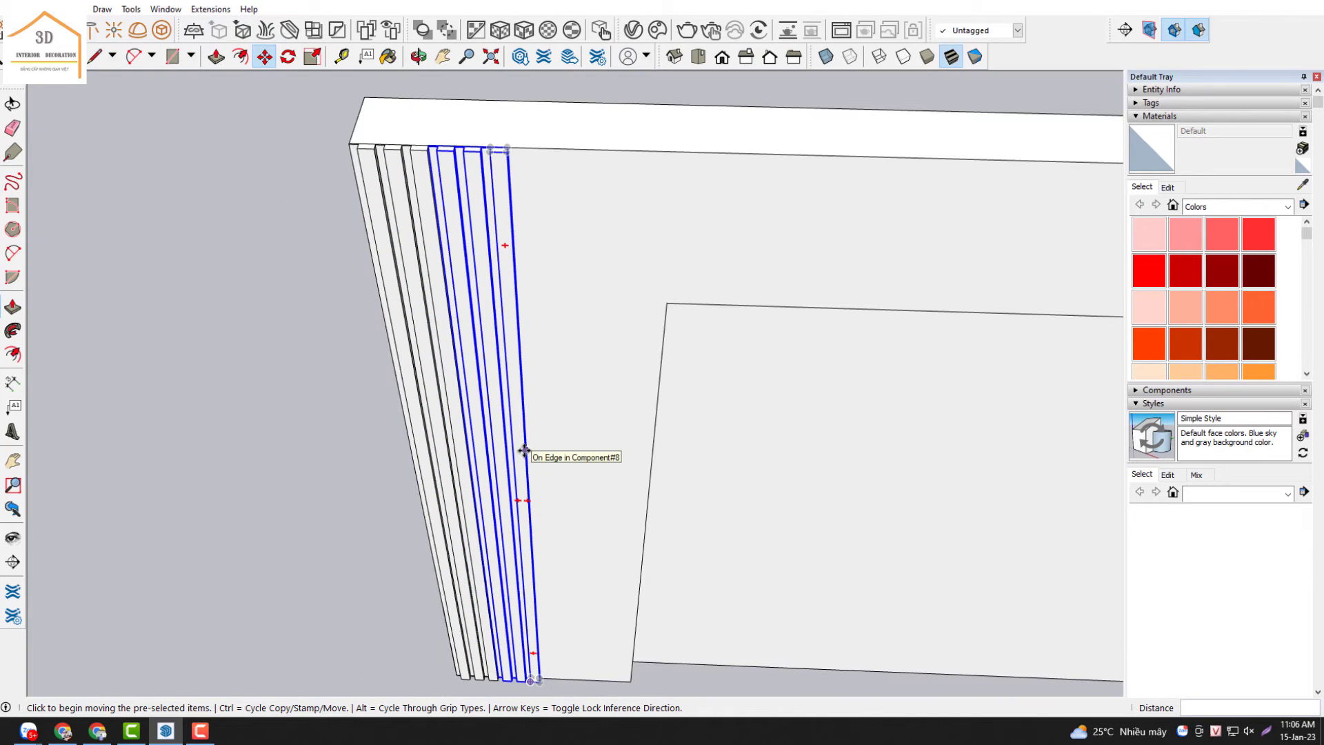
{"action": "scroll", "coordinate": [552, 451], "scroll_direction": "down", "scroll_amount": 4}
{"action": "scroll", "coordinate": [655, 447], "scroll_direction": "down", "scroll_amount": 3}
{"action": "scroll", "coordinate": [661, 435], "scroll_direction": "down", "scroll_amount": 1}
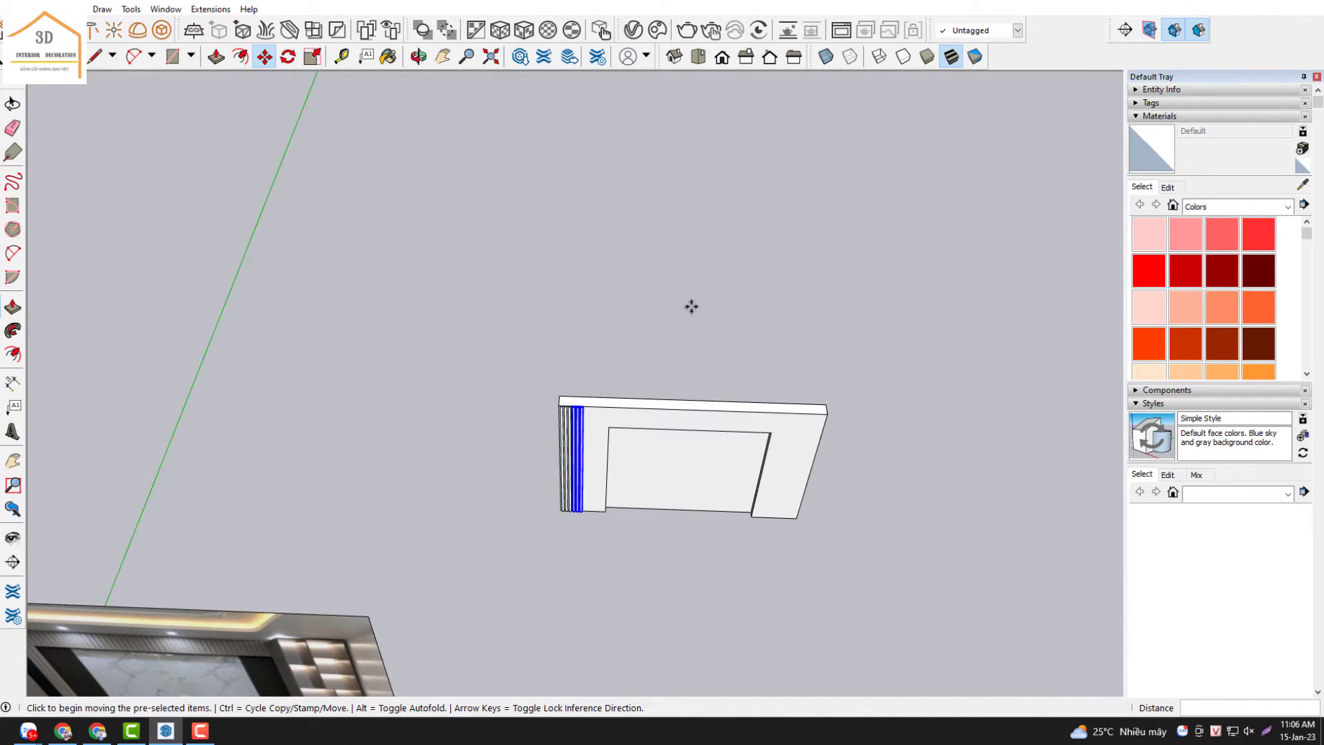
{"action": "left_click", "coordinate": [722, 58]}
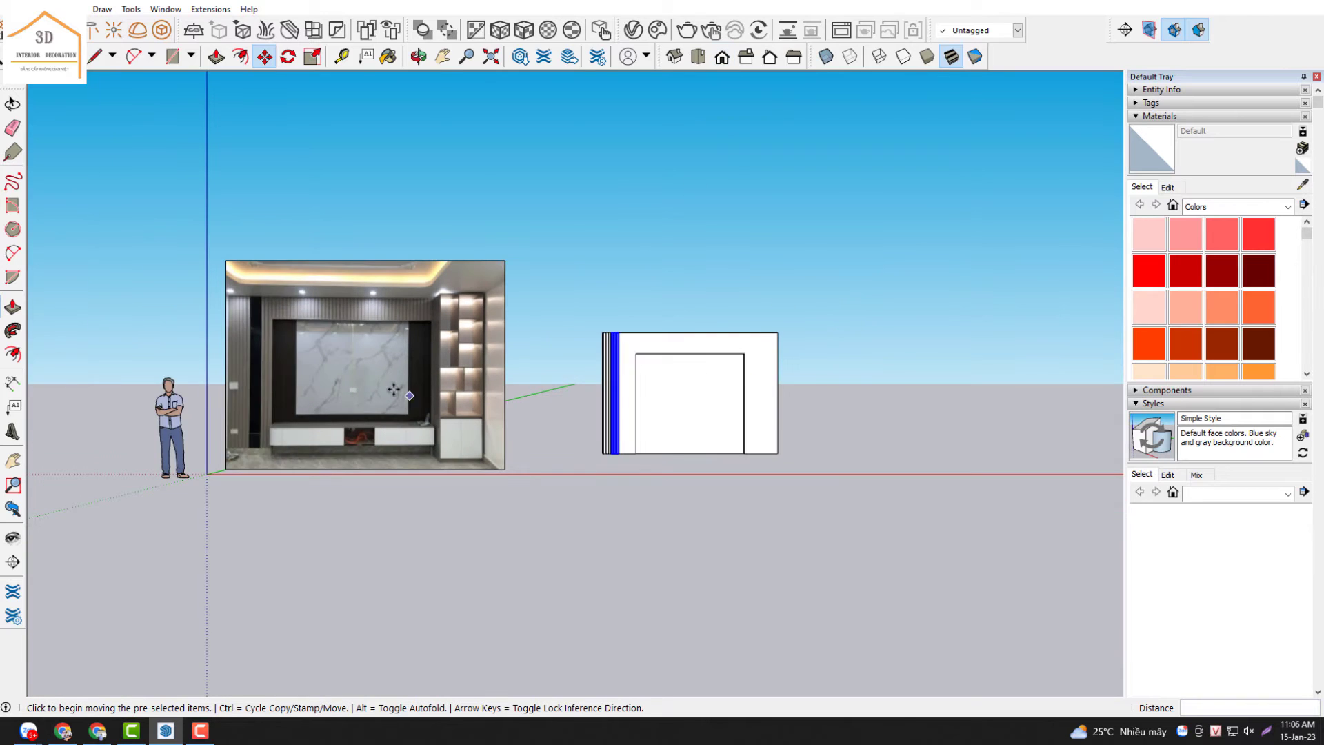
{"action": "scroll", "coordinate": [278, 347], "scroll_direction": "up", "scroll_amount": 1}
{"action": "scroll", "coordinate": [303, 349], "scroll_direction": "up", "scroll_amount": 1}
{"action": "scroll", "coordinate": [238, 332], "scroll_direction": "up", "scroll_amount": 2}
{"action": "scroll", "coordinate": [236, 332], "scroll_direction": "up", "scroll_amount": 1}
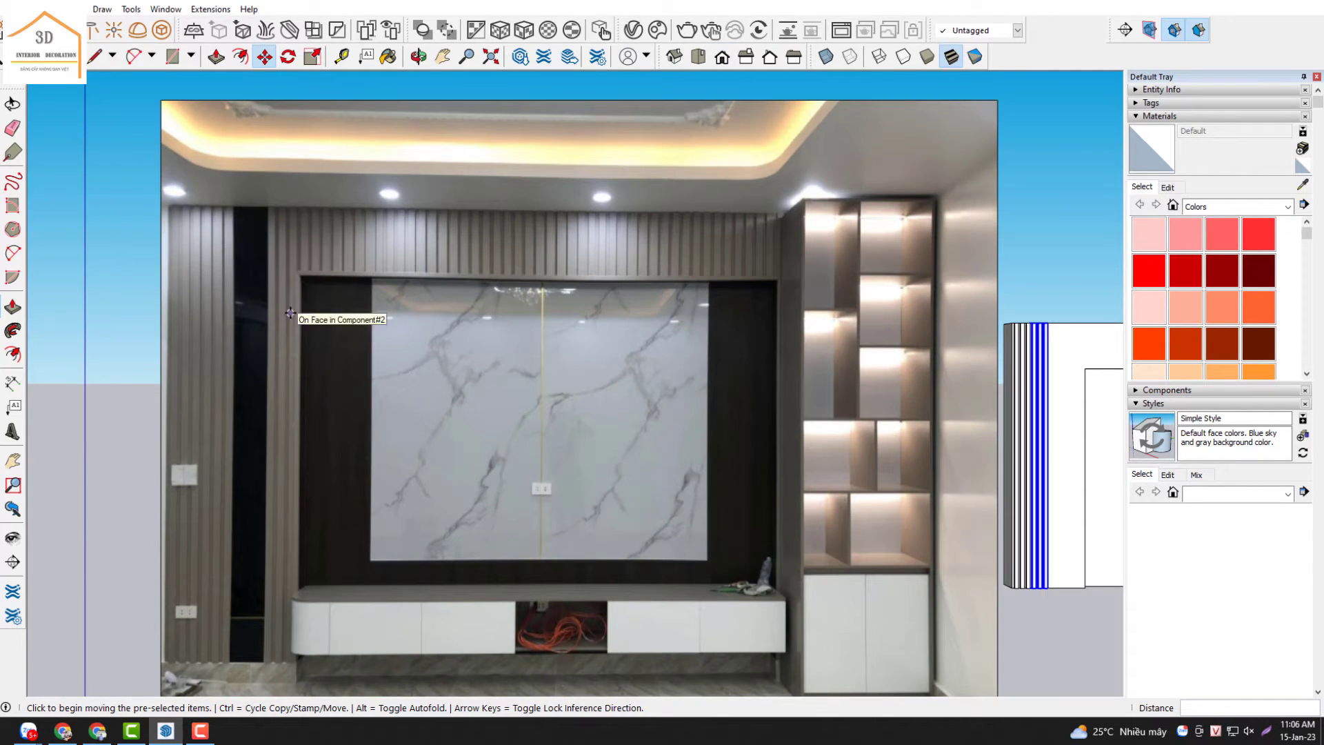
{"action": "scroll", "coordinate": [42, 306], "scroll_direction": "down", "scroll_amount": 2}
{"action": "scroll", "coordinate": [600, 441], "scroll_direction": "down", "scroll_amount": 1}
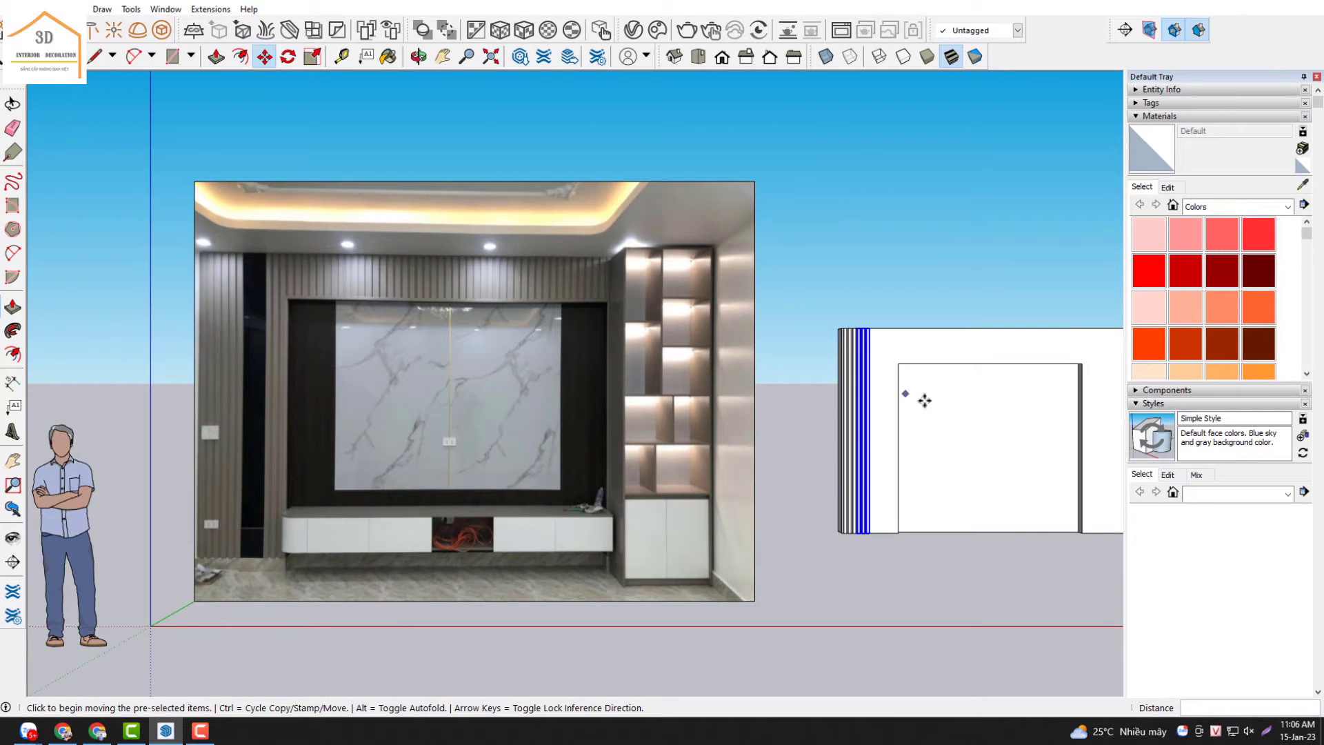
{"action": "scroll", "coordinate": [230, 308], "scroll_direction": "down", "scroll_amount": 1}
{"action": "scroll", "coordinate": [838, 338], "scroll_direction": "up", "scroll_amount": 2}
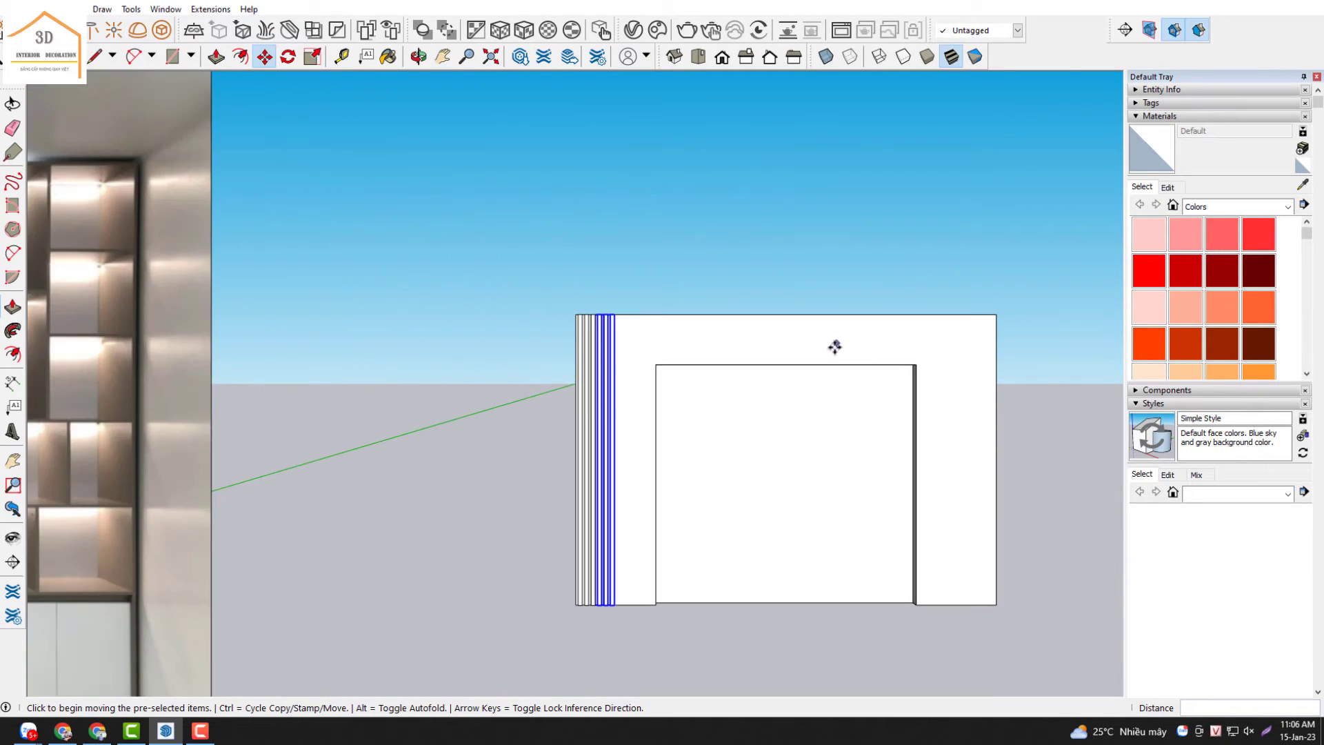
{"action": "scroll", "coordinate": [664, 449], "scroll_direction": "up", "scroll_amount": 2}
{"action": "key", "text": "space"}
{"action": "scroll", "coordinate": [644, 289], "scroll_direction": "down", "scroll_amount": 1}
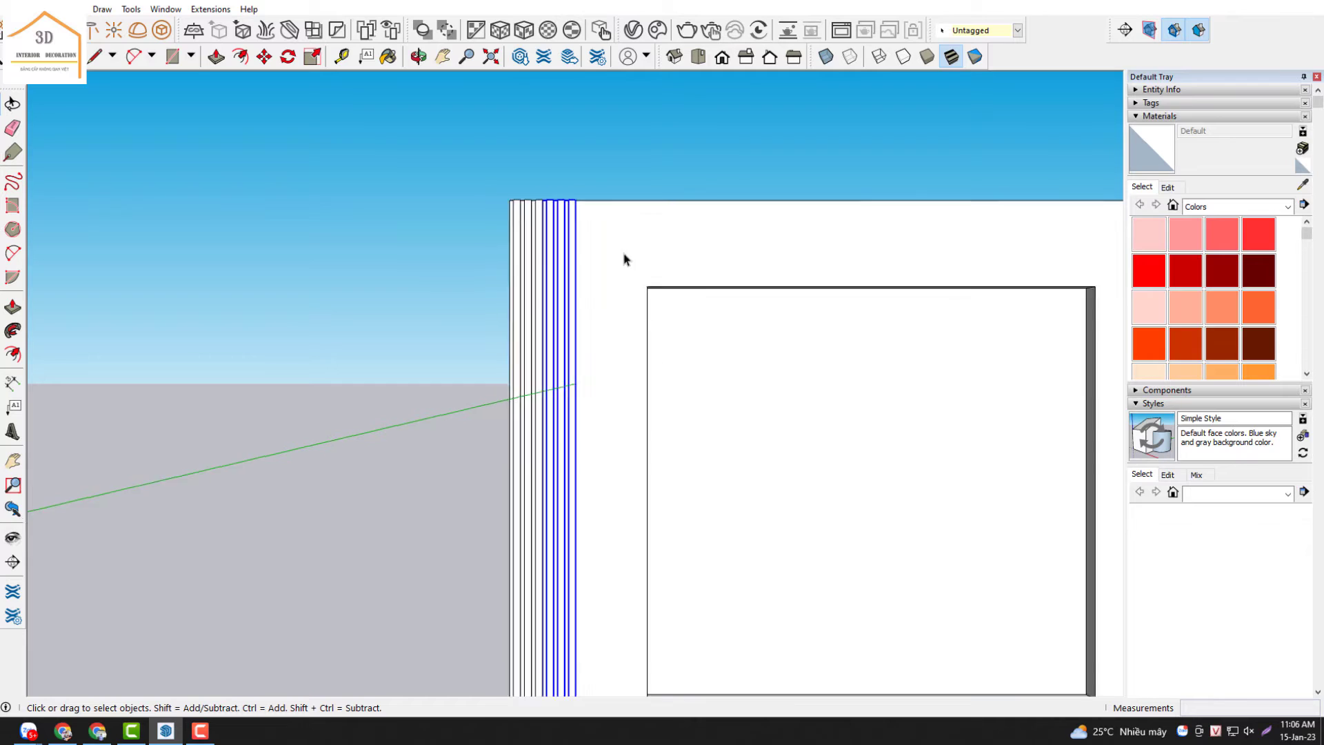
{"action": "scroll", "coordinate": [631, 265], "scroll_direction": "down", "scroll_amount": 1}
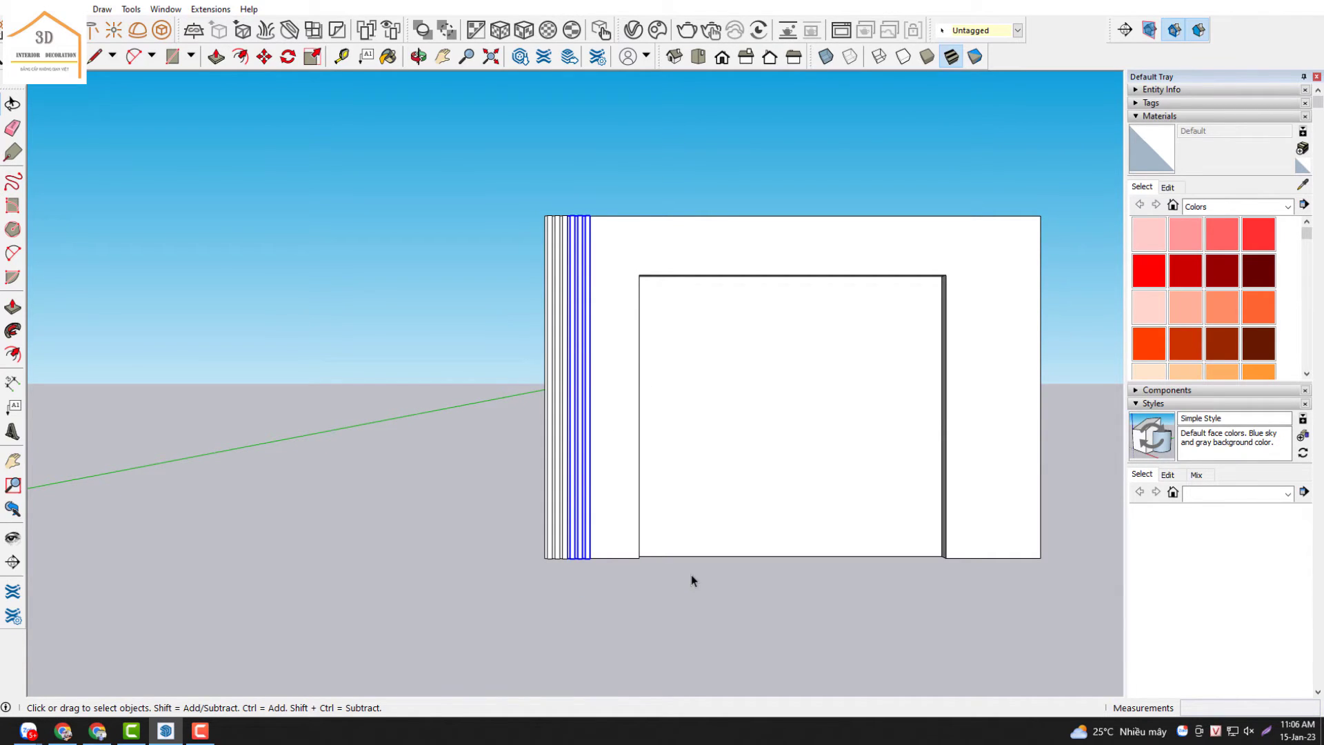
{"action": "middle_click_drag", "start_coordinate": [677, 555], "coordinate": [426, 471]}
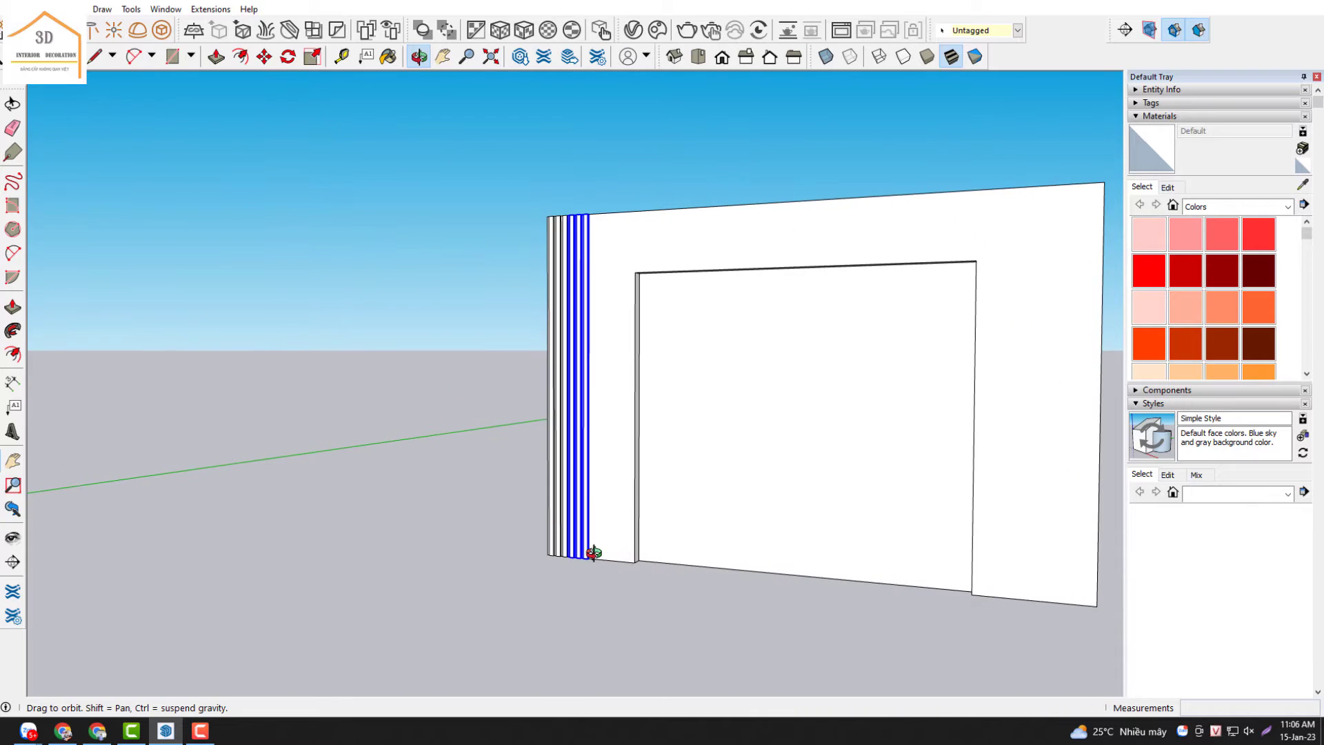
- Copy the selected slat group to sit beside the recessed centre panel
{"action": "scroll", "coordinate": [593, 552], "scroll_direction": "up", "scroll_amount": 2}
{"action": "scroll", "coordinate": [590, 556], "scroll_direction": "up", "scroll_amount": 2}
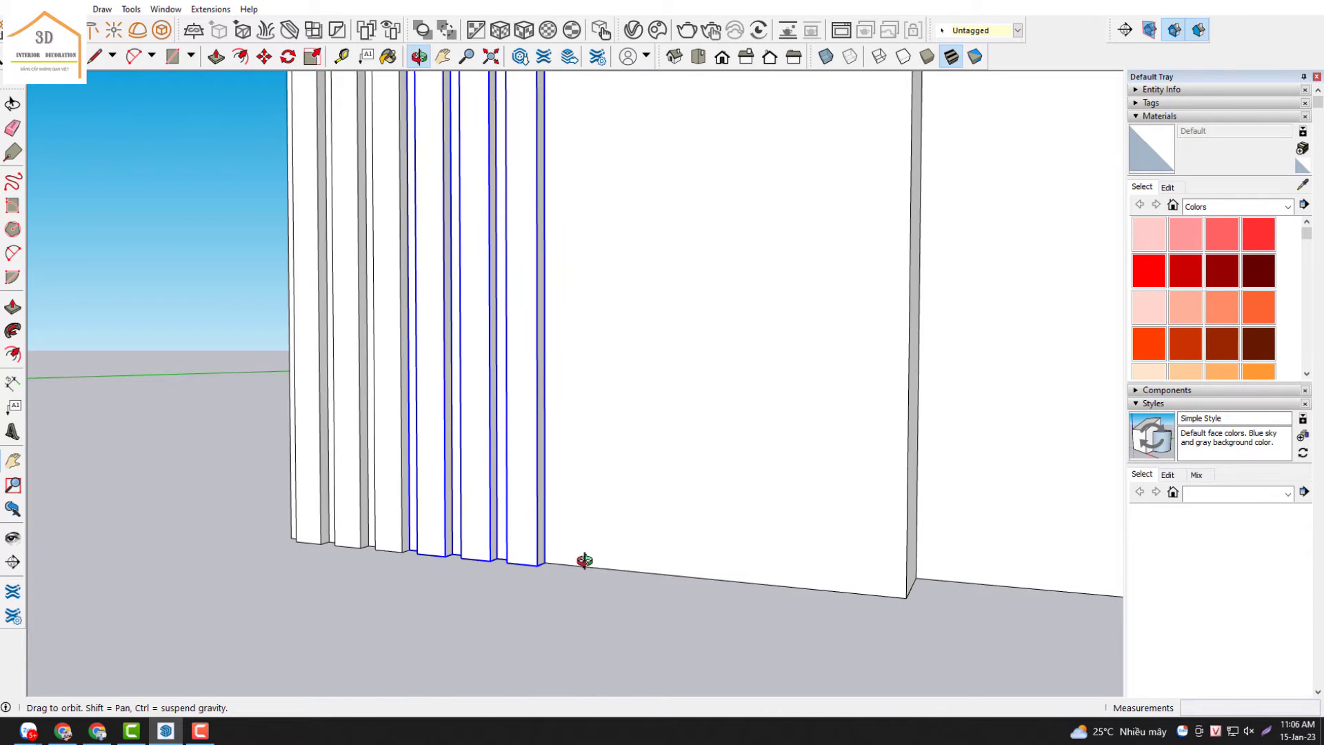
{"action": "key", "text": "m"}
{"action": "scroll", "coordinate": [548, 562], "scroll_direction": "up", "scroll_amount": 2}
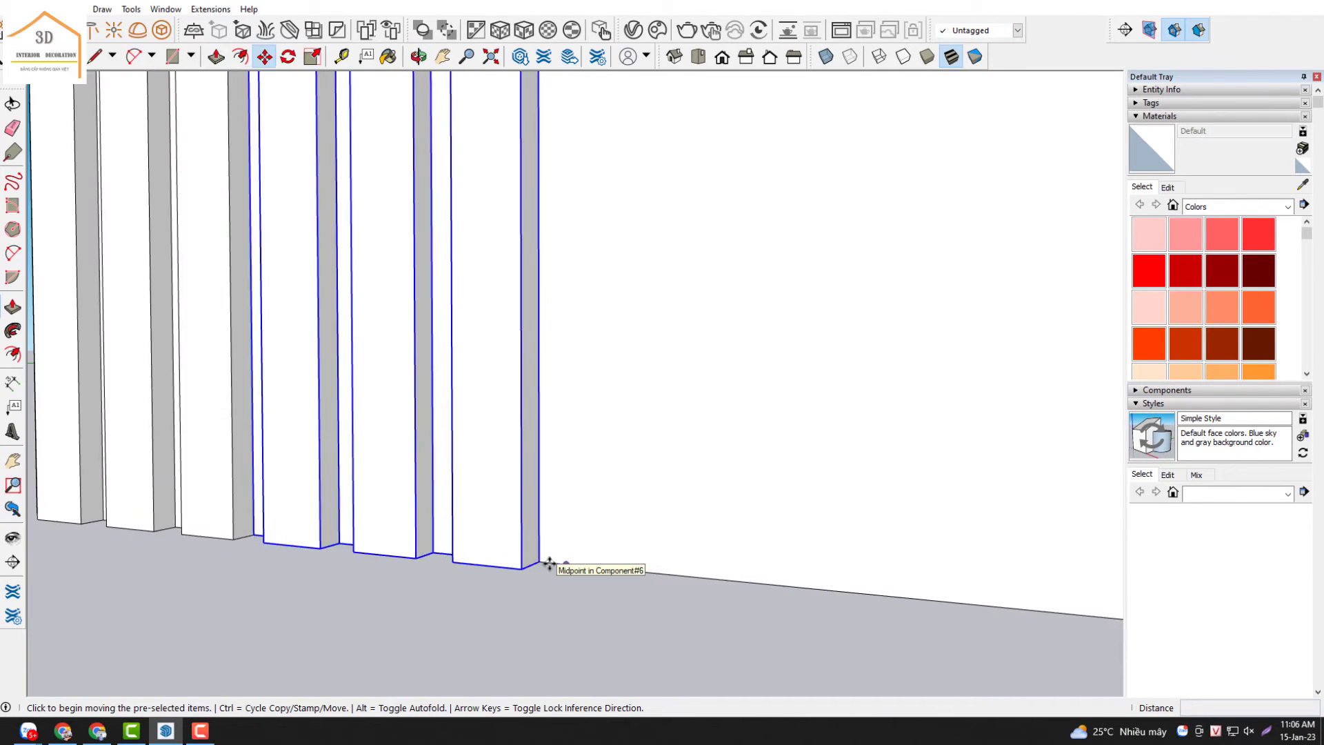
{"action": "scroll", "coordinate": [534, 564], "scroll_direction": "up", "scroll_amount": 1}
{"action": "scroll", "coordinate": [533, 564], "scroll_direction": "down", "scroll_amount": 3}
{"action": "left_click", "coordinate": [533, 564]}
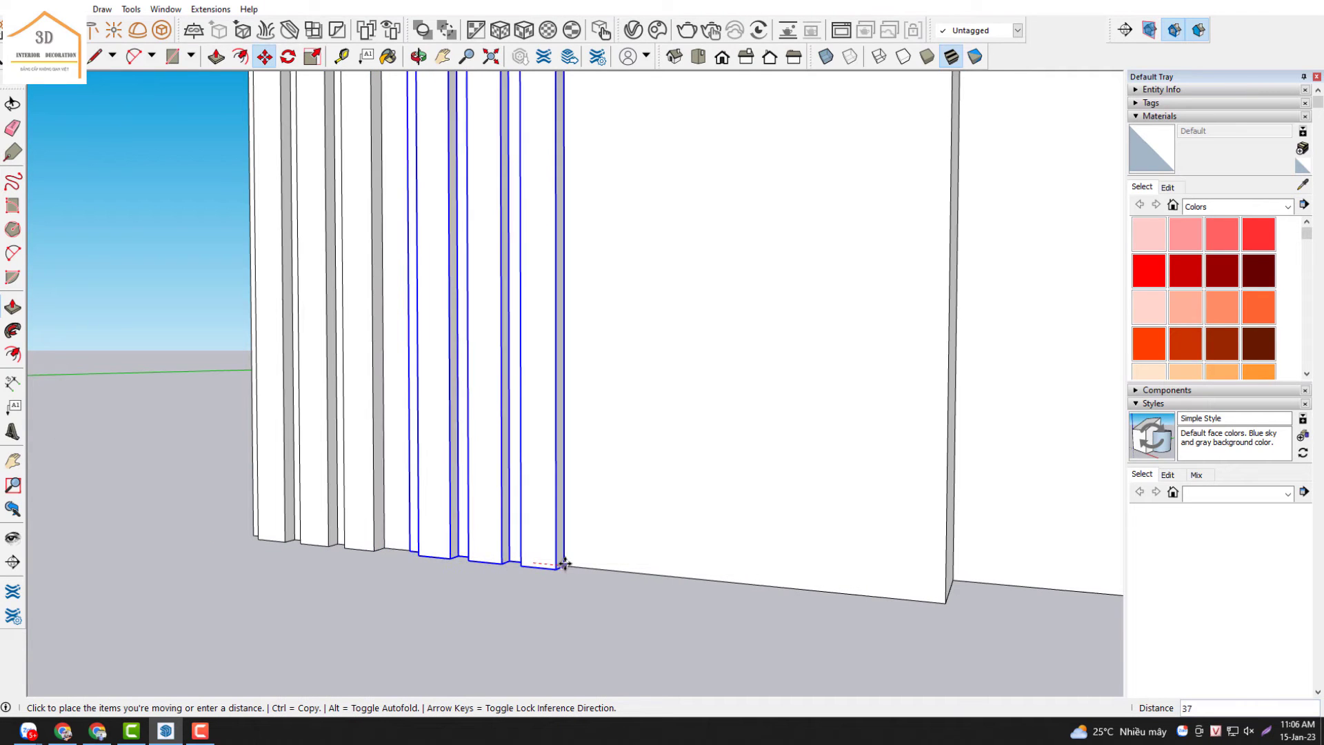
{"action": "key", "text": "ctrl"}
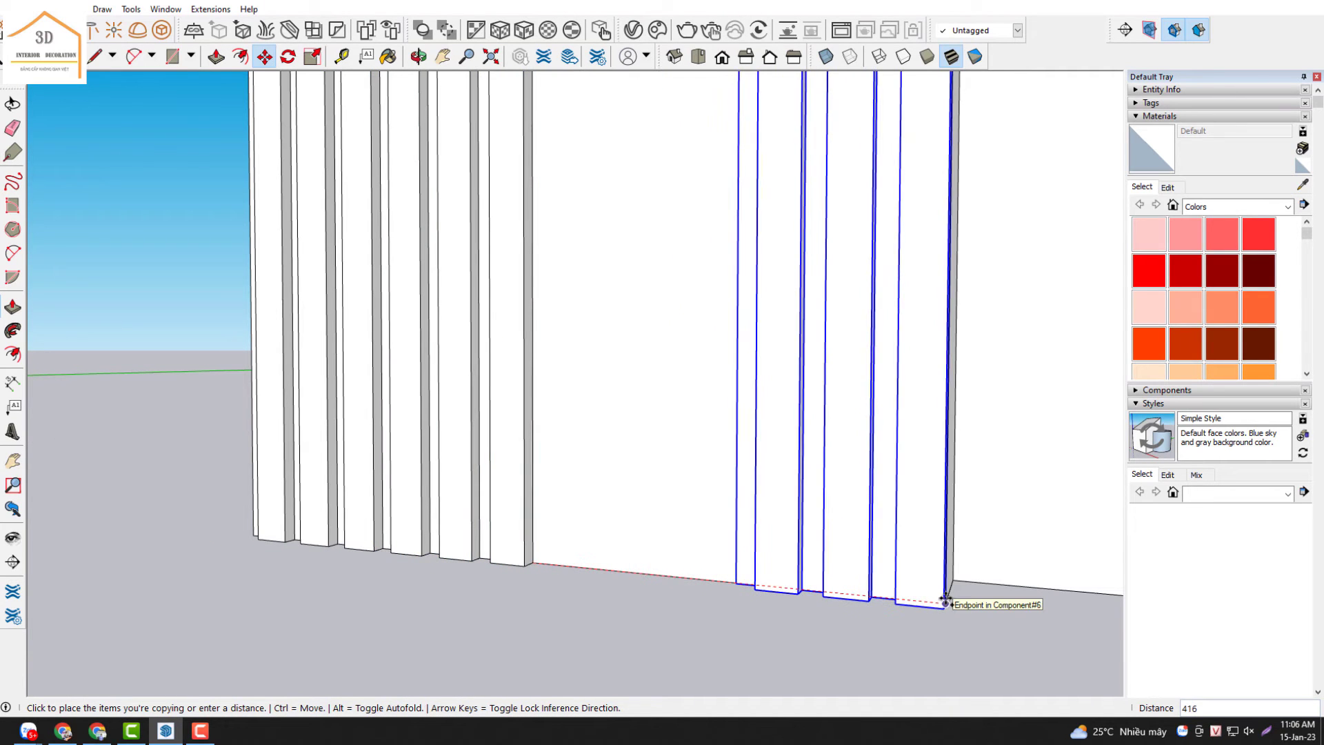
{"action": "left_click", "coordinate": [944, 602]}
{"action": "scroll", "coordinate": [559, 420], "scroll_direction": "down", "scroll_amount": 2}
{"action": "scroll", "coordinate": [602, 484], "scroll_direction": "down", "scroll_amount": 2}
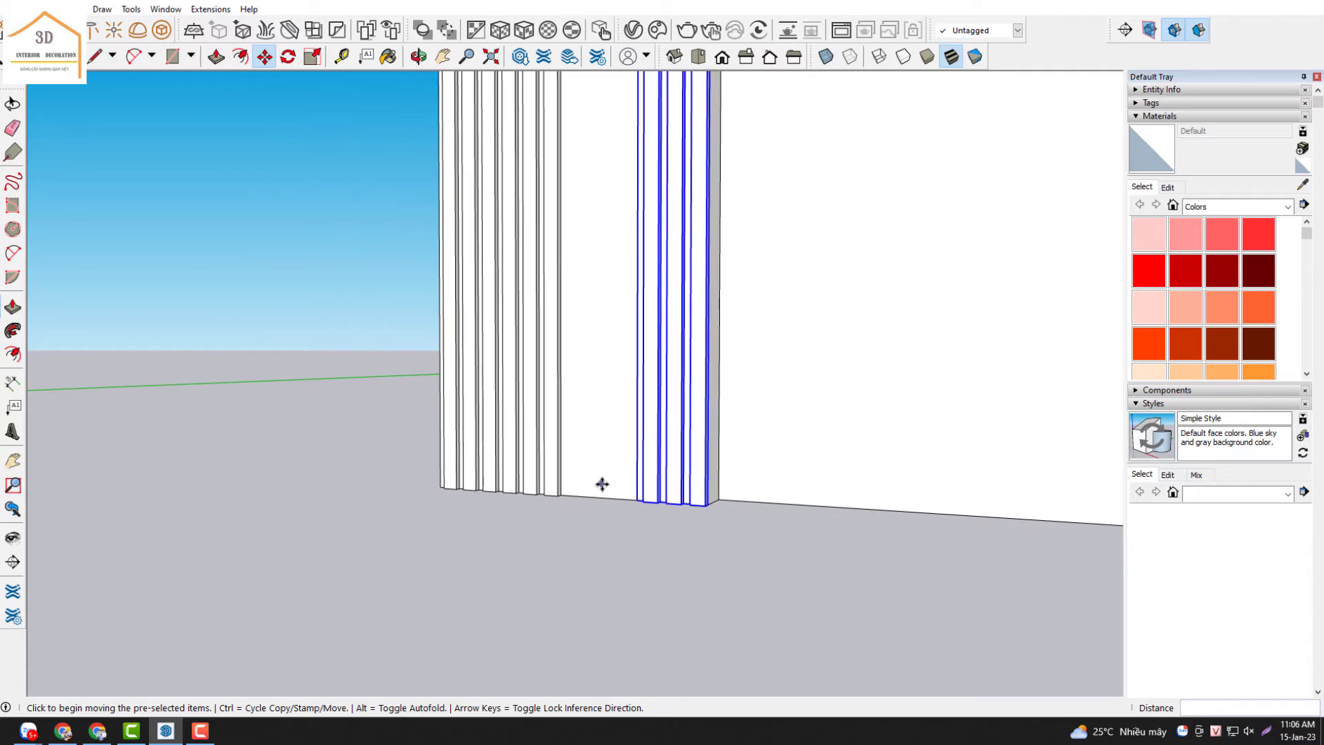
{"action": "scroll", "coordinate": [601, 485], "scroll_direction": "down", "scroll_amount": 1}
{"action": "scroll", "coordinate": [601, 485], "scroll_direction": "down", "scroll_amount": 1}
{"action": "scroll", "coordinate": [601, 484], "scroll_direction": "down", "scroll_amount": 1}
{"action": "scroll", "coordinate": [601, 484], "scroll_direction": "down", "scroll_amount": 2}
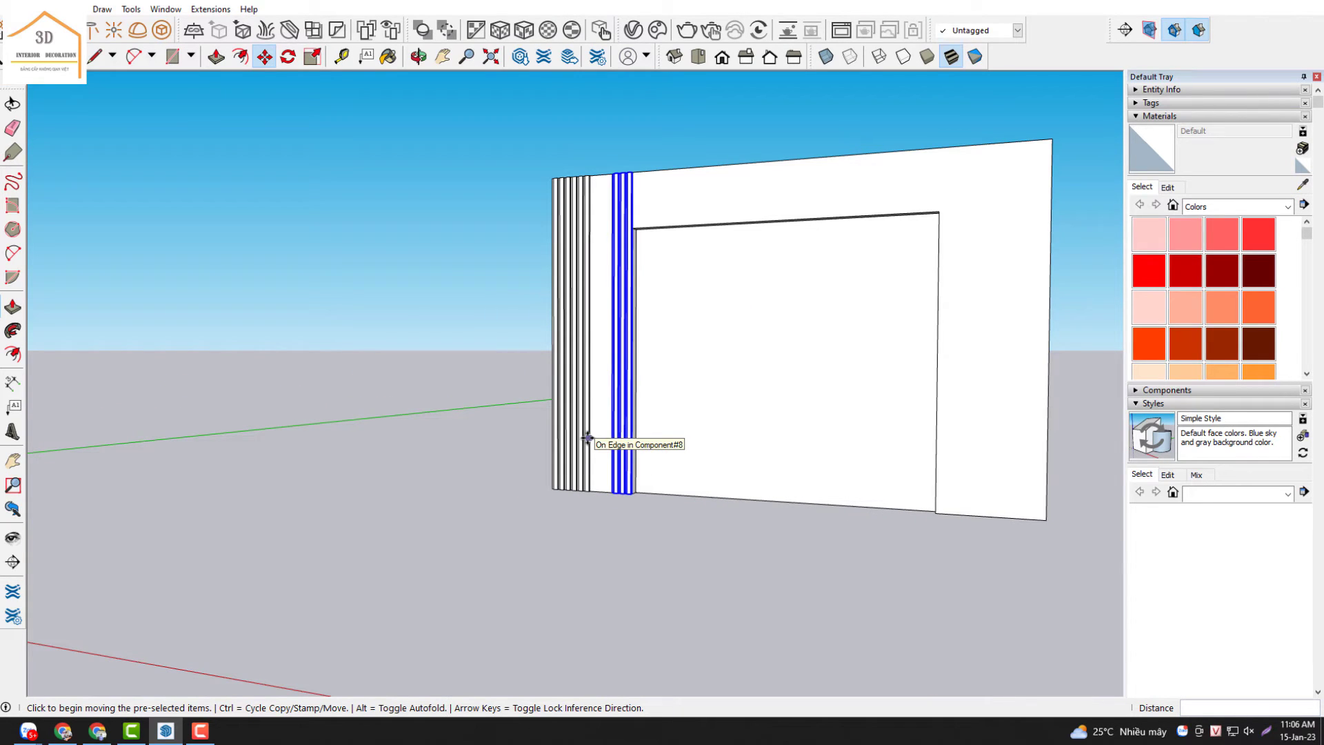
- Clear the slat selection and orbit to look down on the panel's top edge
{"action": "middle_click_drag", "start_coordinate": [587, 439], "coordinate": [444, 186]}
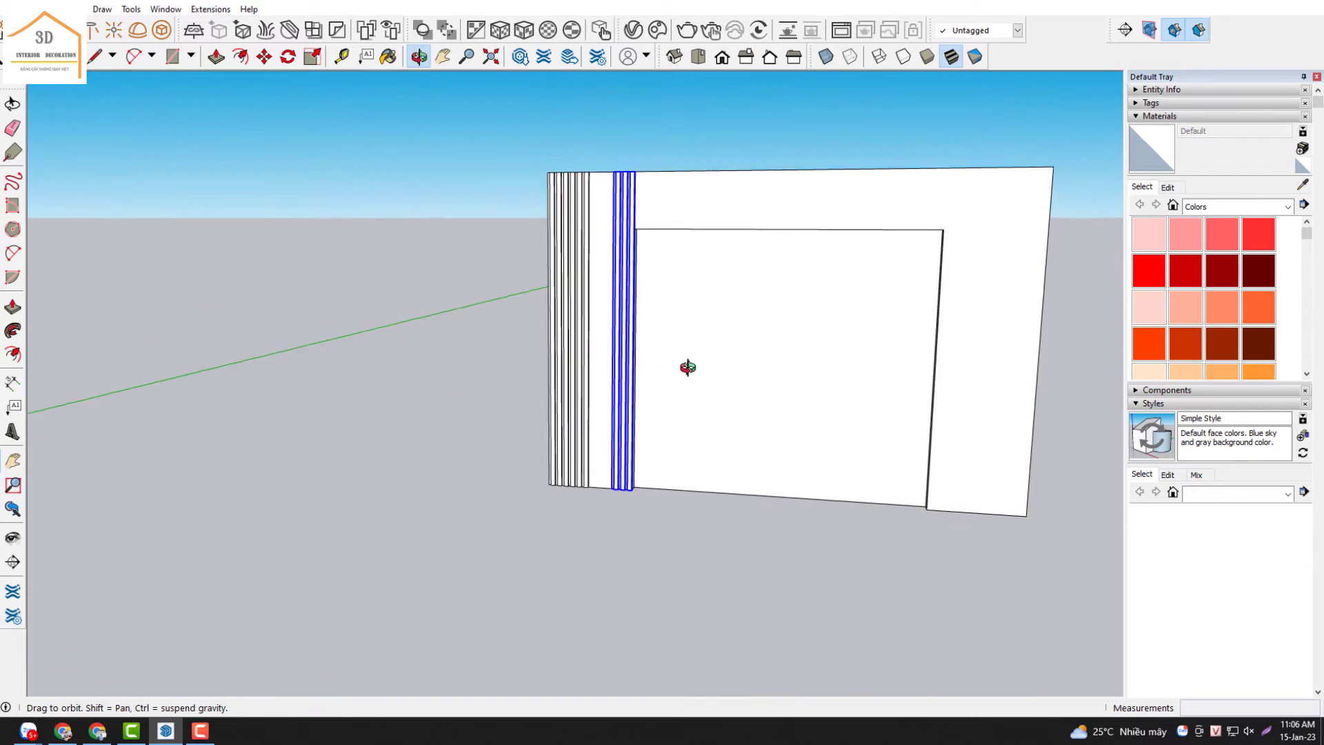
{"action": "key", "text": "space"}
{"action": "left_click", "coordinate": [444, 187]}
{"action": "scroll", "coordinate": [656, 266], "scroll_direction": "up", "scroll_amount": 2}
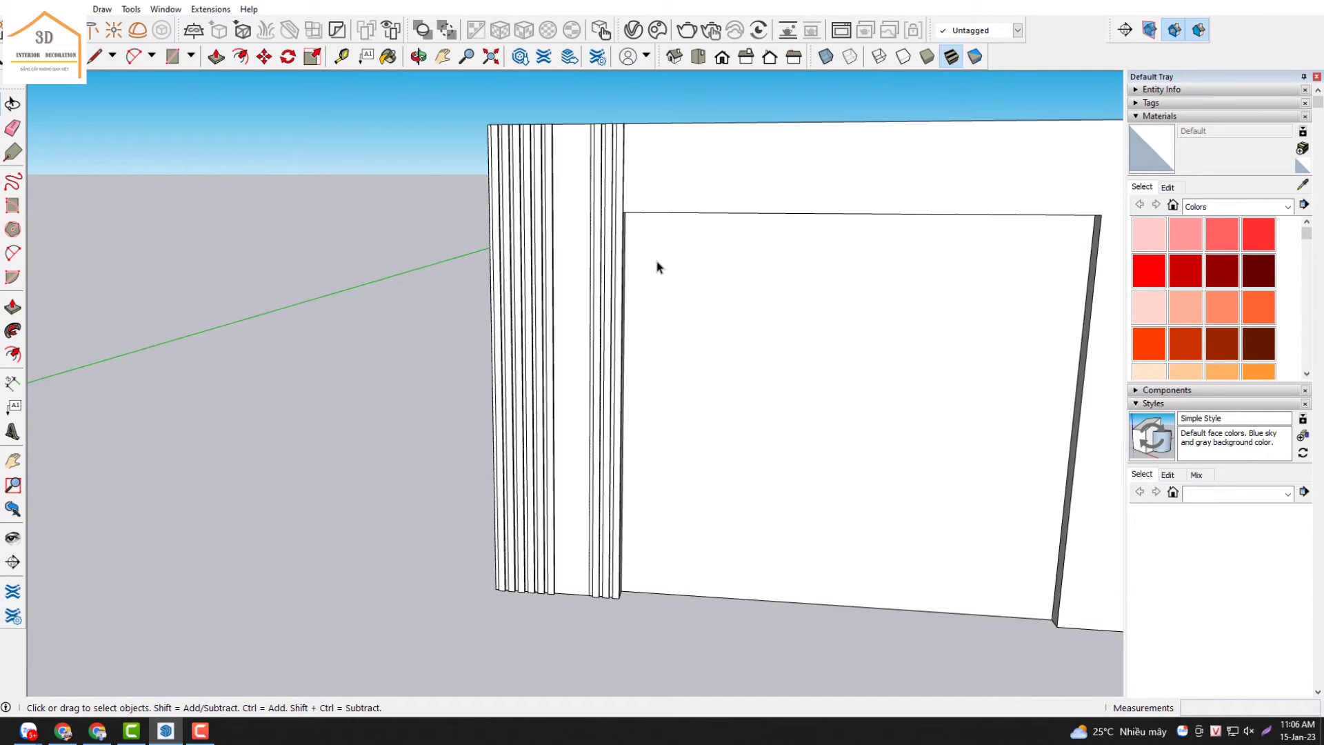
{"action": "scroll", "coordinate": [656, 266], "scroll_direction": "down", "scroll_amount": 2}
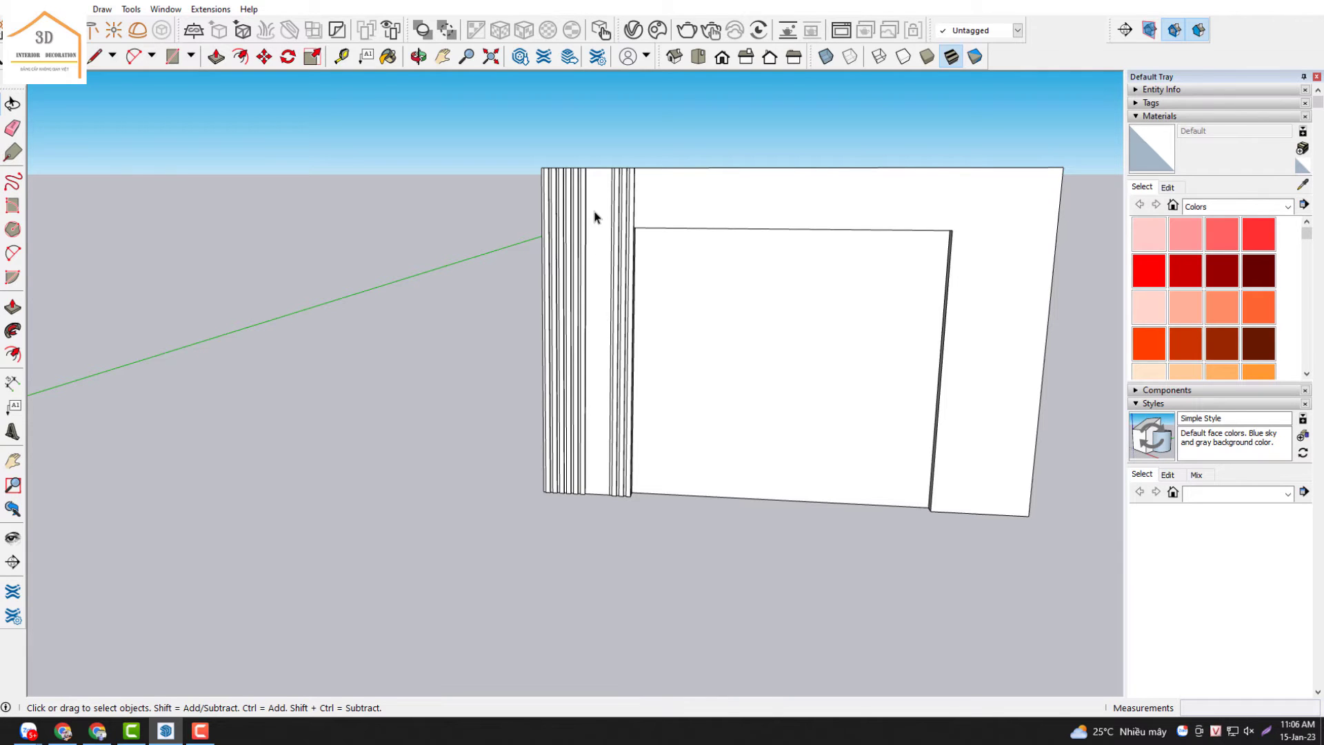
{"action": "middle_click_drag", "start_coordinate": [594, 216], "coordinate": [603, 227]}
{"action": "scroll", "coordinate": [597, 195], "scroll_direction": "up", "scroll_amount": 2}
{"action": "scroll", "coordinate": [600, 196], "scroll_direction": "up", "scroll_amount": 2}
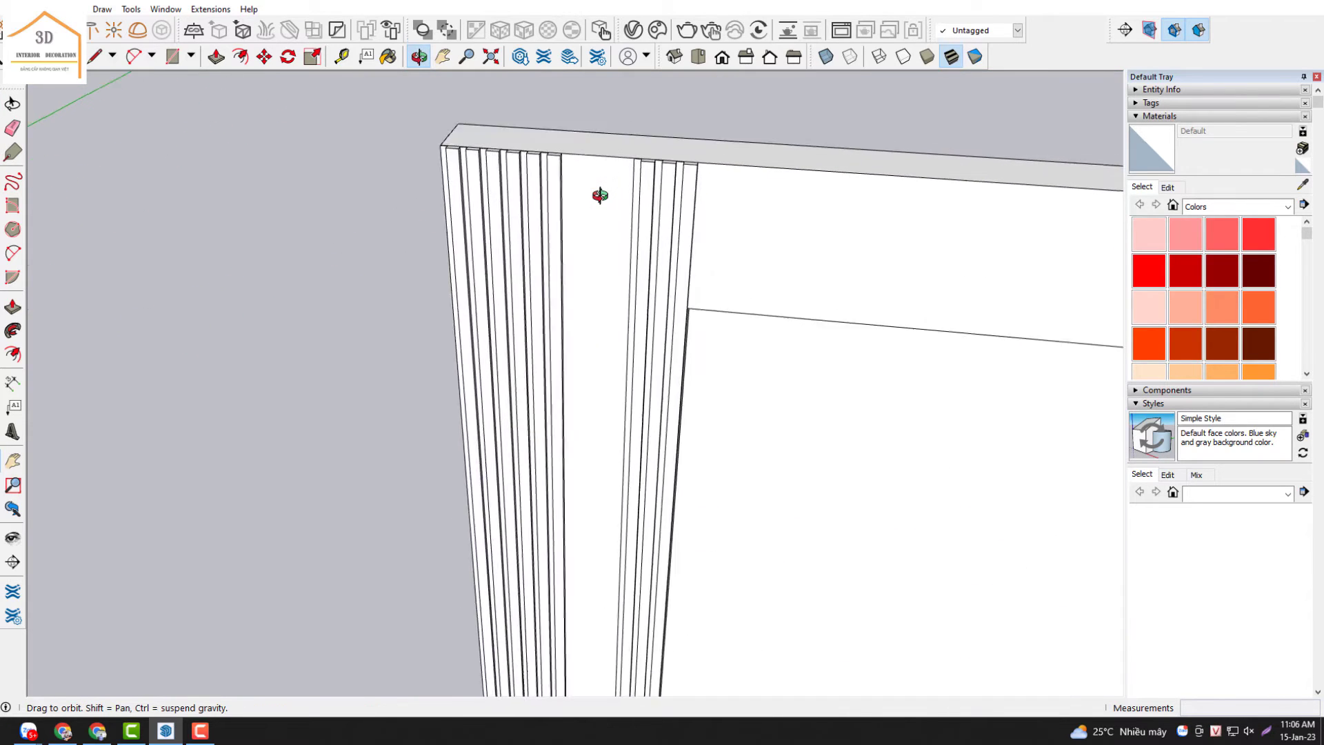
{"action": "scroll", "coordinate": [600, 196], "scroll_direction": "up", "scroll_amount": 1}
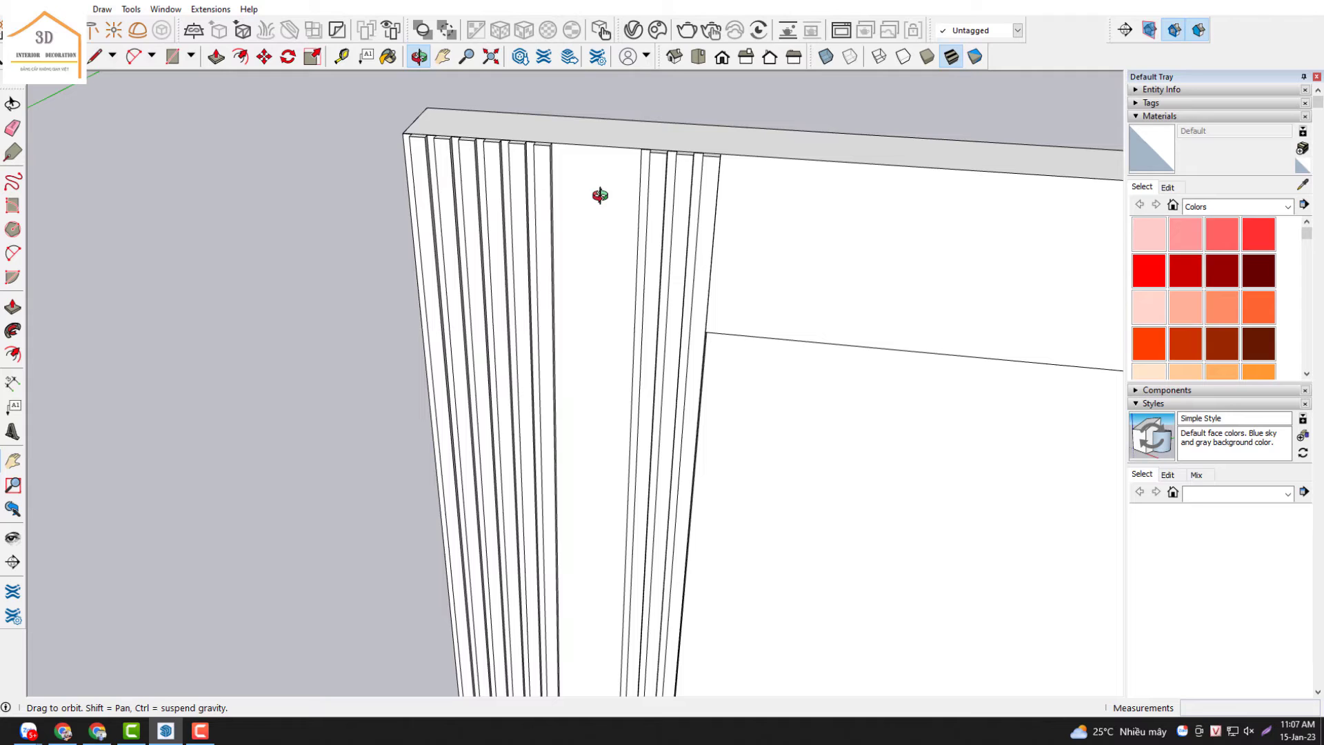
{"action": "scroll", "coordinate": [593, 229], "scroll_direction": "down", "scroll_amount": 1}
{"action": "scroll", "coordinate": [591, 228], "scroll_direction": "down", "scroll_amount": 1}
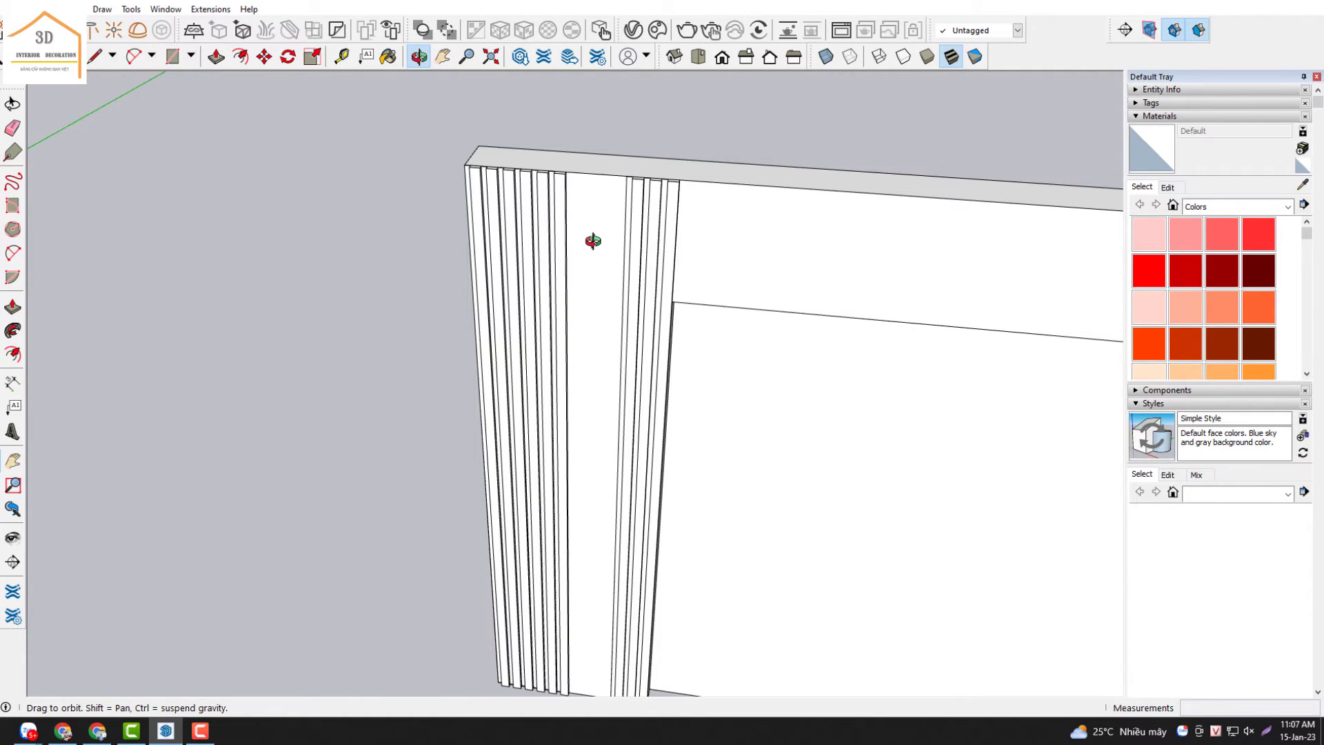
- Delete the stray vertical edge on the panel face so the faces merge
{"action": "left_click_drag", "start_coordinate": [592, 240], "coordinate": [582, 187]}
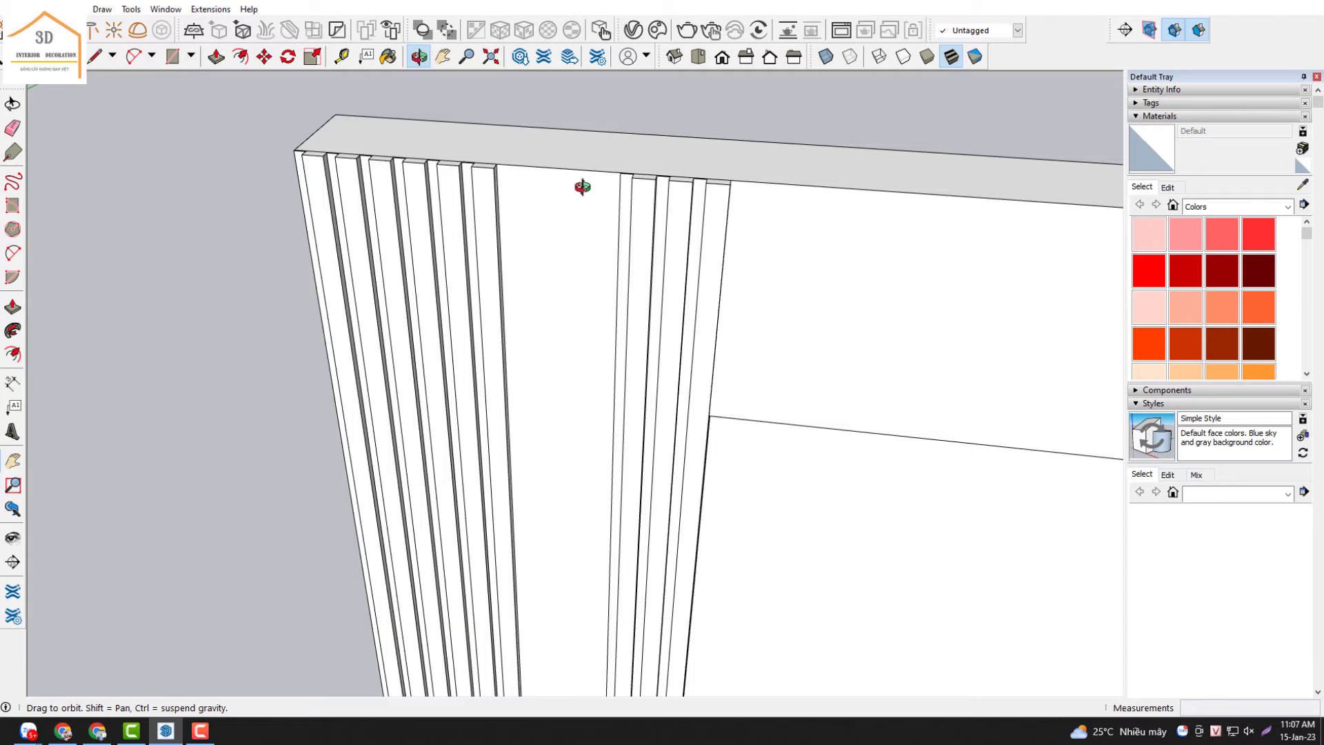
{"action": "left_click_drag", "start_coordinate": [582, 186], "coordinate": [590, 195]}
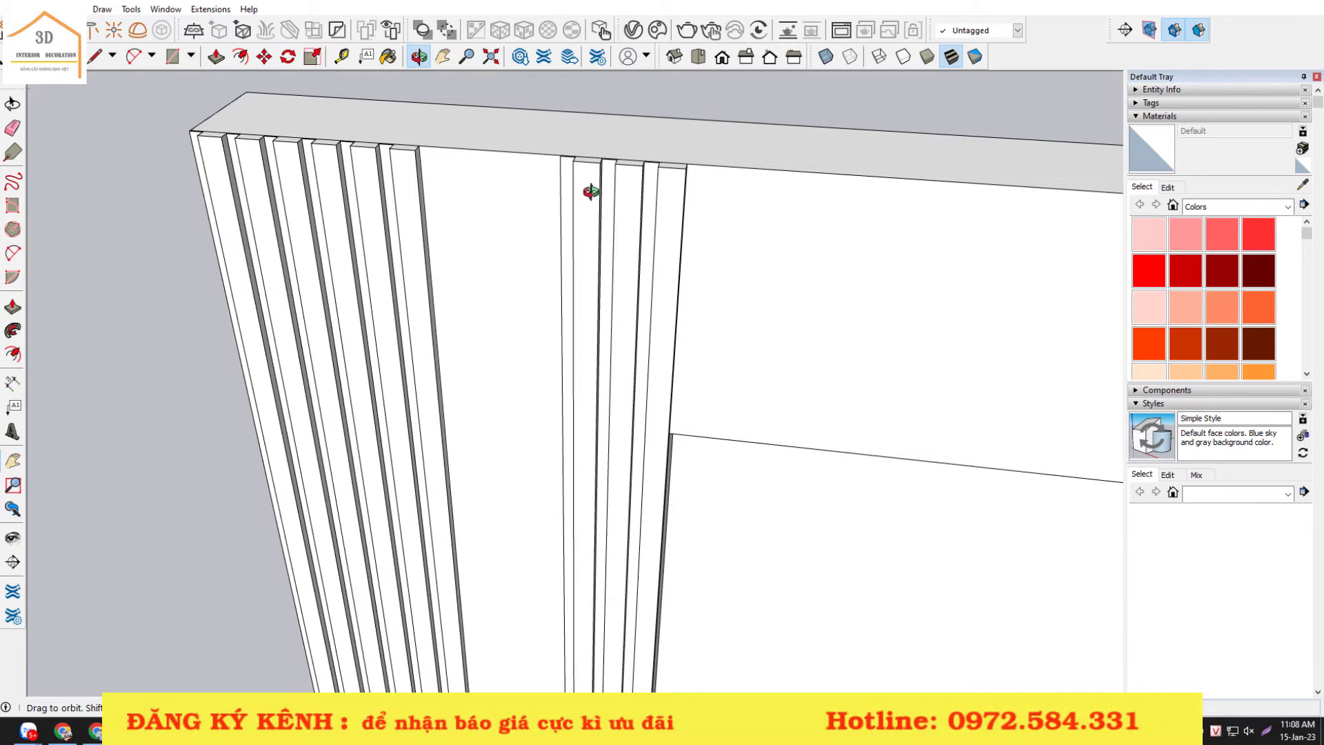
{"action": "key", "text": "space"}
{"action": "left_click", "coordinate": [564, 183]}
{"action": "key", "text": "Delete"}
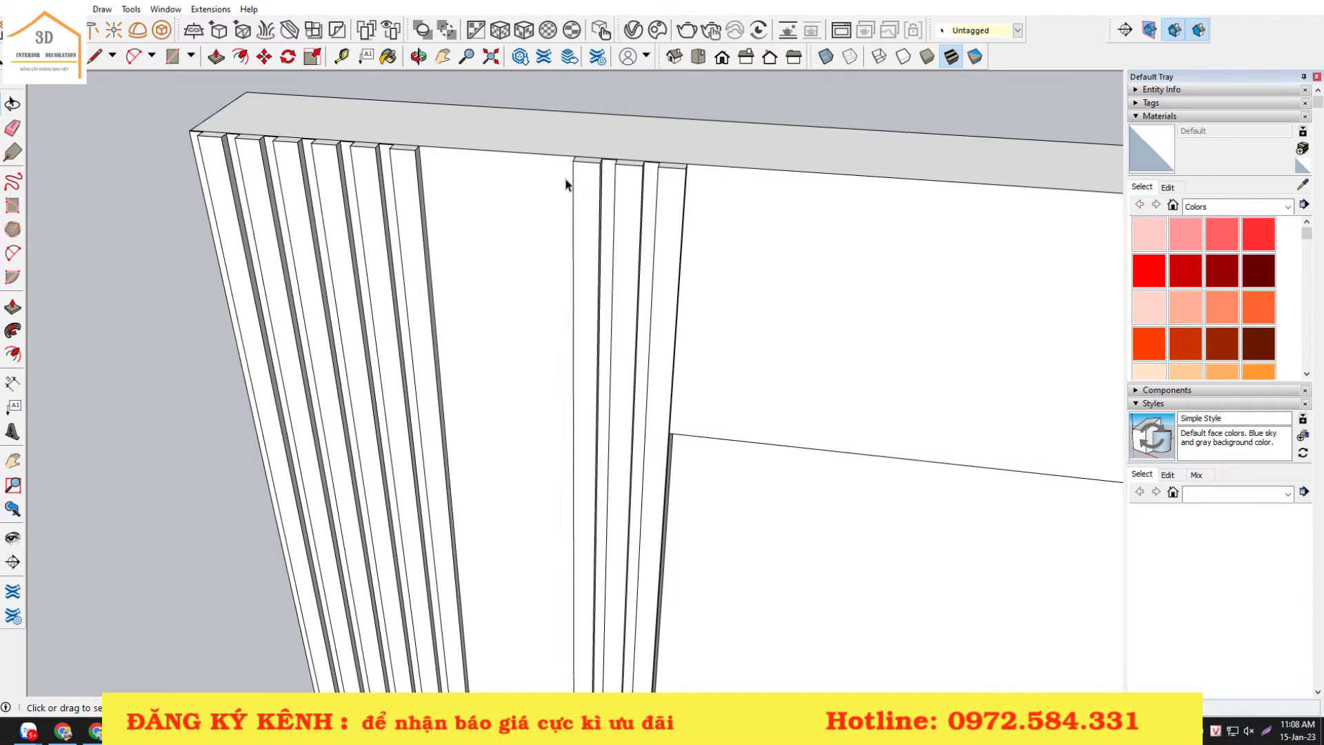
{"action": "scroll", "coordinate": [449, 168], "scroll_direction": "up", "scroll_amount": 2}
- Begin a rectangle at the slat's top corner, check the panel's bottom, then abandon it
{"action": "key", "text": "r"}
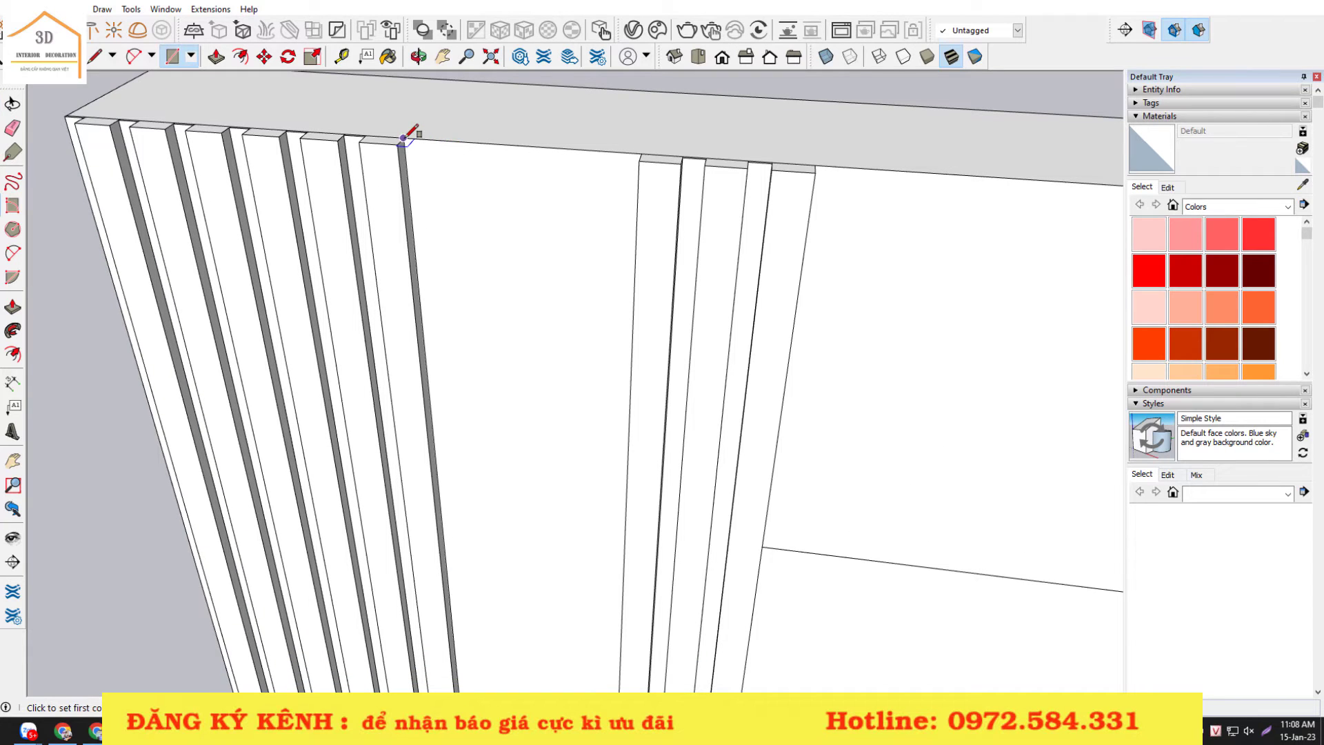
{"action": "left_click", "coordinate": [406, 136]}
{"action": "scroll", "coordinate": [407, 135], "scroll_direction": "down", "scroll_amount": 2}
{"action": "scroll", "coordinate": [414, 135], "scroll_direction": "down", "scroll_amount": 1}
{"action": "scroll", "coordinate": [422, 132], "scroll_direction": "down", "scroll_amount": 2}
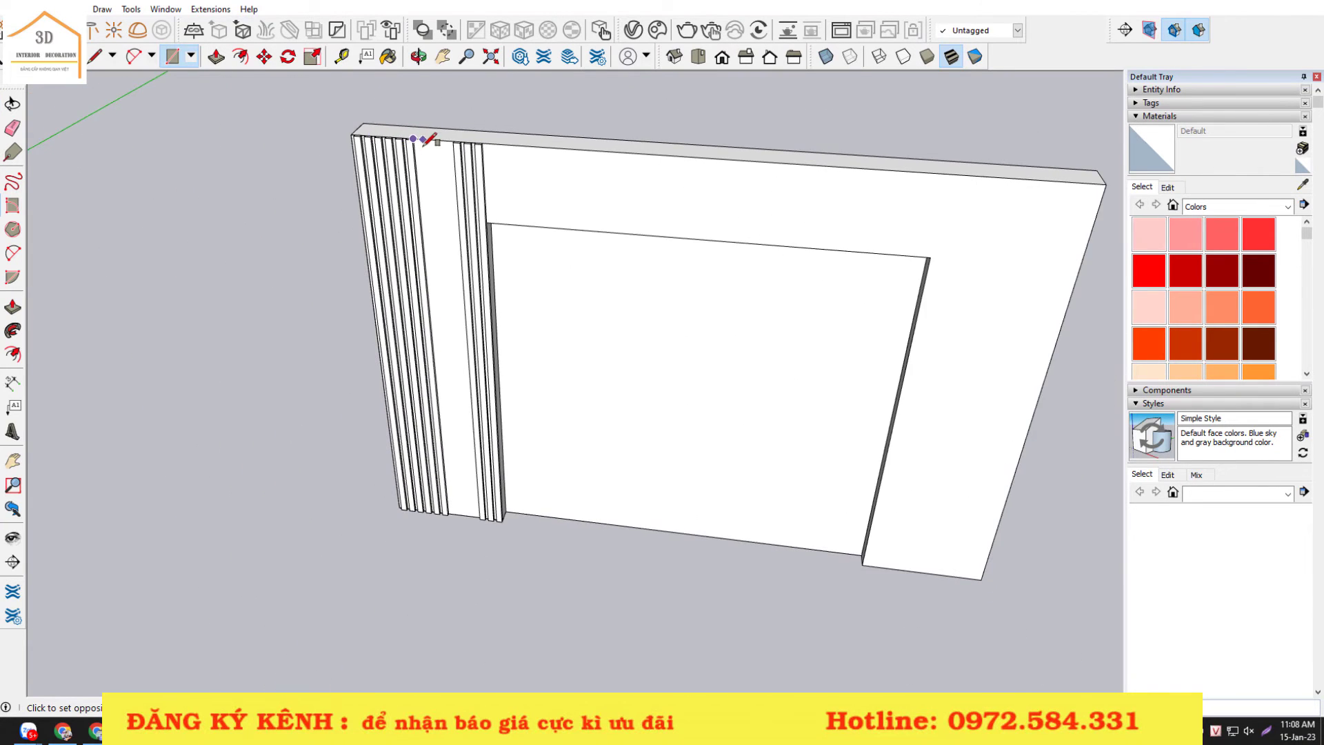
{"action": "mouse_move", "coordinate": [435, 133]}
{"action": "middle_mouse_down"}
{"action": "mouse_move", "coordinate": [674, 251]}
{"action": "mouse_move", "coordinate": [509, 659]}
{"action": "middle_mouse_up"}
{"action": "scroll", "coordinate": [490, 558], "scroll_direction": "up", "scroll_amount": 2}
{"action": "scroll", "coordinate": [489, 555], "scroll_direction": "up", "scroll_amount": 2}
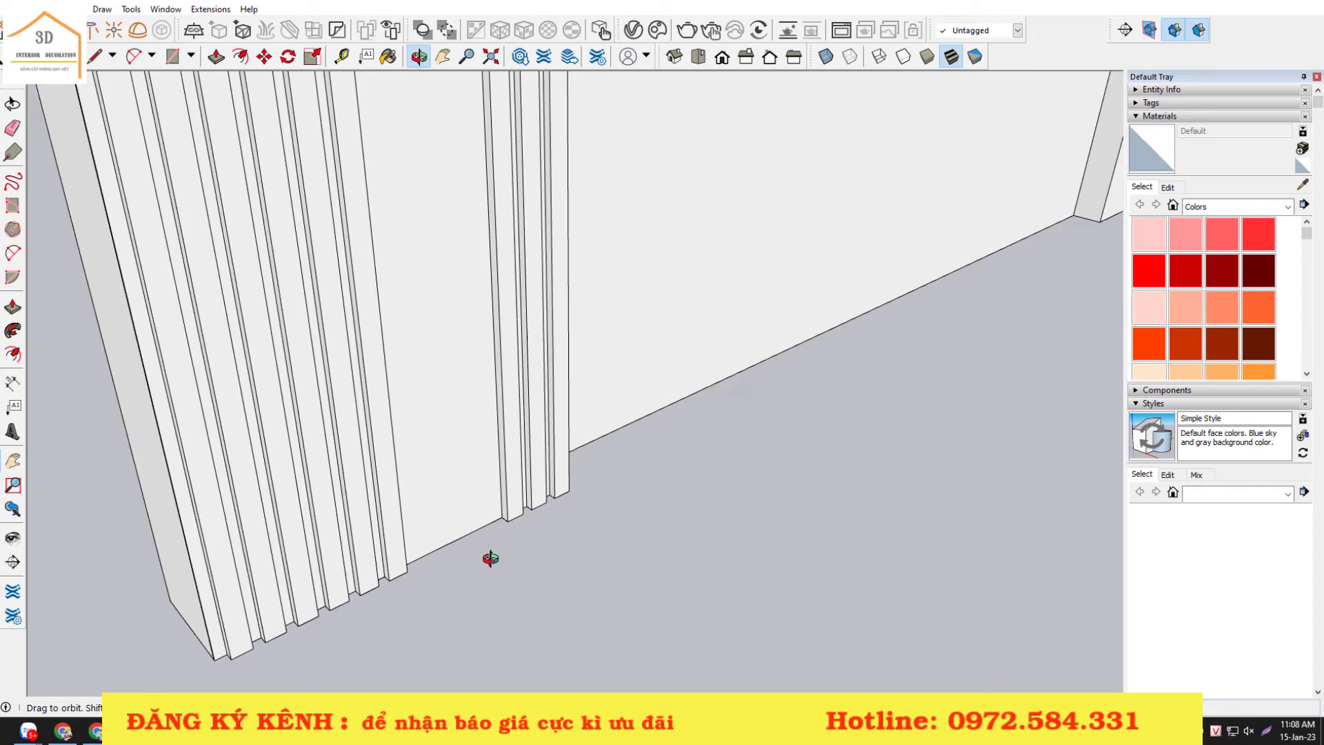
{"action": "scroll", "coordinate": [505, 551], "scroll_direction": "up", "scroll_amount": 1}
{"action": "key", "text": "space"}
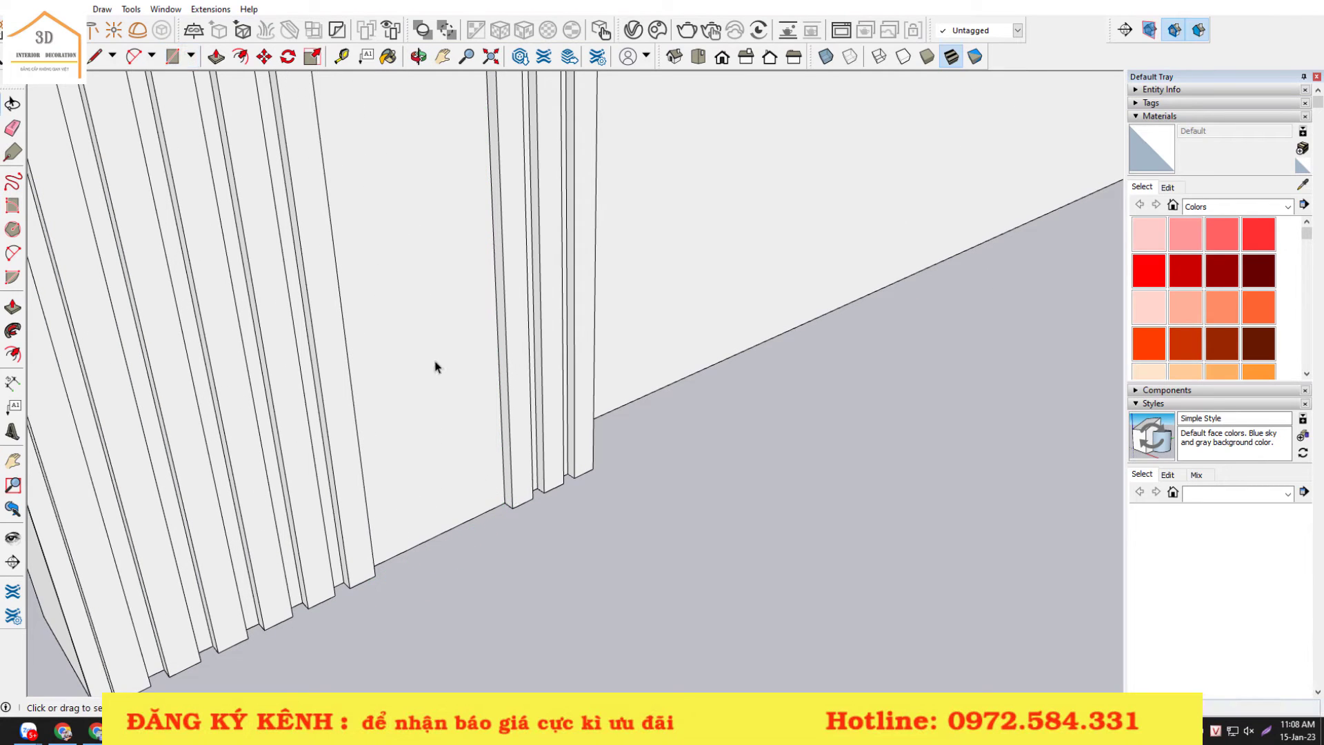
{"action": "key", "text": "p"}
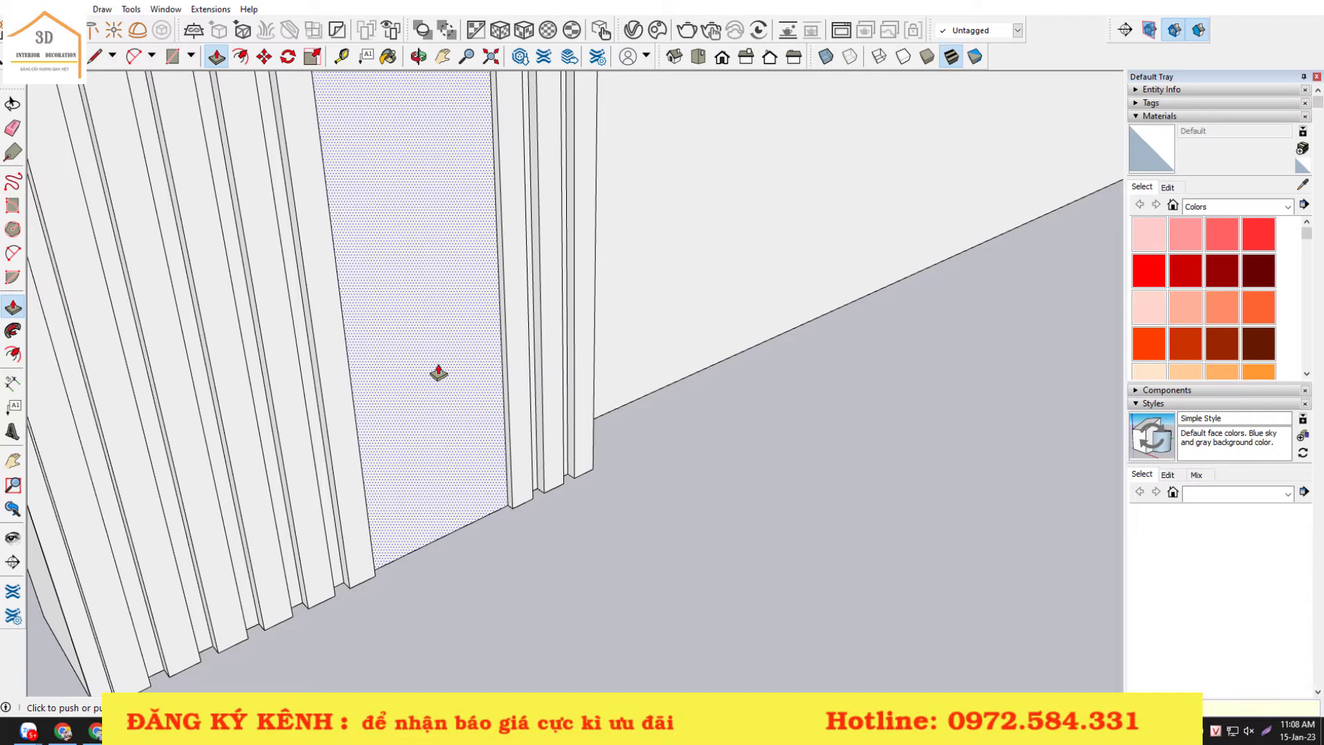
- Make the tall board beside the right slat group into component Component#9
{"action": "key", "text": "space"}
{"action": "left_click", "coordinate": [438, 369]}
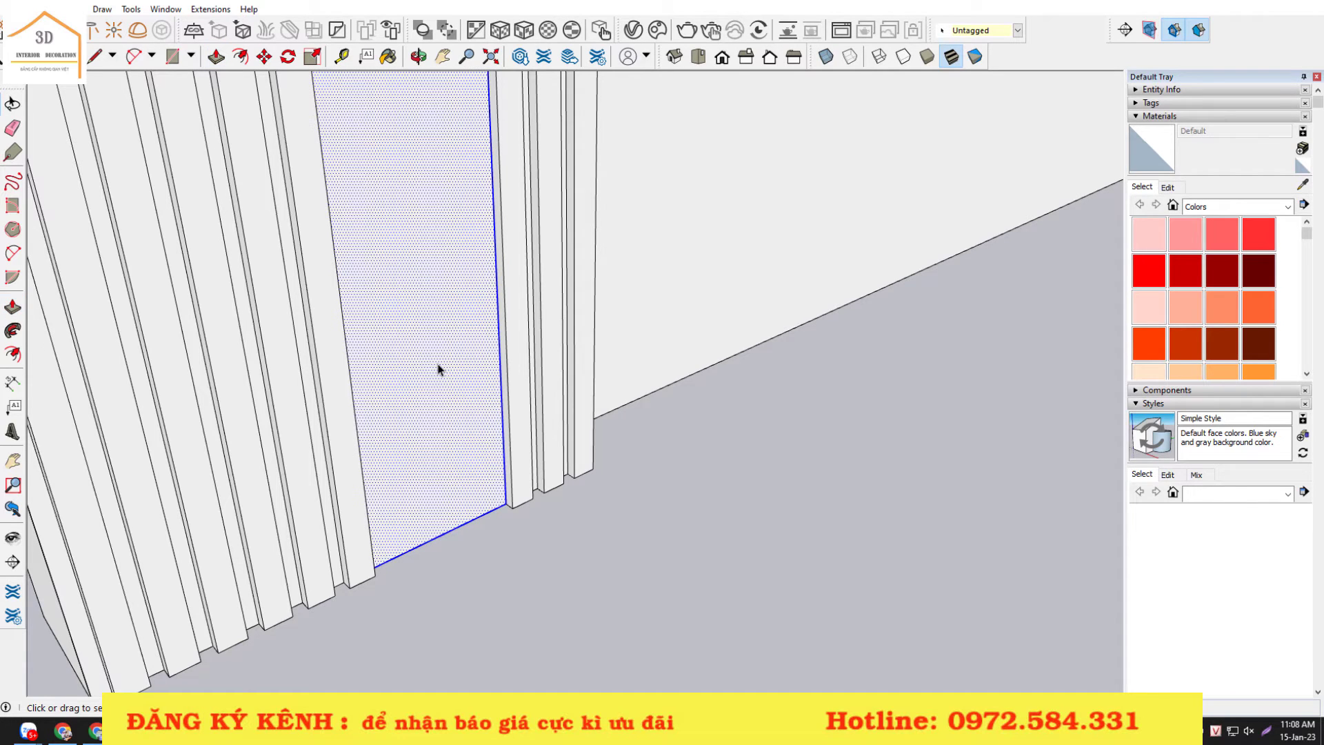
{"action": "key", "text": "g"}
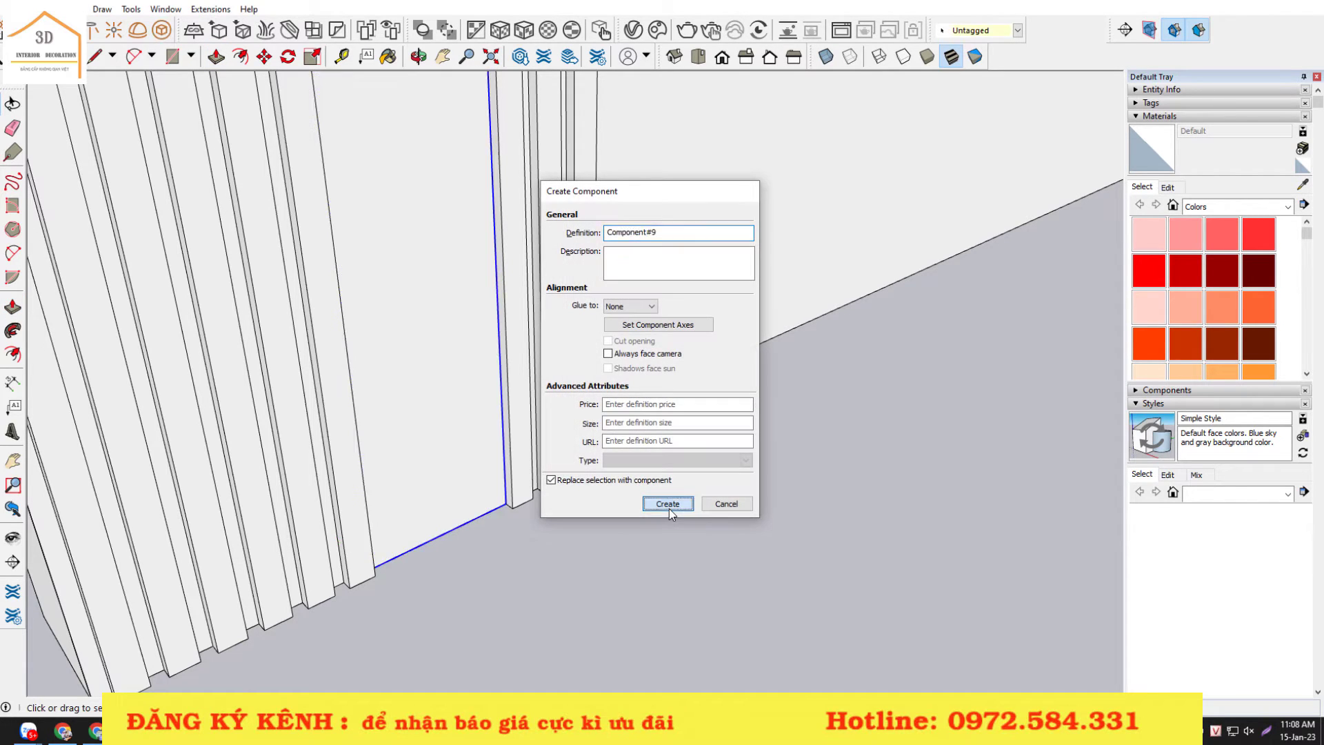
{"action": "left_click", "coordinate": [669, 507]}
{"action": "scroll", "coordinate": [545, 534], "scroll_direction": "down", "scroll_amount": 3}
{"action": "scroll", "coordinate": [540, 527], "scroll_direction": "down", "scroll_amount": 3}
{"action": "scroll", "coordinate": [540, 527], "scroll_direction": "down", "scroll_amount": 3}
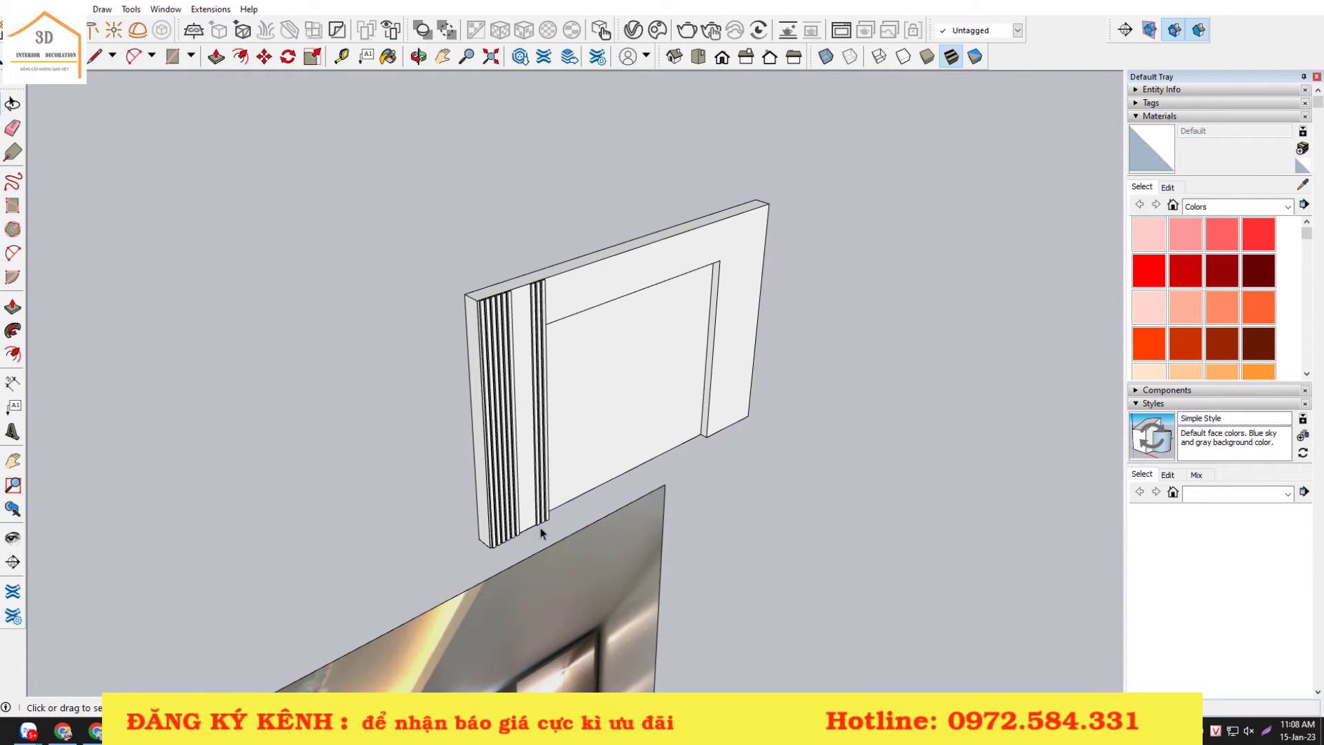
{"action": "key", "text": "o"}
{"action": "mouse_move", "coordinate": [540, 528]}
{"action": "left_mouse_down"}
{"action": "mouse_move", "coordinate": [539, 377]}
{"action": "mouse_move", "coordinate": [519, 366]}
{"action": "left_mouse_up"}
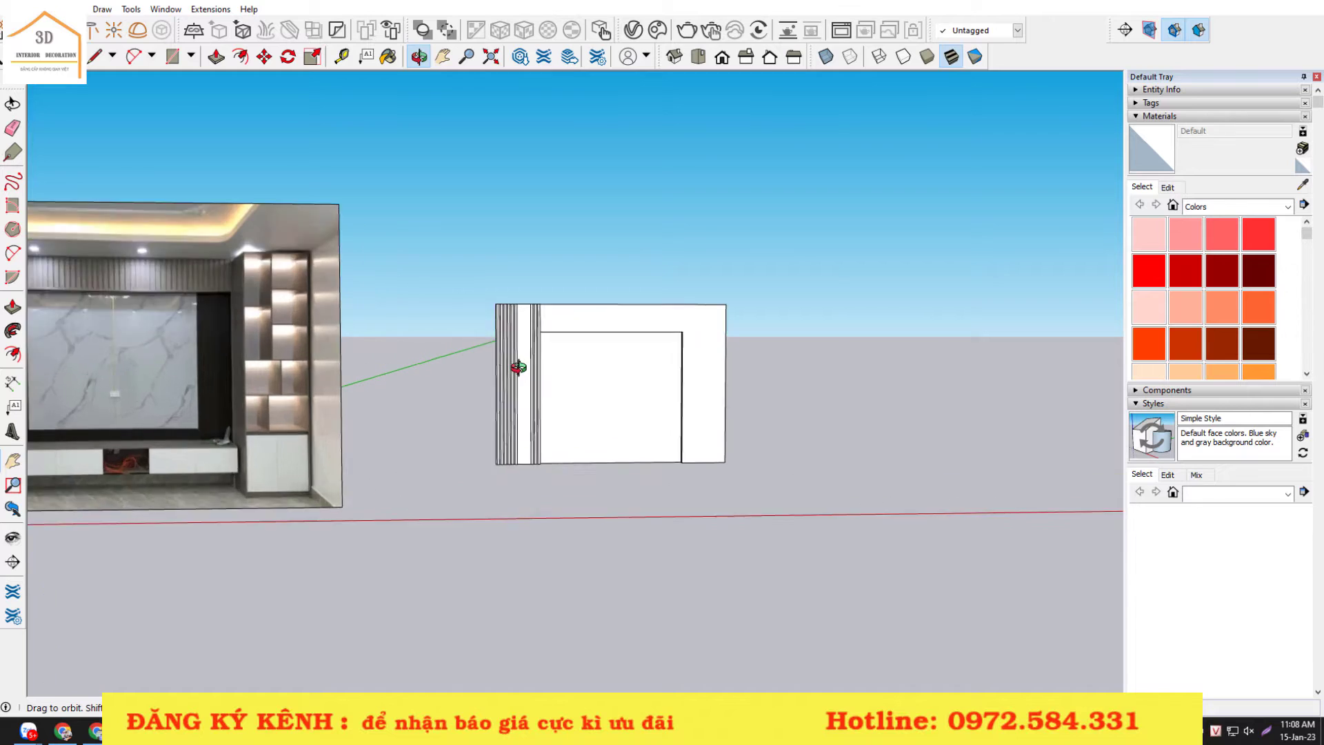
{"action": "scroll", "coordinate": [519, 367], "scroll_direction": "up", "scroll_amount": 2}
{"action": "scroll", "coordinate": [519, 367], "scroll_direction": "up", "scroll_amount": 1}
{"action": "scroll", "coordinate": [519, 367], "scroll_direction": "up", "scroll_amount": 2}
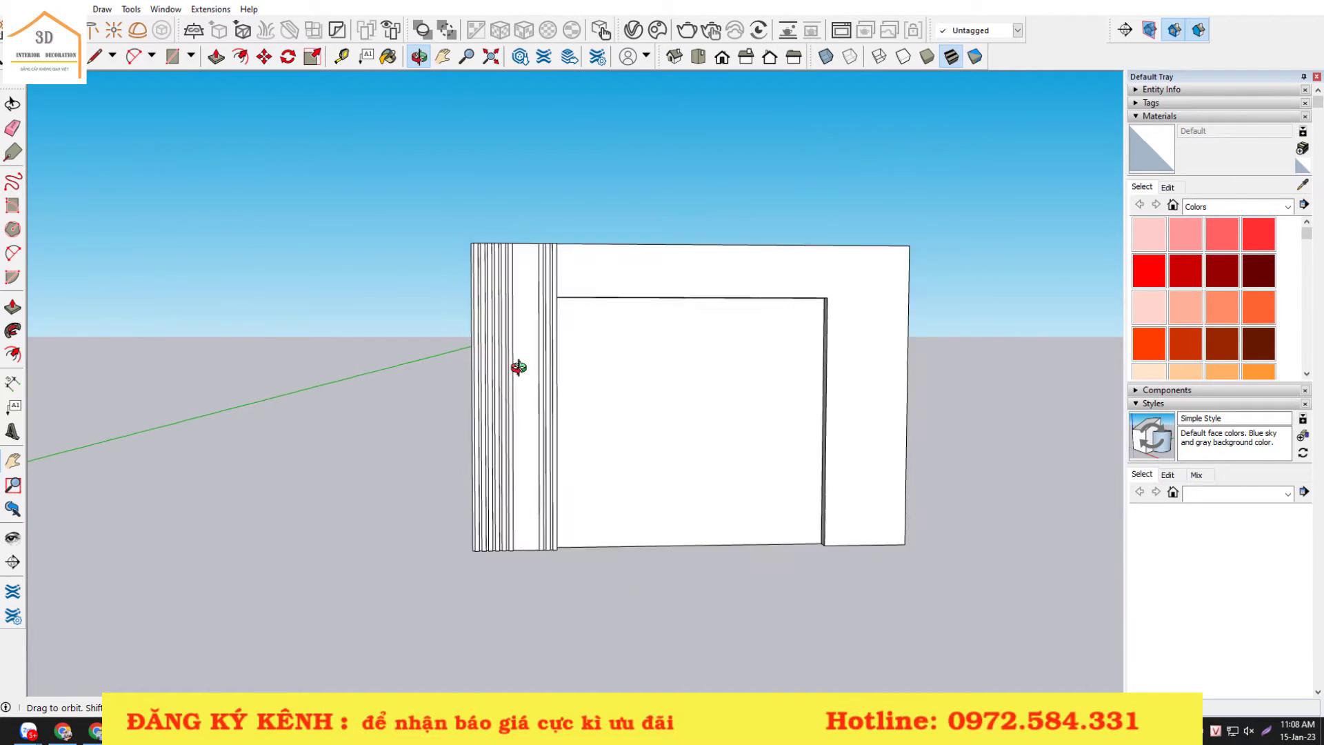
{"action": "scroll", "coordinate": [518, 366], "scroll_direction": "down", "scroll_amount": 2}
{"action": "scroll", "coordinate": [518, 367], "scroll_direction": "down", "scroll_amount": 1}
{"action": "scroll", "coordinate": [518, 366], "scroll_direction": "down", "scroll_amount": 1}
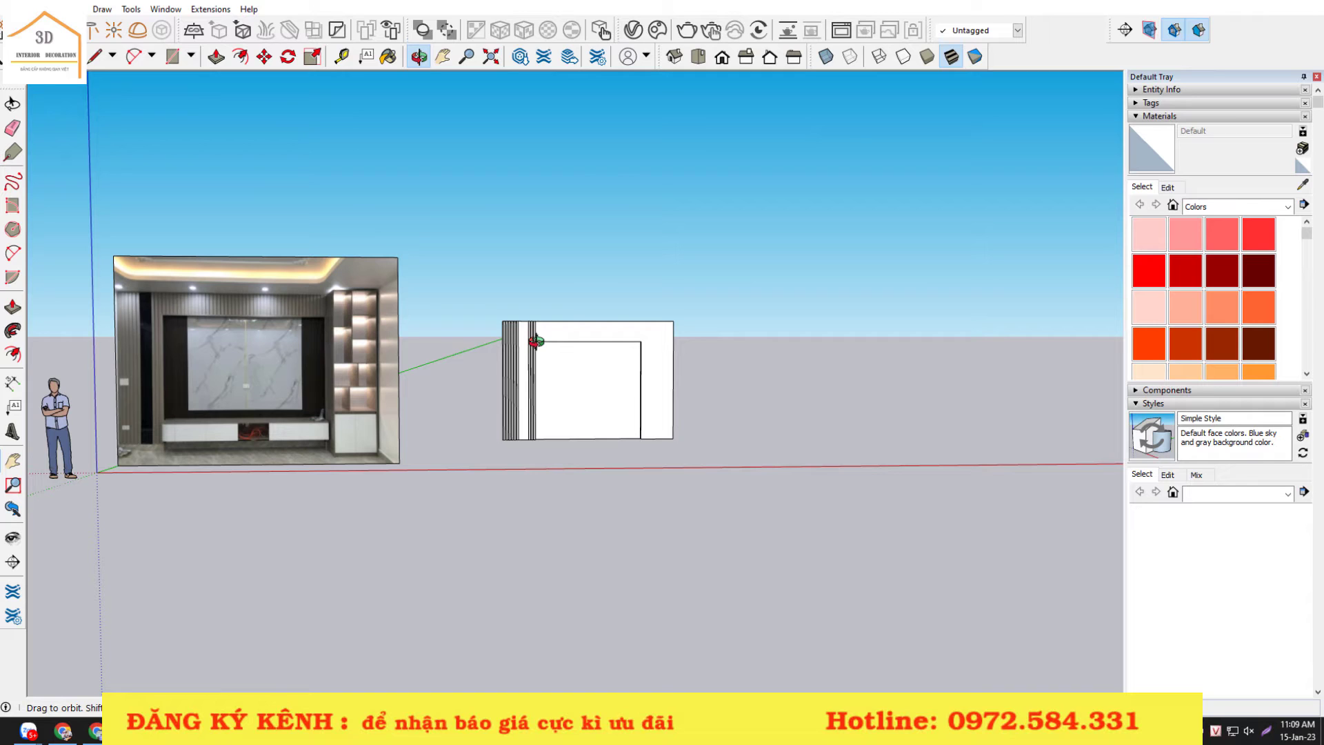
{"action": "scroll", "coordinate": [537, 341], "scroll_direction": "up", "scroll_amount": 3}
{"action": "scroll", "coordinate": [536, 341], "scroll_direction": "down", "scroll_amount": 2}
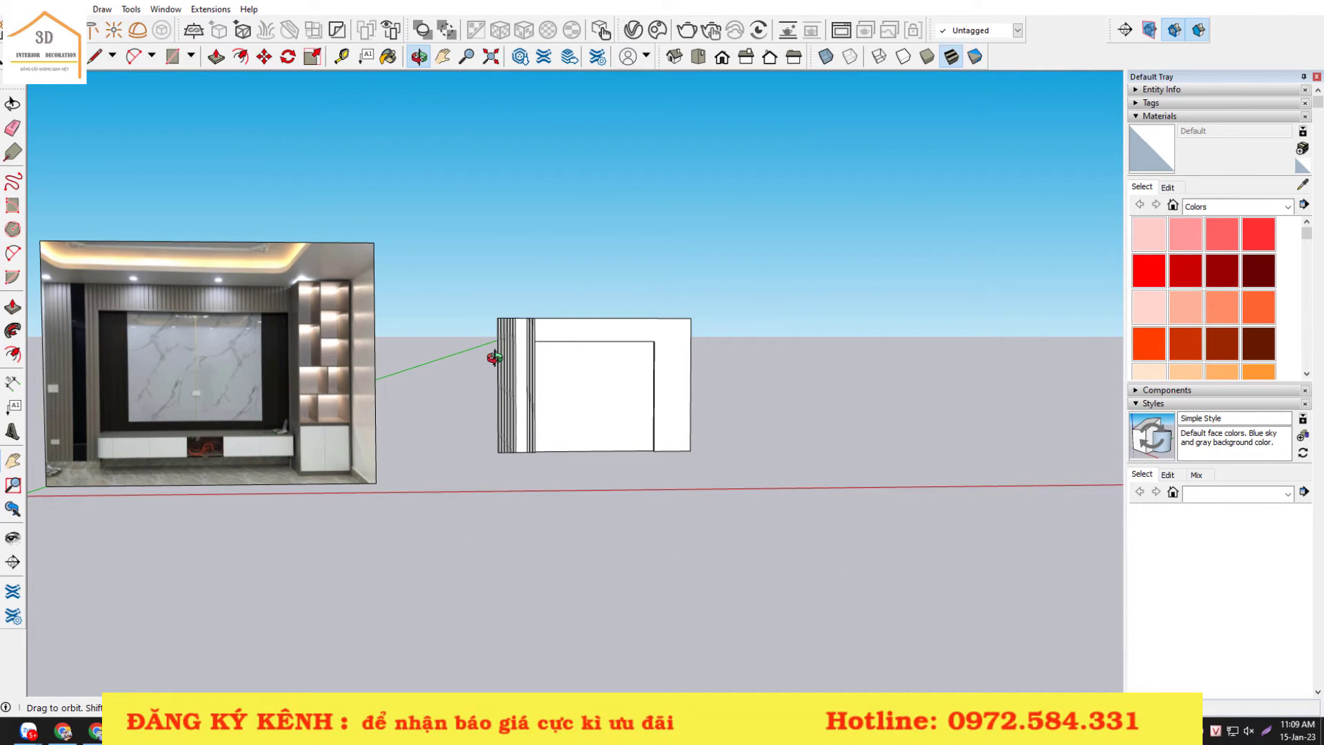
{"action": "scroll", "coordinate": [495, 358], "scroll_direction": "up", "scroll_amount": 2}
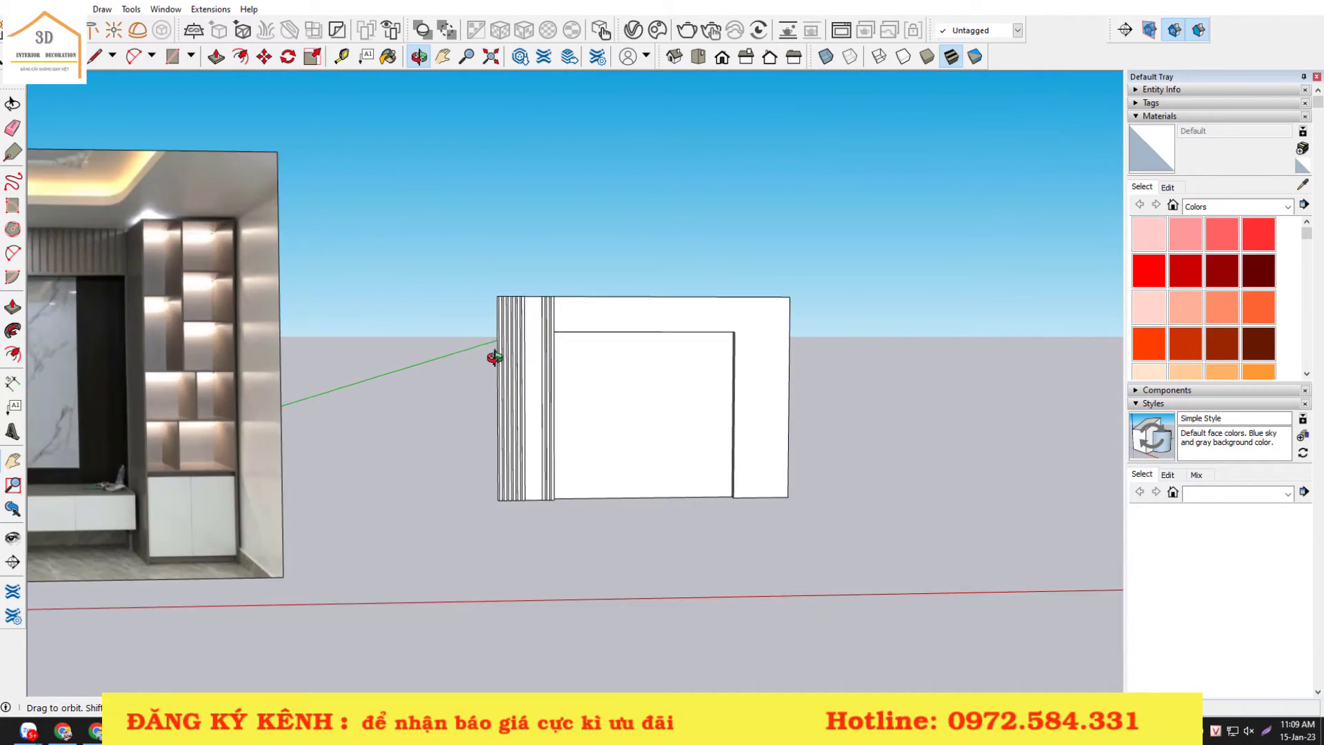
{"action": "scroll", "coordinate": [495, 357], "scroll_direction": "down", "scroll_amount": 1}
{"action": "scroll", "coordinate": [495, 358], "scroll_direction": "down", "scroll_amount": 1}
{"action": "scroll", "coordinate": [494, 358], "scroll_direction": "down", "scroll_amount": 1}
{"action": "scroll", "coordinate": [188, 308], "scroll_direction": "down", "scroll_amount": 1}
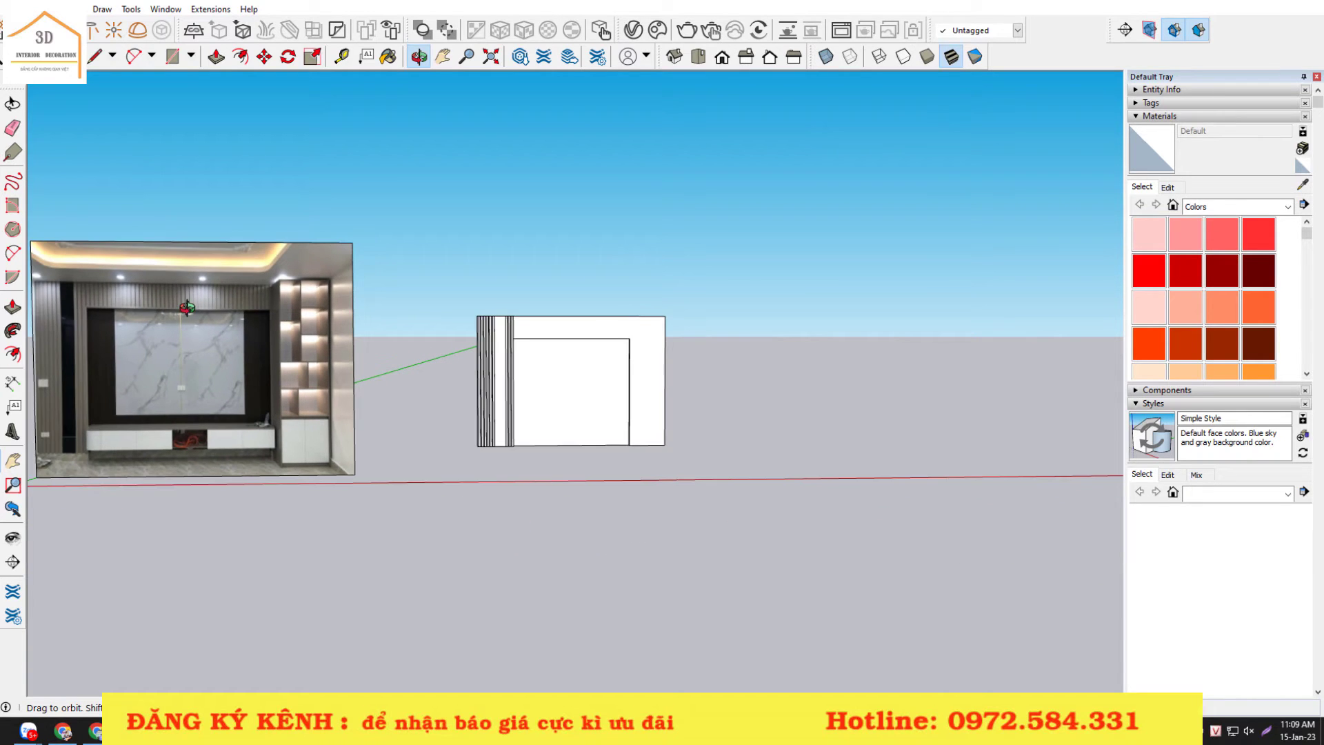
{"action": "scroll", "coordinate": [74, 299], "scroll_direction": "up", "scroll_amount": 2}
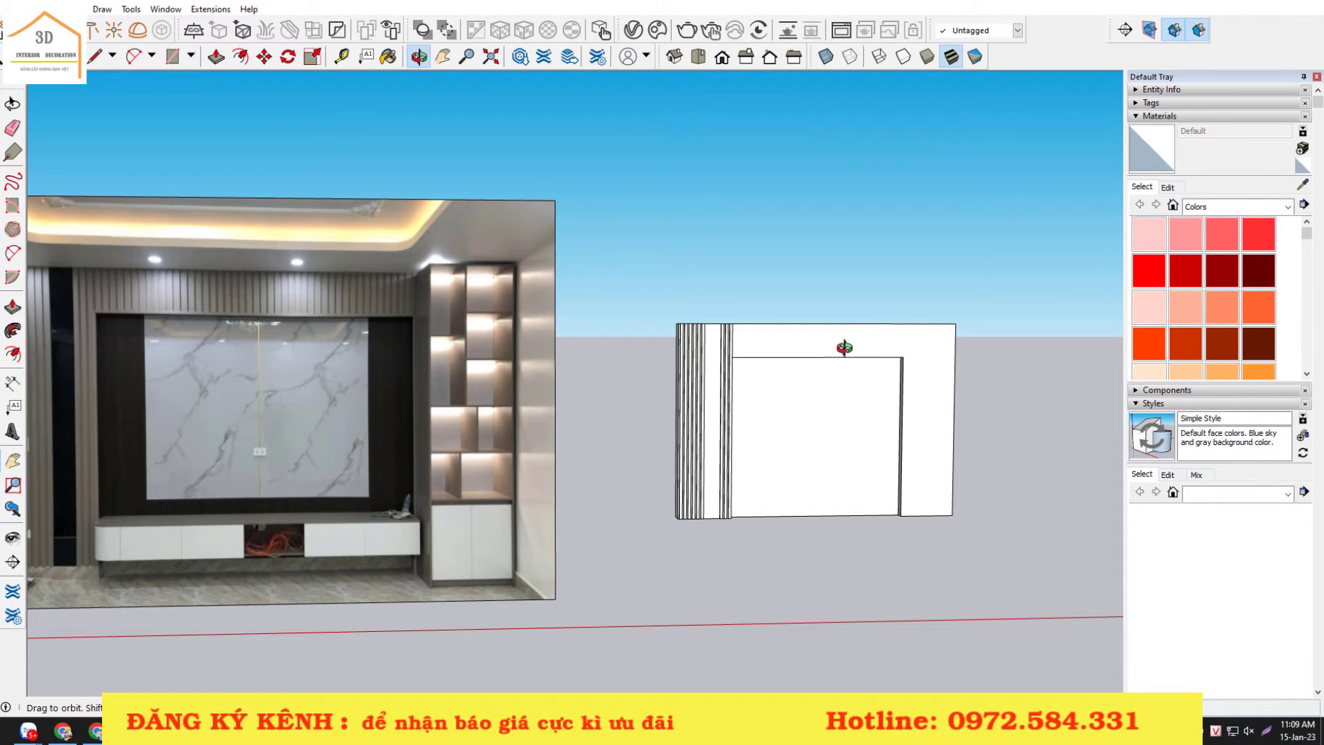
{"action": "left_click_drag", "start_coordinate": [844, 347], "coordinate": [676, 398]}
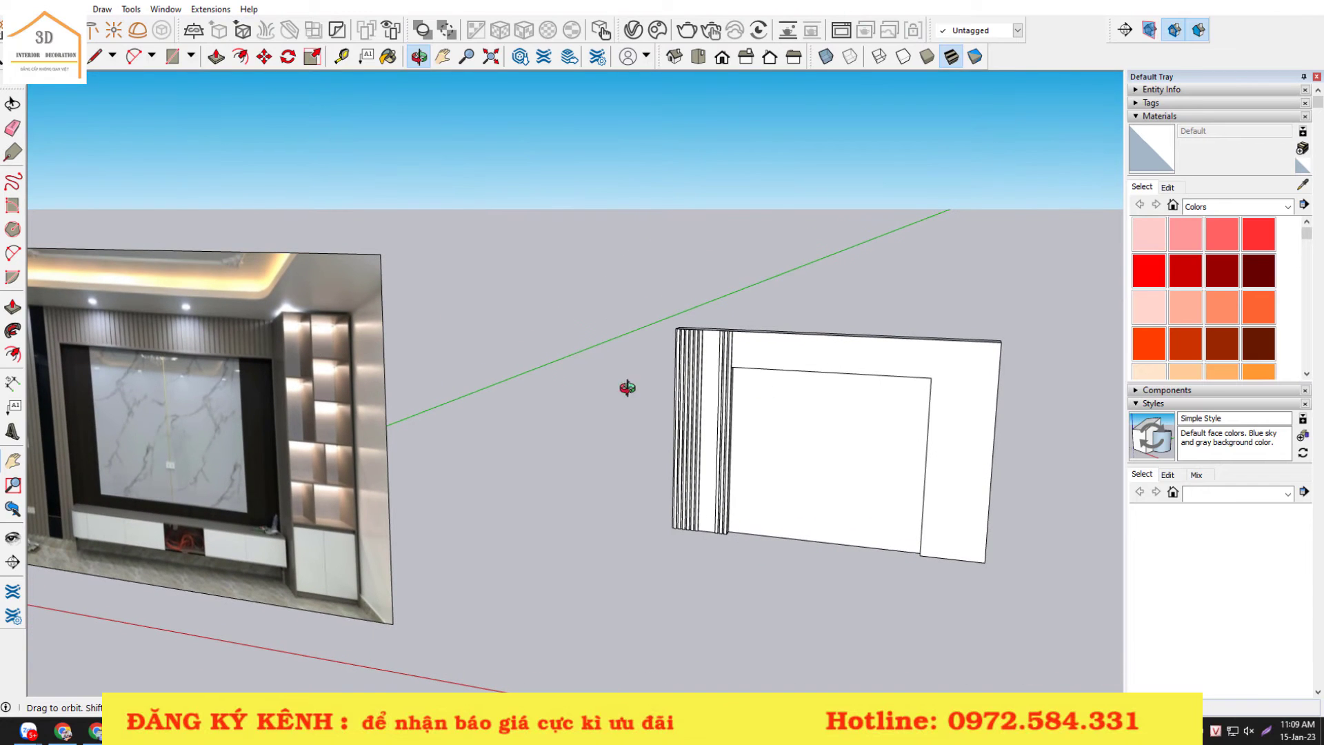
{"action": "scroll", "coordinate": [712, 360], "scroll_direction": "up", "scroll_amount": 1}
{"action": "scroll", "coordinate": [671, 313], "scroll_direction": "up", "scroll_amount": 3}
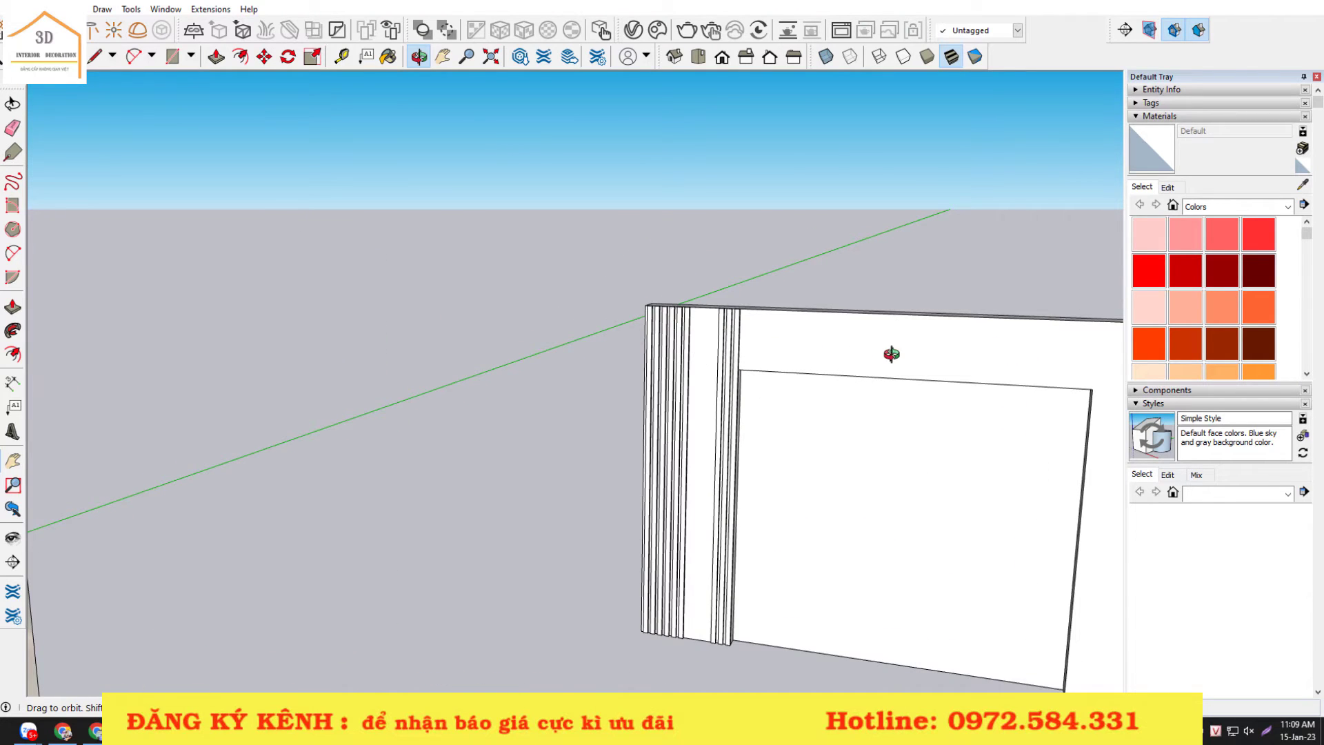
{"action": "scroll", "coordinate": [891, 353], "scroll_direction": "up", "scroll_amount": 1}
{"action": "scroll", "coordinate": [891, 354], "scroll_direction": "up", "scroll_amount": 2}
{"action": "mouse_move", "coordinate": [884, 351]}
{"action": "left_mouse_down"}
{"action": "mouse_move", "coordinate": [544, 283]}
{"action": "mouse_move", "coordinate": [490, 237]}
{"action": "mouse_move", "coordinate": [505, 239]}
{"action": "left_mouse_up"}
- Turn the last existing slat into a component
{"action": "key", "text": "r"}
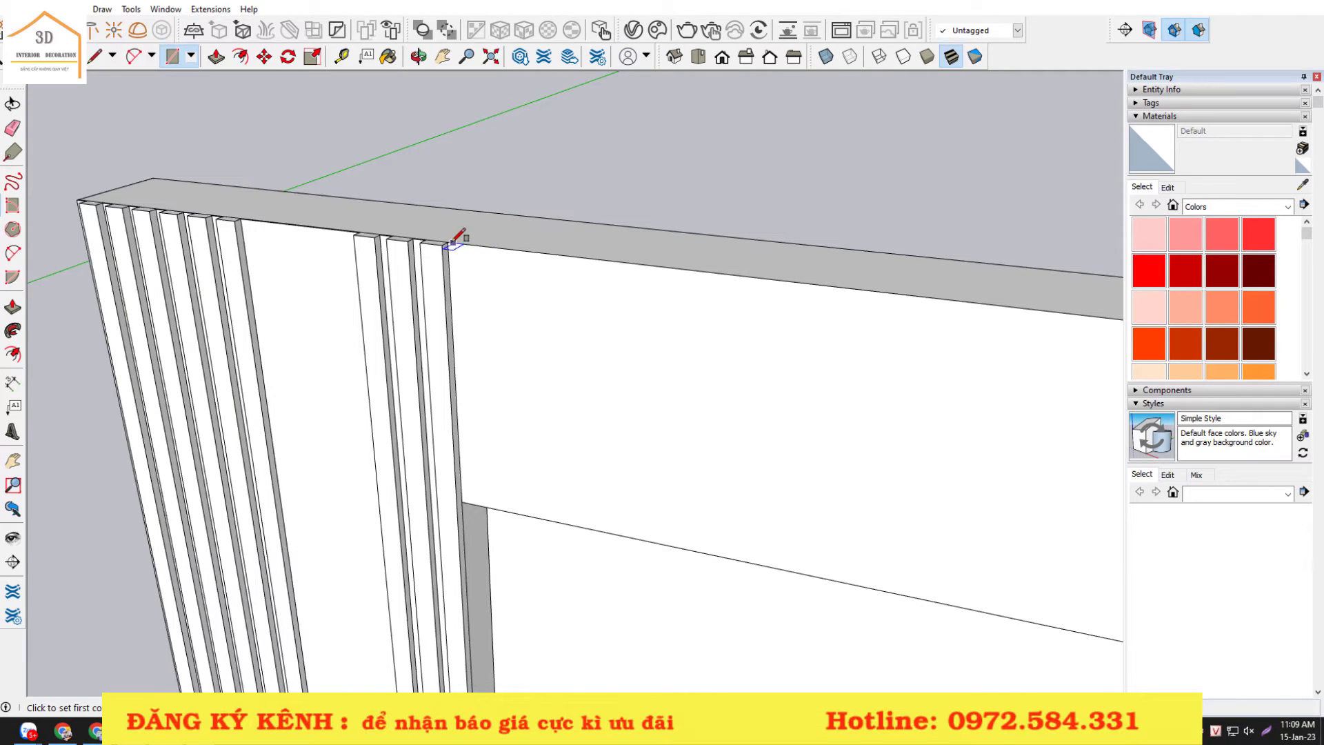
{"action": "left_click", "coordinate": [447, 241]}
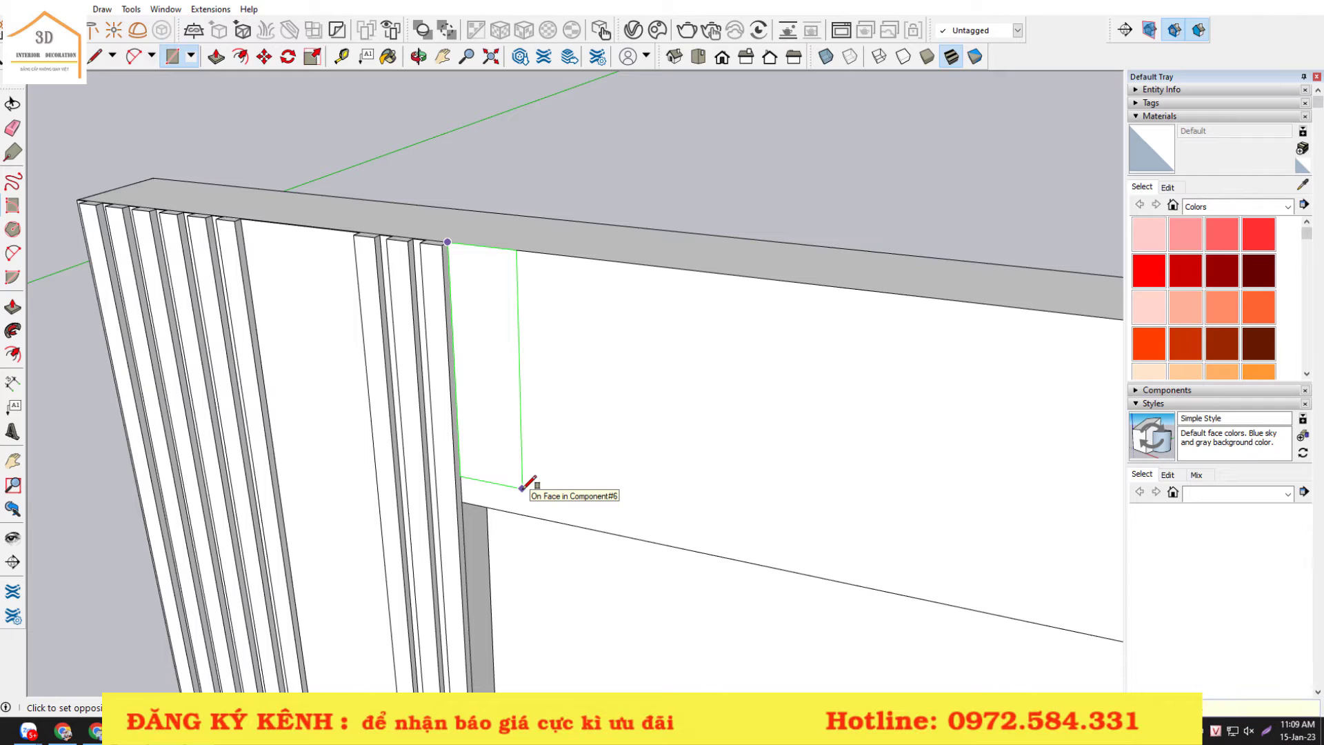
{"action": "key", "text": "space"}
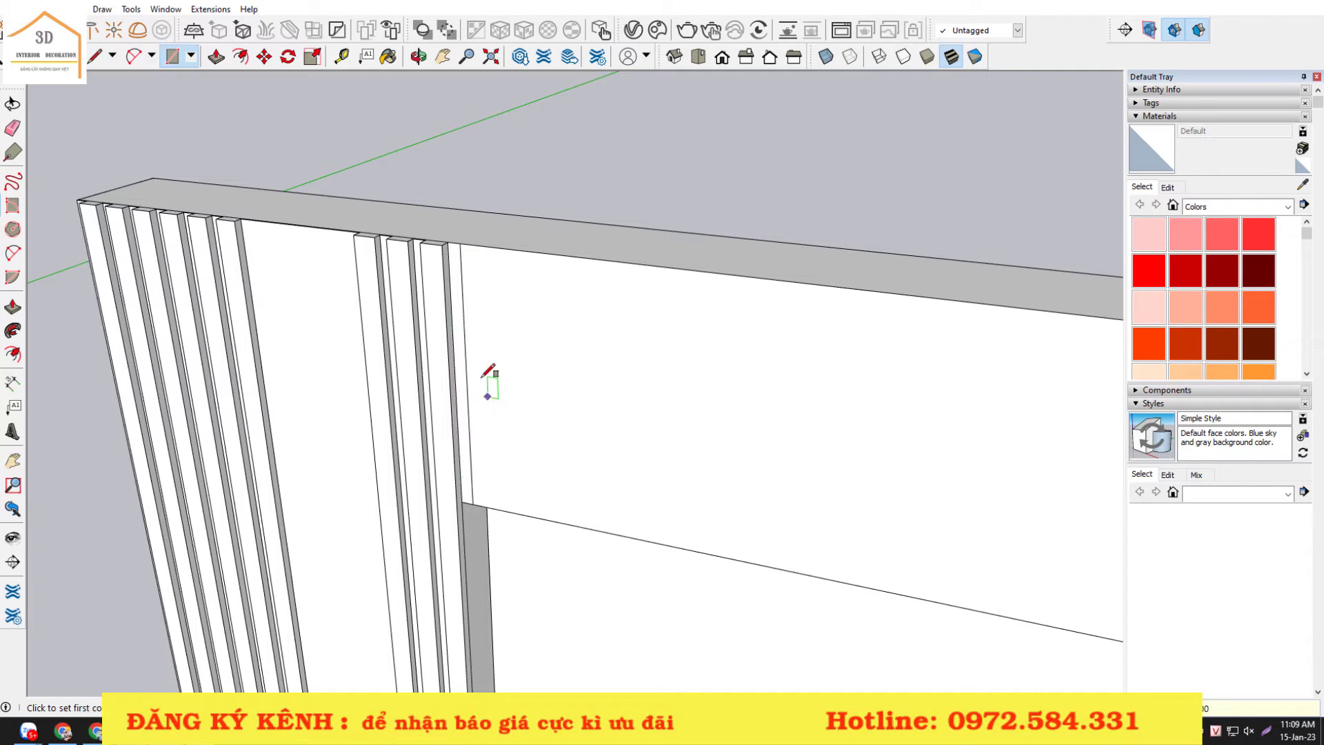
{"action": "scroll", "coordinate": [455, 331], "scroll_direction": "up", "scroll_amount": 3}
{"action": "left_click", "coordinate": [457, 320]}
{"action": "key", "text": "p"}
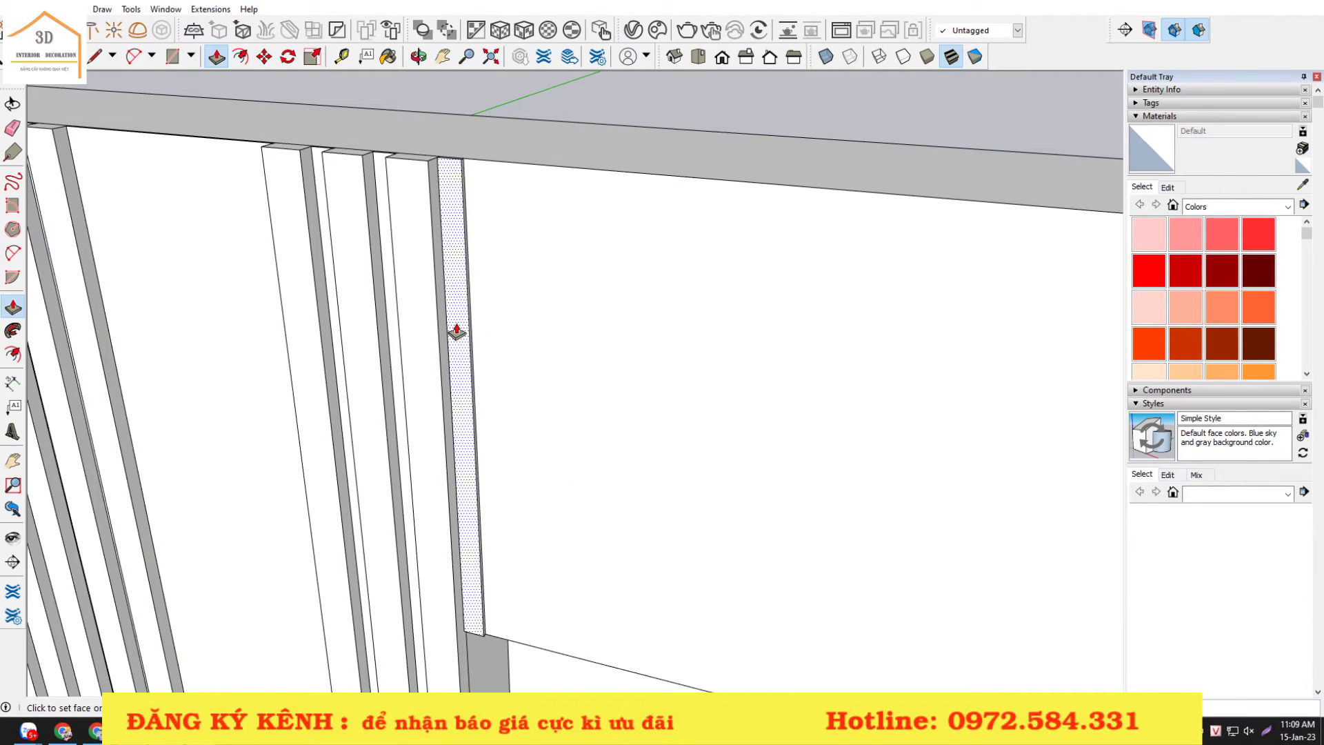
{"action": "key", "text": "space"}
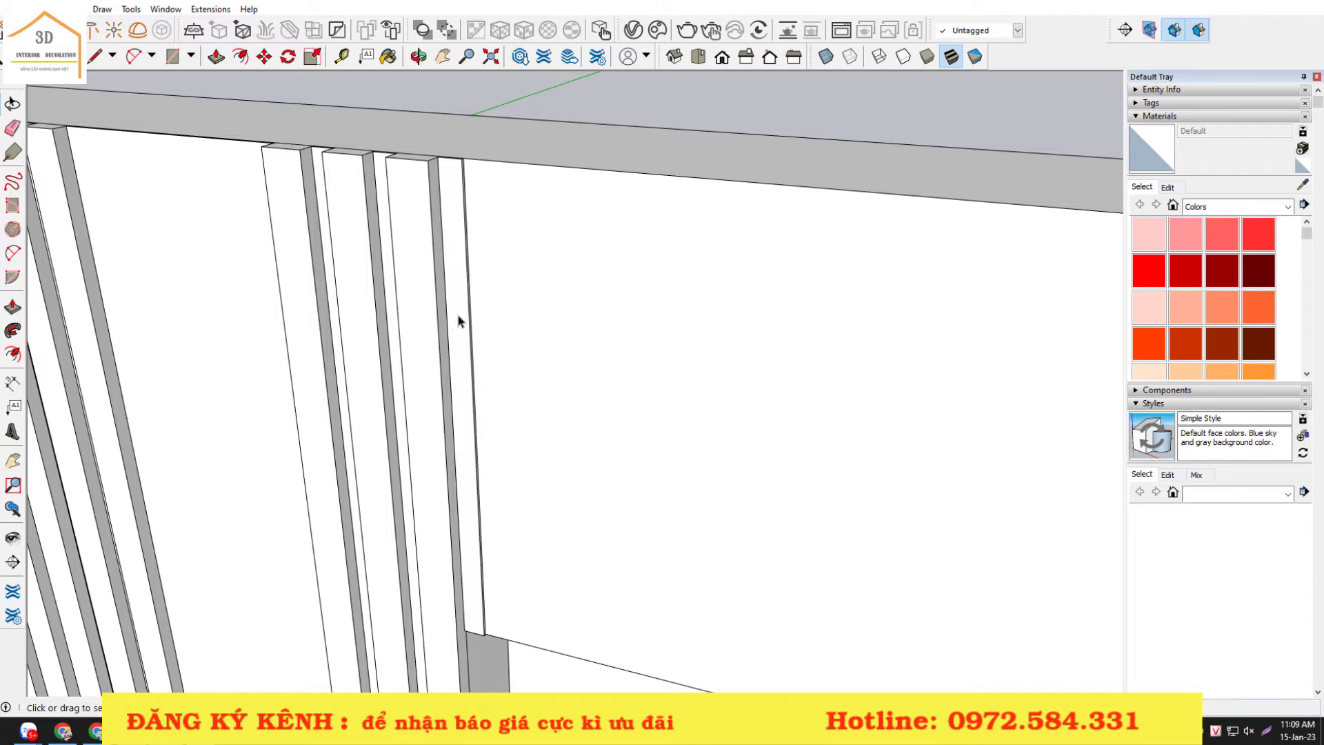
{"action": "double_click", "coordinate": [458, 316]}
{"action": "key", "text": "g"}
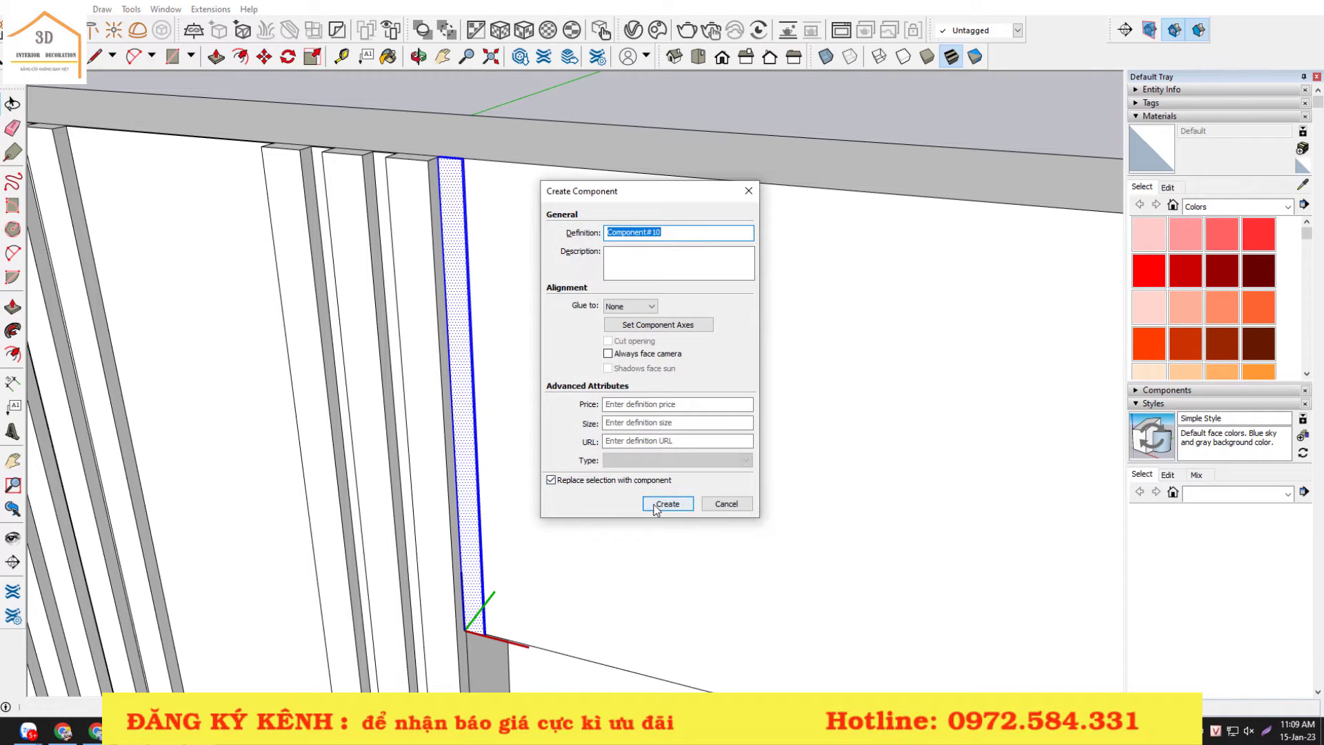
{"action": "left_click", "coordinate": [665, 503]}
- Draw a rectangle beside it and push/pull it out from the wall as a new slat
{"action": "scroll", "coordinate": [459, 174], "scroll_direction": "up", "scroll_amount": 3}
{"action": "scroll", "coordinate": [459, 174], "scroll_direction": "up", "scroll_amount": 2}
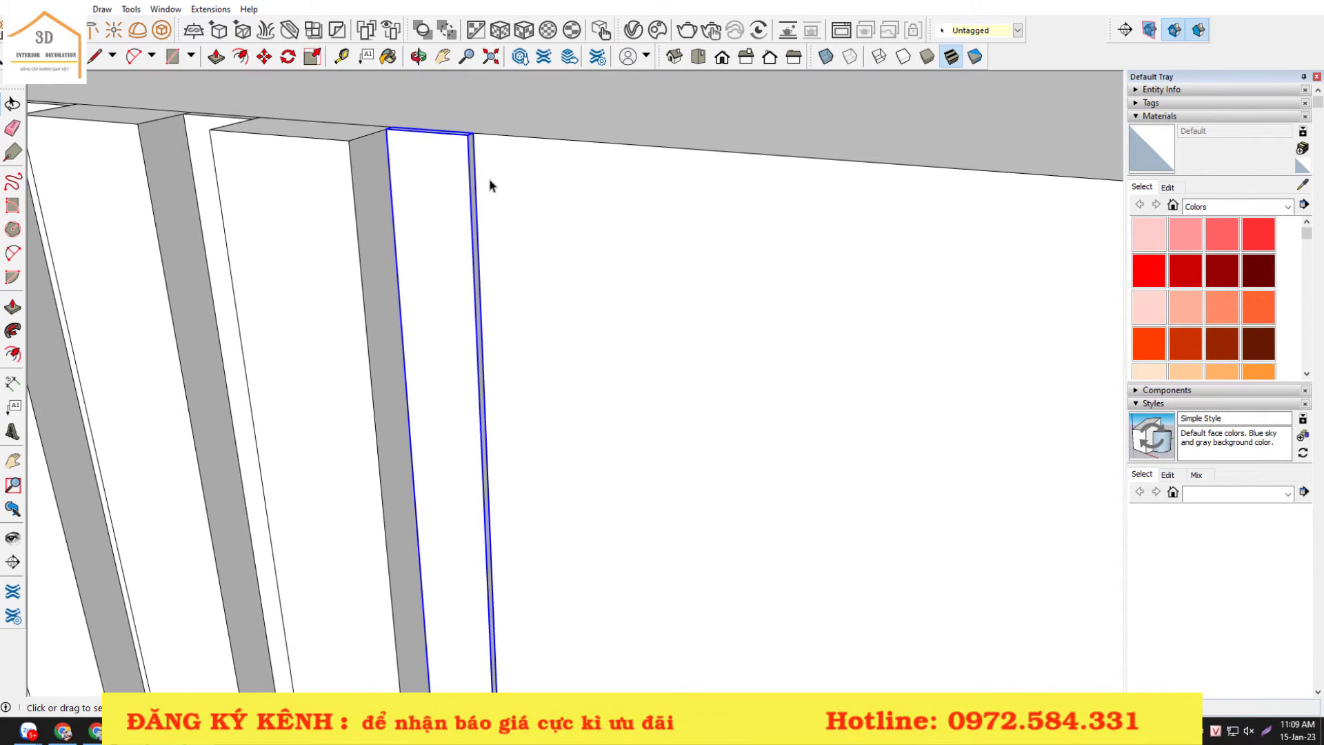
{"action": "key", "text": "r"}
{"action": "left_click", "coordinate": [472, 133]}
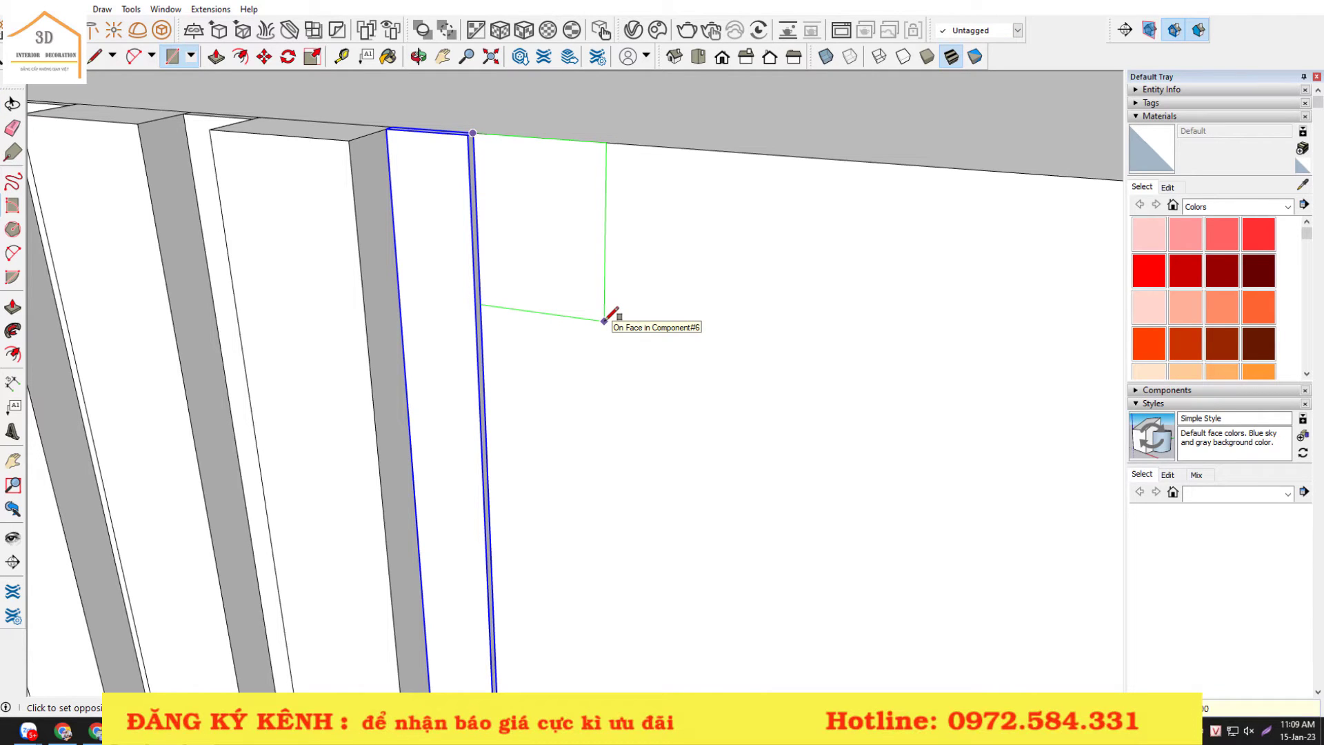
{"action": "left_click", "coordinate": [605, 319]}
{"action": "key", "text": "p"}
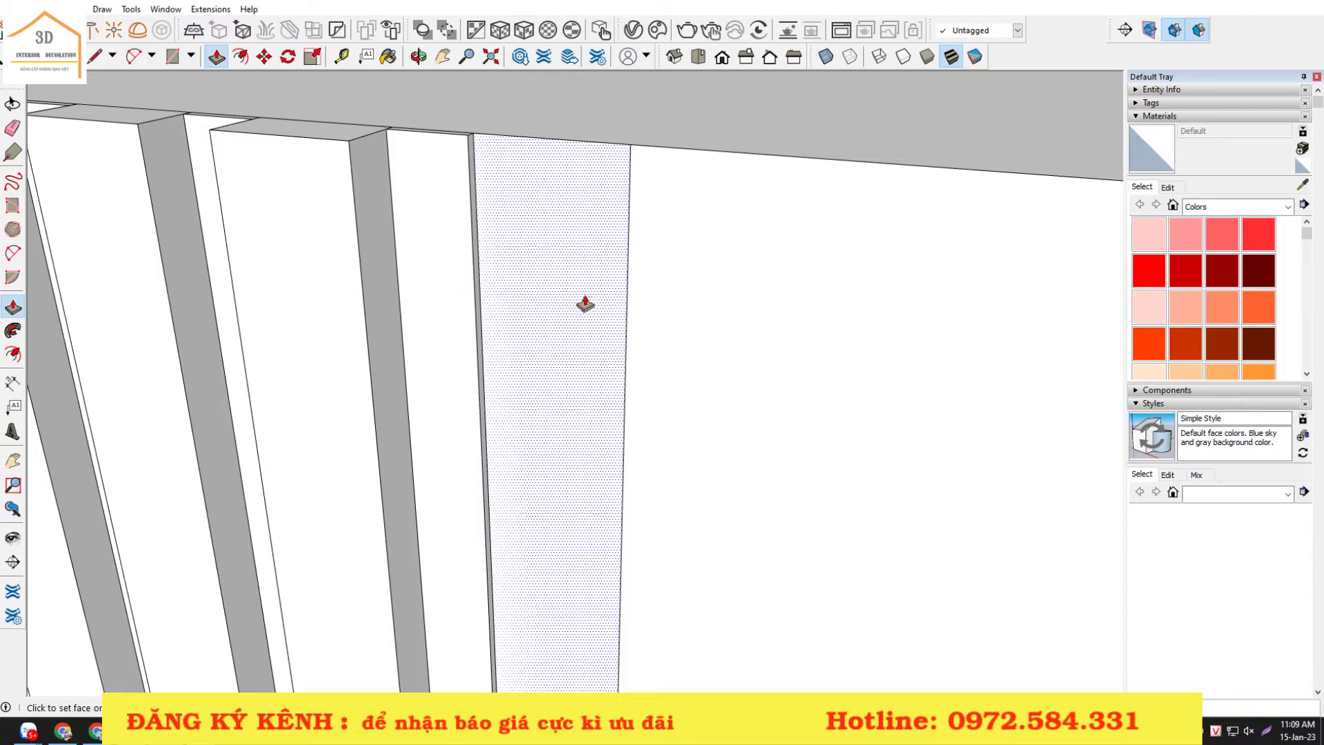
{"action": "left_click", "coordinate": [585, 303]}
{"action": "left_click", "coordinate": [574, 318]}
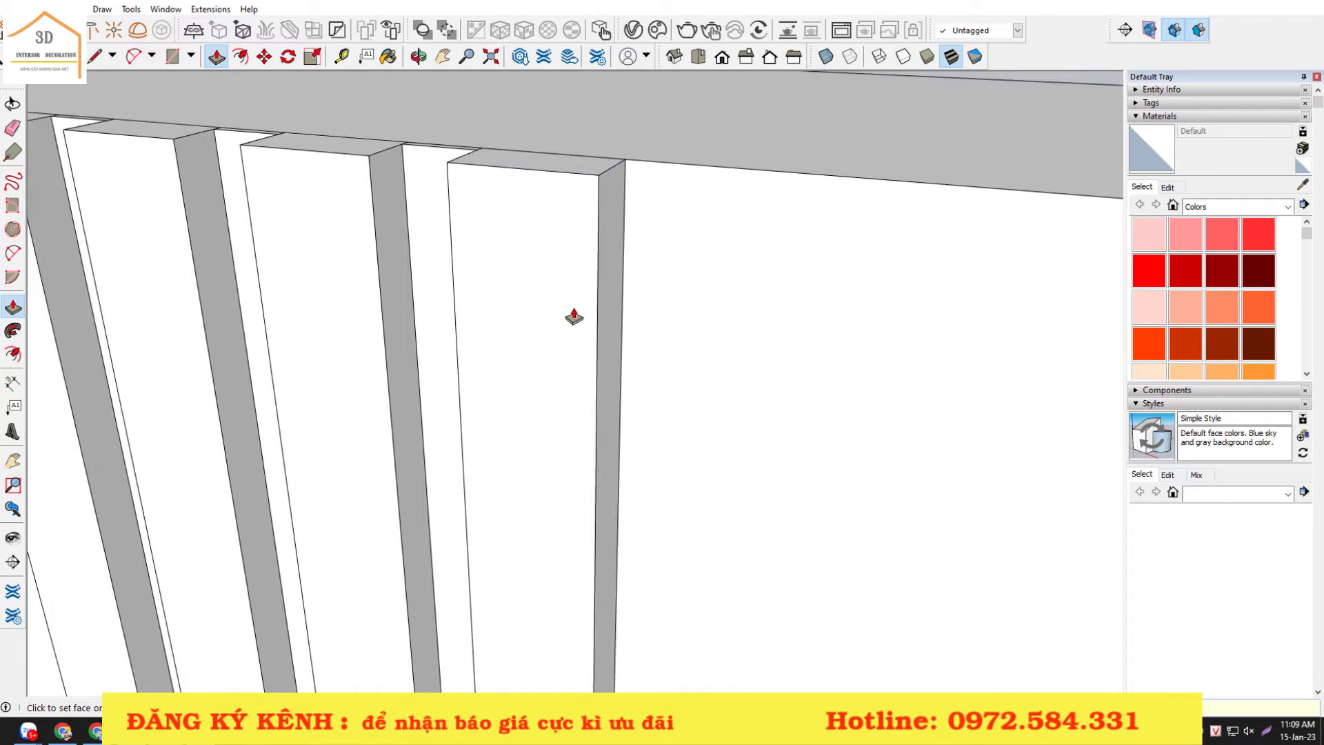
- Make the whole new slat its own component, Component#11
{"action": "middle_click_drag", "start_coordinate": [570, 316], "coordinate": [564, 283]}
{"action": "key", "text": "space"}
{"action": "triple_click", "coordinate": [564, 283]}
{"action": "key", "text": "g"}
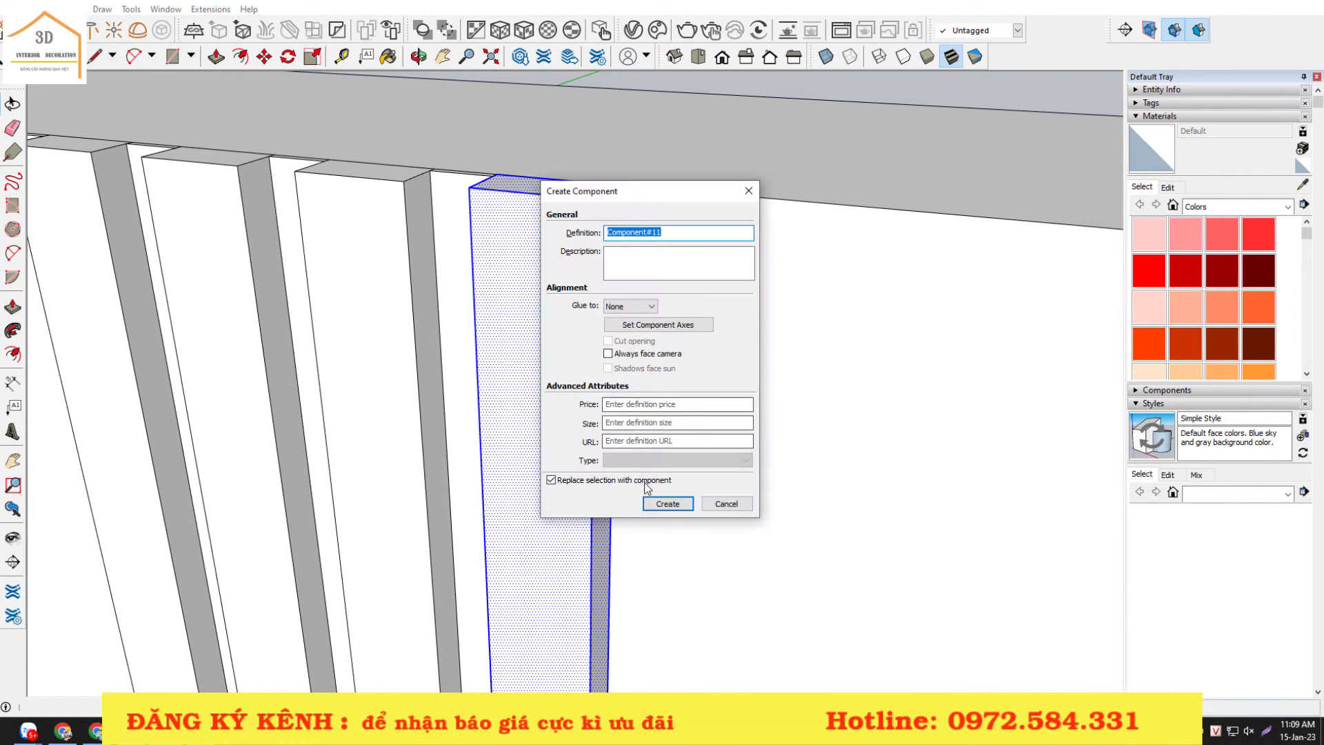
{"action": "key", "text": "Return"}
{"action": "scroll", "coordinate": [533, 170], "scroll_direction": "down", "scroll_amount": 3}
{"action": "scroll", "coordinate": [533, 169], "scroll_direction": "down", "scroll_amount": 2}
{"action": "scroll", "coordinate": [593, 606], "scroll_direction": "down", "scroll_amount": 1}
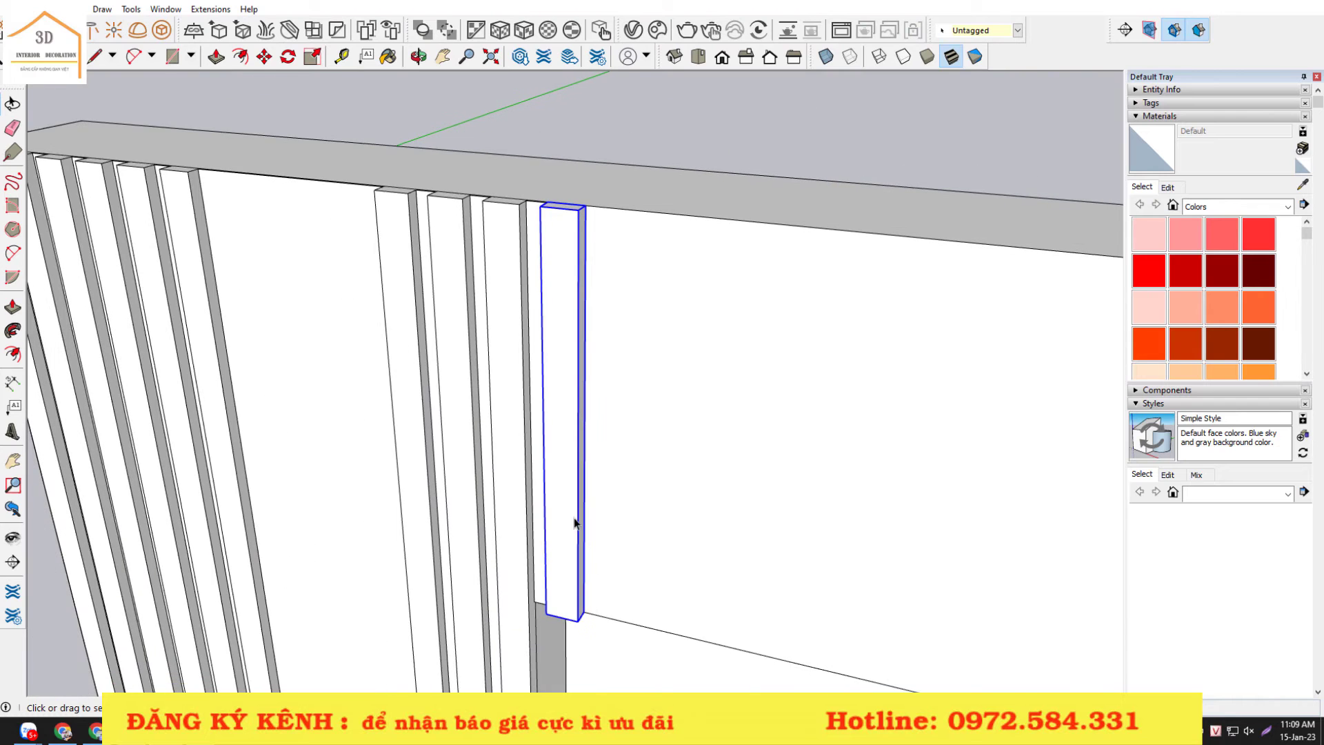
{"action": "scroll", "coordinate": [552, 331], "scroll_direction": "down", "scroll_amount": 1}
{"action": "scroll", "coordinate": [552, 331], "scroll_direction": "down", "scroll_amount": 1}
{"action": "scroll", "coordinate": [196, 285], "scroll_direction": "down", "scroll_amount": 1}
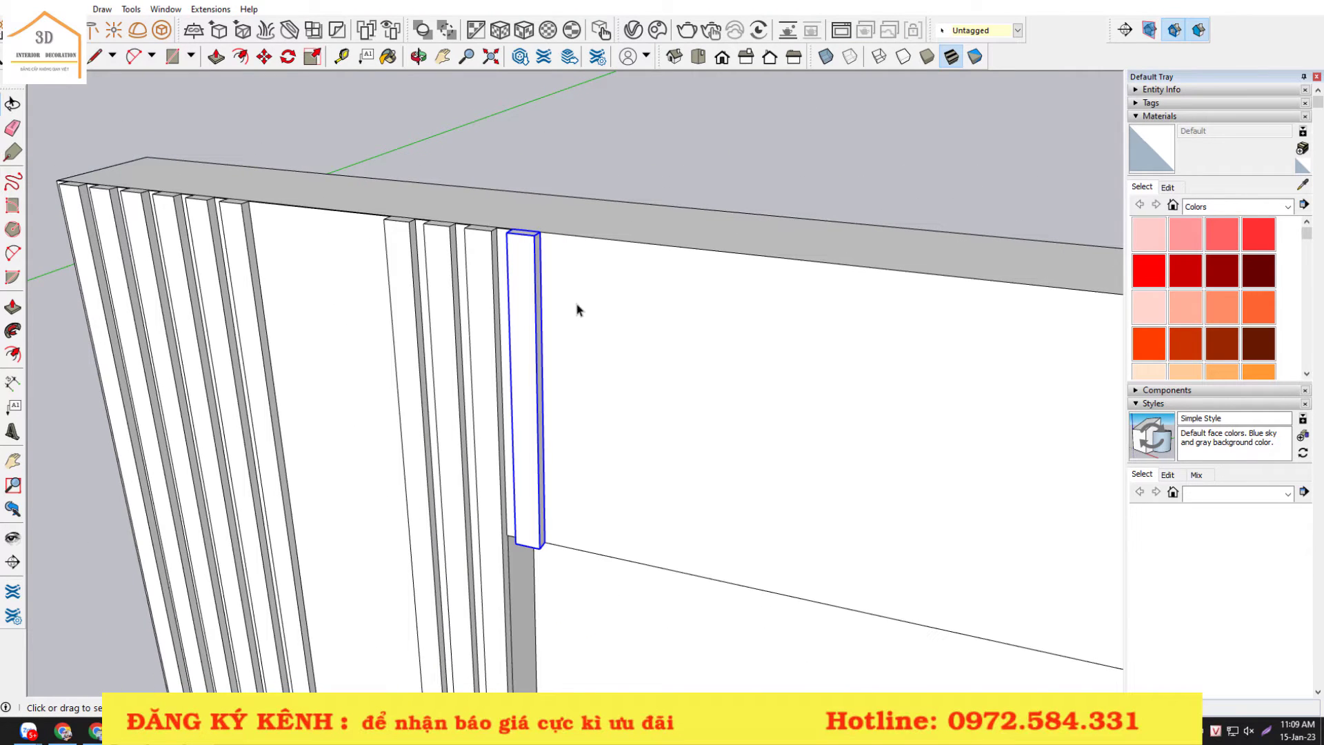
- Move-copy the new slat to the neighbouring slat's corner
{"action": "scroll", "coordinate": [550, 299], "scroll_direction": "up", "scroll_amount": 2}
{"action": "mouse_move", "coordinate": [516, 285]}
{"action": "middle_mouse_down"}
{"action": "mouse_move", "coordinate": [466, 228]}
{"action": "mouse_move", "coordinate": [517, 287]}
{"action": "middle_mouse_up"}
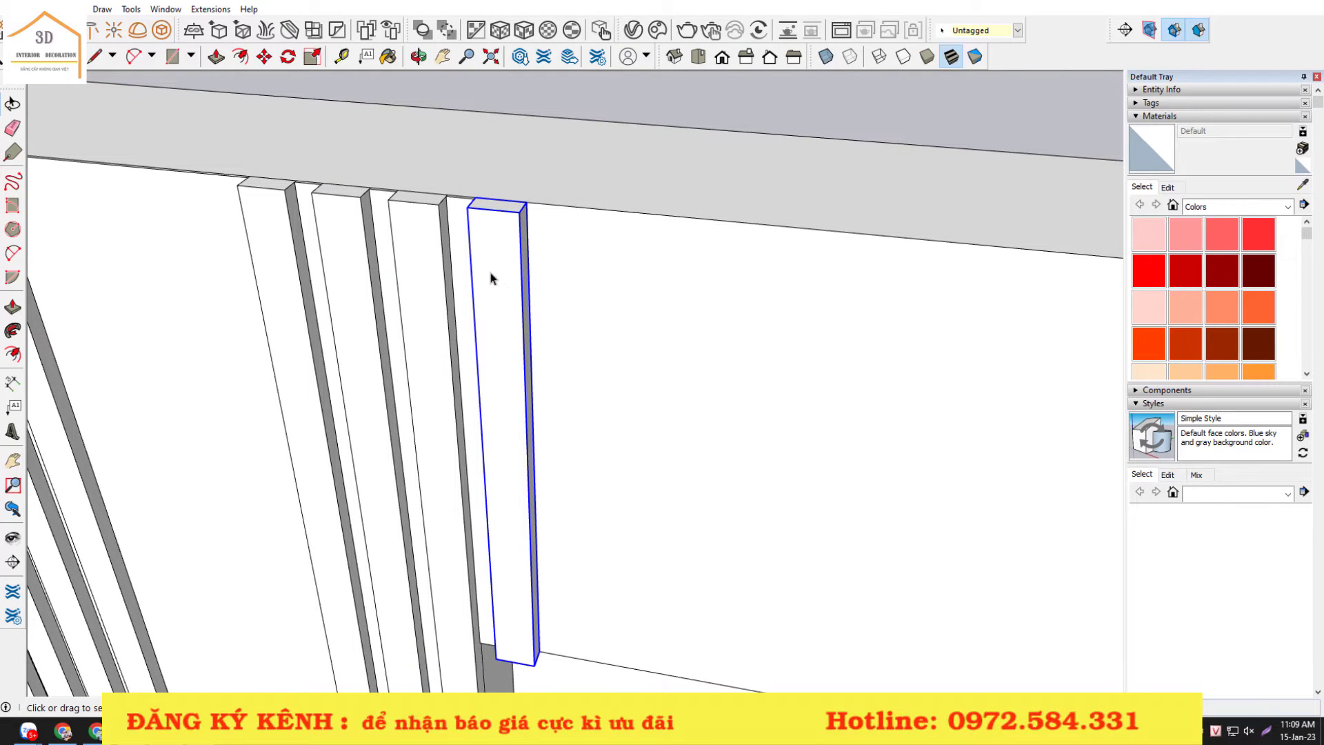
{"action": "scroll", "coordinate": [448, 198], "scroll_direction": "up", "scroll_amount": 3}
{"action": "scroll", "coordinate": [444, 199], "scroll_direction": "up", "scroll_amount": 2}
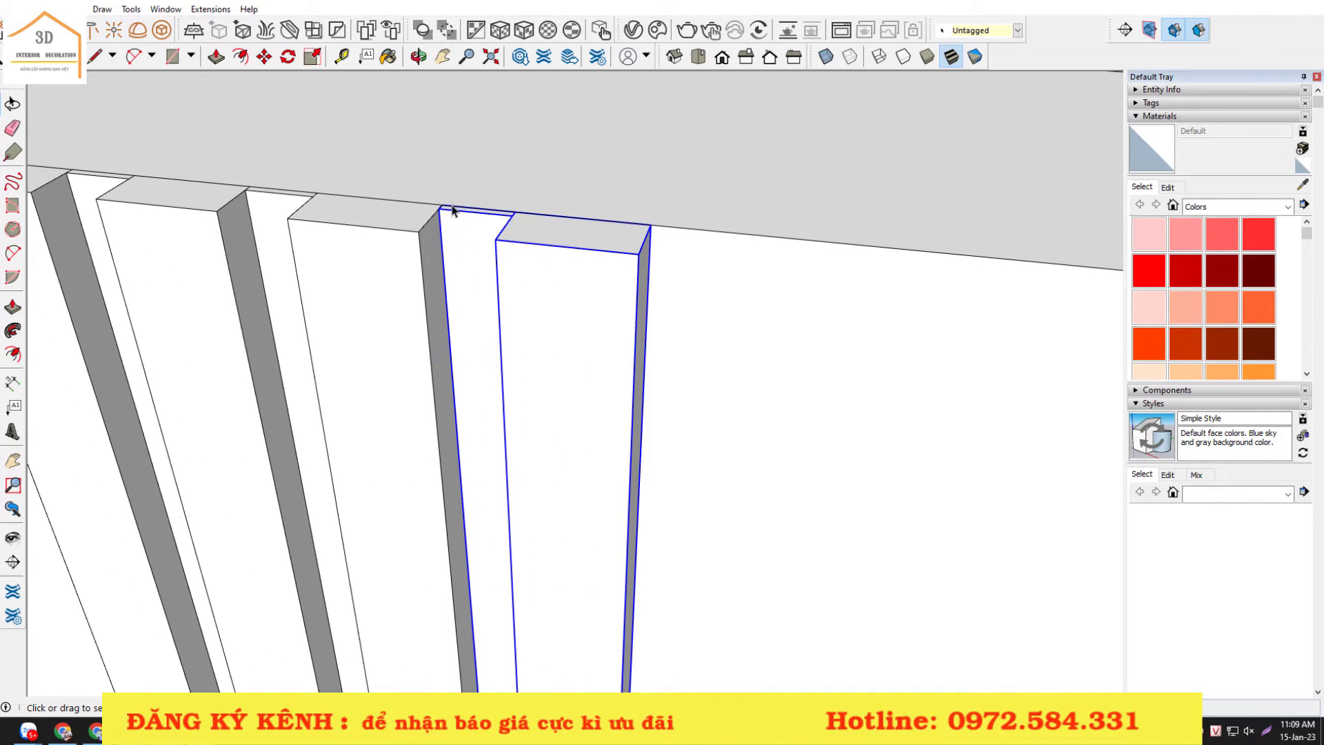
{"action": "key", "text": "m"}
{"action": "left_click", "coordinate": [444, 205]}
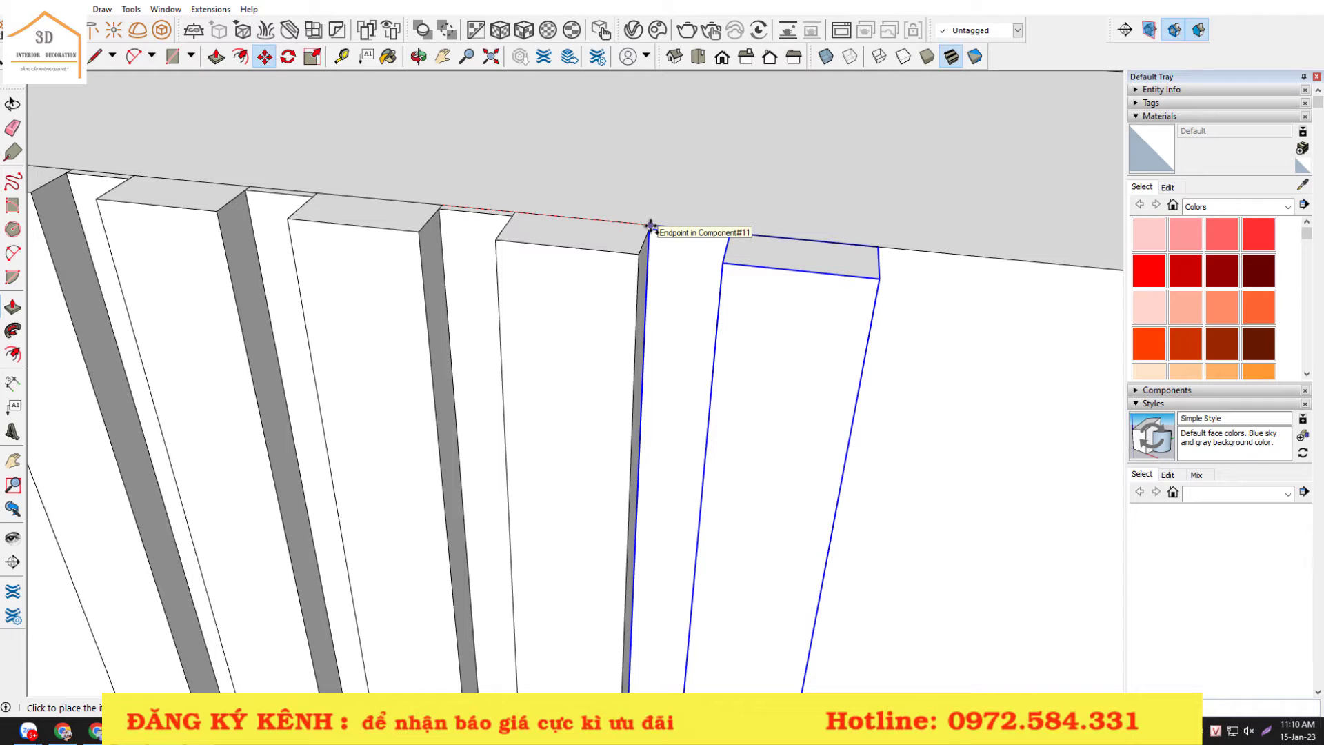
{"action": "left_click", "coordinate": [651, 225]}
{"action": "scroll", "coordinate": [650, 226], "scroll_direction": "down", "scroll_amount": 2}
{"action": "scroll", "coordinate": [650, 225], "scroll_direction": "down", "scroll_amount": 2}
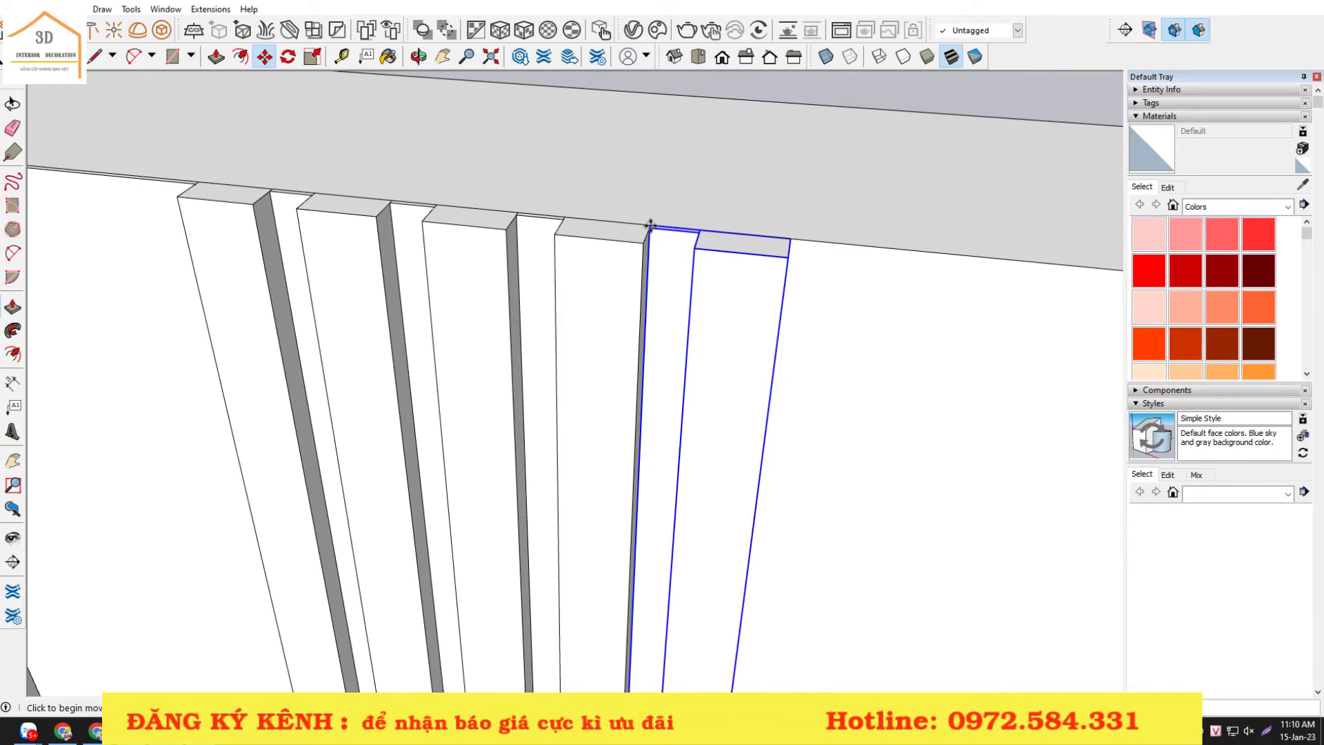
{"action": "scroll", "coordinate": [650, 225], "scroll_direction": "down", "scroll_amount": 2}
{"action": "scroll", "coordinate": [651, 226], "scroll_direction": "down", "scroll_amount": 2}
{"action": "scroll", "coordinate": [650, 225], "scroll_direction": "down", "scroll_amount": 2}
{"action": "scroll", "coordinate": [650, 225], "scroll_direction": "down", "scroll_amount": 2}
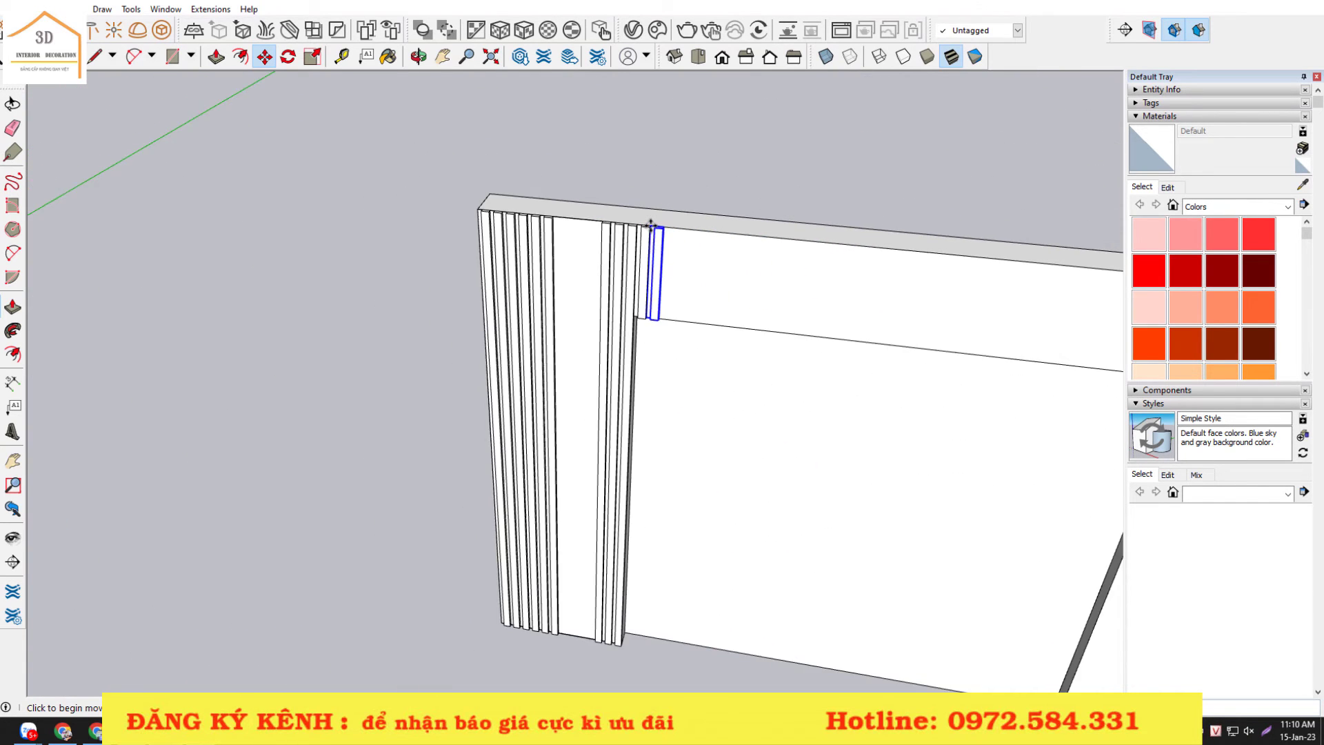
{"action": "scroll", "coordinate": [650, 225], "scroll_direction": "down", "scroll_amount": 1}
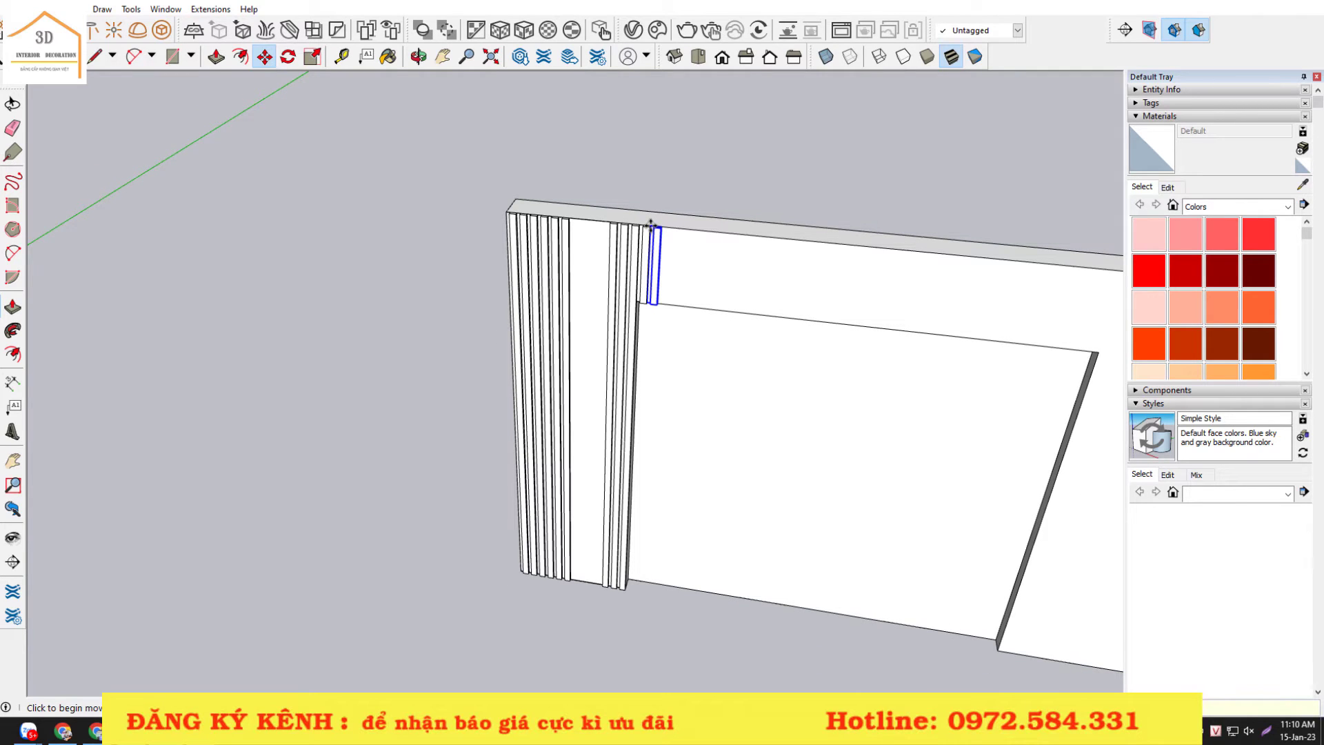
- Array the slat copy x60 across the top band and clear the selection
{"action": "type", "text": "x60"}
{"action": "key", "text": "Return"}
{"action": "scroll", "coordinate": [395, 191], "scroll_direction": "down", "scroll_amount": 3}
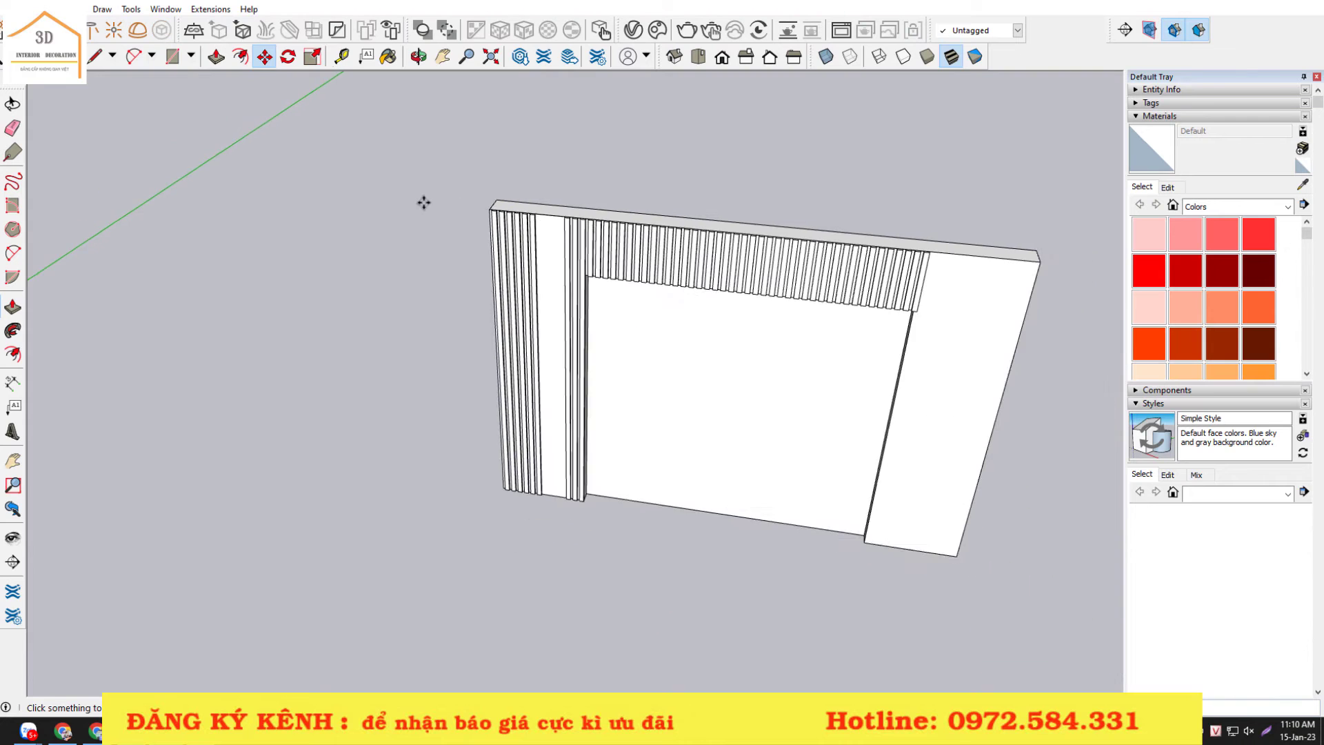
{"action": "scroll", "coordinate": [399, 191], "scroll_direction": "down", "scroll_amount": 1}
{"action": "key", "text": "space"}
{"action": "mouse_move", "coordinate": [625, 323]}
{"action": "middle_mouse_down"}
{"action": "mouse_move", "coordinate": [680, 251]}
{"action": "mouse_move", "coordinate": [697, 186]}
{"action": "middle_mouse_up"}
{"action": "left_click", "coordinate": [697, 186]}
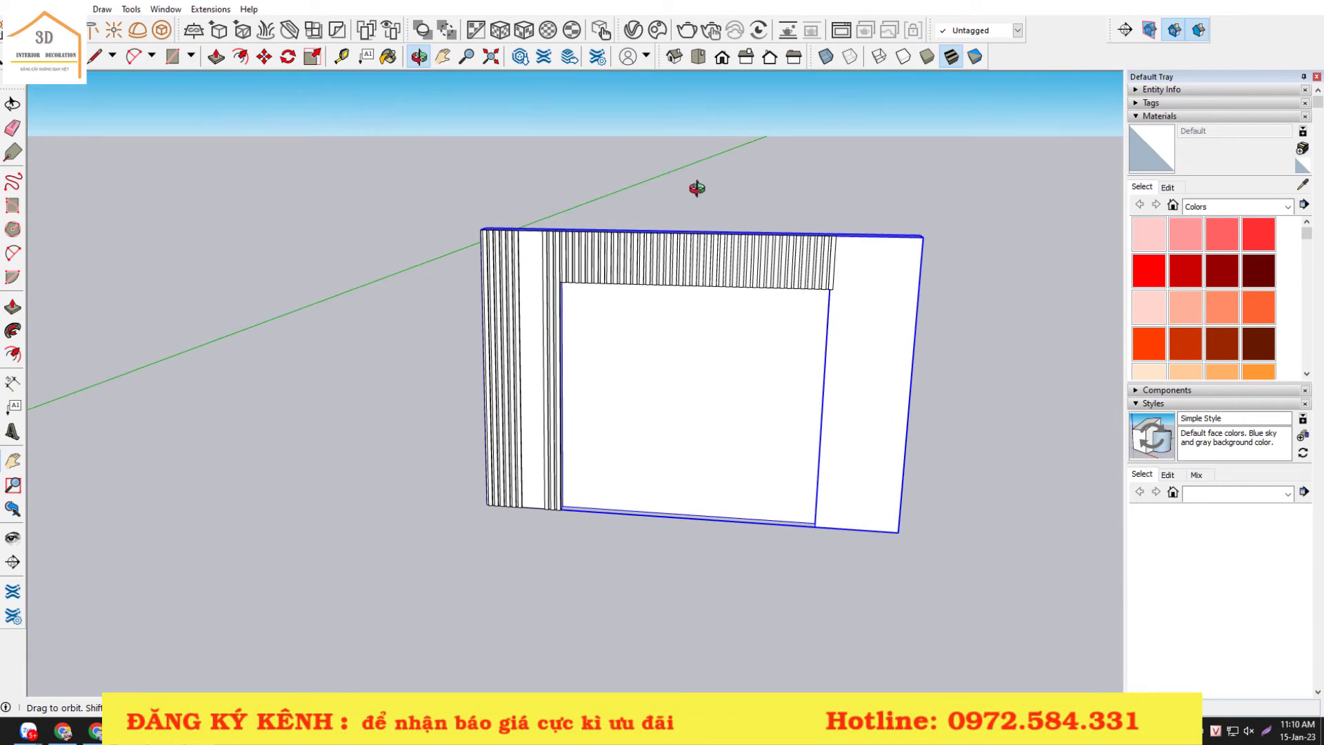
- Orbit and zoom until the whole wall faces the camera nearly front-on
{"action": "scroll", "coordinate": [698, 295], "scroll_direction": "up", "scroll_amount": 3}
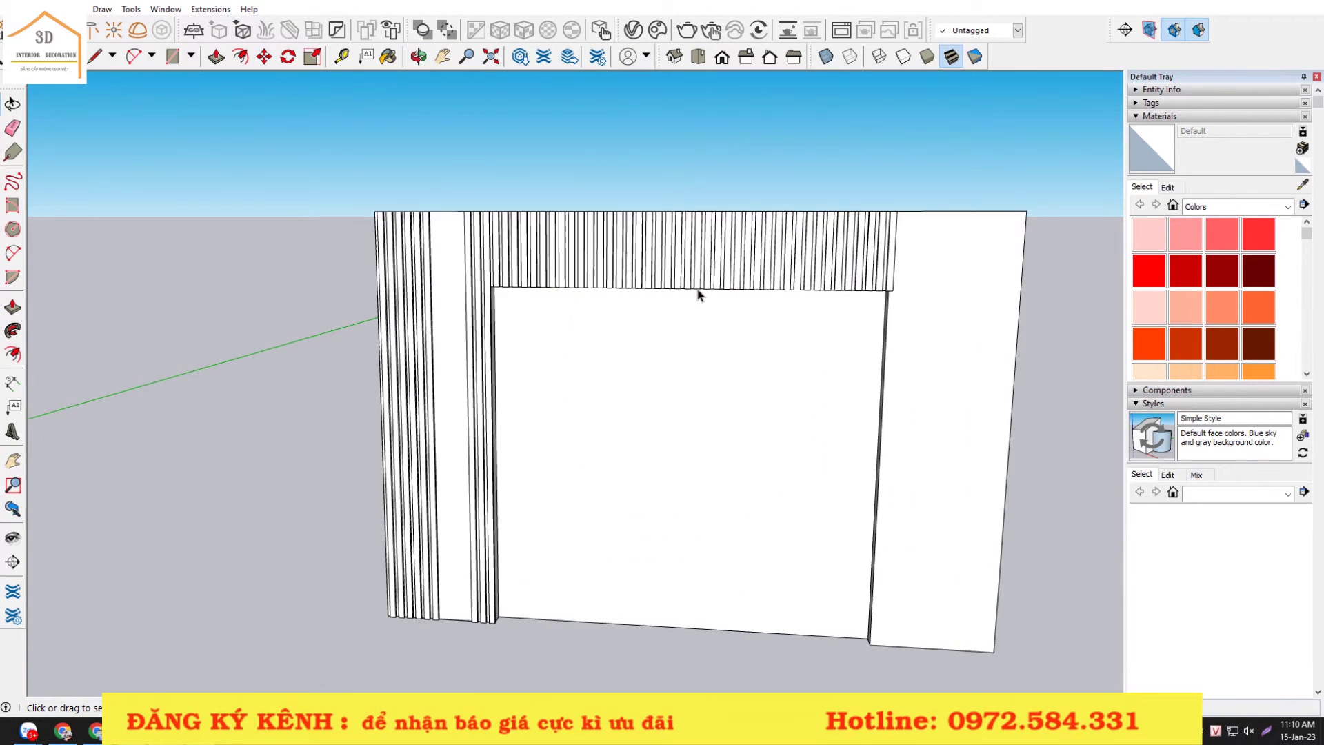
{"action": "mouse_move", "coordinate": [700, 304]}
{"action": "middle_mouse_down"}
{"action": "mouse_move", "coordinate": [798, 320]}
{"action": "mouse_move", "coordinate": [795, 275]}
{"action": "mouse_move", "coordinate": [416, 304]}
{"action": "mouse_move", "coordinate": [875, 292]}
{"action": "middle_mouse_up"}
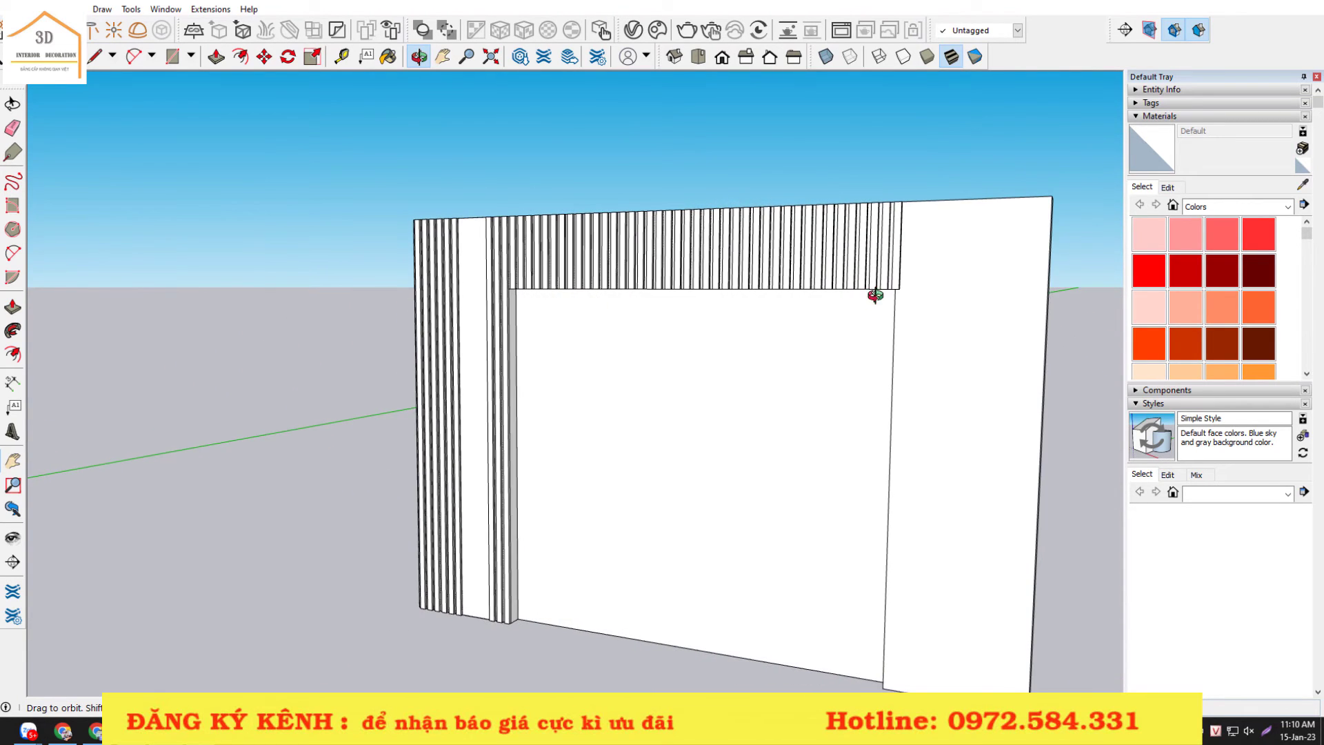
{"action": "scroll", "coordinate": [891, 279], "scroll_direction": "up", "scroll_amount": 2}
{"action": "scroll", "coordinate": [514, 269], "scroll_direction": "up", "scroll_amount": 3}
{"action": "scroll", "coordinate": [514, 269], "scroll_direction": "down", "scroll_amount": 5}
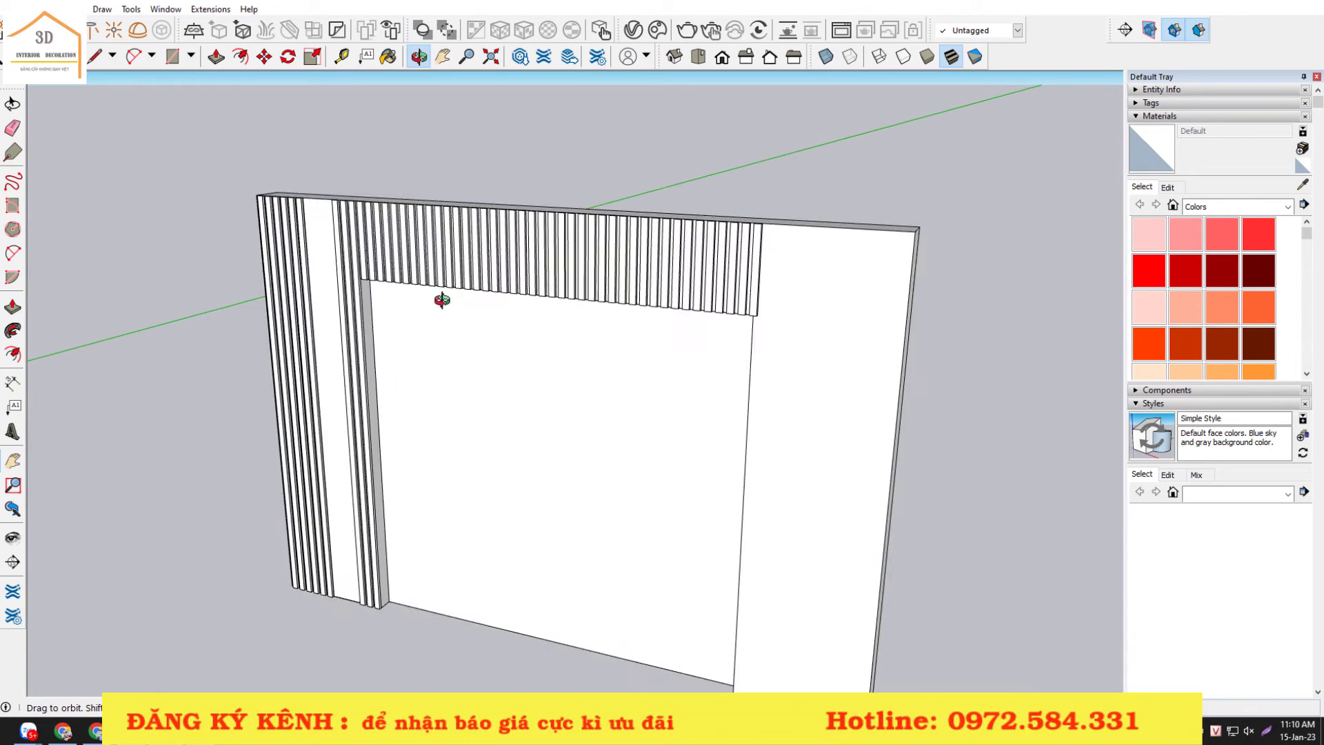
{"action": "middle_click_drag", "start_coordinate": [440, 295], "coordinate": [534, 298]}
{"action": "mouse_move", "coordinate": [629, 268]}
{"action": "middle_mouse_down"}
{"action": "mouse_move", "coordinate": [602, 320]}
{"action": "mouse_move", "coordinate": [736, 269]}
{"action": "mouse_move", "coordinate": [724, 295]}
{"action": "mouse_move", "coordinate": [757, 200]}
{"action": "middle_mouse_up"}
{"action": "scroll", "coordinate": [763, 236], "scroll_direction": "up", "scroll_amount": 2}
{"action": "scroll", "coordinate": [722, 331], "scroll_direction": "up", "scroll_amount": 3}
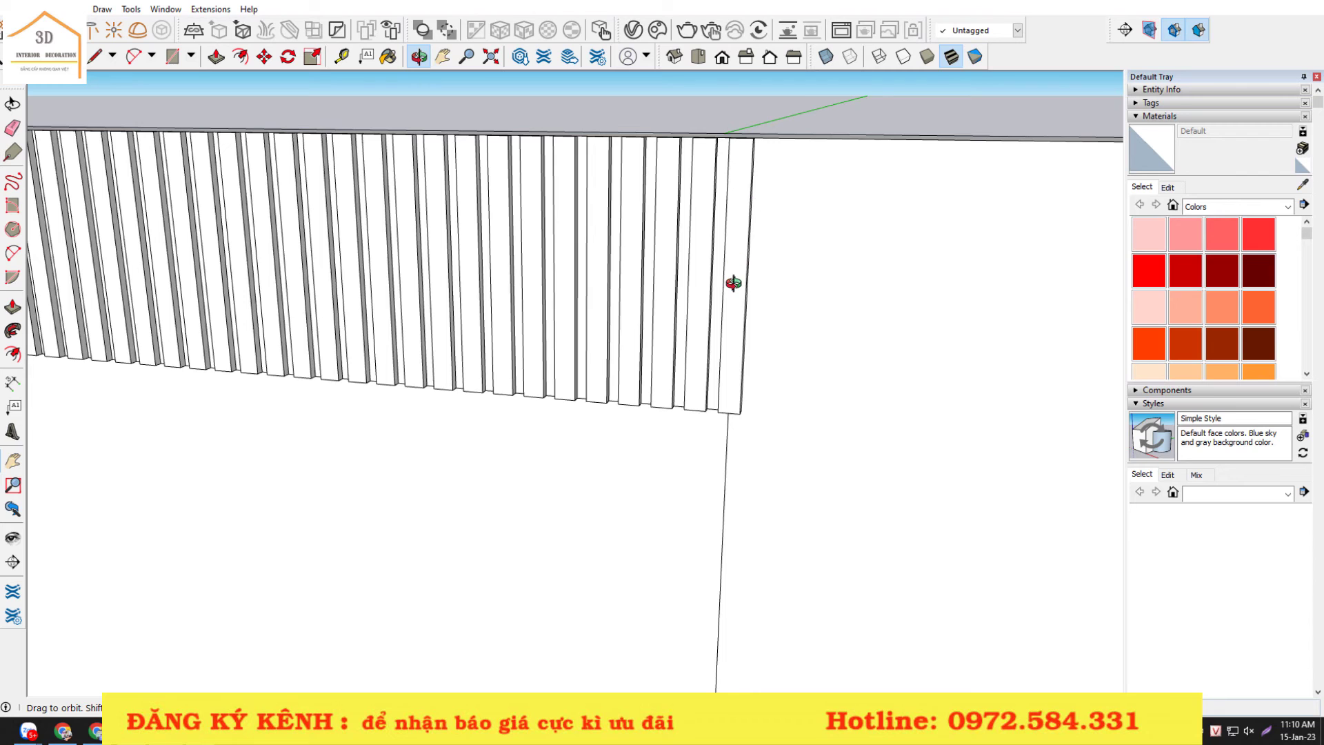
{"action": "scroll", "coordinate": [733, 287], "scroll_direction": "down", "scroll_amount": 3}
{"action": "scroll", "coordinate": [730, 281], "scroll_direction": "down", "scroll_amount": 3}
{"action": "scroll", "coordinate": [733, 287], "scroll_direction": "down", "scroll_amount": 3}
{"action": "middle_click_drag", "start_coordinate": [764, 291], "coordinate": [775, 324]}
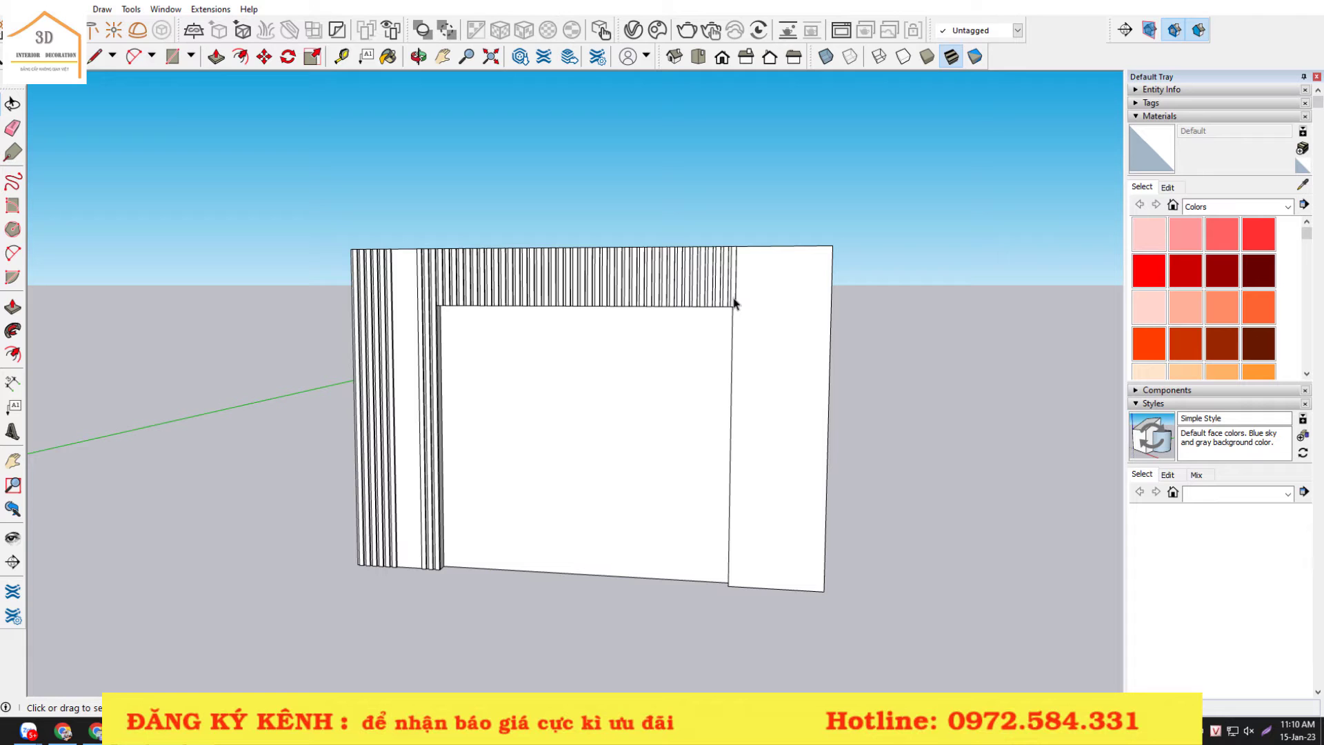
- Delete the overhanging rightmost top-band slat and select the new last slat
{"action": "scroll", "coordinate": [732, 290], "scroll_direction": "up", "scroll_amount": 2}
{"action": "scroll", "coordinate": [733, 291], "scroll_direction": "up", "scroll_amount": 2}
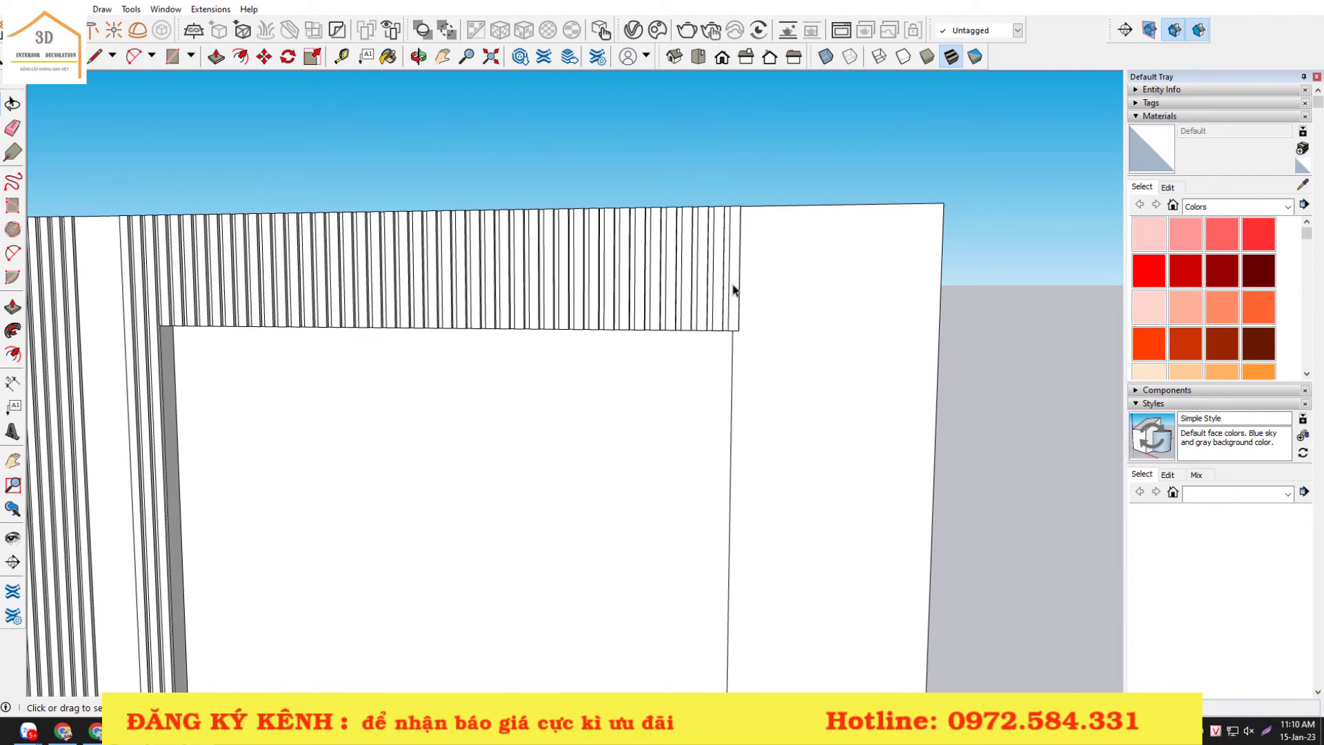
{"action": "scroll", "coordinate": [727, 290], "scroll_direction": "up", "scroll_amount": 3}
{"action": "mouse_move", "coordinate": [725, 289]}
{"action": "middle_mouse_down"}
{"action": "mouse_move", "coordinate": [798, 269]}
{"action": "mouse_move", "coordinate": [759, 218]}
{"action": "mouse_move", "coordinate": [735, 236]}
{"action": "middle_mouse_up"}
{"action": "left_click", "coordinate": [735, 237]}
{"action": "key", "text": "Delete"}
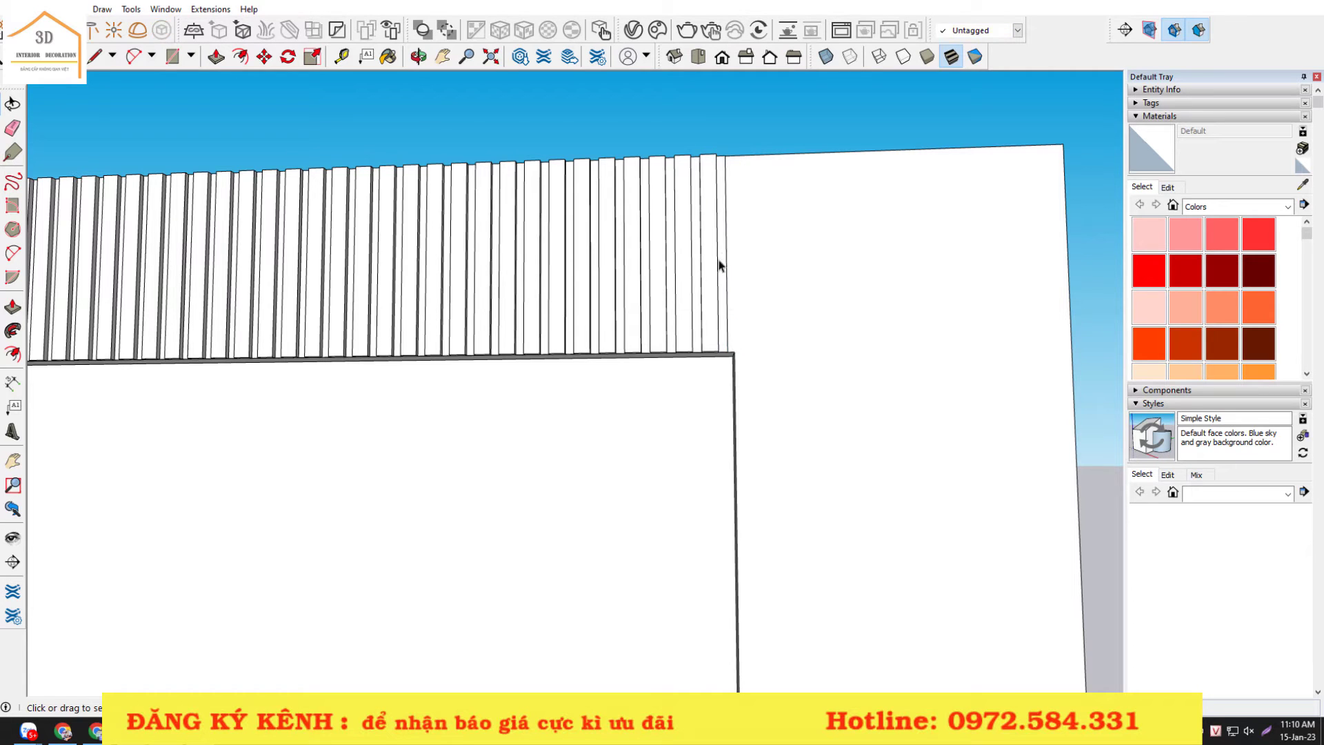
{"action": "middle_click_drag", "start_coordinate": [732, 301], "coordinate": [653, 317]}
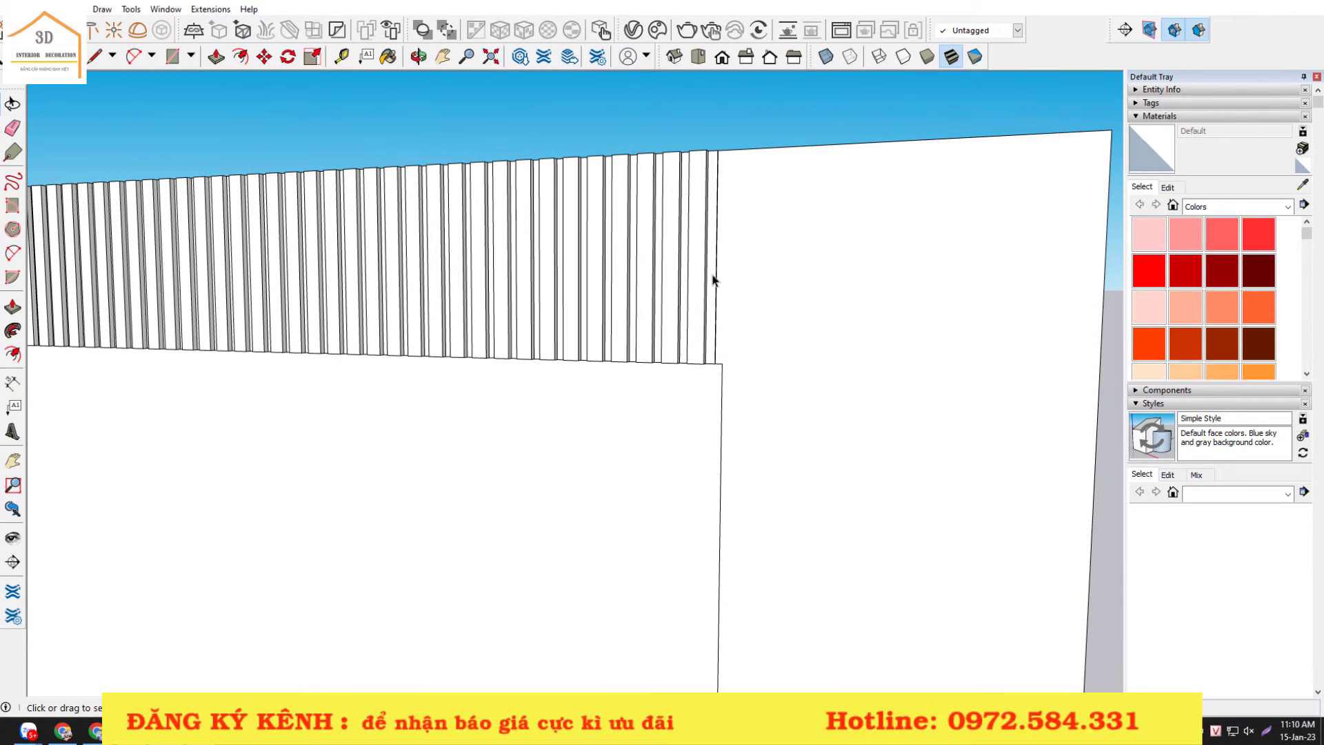
{"action": "left_click", "coordinate": [715, 278]}
- Make the last top-band slat unique, independent of its copies
{"action": "right_click", "coordinate": [715, 278]}
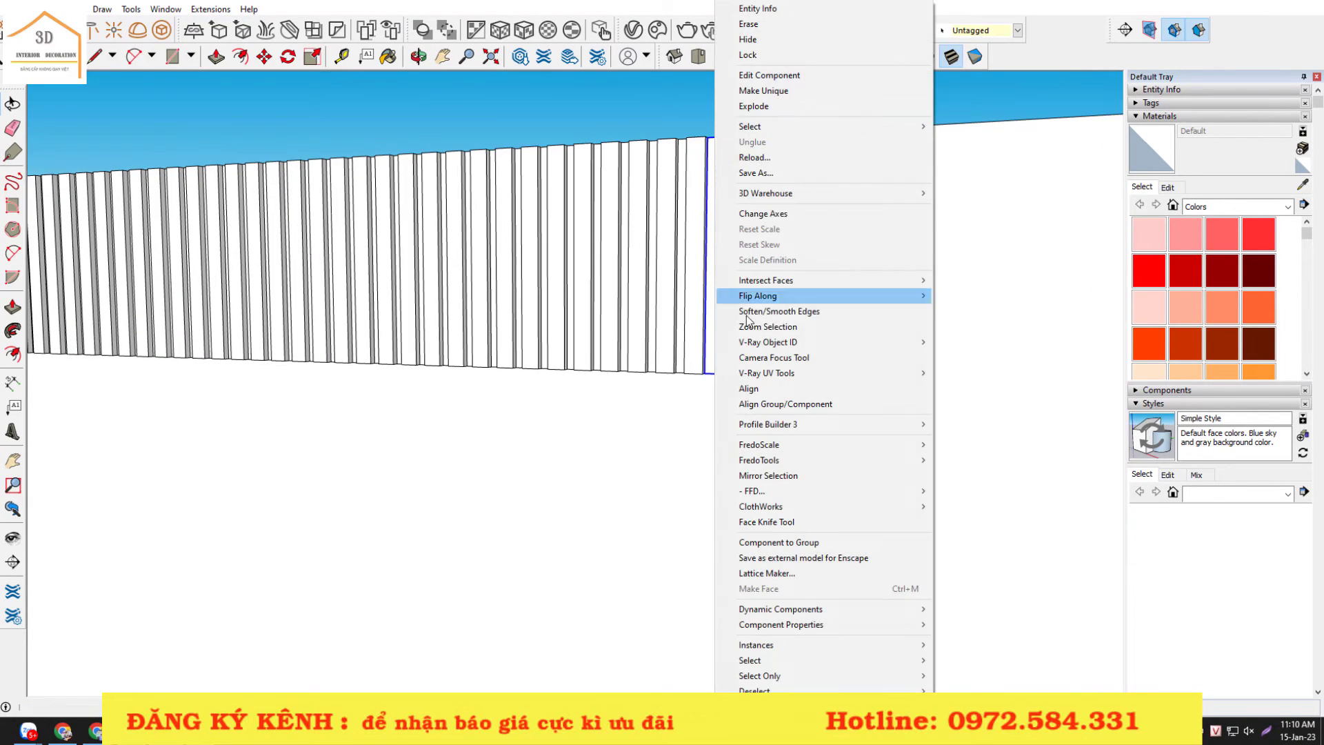
{"action": "left_click", "coordinate": [769, 90]}
{"action": "scroll", "coordinate": [756, 190], "scroll_direction": "up", "scroll_amount": 3}
{"action": "mouse_move", "coordinate": [715, 235]}
{"action": "middle_mouse_down"}
{"action": "mouse_move", "coordinate": [600, 284]}
{"action": "mouse_move", "coordinate": [627, 283]}
{"action": "mouse_move", "coordinate": [656, 195]}
{"action": "mouse_move", "coordinate": [647, 69]}
{"action": "middle_mouse_up"}
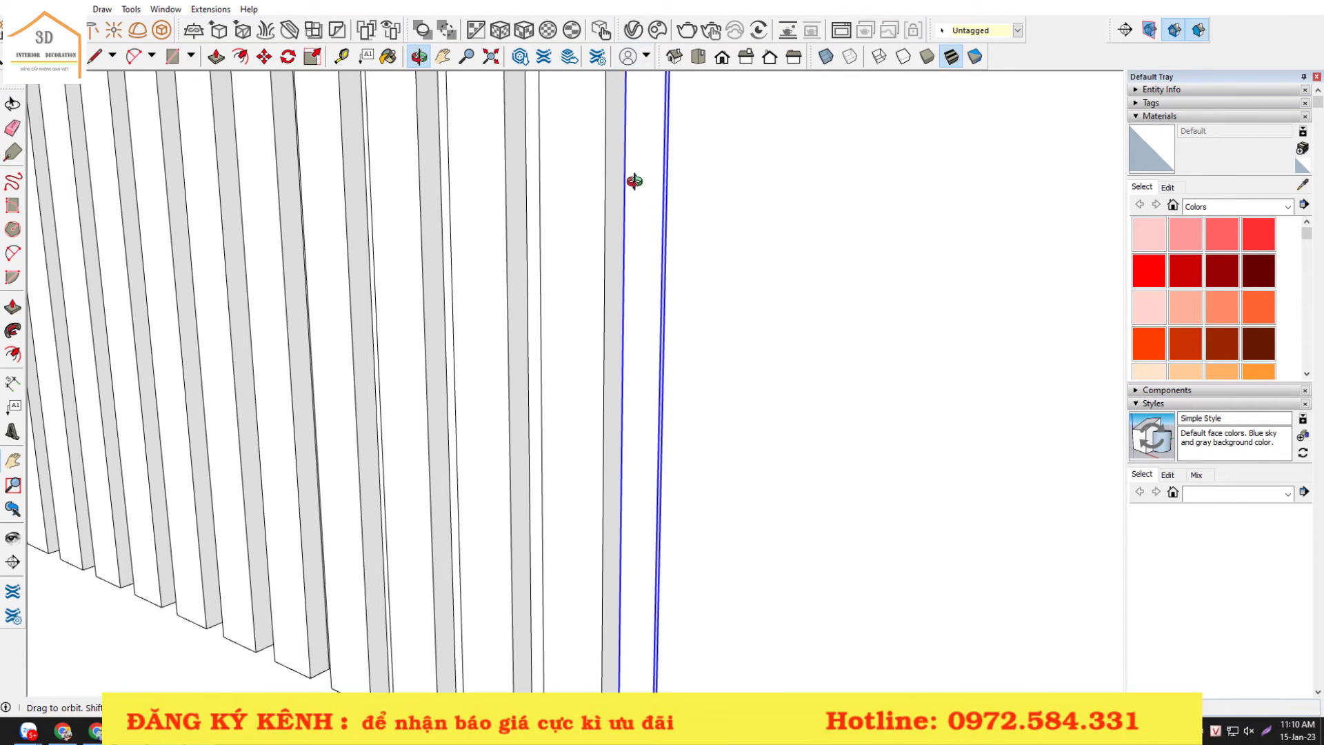
{"action": "mouse_move", "coordinate": [629, 184]}
{"action": "middle_mouse_down"}
{"action": "mouse_move", "coordinate": [630, 124]}
{"action": "mouse_move", "coordinate": [647, 419]}
{"action": "mouse_move", "coordinate": [634, 301]}
{"action": "middle_mouse_up"}
{"action": "scroll", "coordinate": [634, 302], "scroll_direction": "up", "scroll_amount": 3}
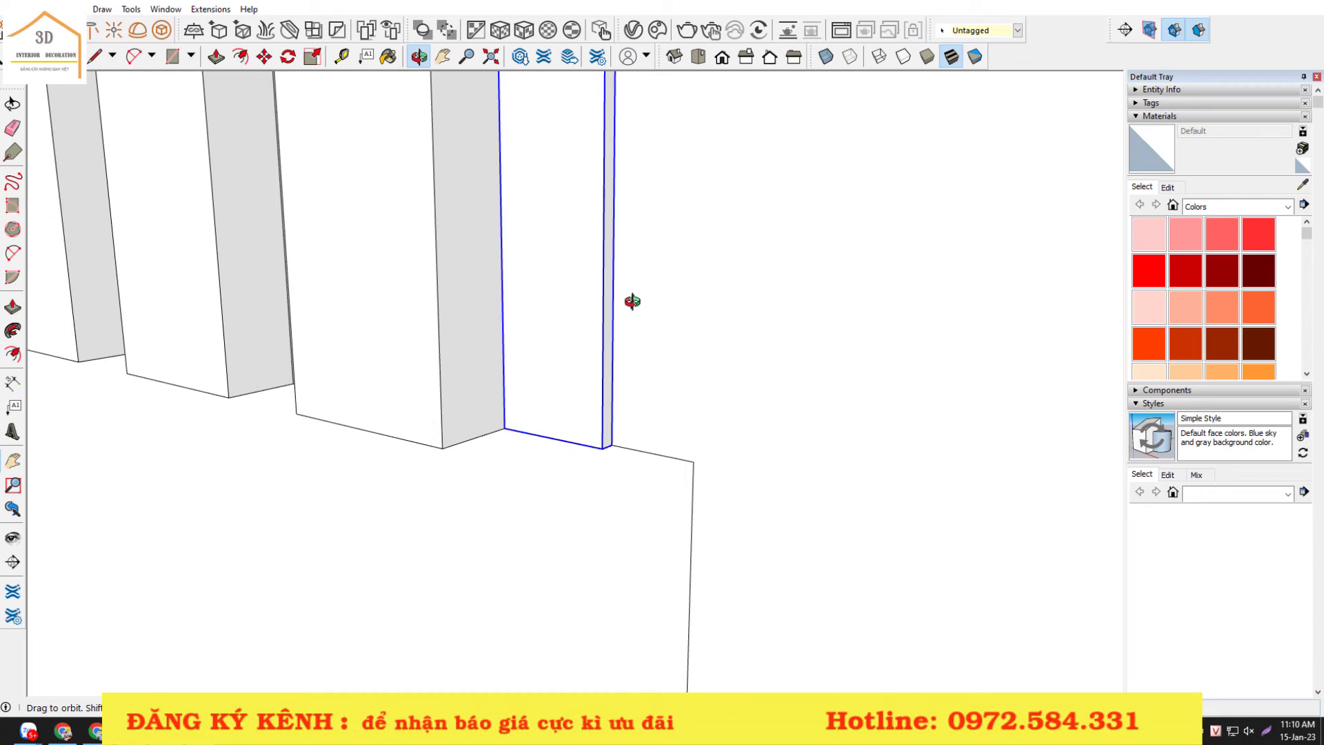
- Push/pull the slat's side face wider so the row ends at the opening's right edge
{"action": "double_click", "coordinate": [607, 327]}
{"action": "left_click", "coordinate": [608, 316]}
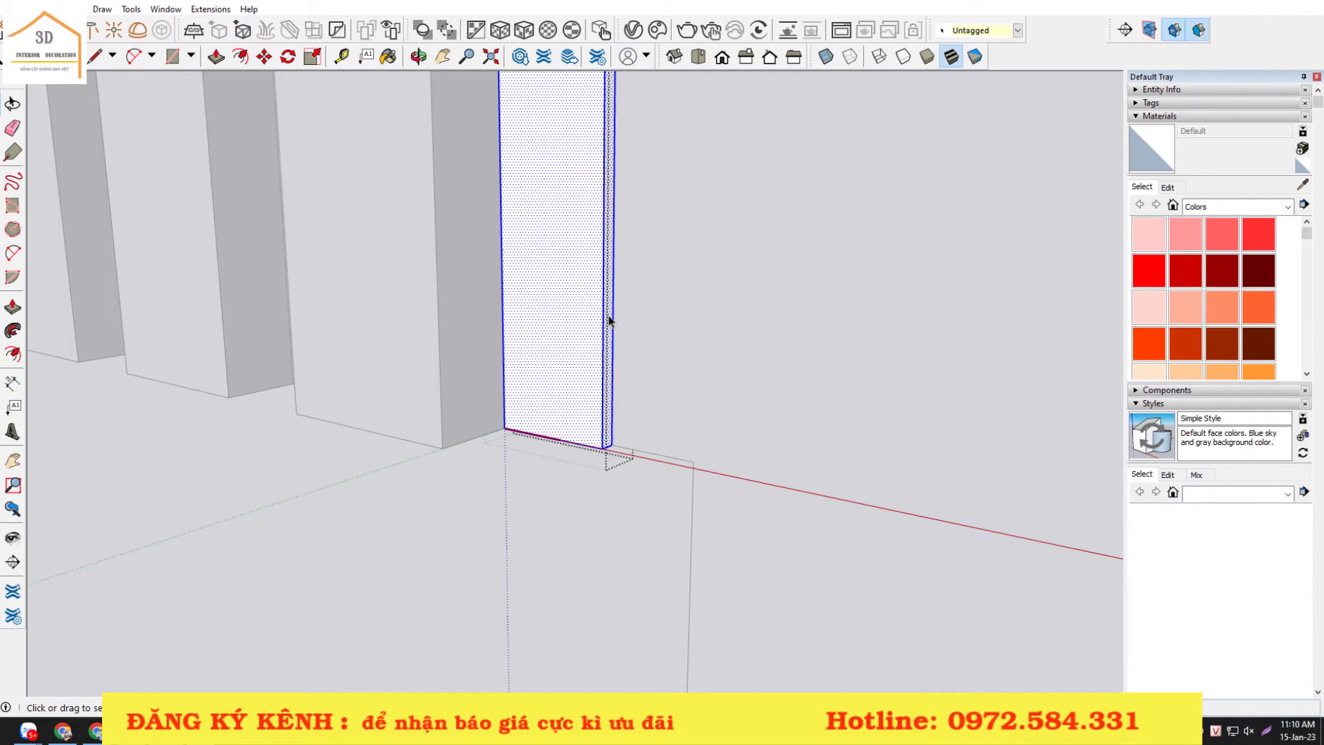
{"action": "key", "text": "p"}
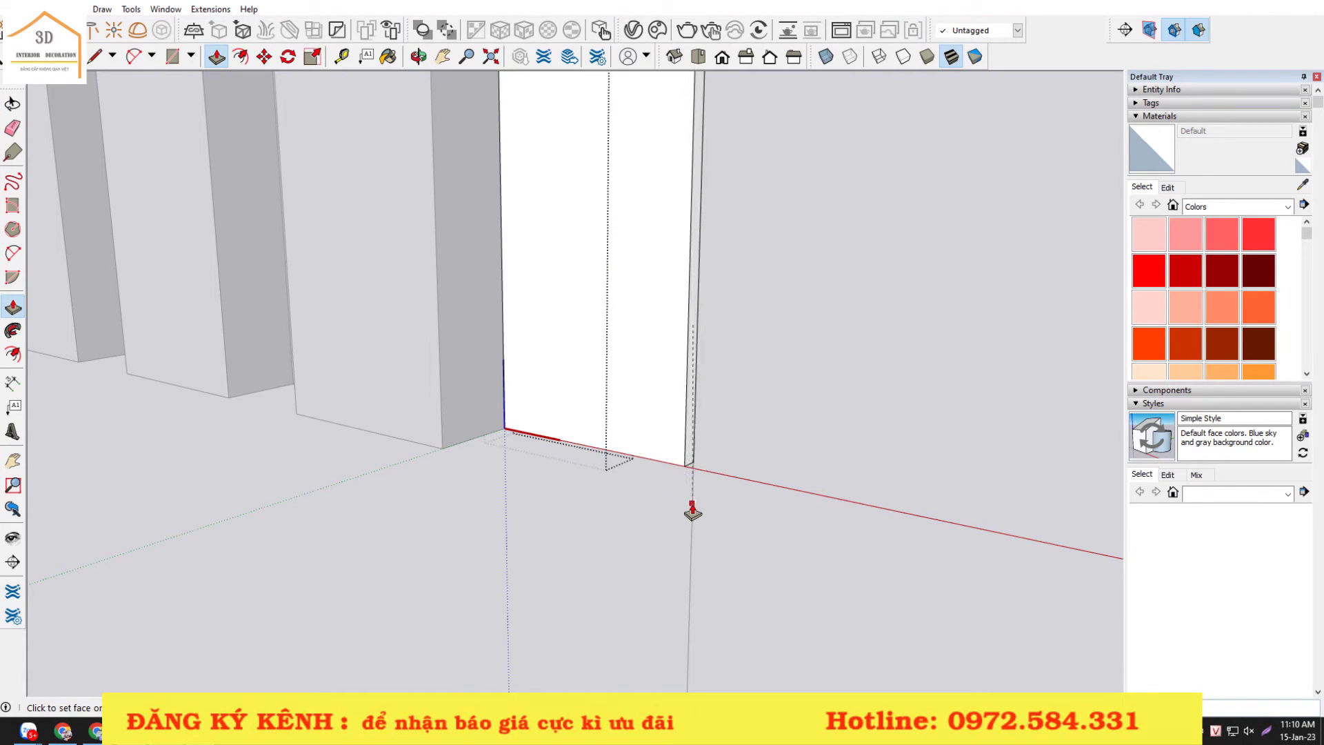
{"action": "left_click", "coordinate": [692, 511]}
{"action": "scroll", "coordinate": [598, 408], "scroll_direction": "down", "scroll_amount": 5}
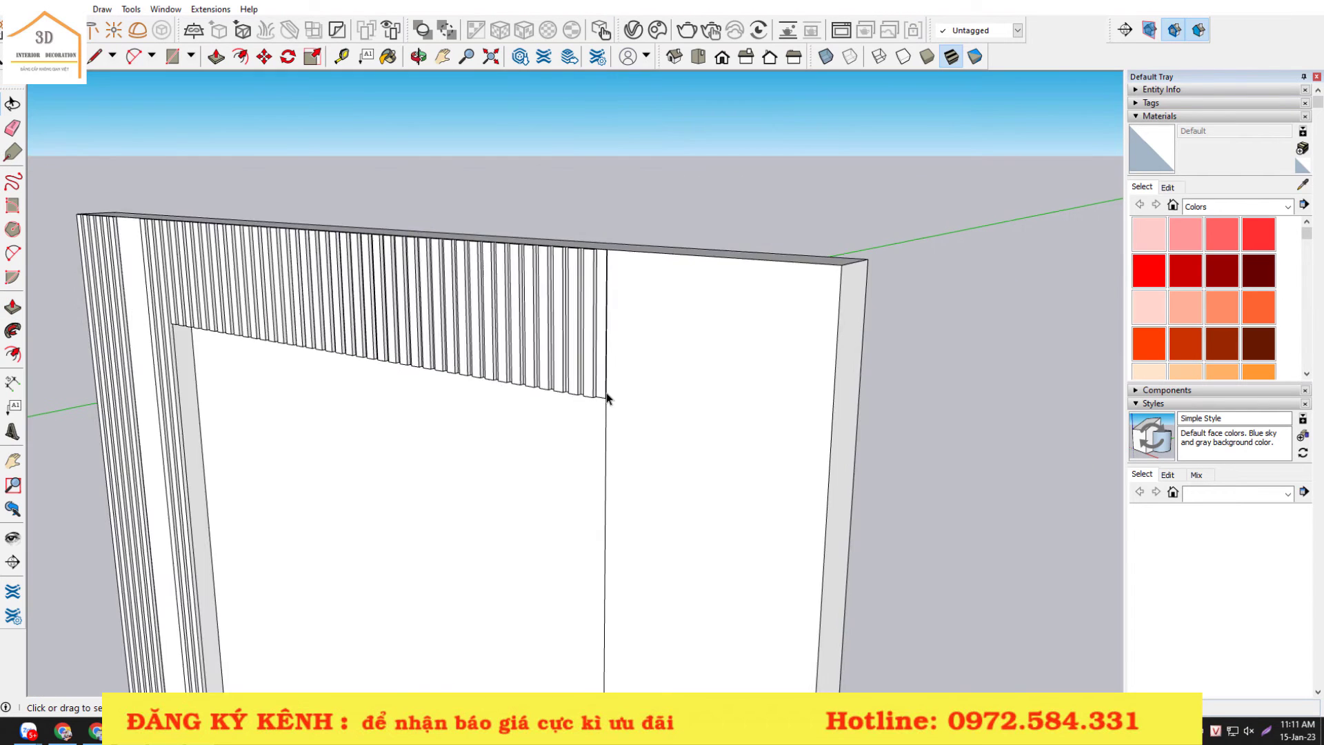
{"action": "scroll", "coordinate": [607, 397], "scroll_direction": "down", "scroll_amount": 2}
{"action": "key", "text": "o"}
{"action": "mouse_move", "coordinate": [630, 384]}
{"action": "left_mouse_down"}
{"action": "mouse_move", "coordinate": [813, 349]}
{"action": "mouse_move", "coordinate": [658, 376]}
{"action": "mouse_move", "coordinate": [693, 375]}
{"action": "left_mouse_up"}
{"action": "key", "text": "space"}
{"action": "scroll", "coordinate": [699, 383], "scroll_direction": "down", "scroll_amount": 2}
{"action": "scroll", "coordinate": [698, 384], "scroll_direction": "down", "scroll_amount": 2}
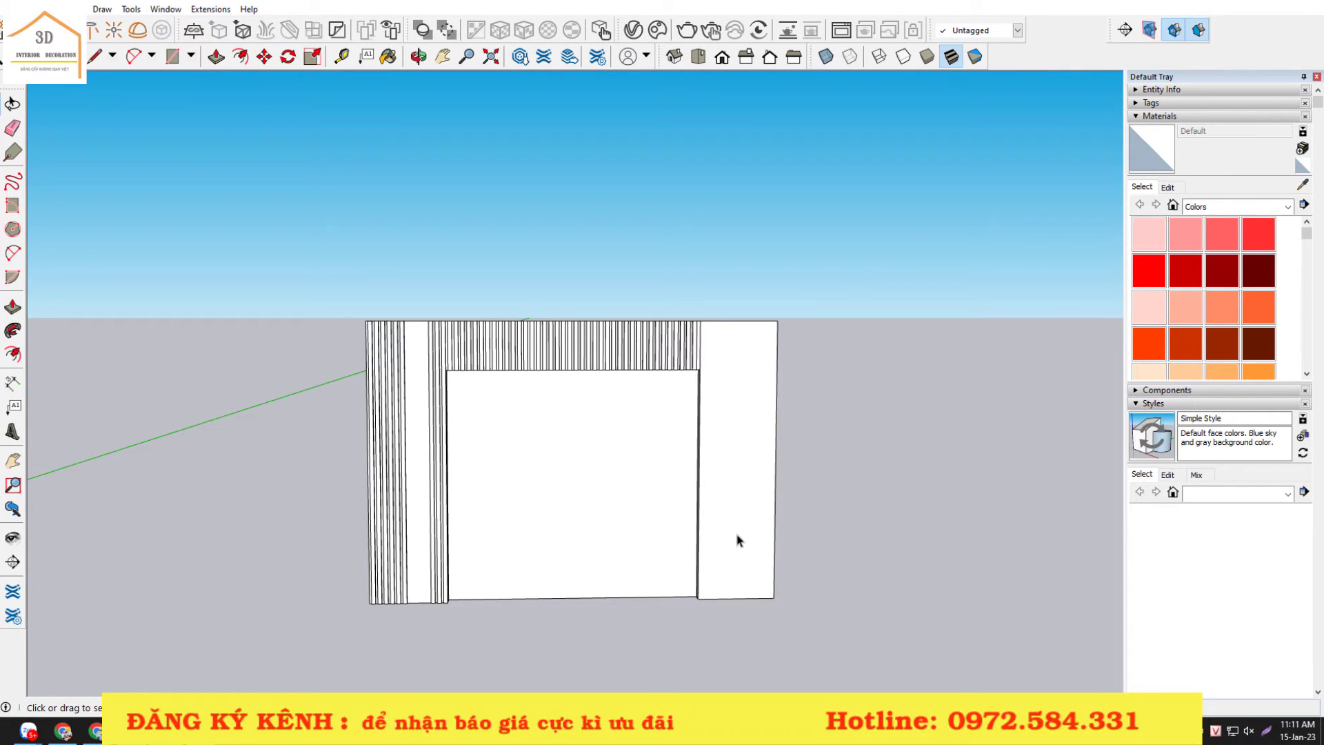
- Switch to the Front standard view and zoom out to show the reference photo beside the model
{"action": "left_click", "coordinate": [722, 58]}
{"action": "scroll", "coordinate": [722, 351], "scroll_direction": "up", "scroll_amount": 2}
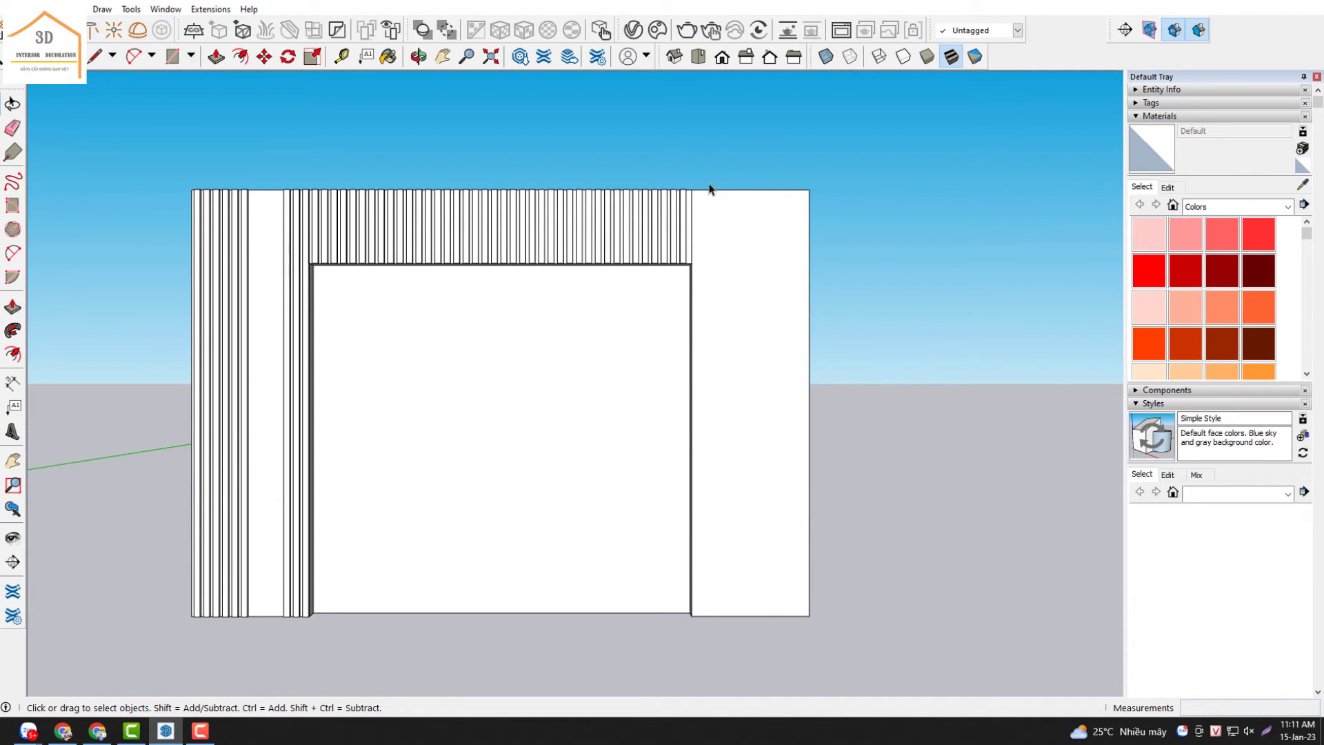
{"action": "scroll", "coordinate": [777, 321], "scroll_direction": "down", "scroll_amount": 1}
{"action": "scroll", "coordinate": [764, 357], "scroll_direction": "down", "scroll_amount": 1}
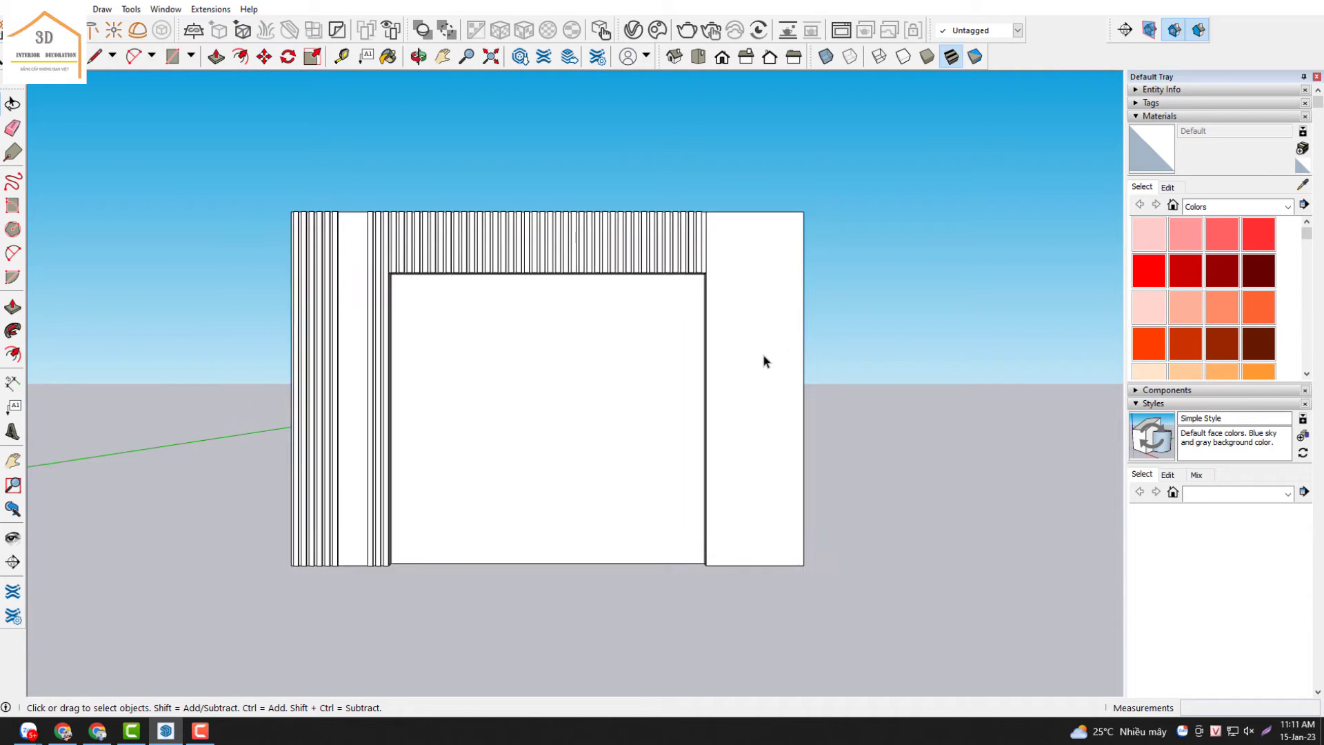
{"action": "scroll", "coordinate": [761, 356], "scroll_direction": "down", "scroll_amount": 1}
{"action": "scroll", "coordinate": [760, 357], "scroll_direction": "up", "scroll_amount": 2}
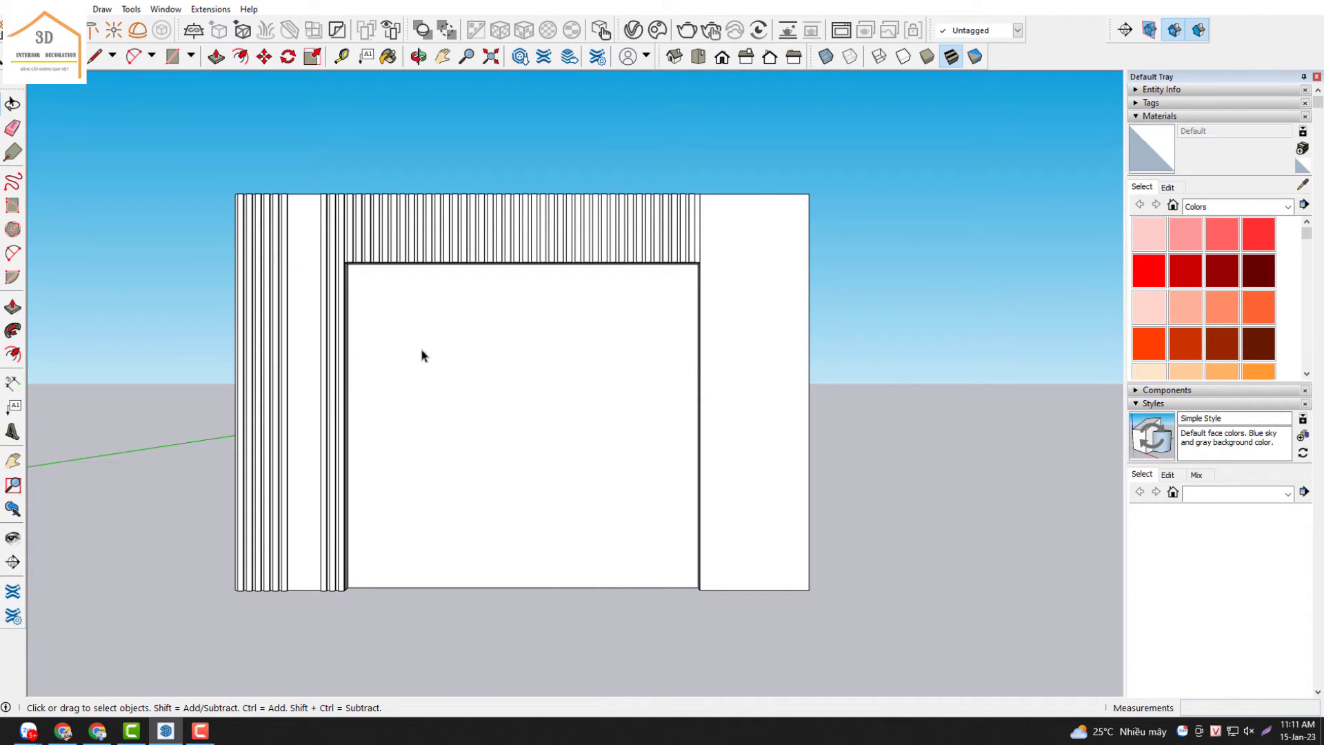
{"action": "scroll", "coordinate": [428, 467], "scroll_direction": "down", "scroll_amount": 3}
{"action": "scroll", "coordinate": [692, 544], "scroll_direction": "down", "scroll_amount": 3}
{"action": "scroll", "coordinate": [317, 493], "scroll_direction": "up", "scroll_amount": 3}
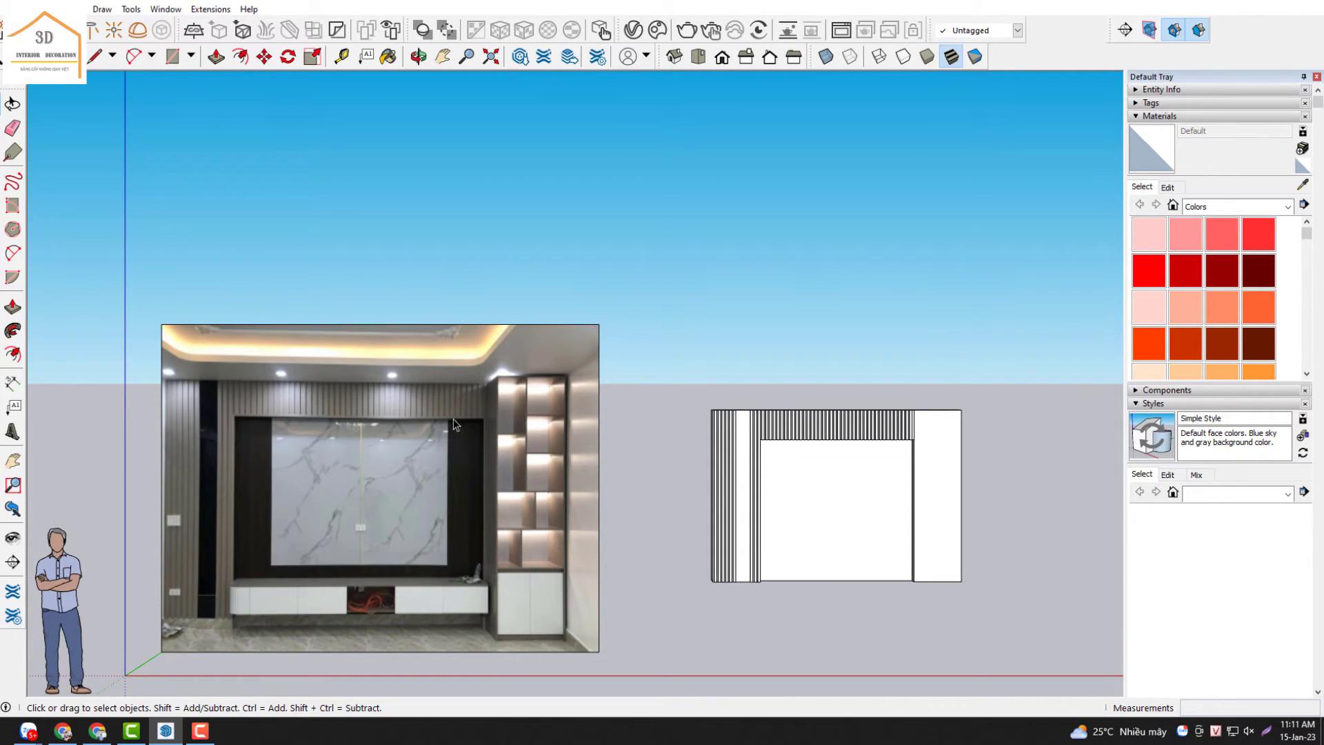
{"action": "scroll", "coordinate": [287, 502], "scroll_direction": "up", "scroll_amount": 1}
{"action": "scroll", "coordinate": [287, 502], "scroll_direction": "up", "scroll_amount": 2}
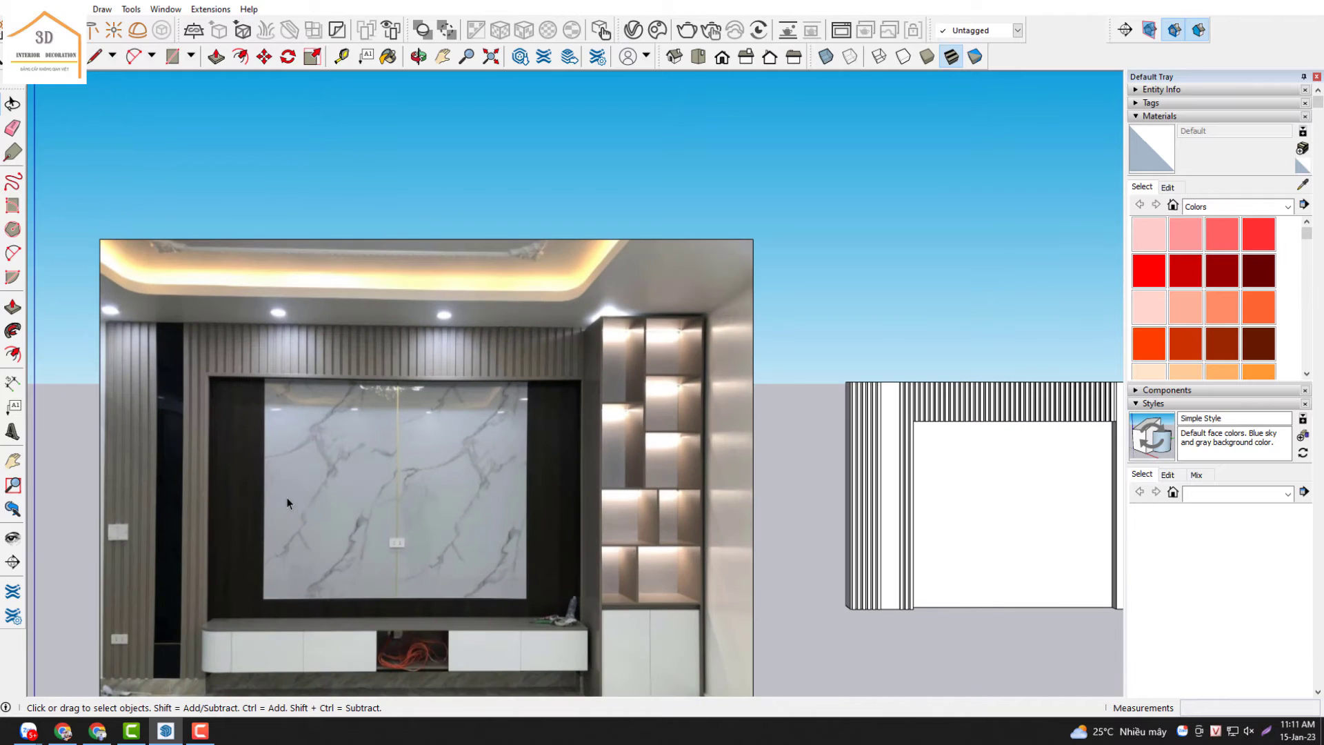
{"action": "scroll", "coordinate": [238, 407], "scroll_direction": "down", "scroll_amount": 1}
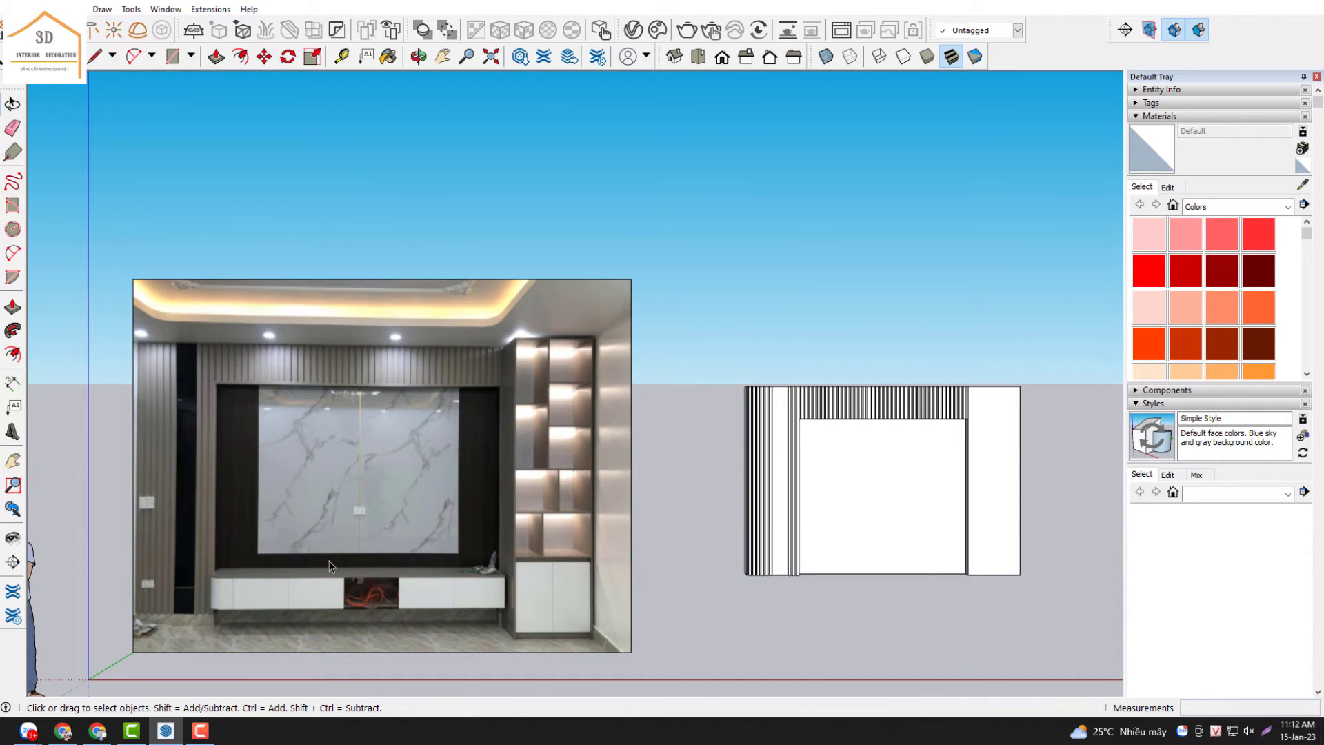
{"action": "scroll", "coordinate": [329, 560], "scroll_direction": "up", "scroll_amount": 1}
{"action": "scroll", "coordinate": [329, 561], "scroll_direction": "up", "scroll_amount": 2}
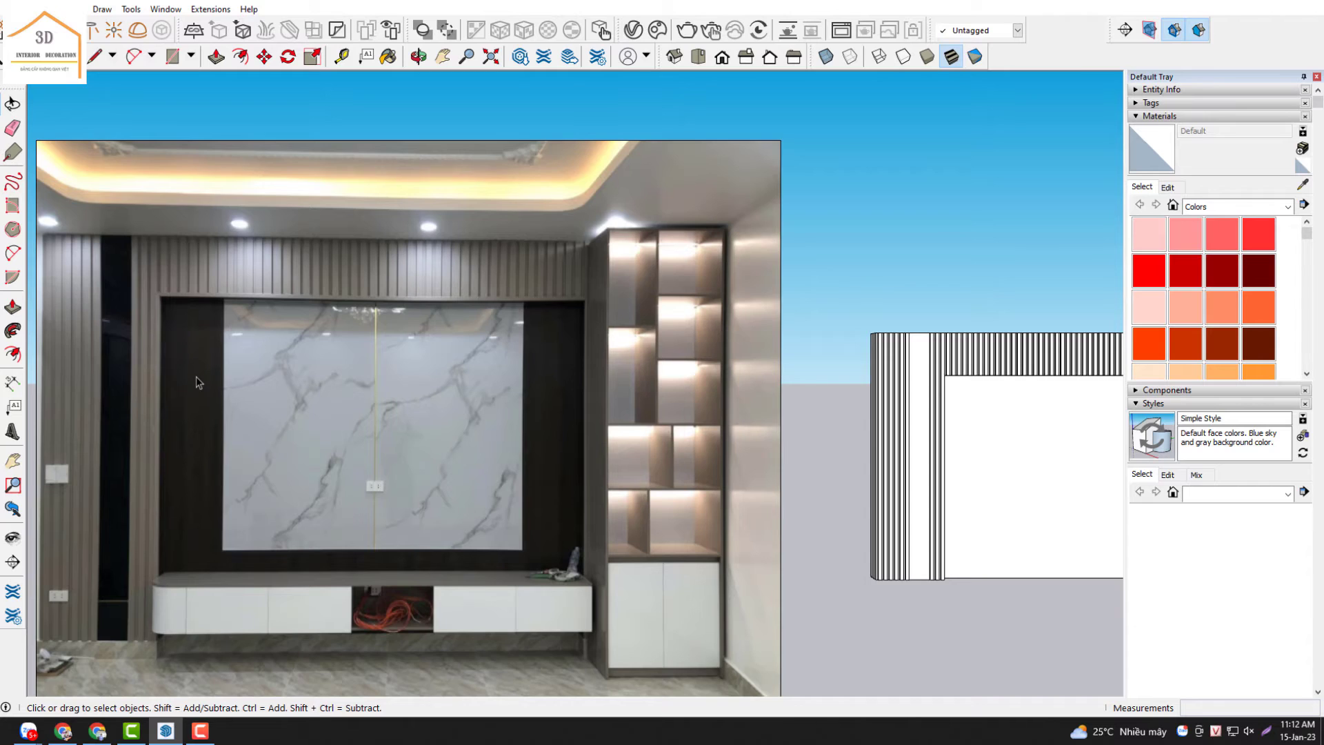
{"action": "scroll", "coordinate": [198, 382], "scroll_direction": "down", "scroll_amount": 2}
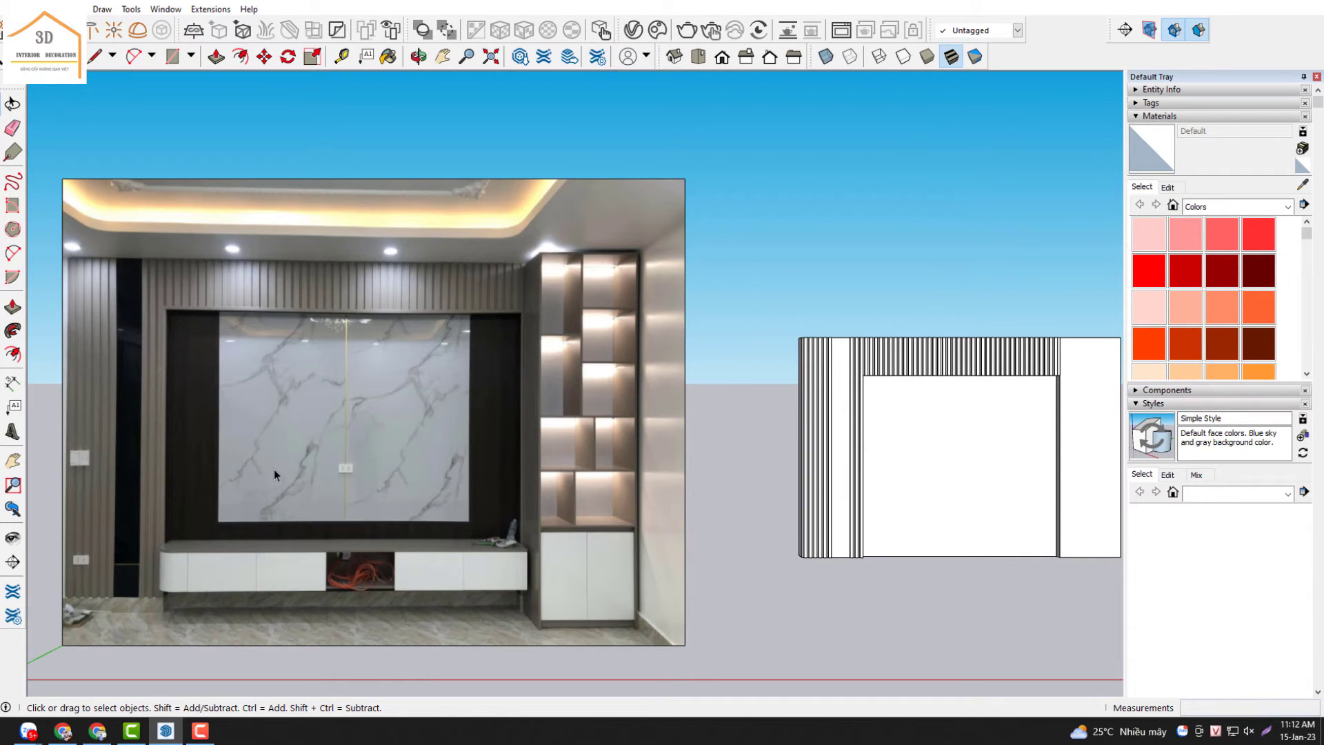
{"action": "scroll", "coordinate": [274, 474], "scroll_direction": "down", "scroll_amount": 2}
{"action": "scroll", "coordinate": [250, 466], "scroll_direction": "down", "scroll_amount": 2}
{"action": "scroll", "coordinate": [245, 465], "scroll_direction": "down", "scroll_amount": 1}
{"action": "scroll", "coordinate": [729, 470], "scroll_direction": "up", "scroll_amount": 4}
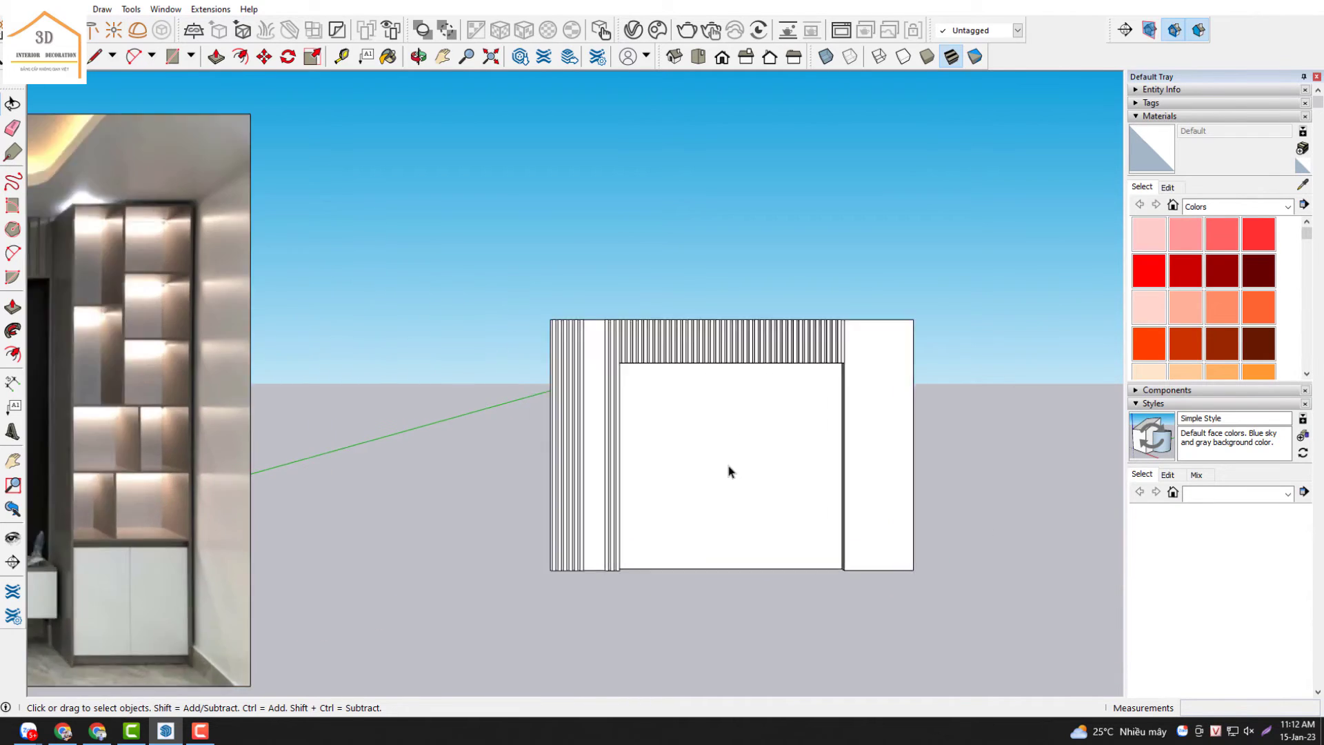
{"action": "scroll", "coordinate": [730, 469], "scroll_direction": "up", "scroll_amount": 2}
- Square the view to the wall and tape-measure a vertical guide inset from the opening's left edge
{"action": "scroll", "coordinate": [730, 468], "scroll_direction": "up", "scroll_amount": 1}
{"action": "key", "text": "o"}
{"action": "left_click_drag", "start_coordinate": [717, 448], "coordinate": [592, 468]}
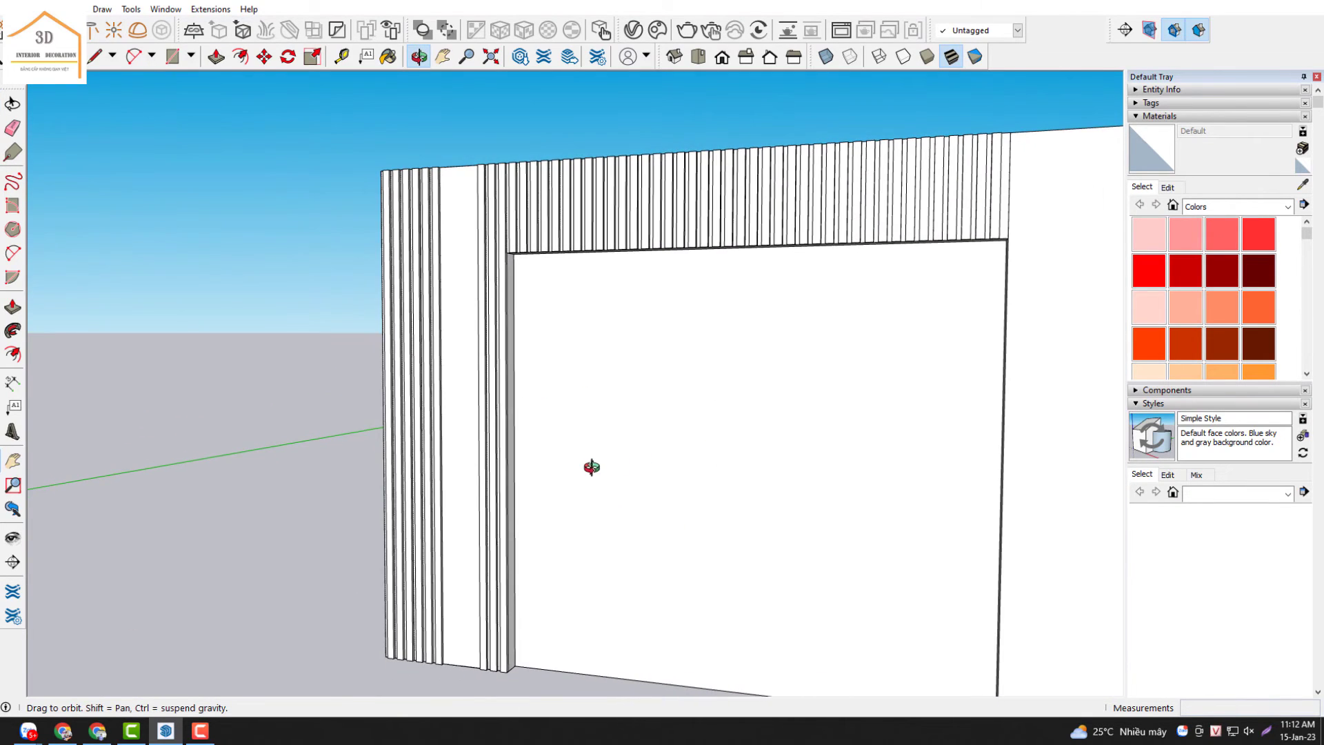
{"action": "mouse_move", "coordinate": [538, 352]}
{"action": "left_mouse_down"}
{"action": "mouse_move", "coordinate": [586, 408]}
{"action": "mouse_move", "coordinate": [632, 420]}
{"action": "mouse_move", "coordinate": [538, 363]}
{"action": "left_mouse_up"}
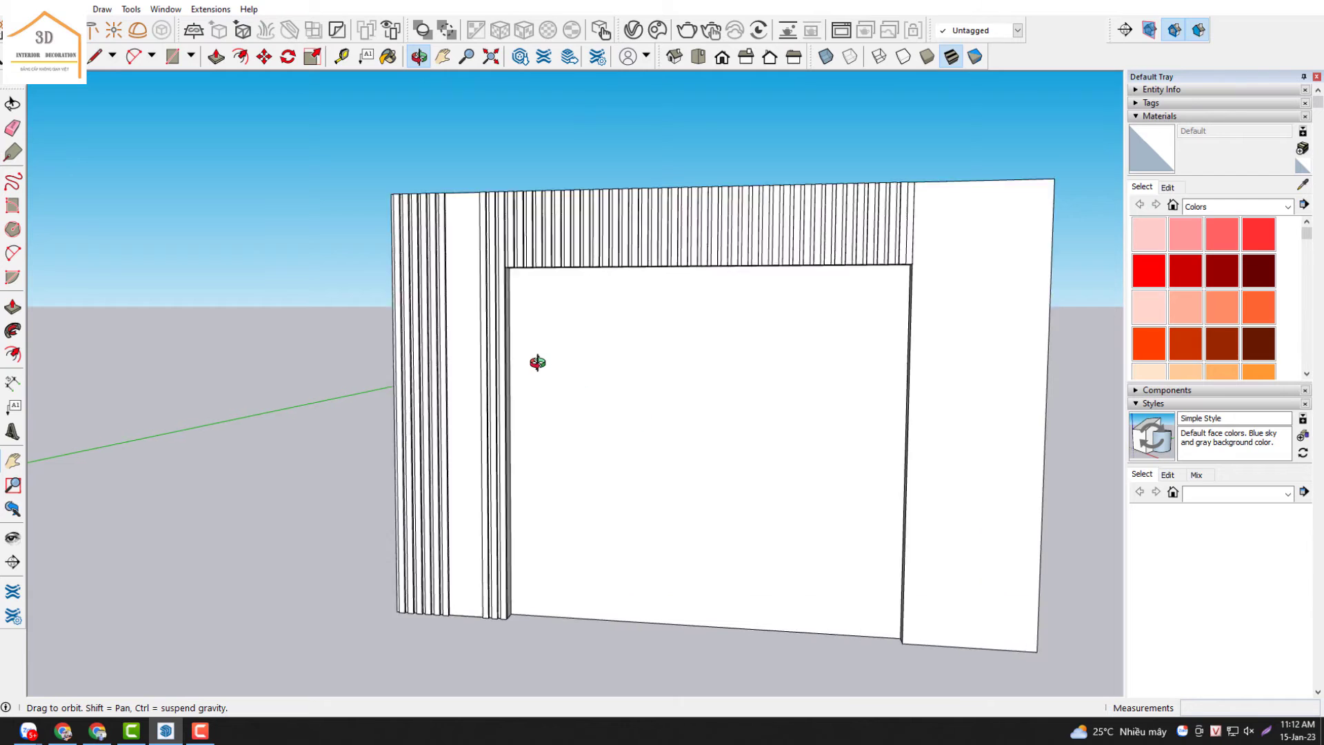
{"action": "scroll", "coordinate": [537, 362], "scroll_direction": "up", "scroll_amount": 1}
{"action": "left_click_drag", "start_coordinate": [689, 425], "coordinate": [709, 423]}
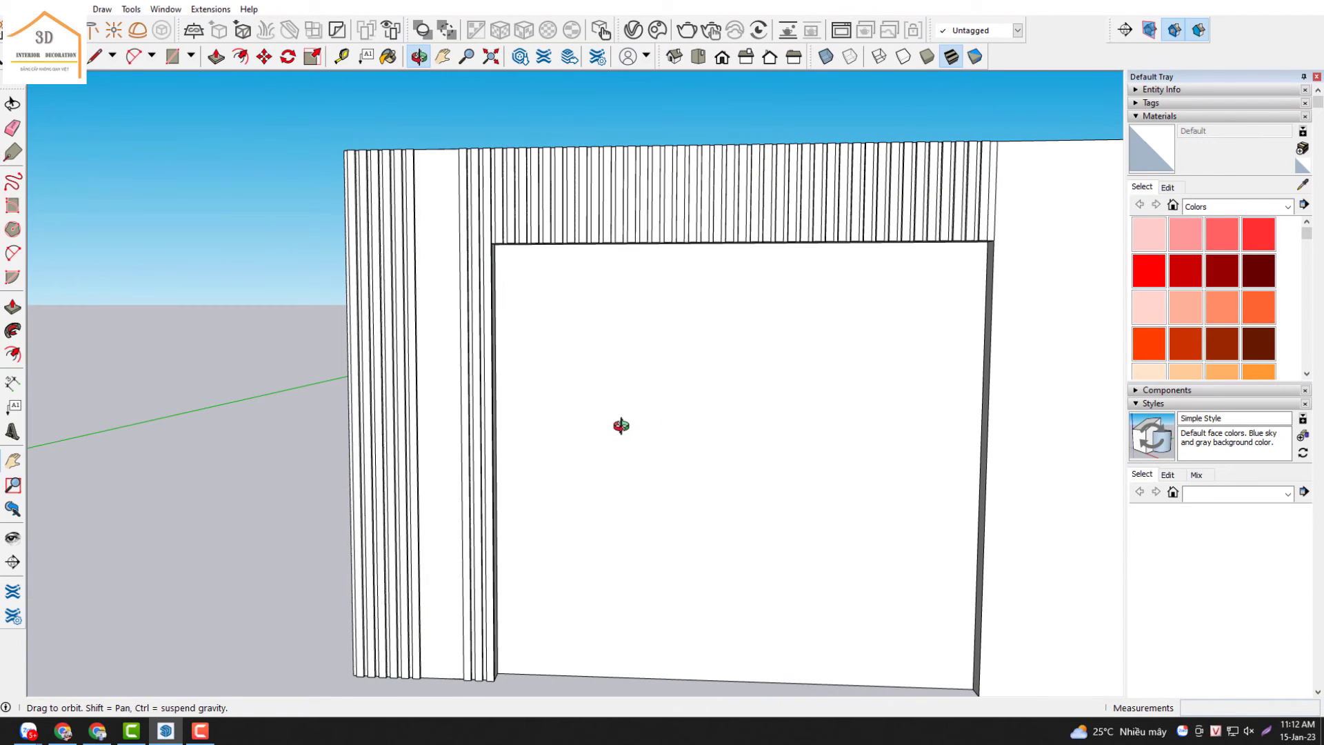
{"action": "key", "text": "t"}
{"action": "scroll", "coordinate": [509, 330], "scroll_direction": "up", "scroll_amount": 2}
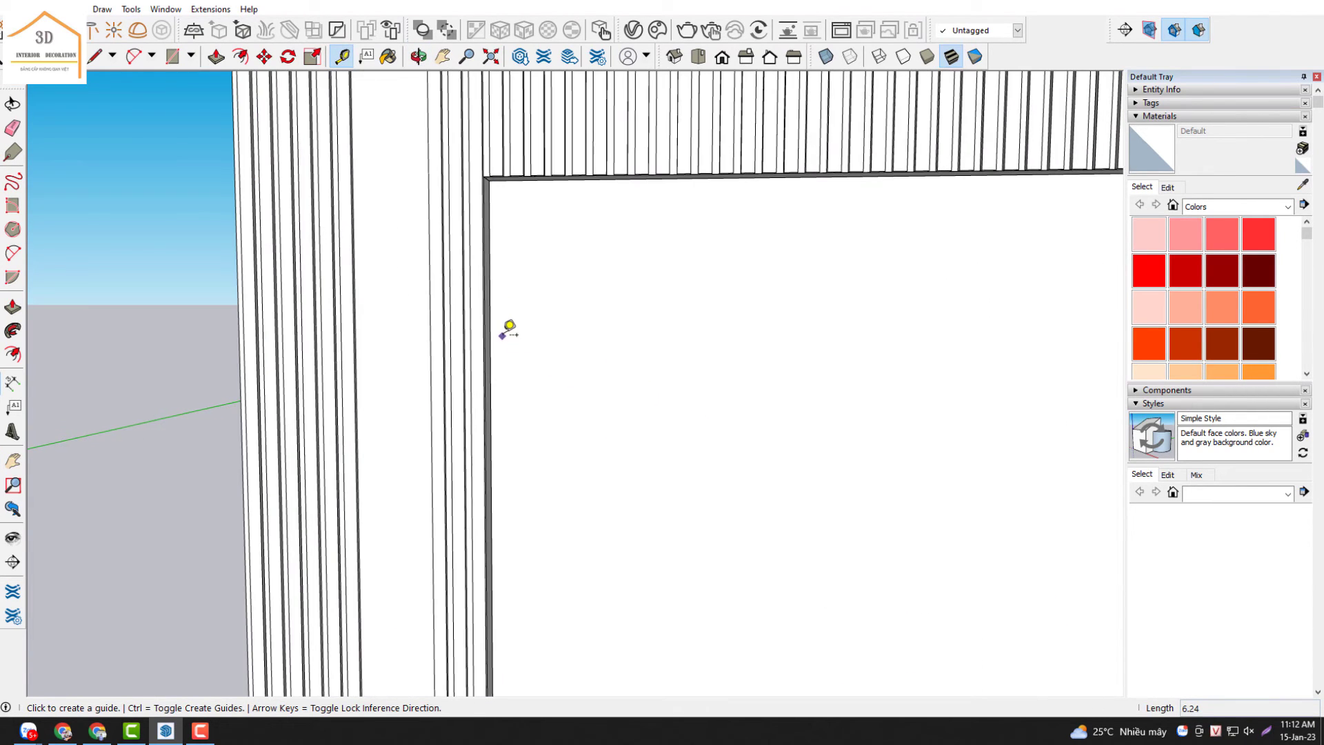
{"action": "left_click", "coordinate": [489, 327]}
{"action": "type", "text": "4"}
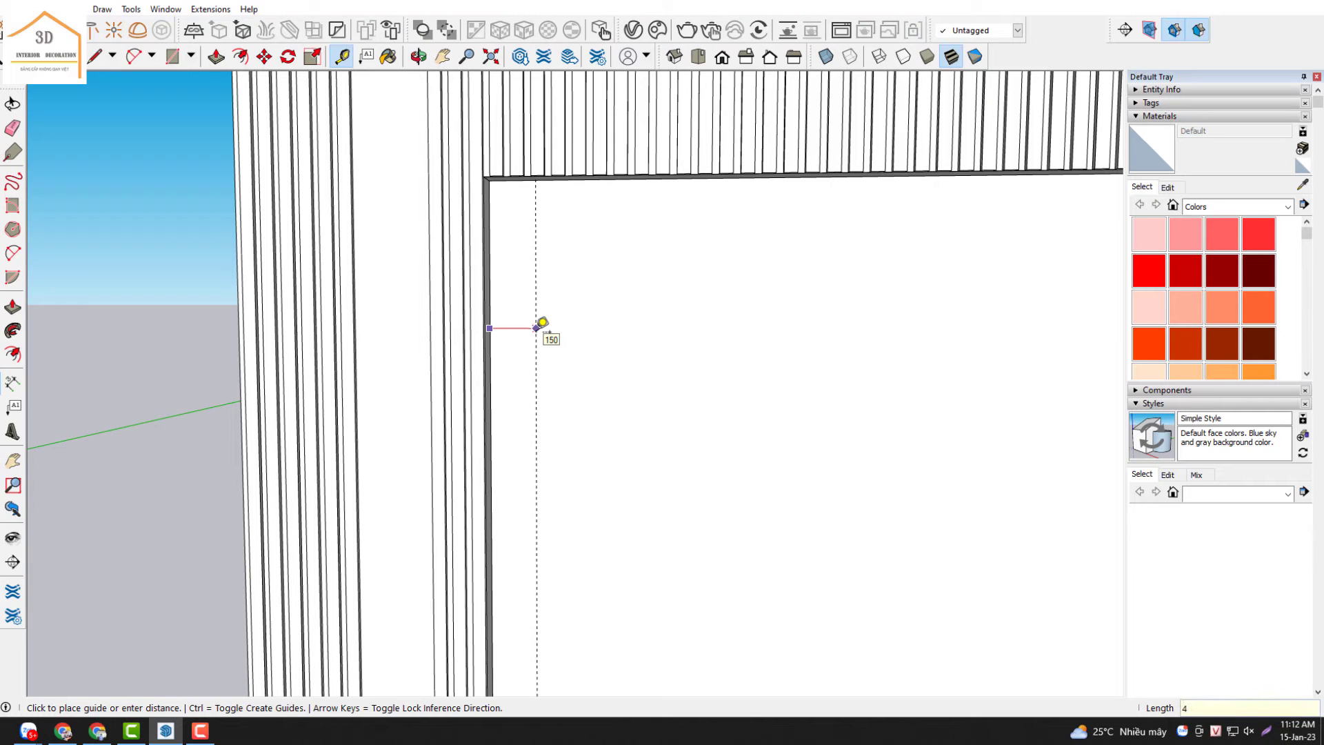
{"action": "type", "text": "00"}
{"action": "key", "text": "Return"}
{"action": "scroll", "coordinate": [541, 325], "scroll_direction": "down", "scroll_amount": 2}
{"action": "scroll", "coordinate": [541, 325], "scroll_direction": "down", "scroll_amount": 3}
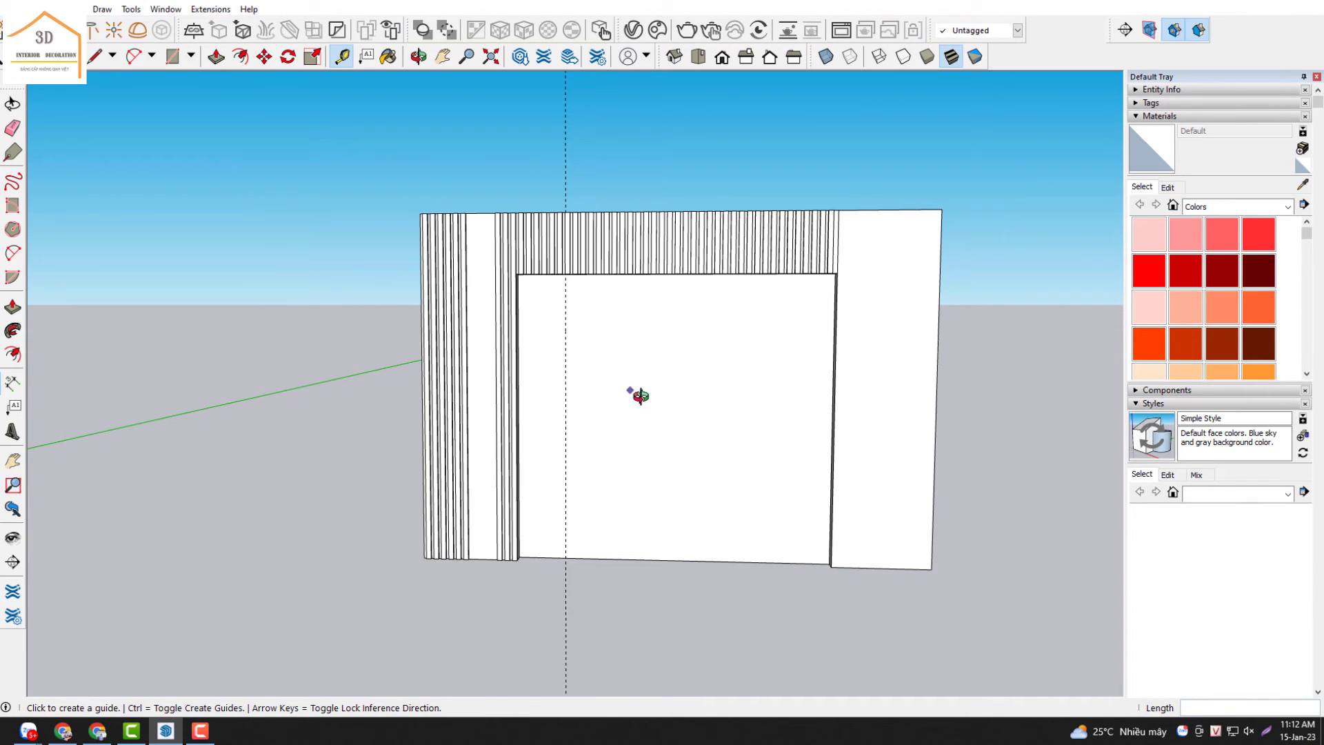
- Place a vertical guide inset from the opening's right edge
{"action": "middle_click_drag", "start_coordinate": [640, 395], "coordinate": [813, 414]}
{"action": "scroll", "coordinate": [793, 403], "scroll_direction": "up", "scroll_amount": 3}
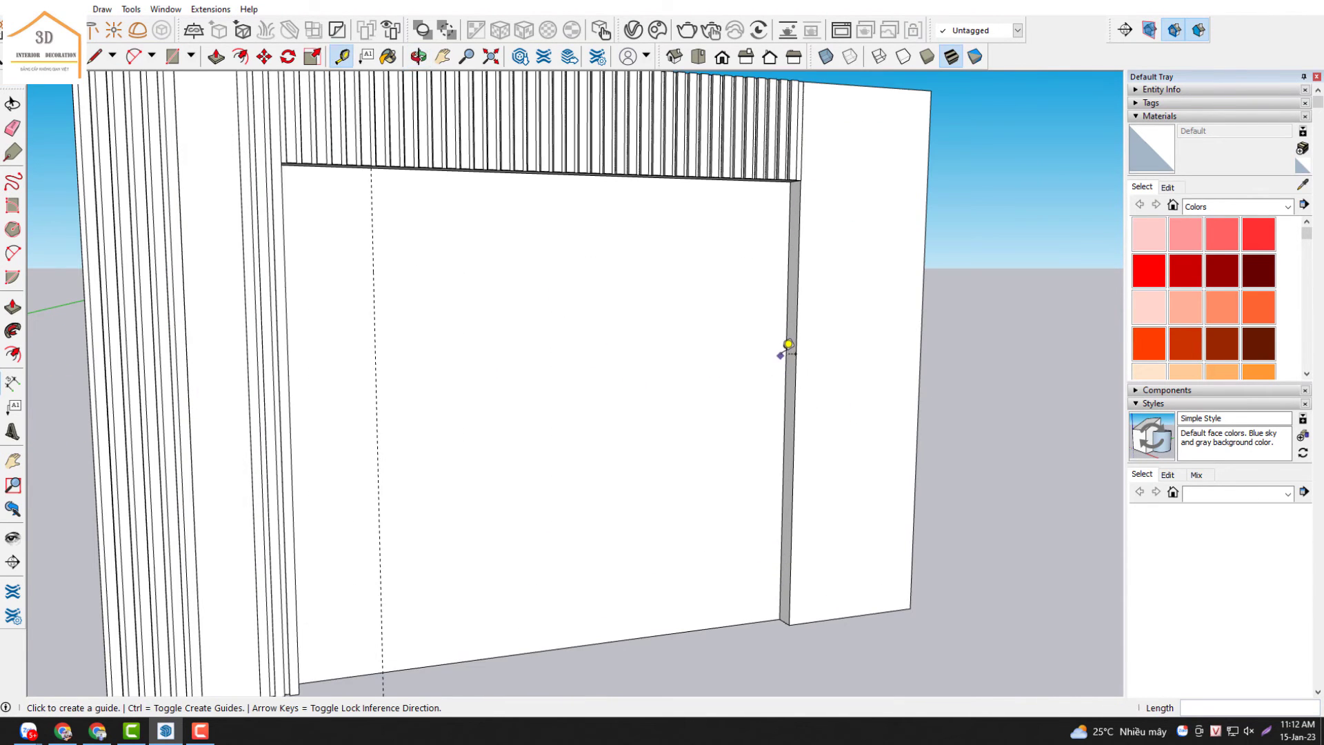
{"action": "left_click", "coordinate": [787, 350]}
{"action": "type", "text": "400"}
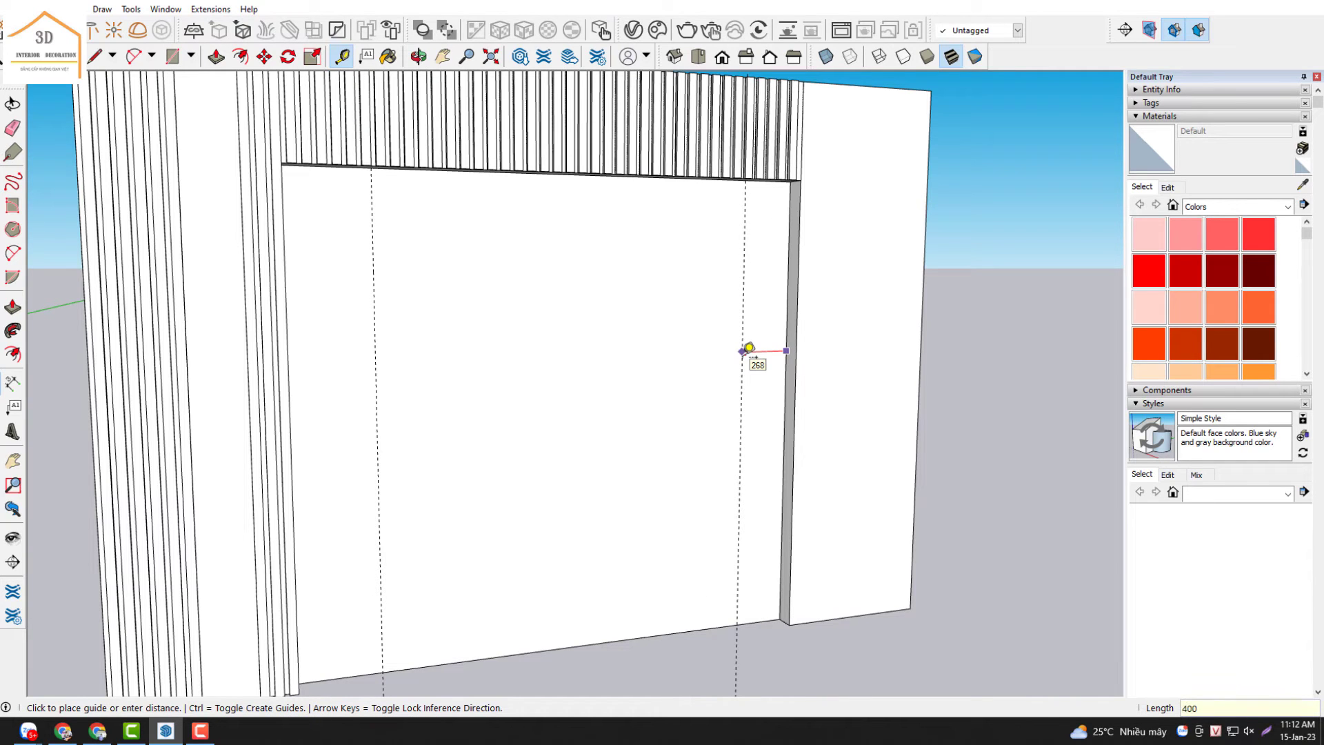
{"action": "left_click", "coordinate": [748, 348]}
{"action": "scroll", "coordinate": [697, 370], "scroll_direction": "down", "scroll_amount": 3}
{"action": "mouse_move", "coordinate": [676, 373]}
{"action": "middle_mouse_down"}
{"action": "mouse_move", "coordinate": [647, 395]}
{"action": "mouse_move", "coordinate": [588, 387]}
{"action": "middle_mouse_up"}
{"action": "middle_click_drag", "start_coordinate": [591, 503], "coordinate": [595, 462]}
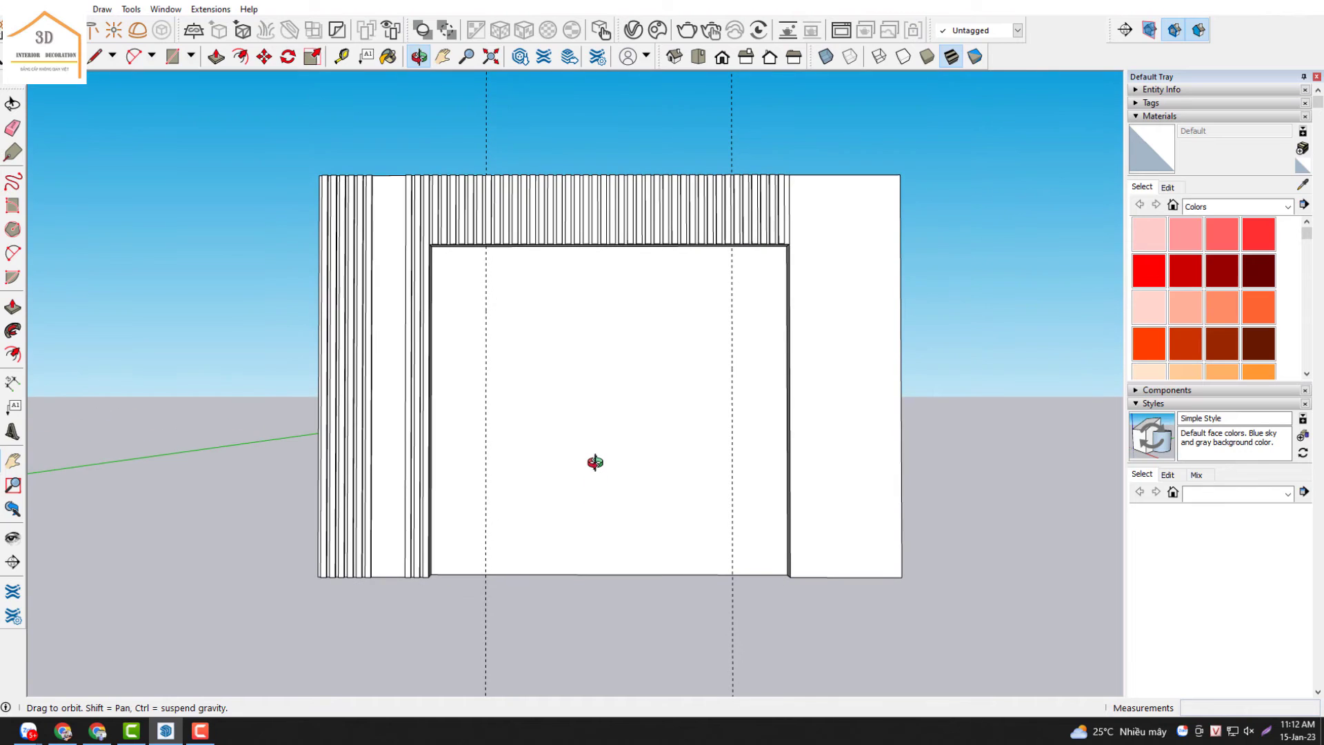
- Place a horizontal guide 700 above the opening's bottom edge
{"action": "left_click", "coordinate": [590, 574]}
{"action": "type", "text": "700"}
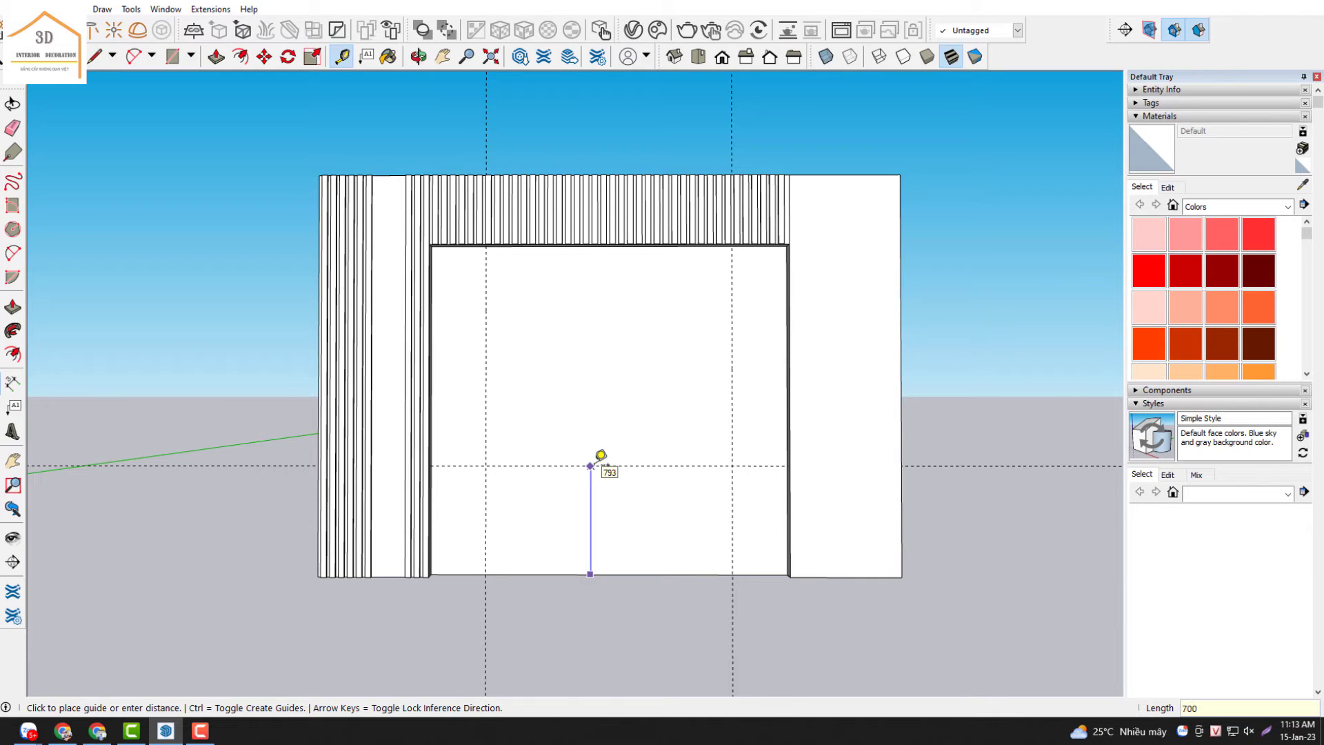
{"action": "key", "text": "Return"}
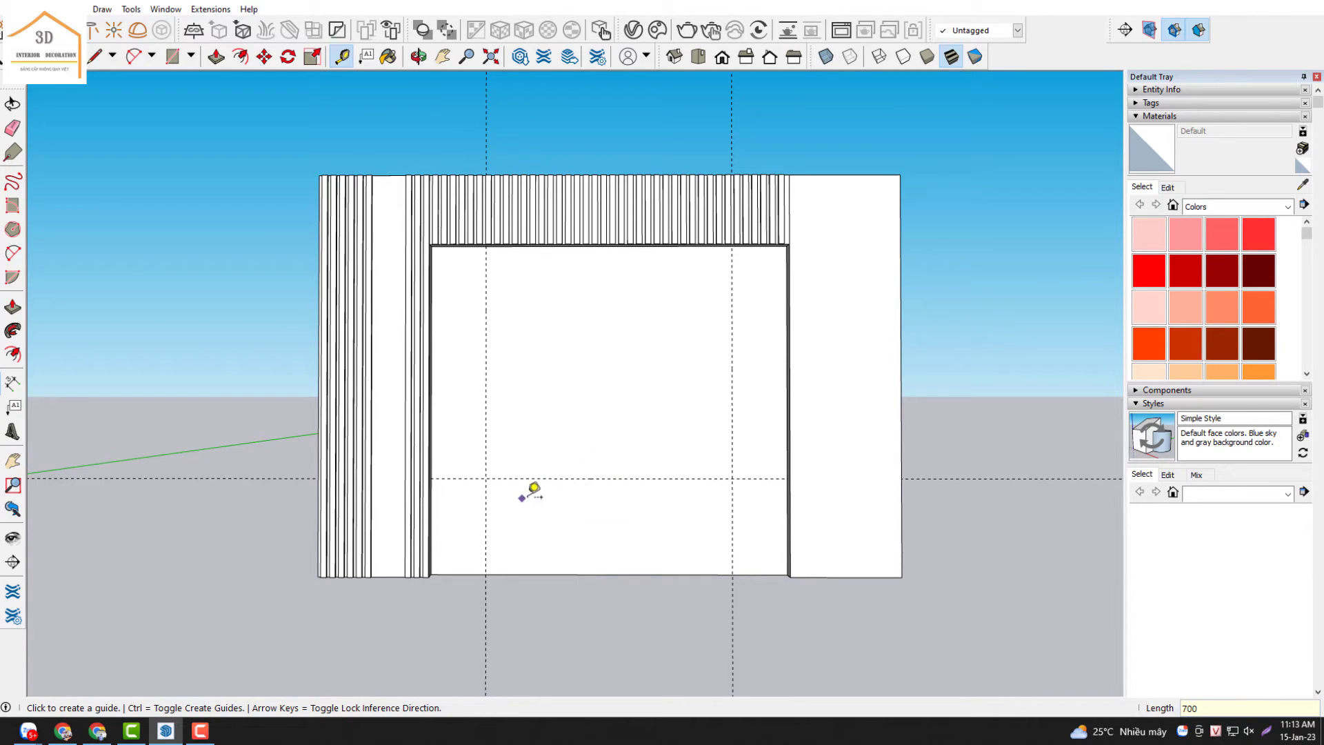
{"action": "key", "text": "space"}
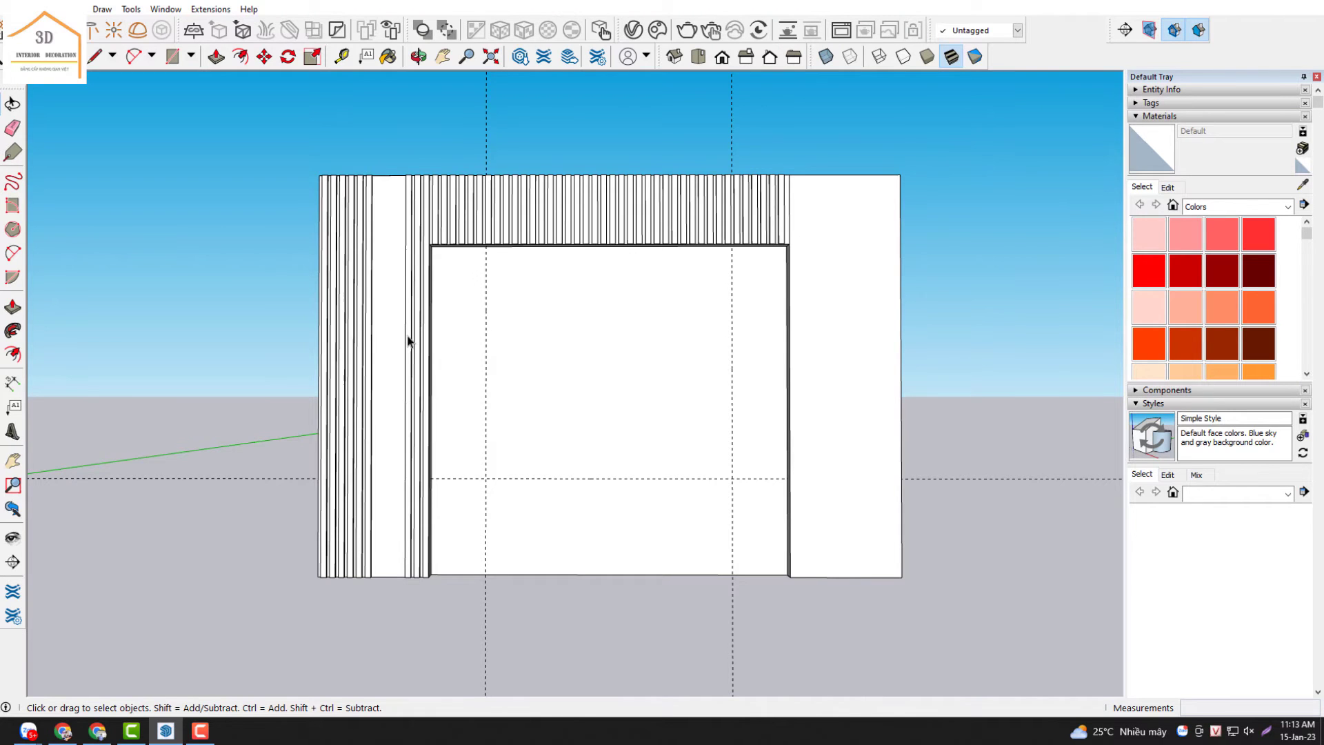
{"action": "scroll", "coordinate": [504, 380], "scroll_direction": "up", "scroll_amount": 1}
{"action": "scroll", "coordinate": [504, 380], "scroll_direction": "up", "scroll_amount": 2}
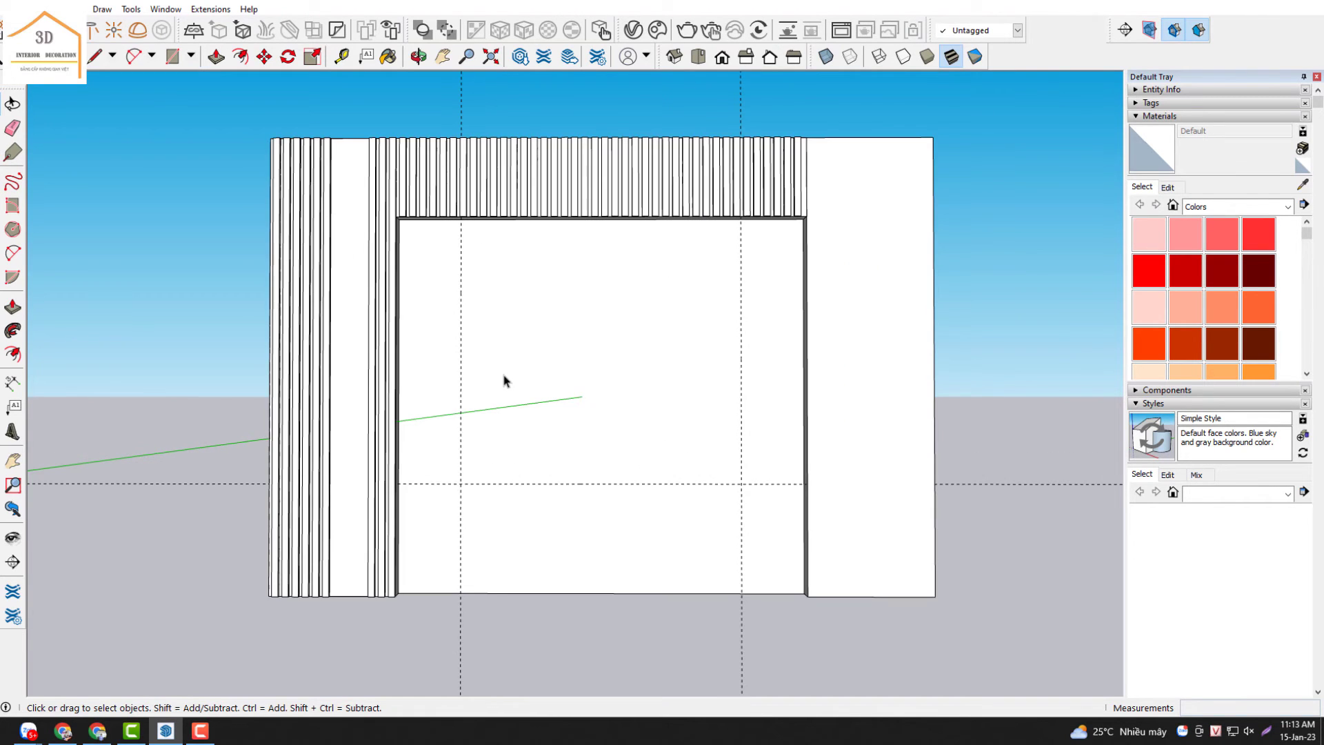
- Draw the left side strip from the opening's top-left corner down to the guide
{"action": "key", "text": "o"}
{"action": "left_click_drag", "start_coordinate": [491, 352], "coordinate": [405, 251]}
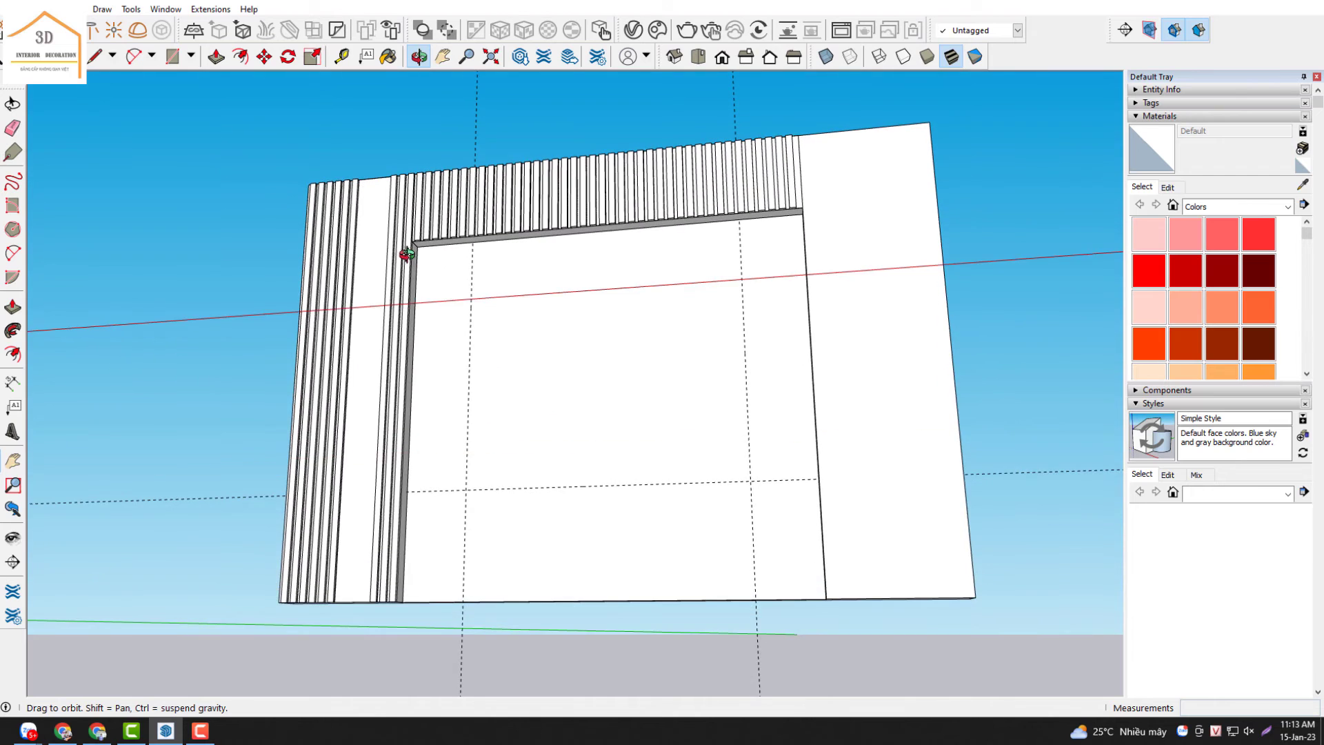
{"action": "scroll", "coordinate": [413, 248], "scroll_direction": "up", "scroll_amount": 3}
{"action": "scroll", "coordinate": [448, 244], "scroll_direction": "up", "scroll_amount": 2}
{"action": "key", "text": "r"}
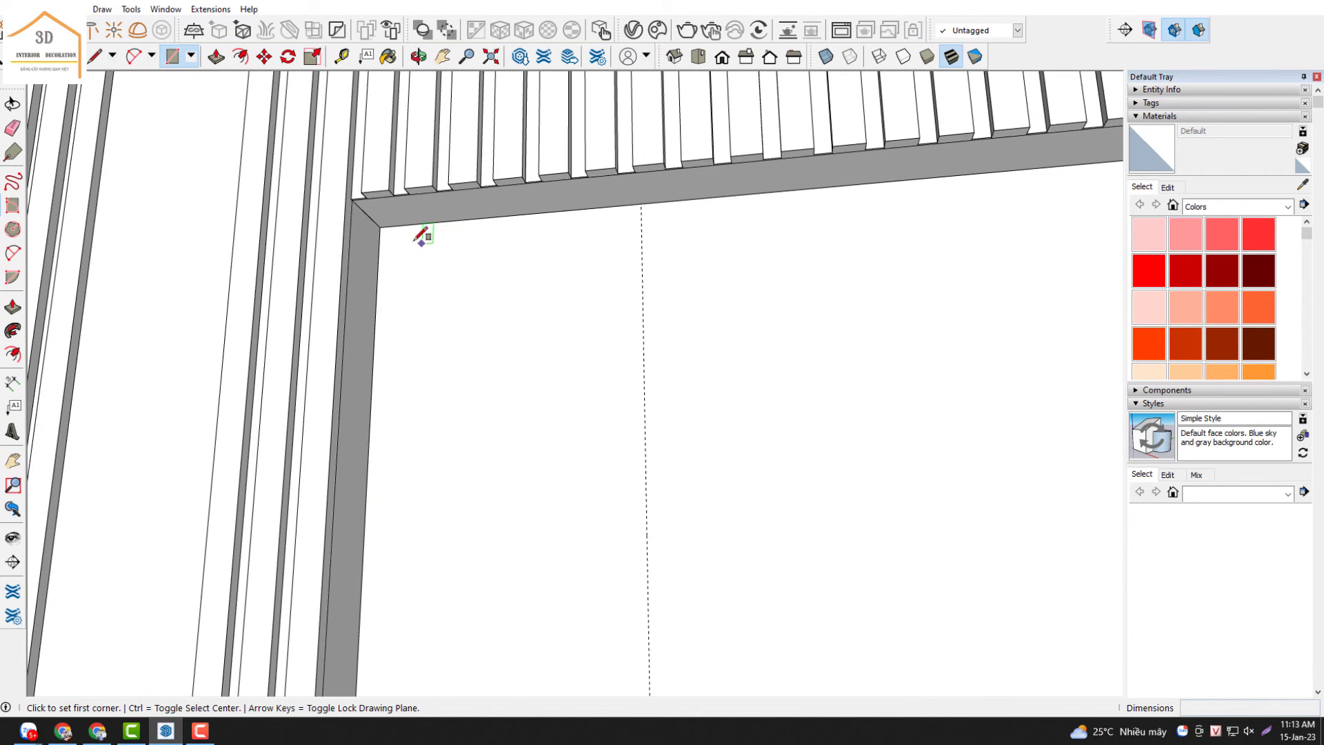
{"action": "left_click", "coordinate": [380, 226]}
{"action": "scroll", "coordinate": [384, 215], "scroll_direction": "down", "scroll_amount": 3}
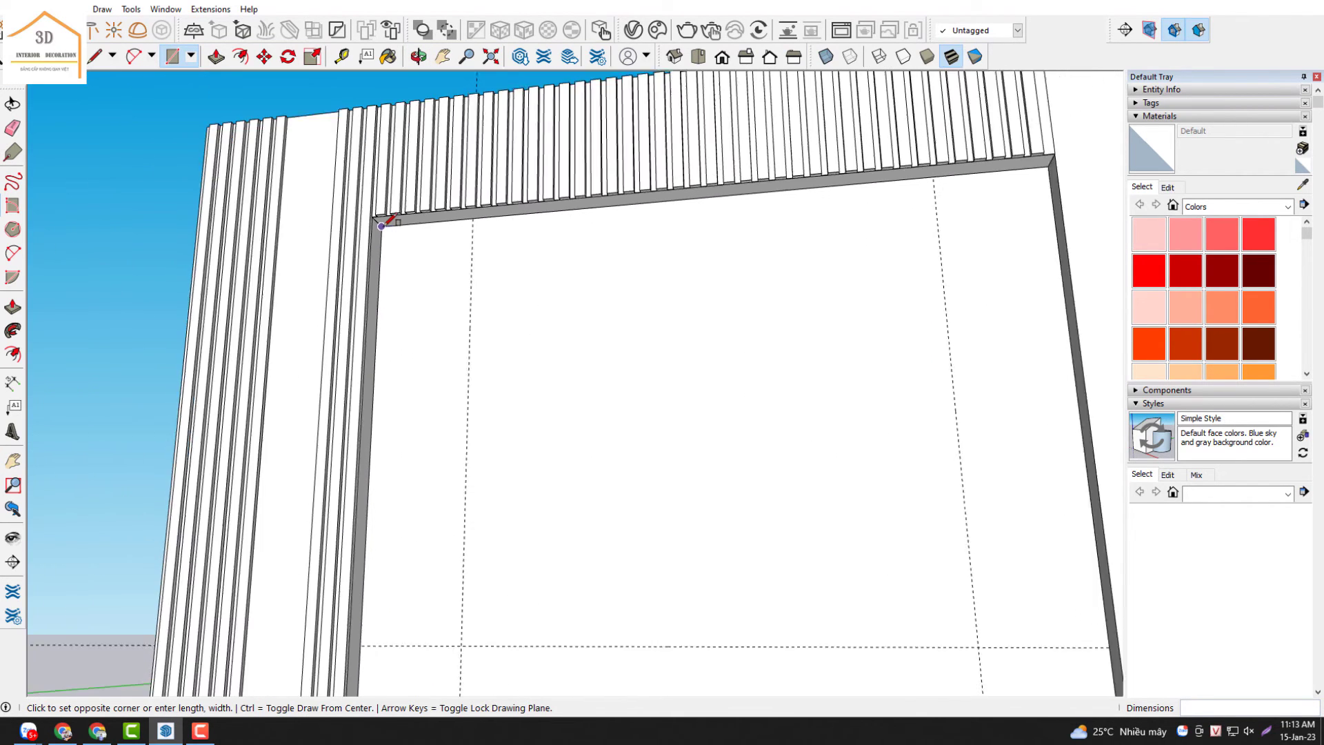
{"action": "scroll", "coordinate": [414, 221], "scroll_direction": "down", "scroll_amount": 2}
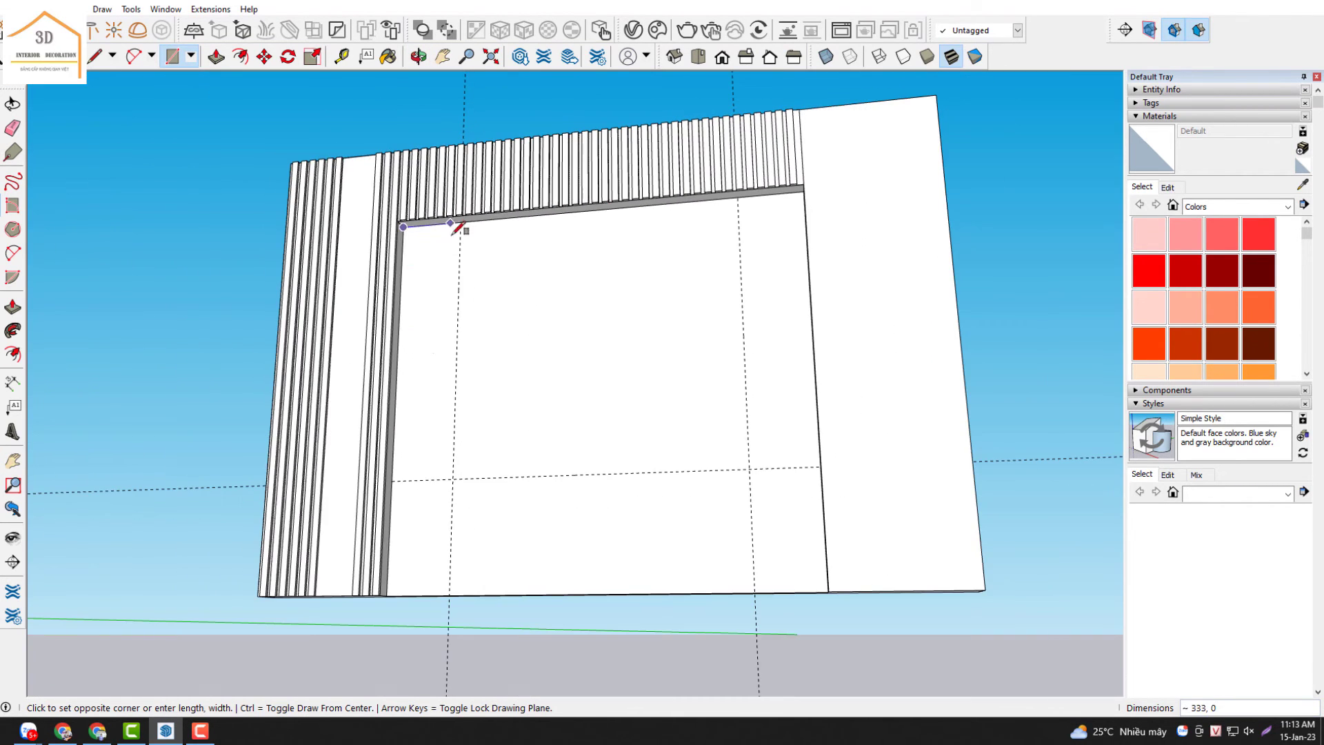
{"action": "left_click", "coordinate": [454, 594]}
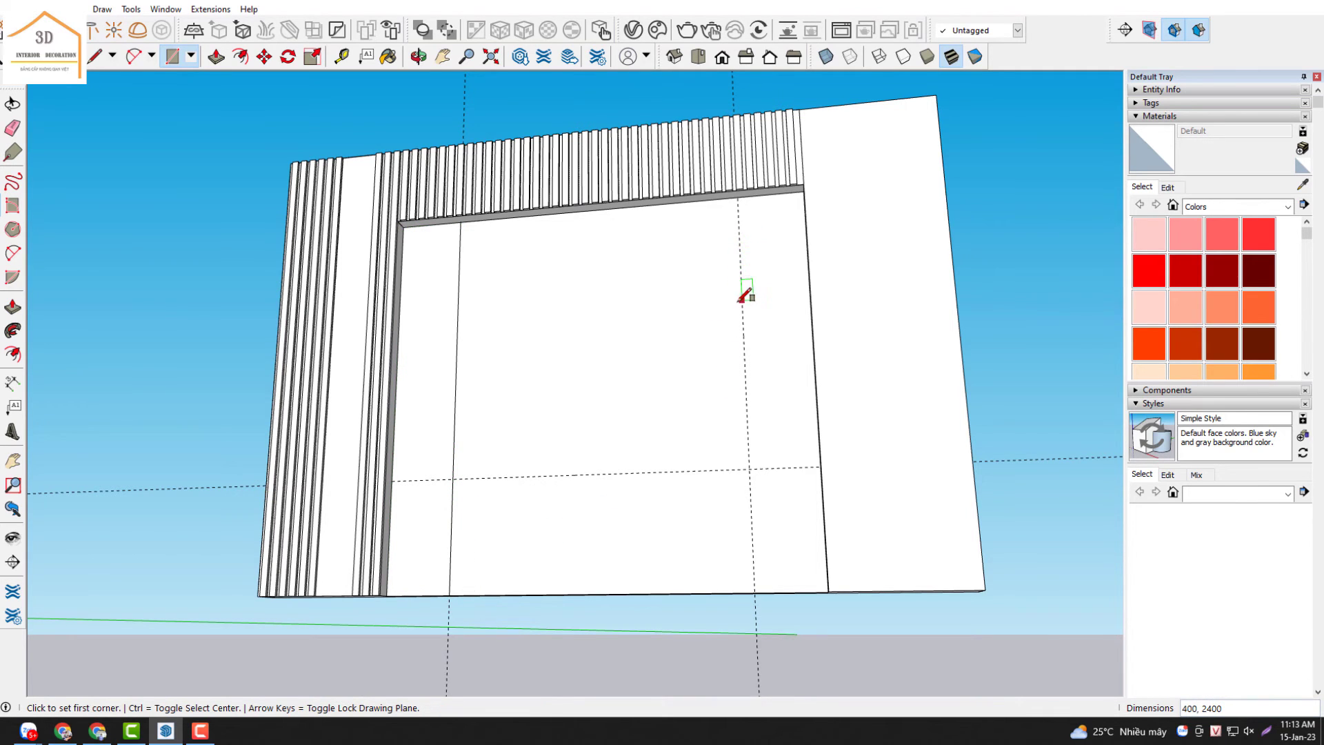
- Draw the right side strip from the opening's top-right corner down to the guide
{"action": "middle_click_drag", "start_coordinate": [745, 295], "coordinate": [872, 317]}
{"action": "scroll", "coordinate": [807, 233], "scroll_direction": "up", "scroll_amount": 3}
{"action": "scroll", "coordinate": [804, 225], "scroll_direction": "up", "scroll_amount": 3}
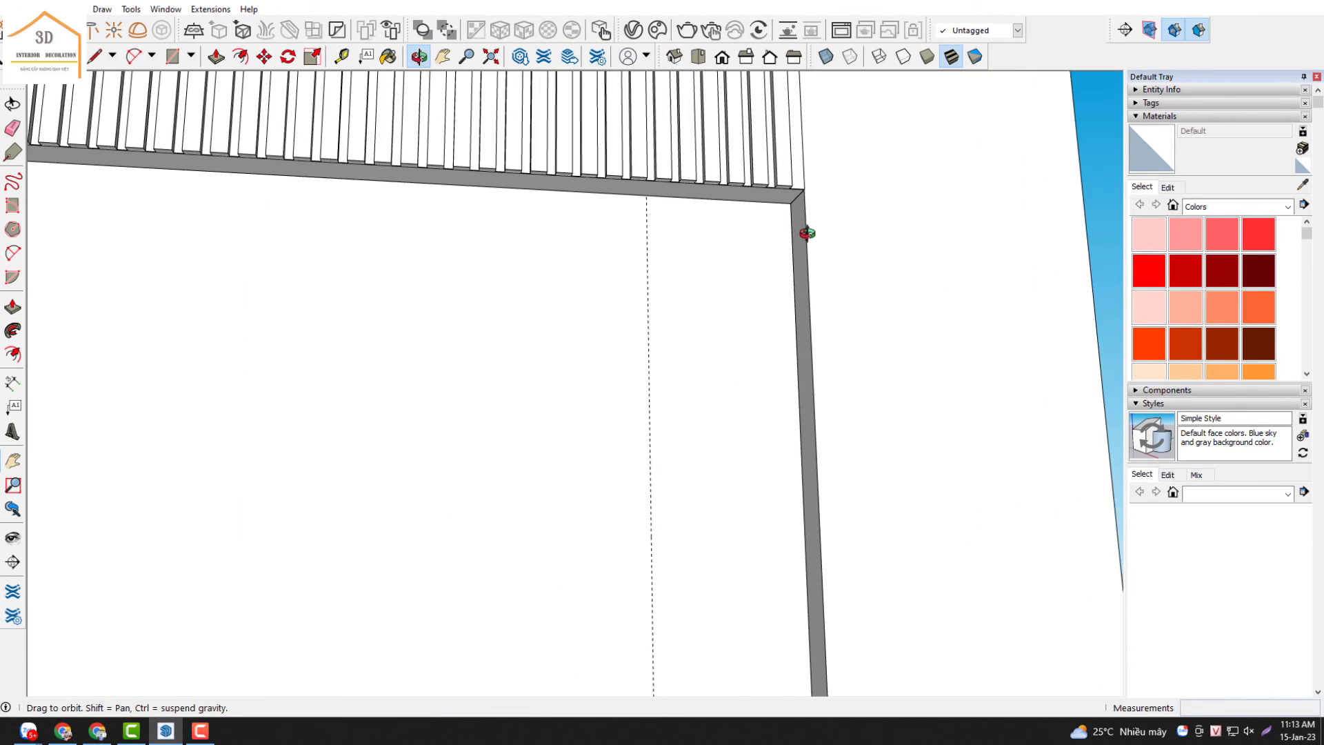
{"action": "left_click", "coordinate": [791, 202]}
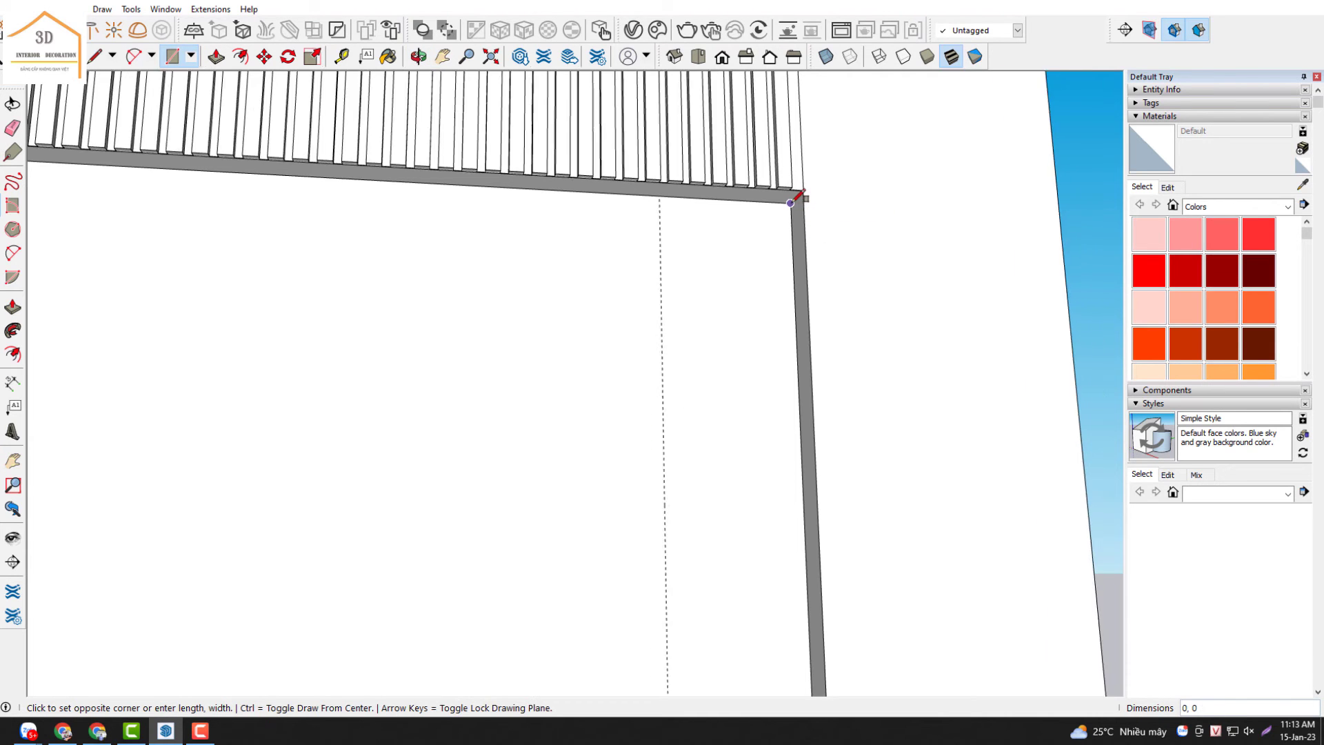
{"action": "scroll", "coordinate": [791, 202], "scroll_direction": "down", "scroll_amount": 5}
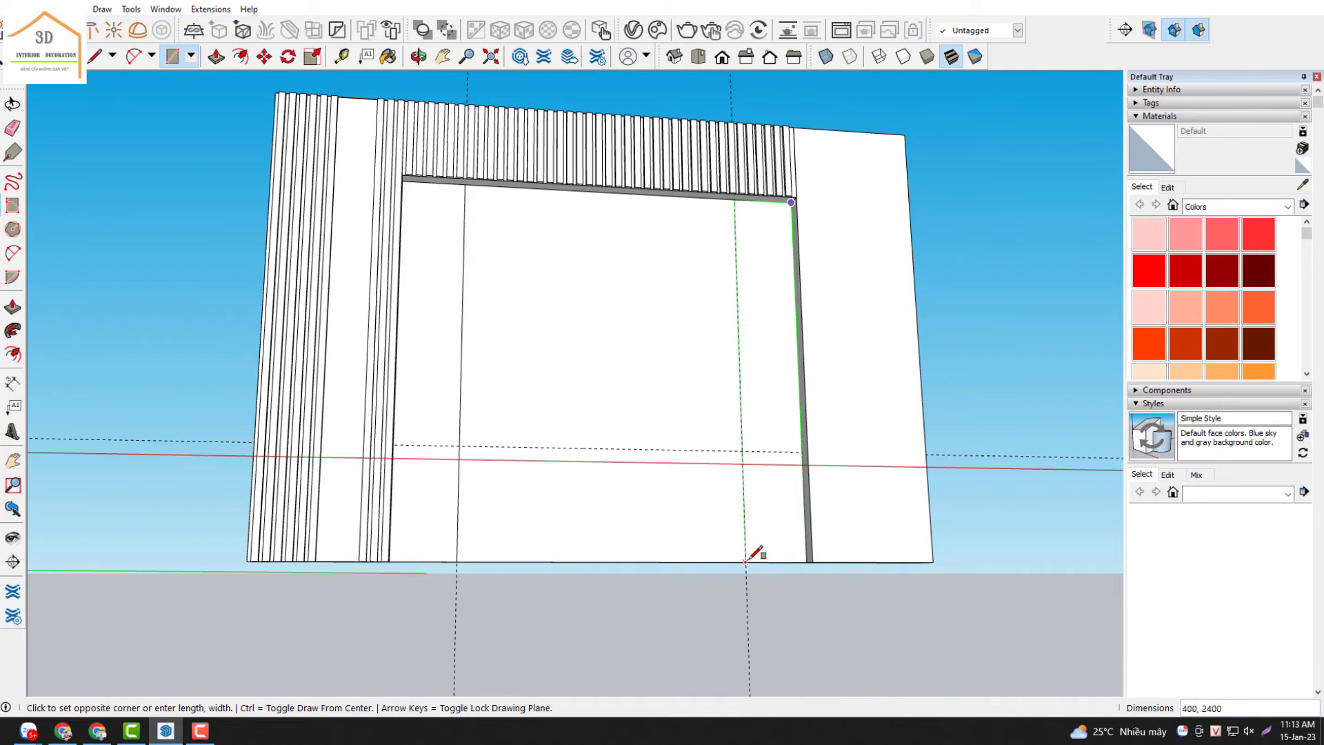
{"action": "left_click", "coordinate": [744, 541]}
- Draw the 700-high bottom band across the opening between the two guides
{"action": "scroll", "coordinate": [458, 447], "scroll_direction": "up", "scroll_amount": 2}
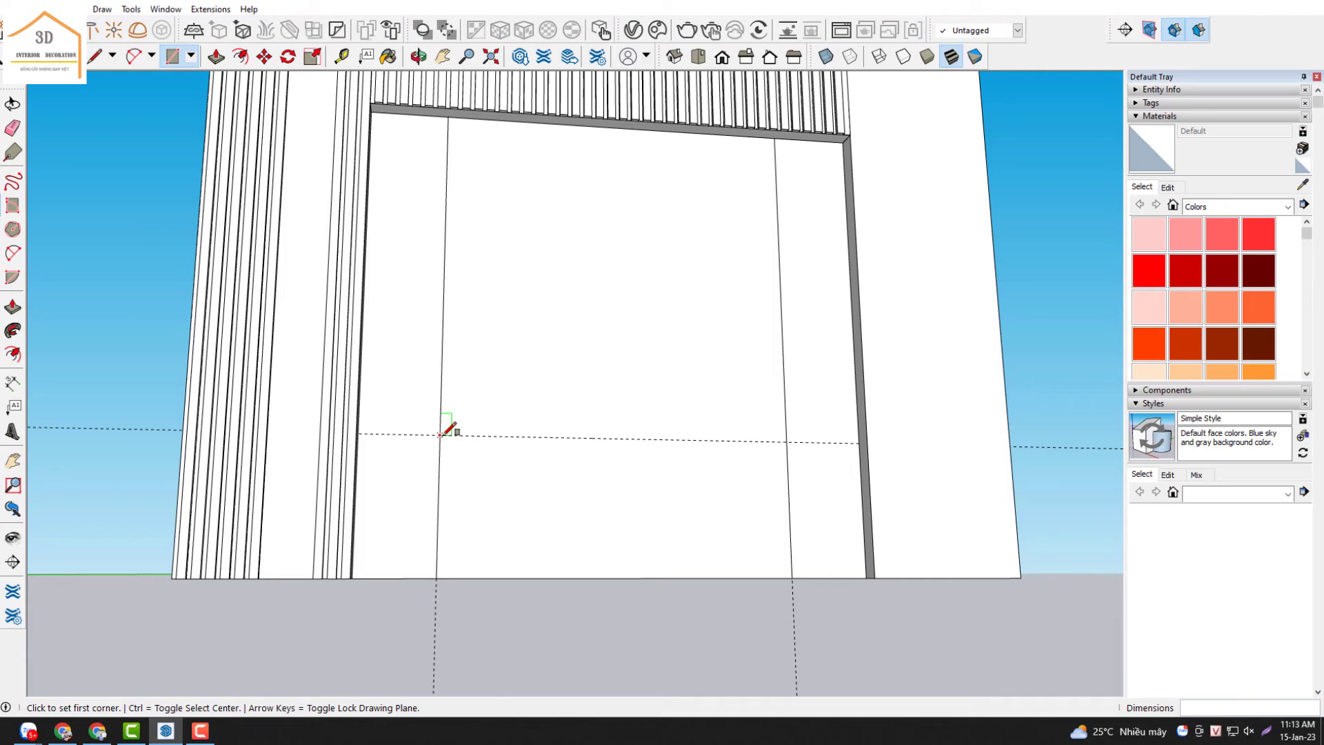
{"action": "left_click", "coordinate": [439, 435]}
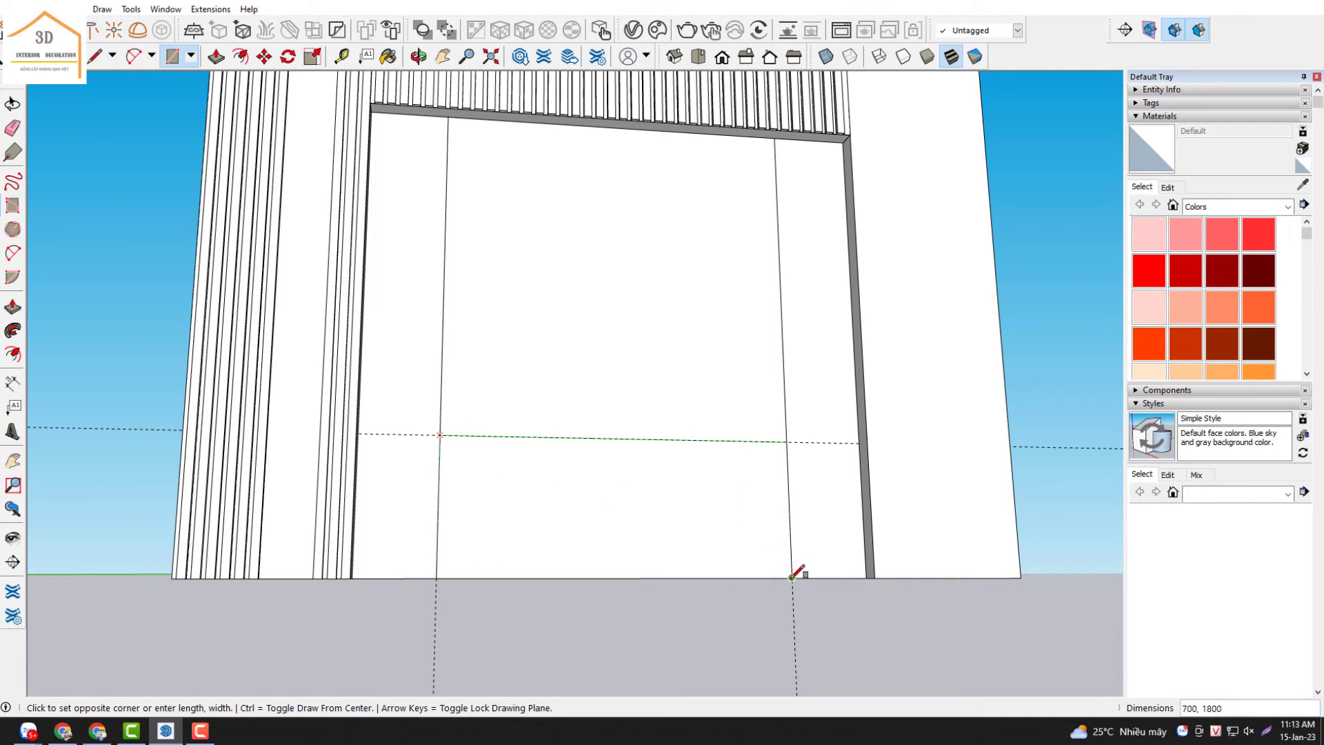
{"action": "left_click", "coordinate": [791, 574]}
{"action": "key", "text": "space"}
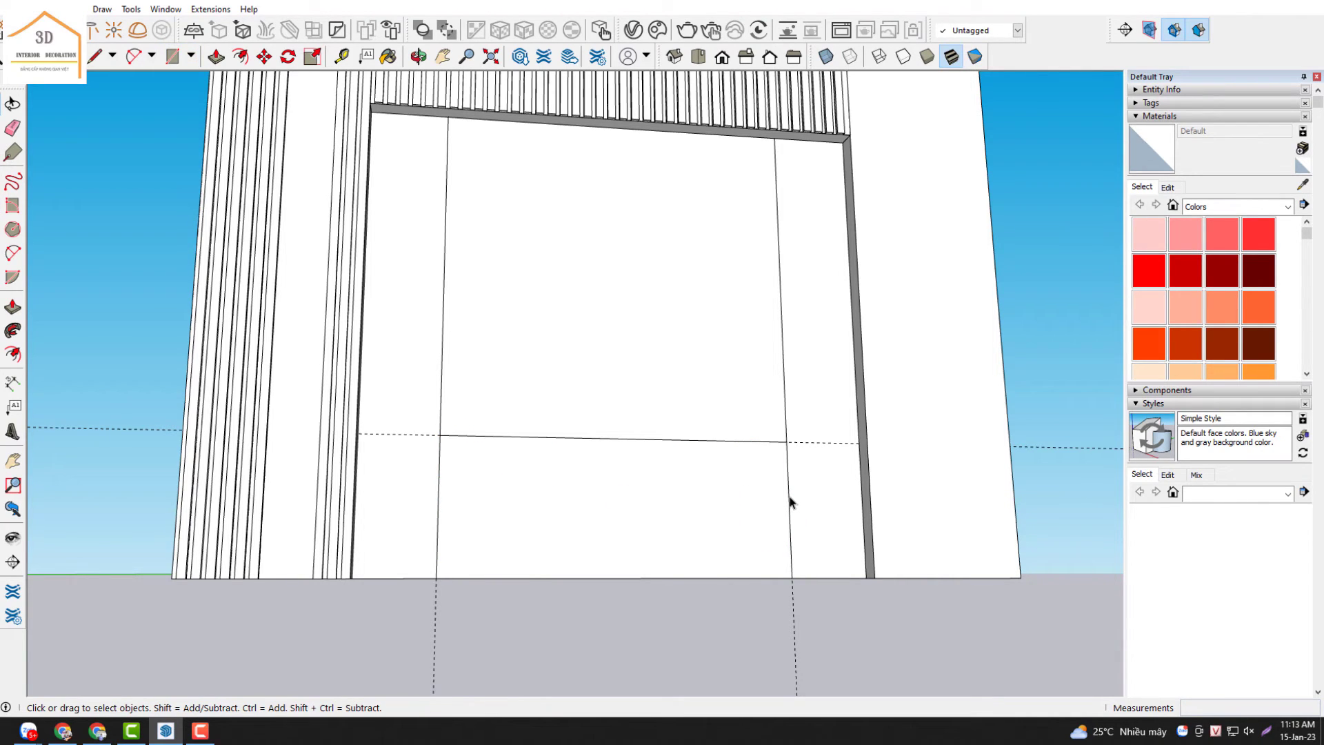
- Delete the two inner edges so the side strips and bottom band merge into one U face
{"action": "left_click", "coordinate": [790, 502]}
{"action": "key", "text": "Delete"}
{"action": "left_click", "coordinate": [438, 474]}
{"action": "key", "text": "Delete"}
{"action": "scroll", "coordinate": [439, 473], "scroll_direction": "down", "scroll_amount": 5}
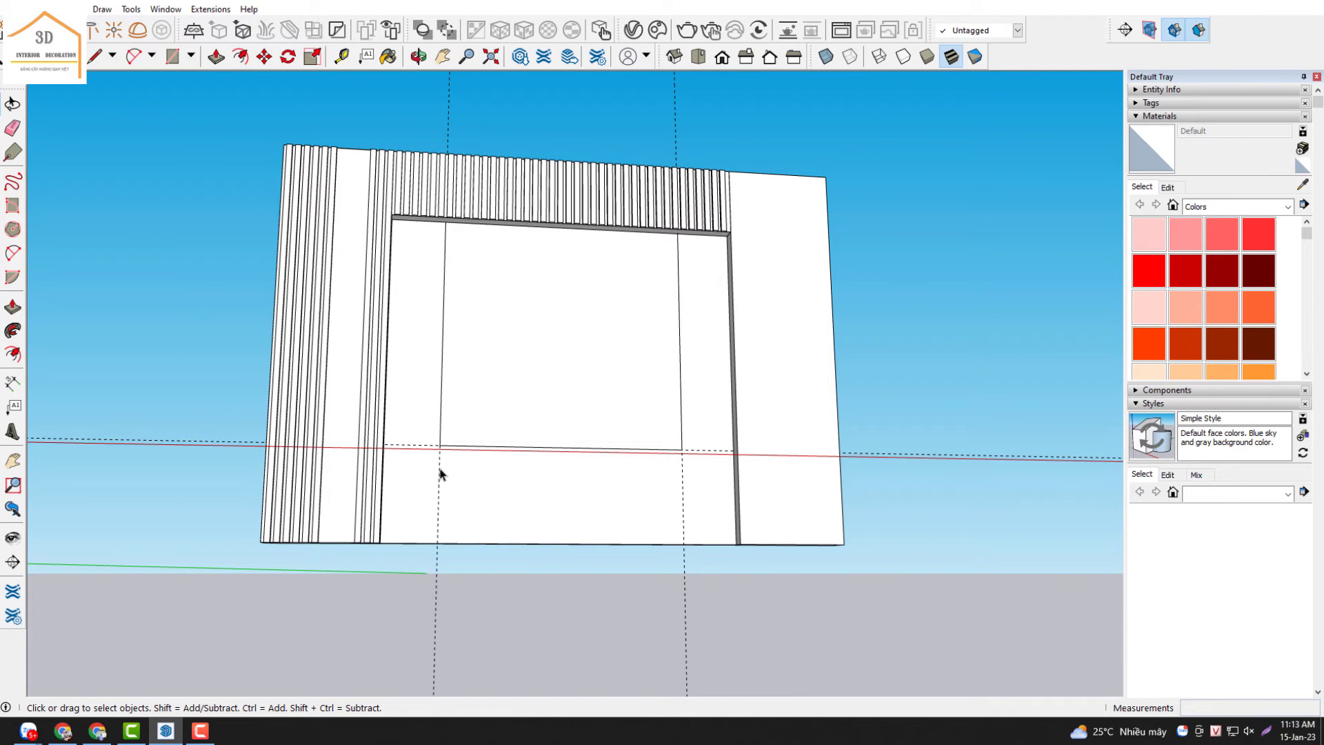
- Push/Pull the U-shaped face outward to raise it as a frame
{"action": "left_click", "coordinate": [531, 500]}
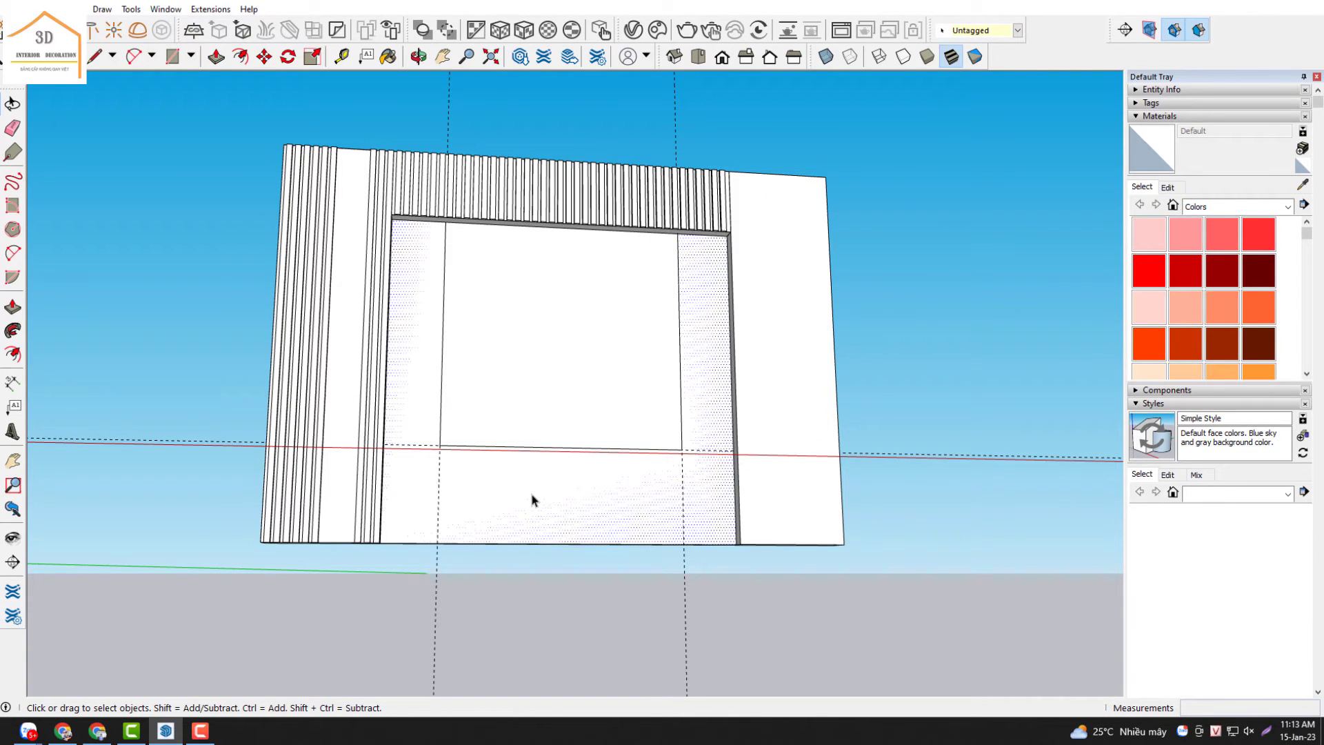
{"action": "key", "text": "p"}
{"action": "left_click", "coordinate": [533, 502]}
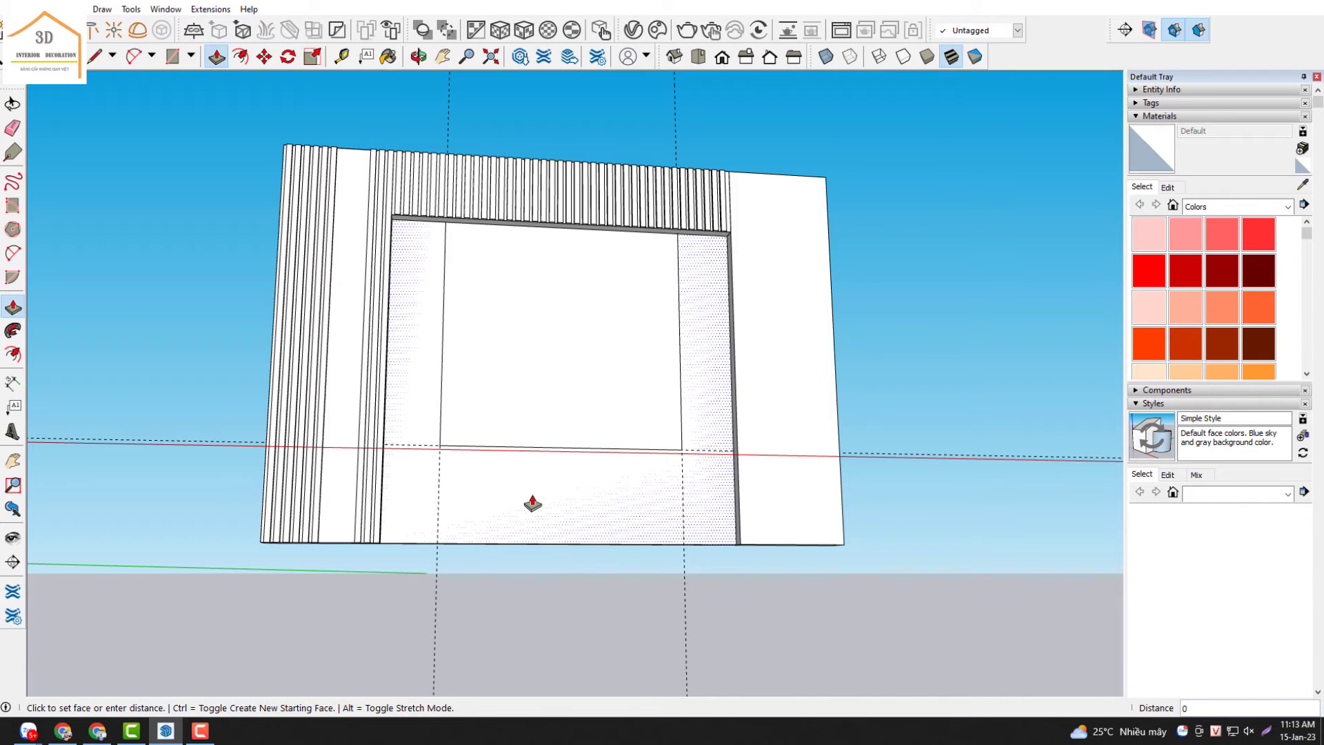
{"action": "left_click", "coordinate": [536, 503]}
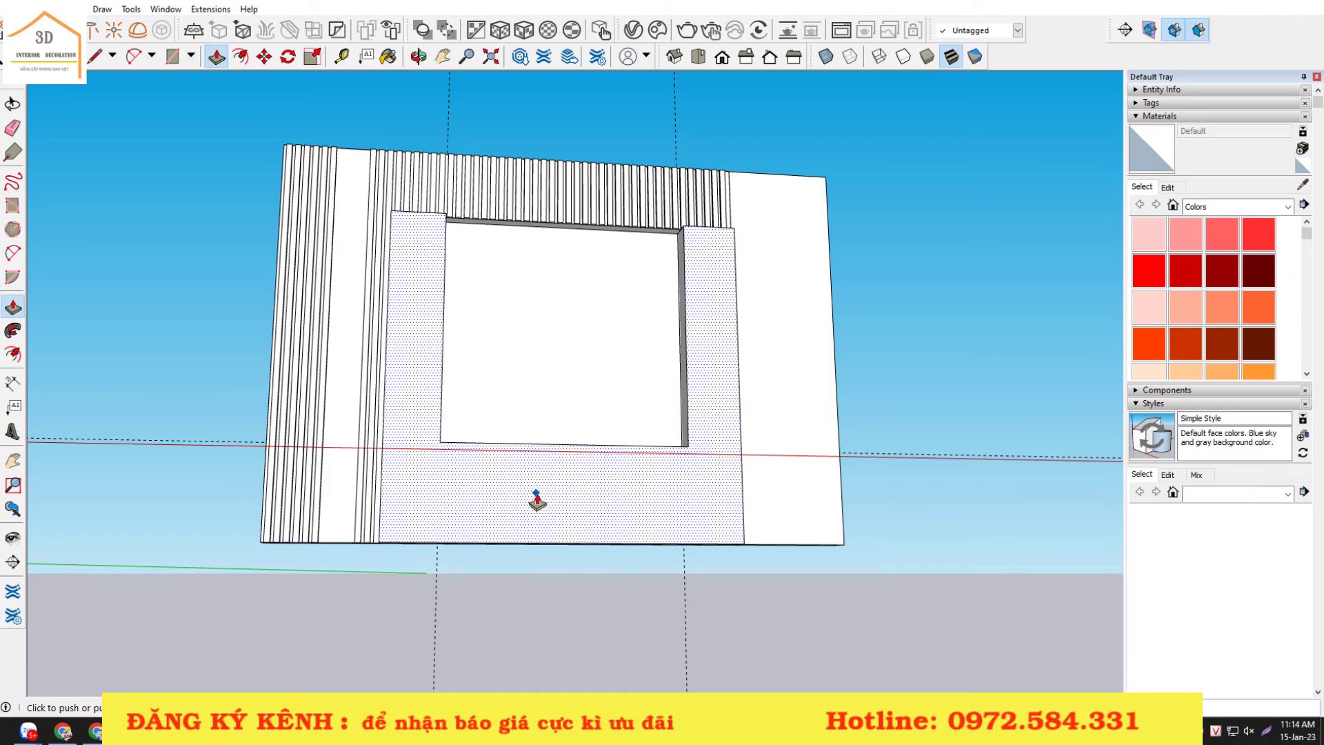
{"action": "double_click", "coordinate": [536, 502]}
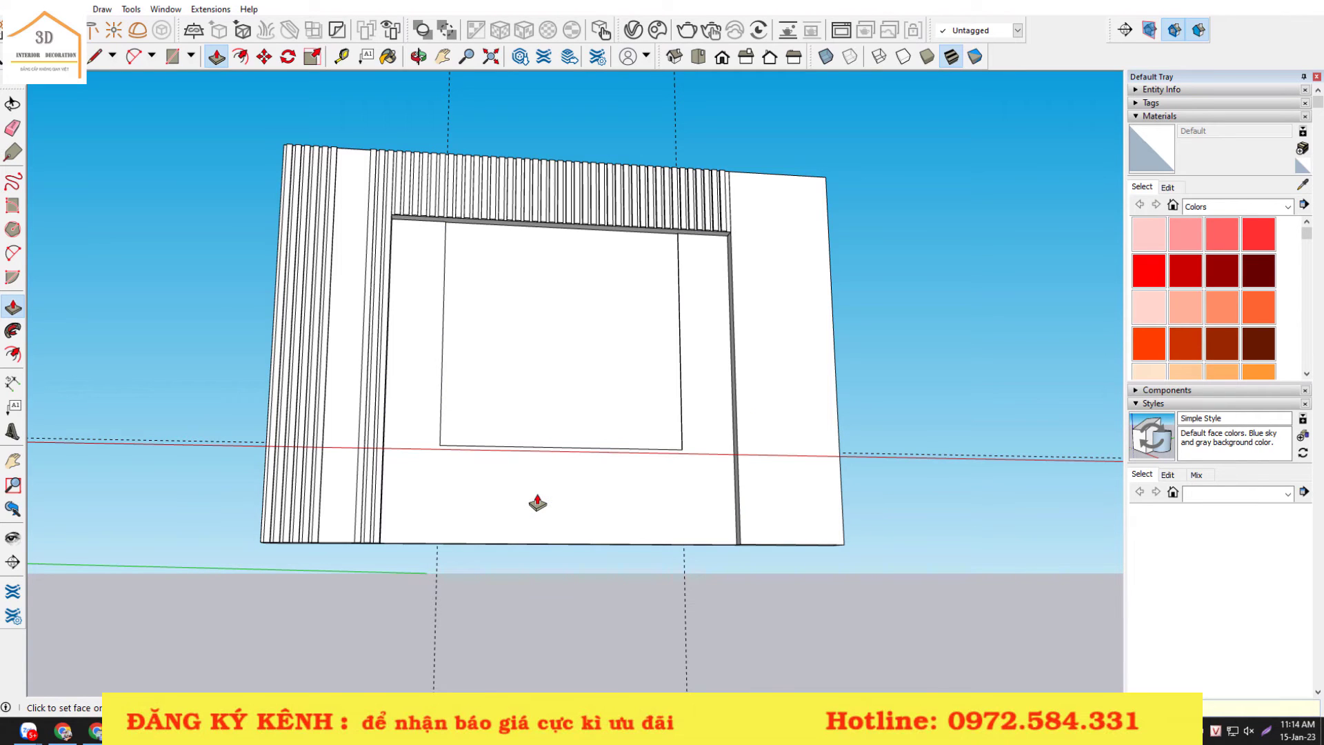
{"action": "key", "text": "space"}
{"action": "mouse_move", "coordinate": [537, 503]}
{"action": "middle_mouse_down"}
{"action": "mouse_move", "coordinate": [617, 399]}
{"action": "mouse_move", "coordinate": [540, 478]}
{"action": "middle_mouse_up"}
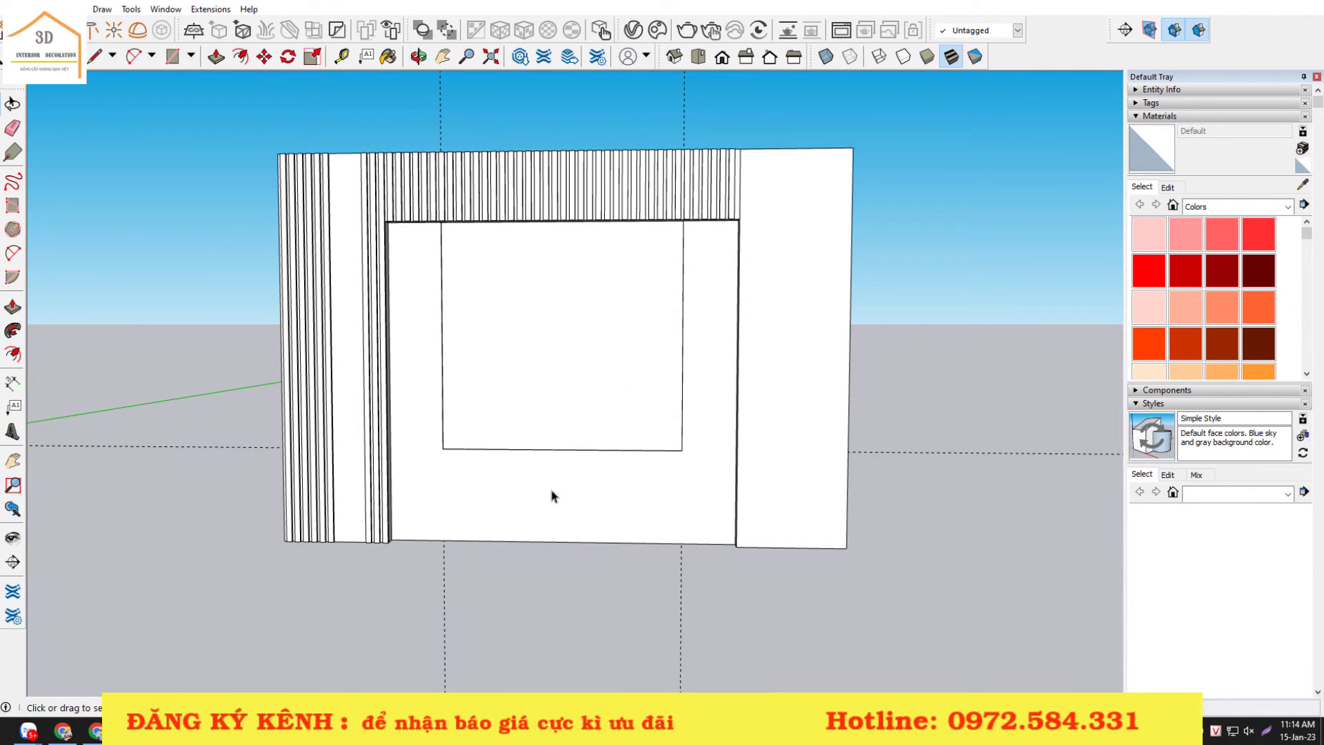
- Make the raised U-shaped frame a component (Component#13)
{"action": "left_click", "coordinate": [551, 495]}
{"action": "key", "text": "g"}
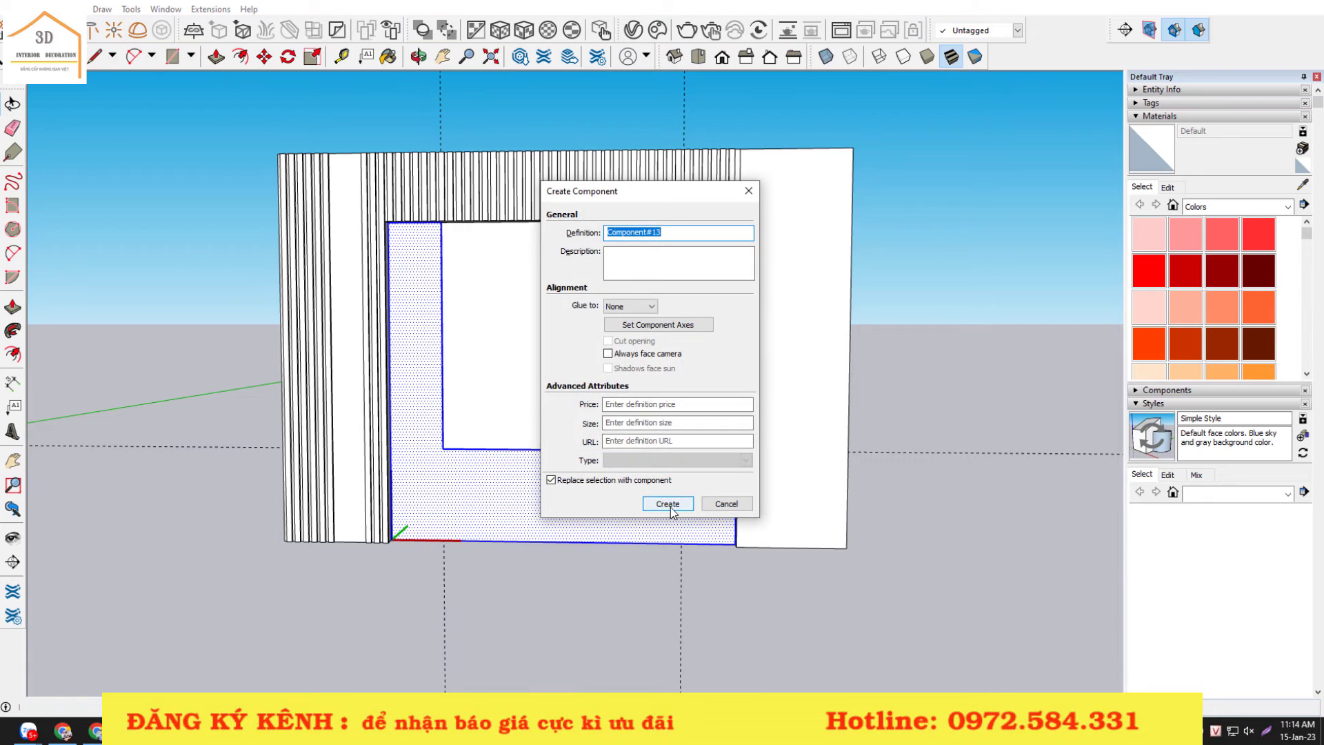
{"action": "left_click", "coordinate": [661, 501]}
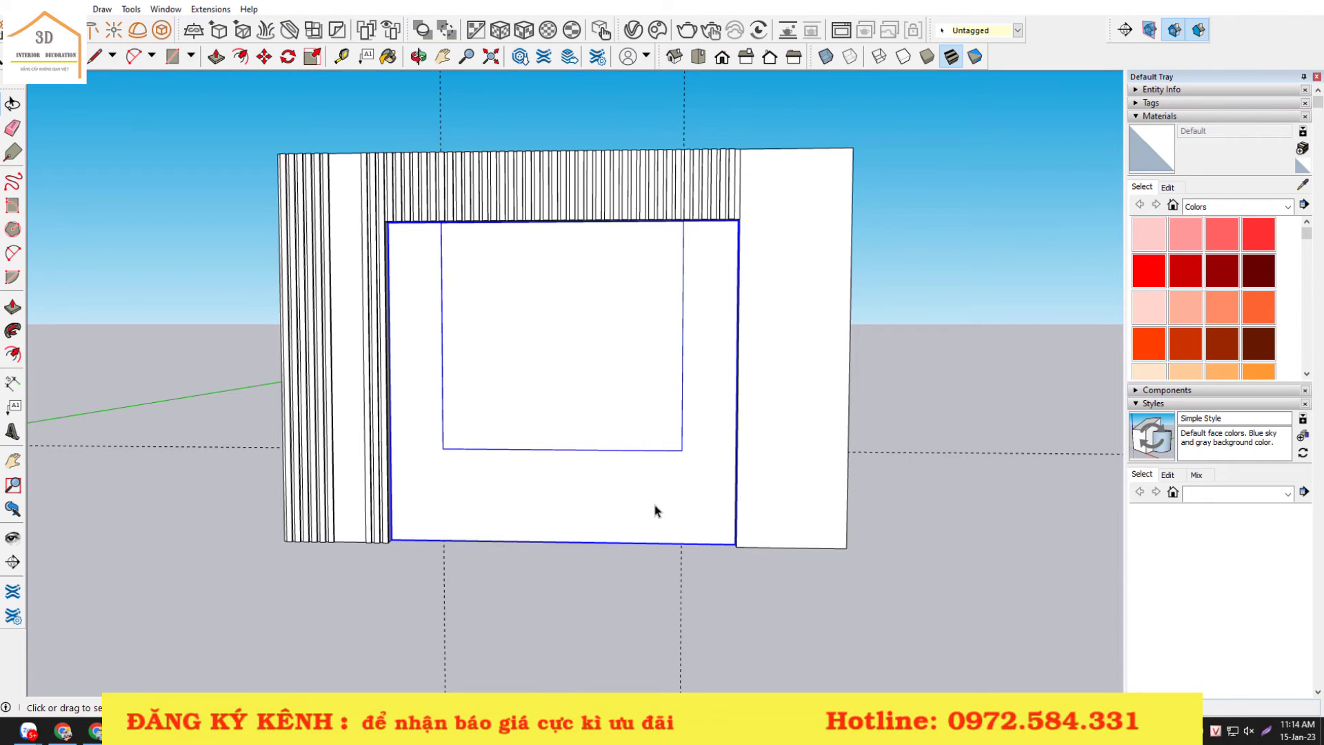
{"action": "left_click", "coordinate": [198, 123]}
{"action": "mouse_move", "coordinate": [542, 516]}
{"action": "middle_mouse_down"}
{"action": "mouse_move", "coordinate": [561, 464]}
{"action": "mouse_move", "coordinate": [590, 458]}
{"action": "mouse_move", "coordinate": [494, 481]}
{"action": "mouse_move", "coordinate": [593, 437]}
{"action": "middle_mouse_up"}
{"action": "scroll", "coordinate": [709, 444], "scroll_direction": "down", "scroll_amount": 3}
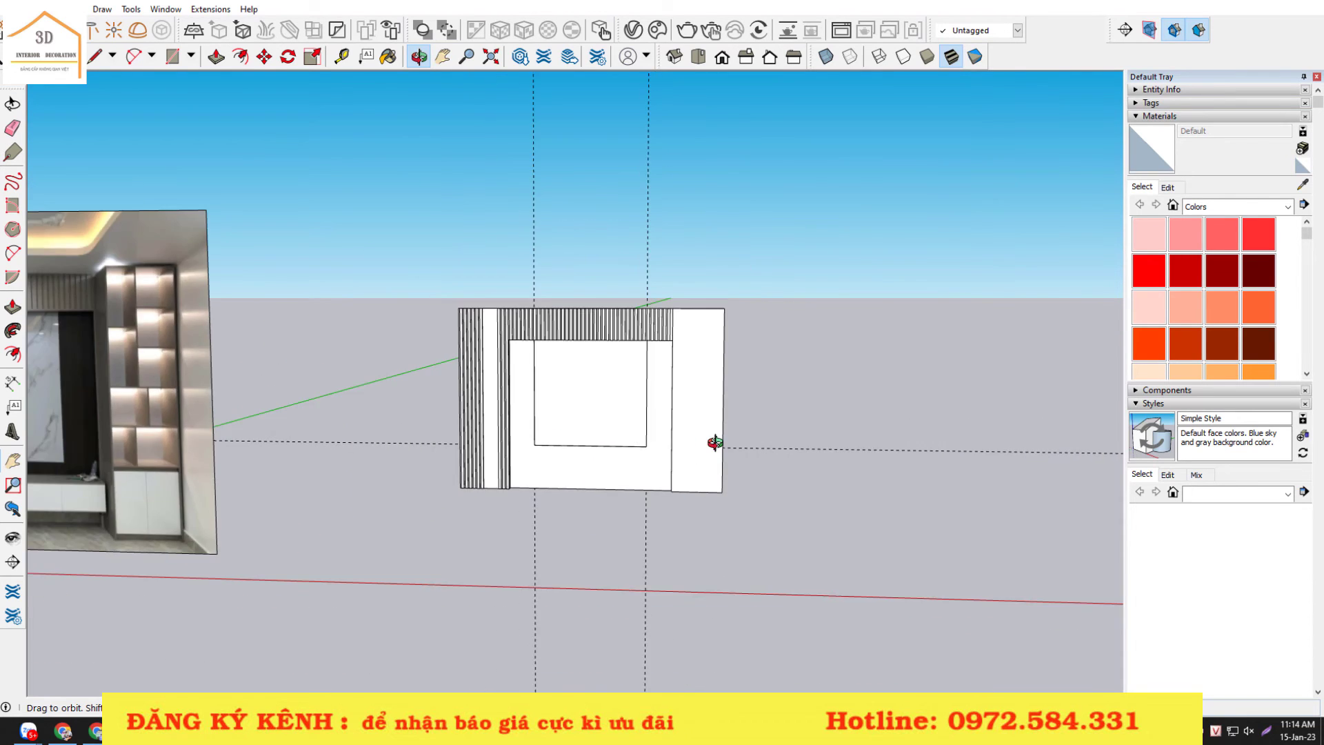
{"action": "scroll", "coordinate": [710, 443], "scroll_direction": "down", "scroll_amount": 2}
{"action": "scroll", "coordinate": [229, 340], "scroll_direction": "up", "scroll_amount": 4}
{"action": "key", "text": "space"}
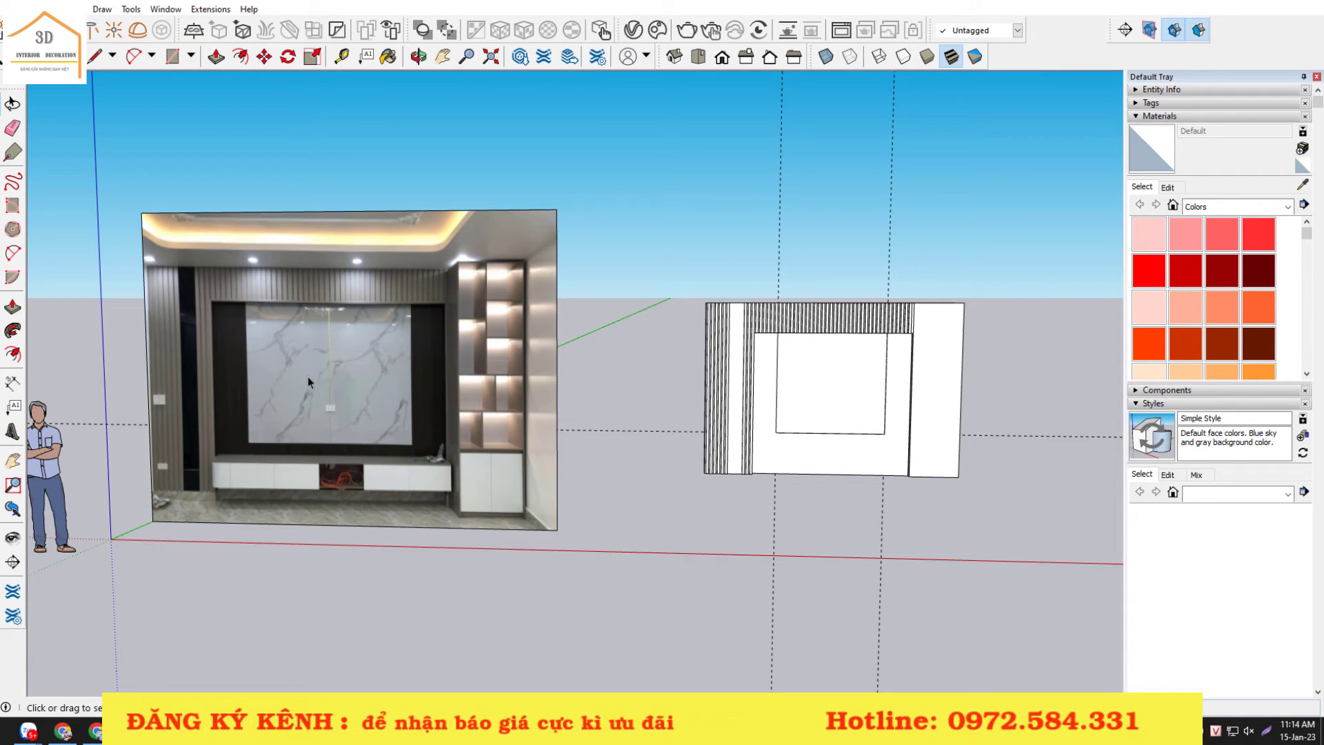
{"action": "scroll", "coordinate": [885, 438], "scroll_direction": "up", "scroll_amount": 1}
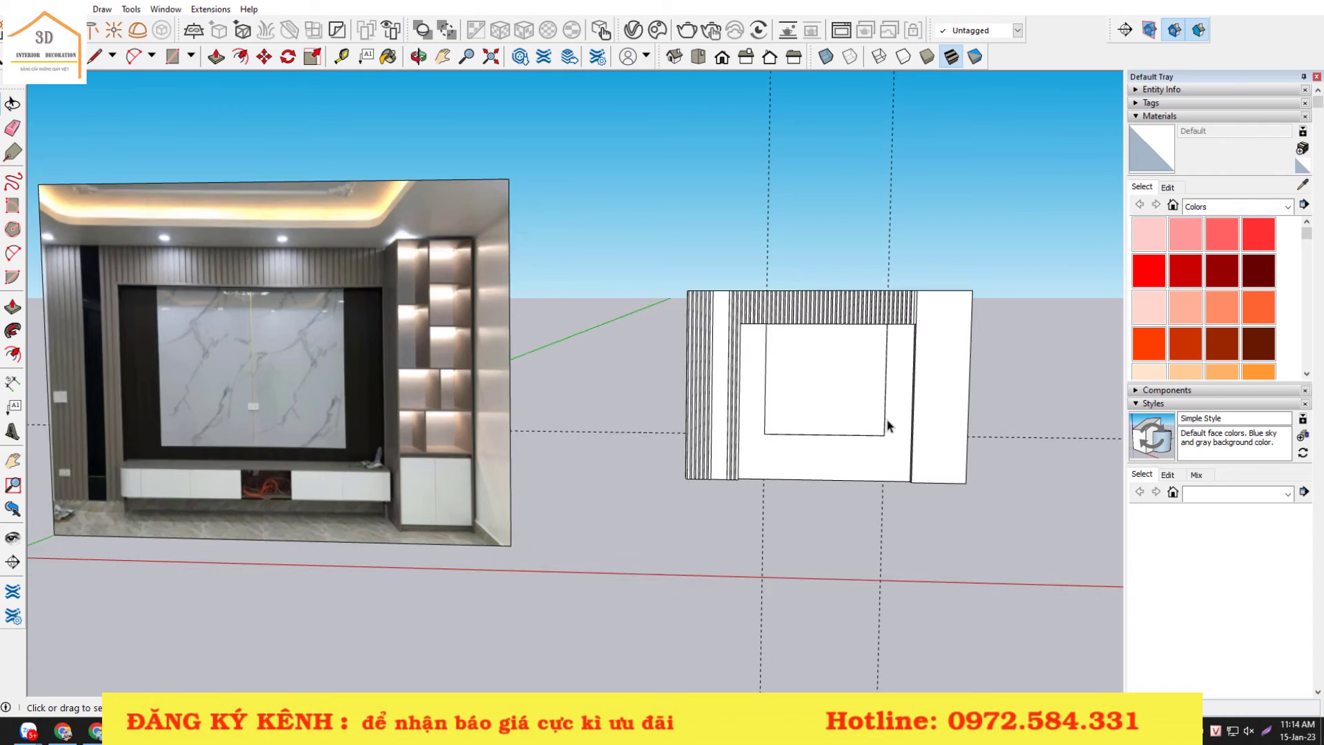
{"action": "scroll", "coordinate": [884, 428], "scroll_direction": "up", "scroll_amount": 2}
{"action": "middle_click_drag", "start_coordinate": [885, 427], "coordinate": [791, 350]}
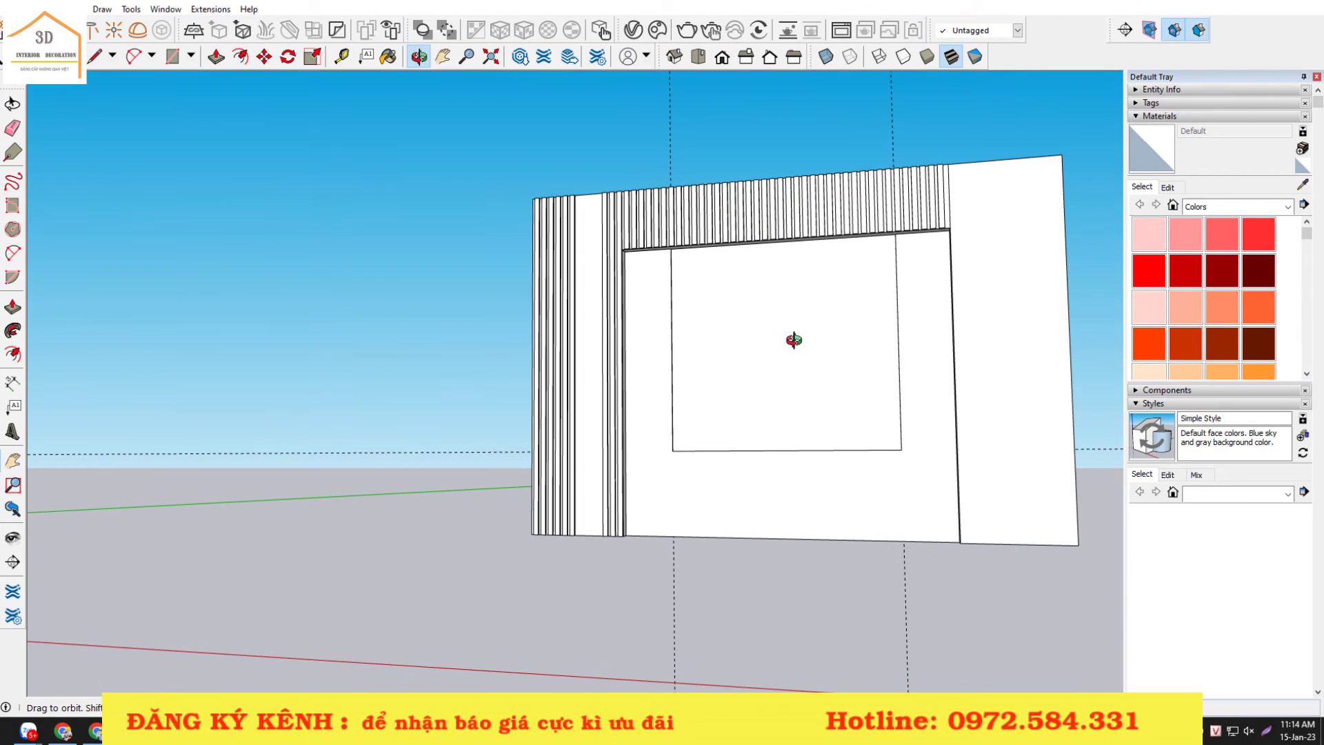
{"action": "mouse_move", "coordinate": [750, 349]}
{"action": "left_mouse_down"}
{"action": "mouse_move", "coordinate": [809, 370]}
{"action": "mouse_move", "coordinate": [832, 400]}
{"action": "mouse_move", "coordinate": [751, 437]}
{"action": "mouse_move", "coordinate": [718, 493]}
{"action": "mouse_move", "coordinate": [629, 455]}
{"action": "mouse_move", "coordinate": [609, 376]}
{"action": "mouse_move", "coordinate": [458, 378]}
{"action": "mouse_move", "coordinate": [511, 423]}
{"action": "left_mouse_up"}
- Take a Tape Measure reading starting from the wall corner
{"action": "scroll", "coordinate": [557, 412], "scroll_direction": "up", "scroll_amount": 3}
{"action": "scroll", "coordinate": [532, 407], "scroll_direction": "up", "scroll_amount": 2}
{"action": "key", "text": "t"}
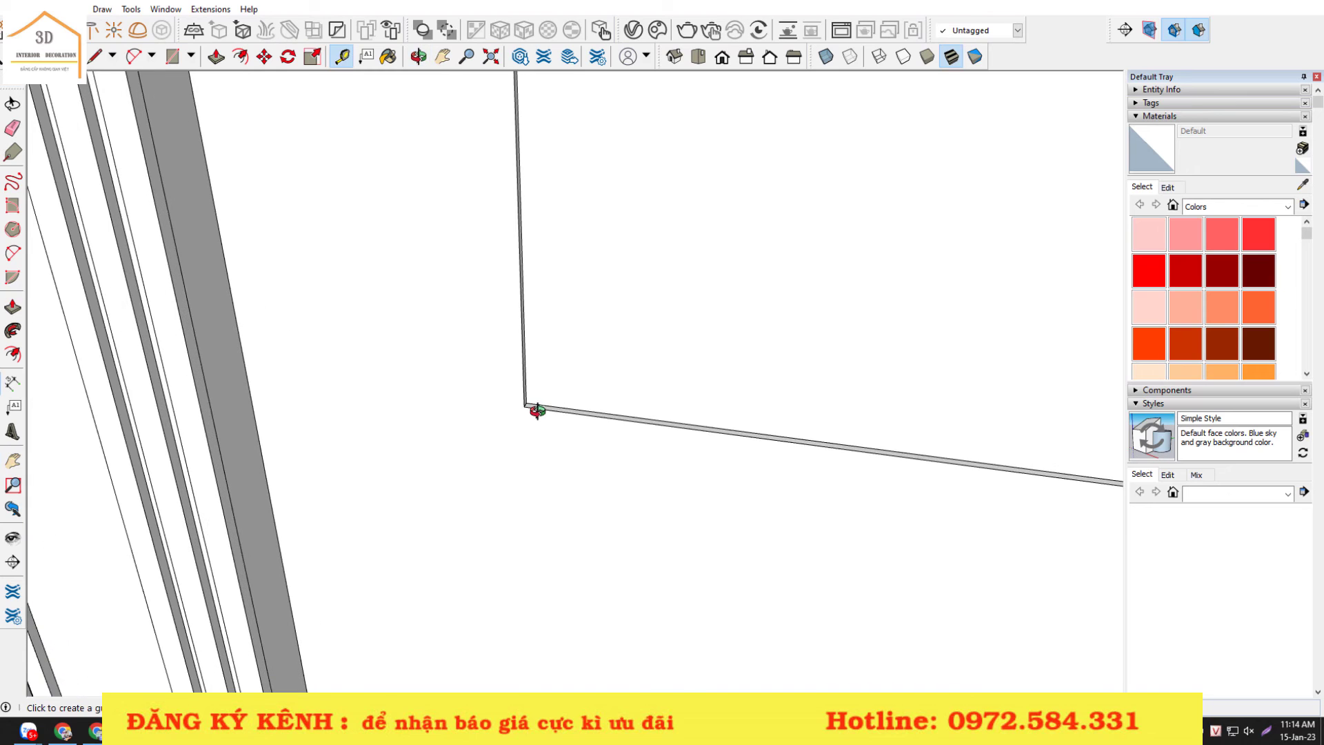
{"action": "scroll", "coordinate": [538, 390], "scroll_direction": "up", "scroll_amount": 2}
{"action": "scroll", "coordinate": [538, 387], "scroll_direction": "up", "scroll_amount": 1}
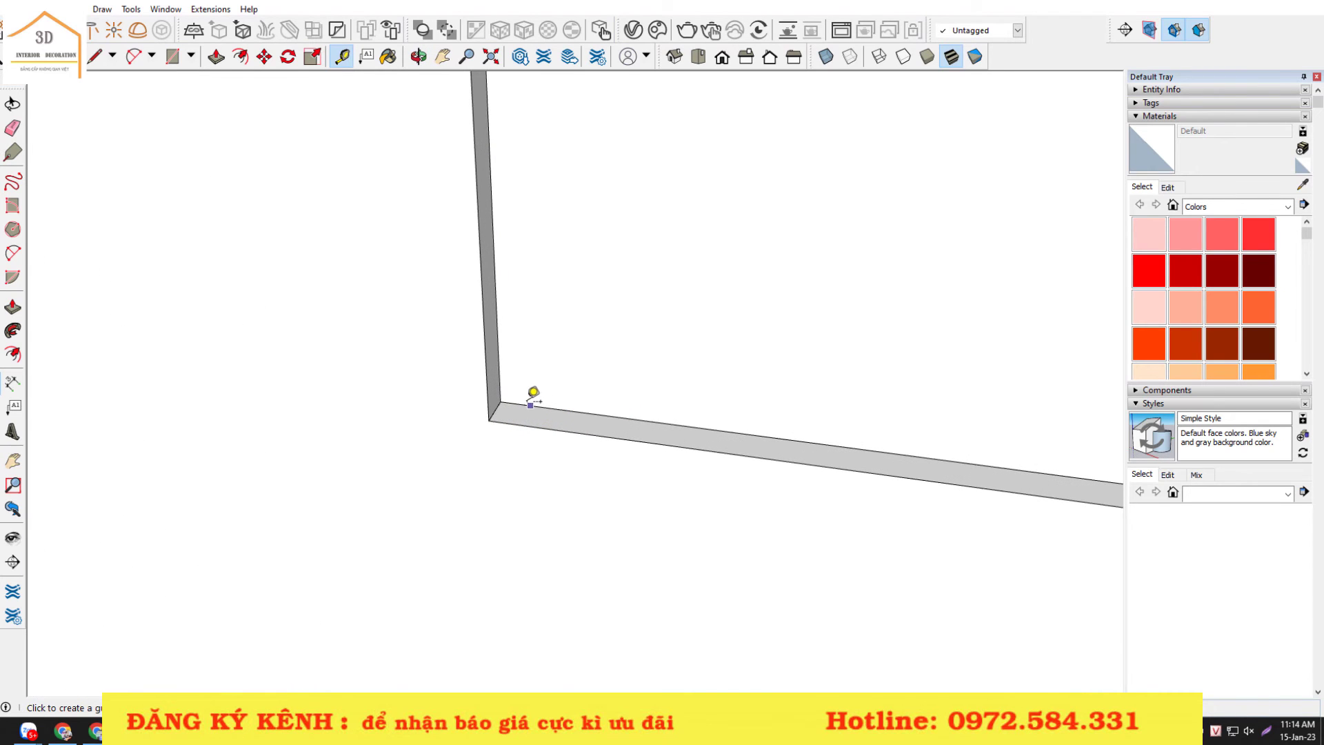
{"action": "scroll", "coordinate": [491, 388], "scroll_direction": "down", "scroll_amount": 2}
{"action": "scroll", "coordinate": [488, 384], "scroll_direction": "down", "scroll_amount": 2}
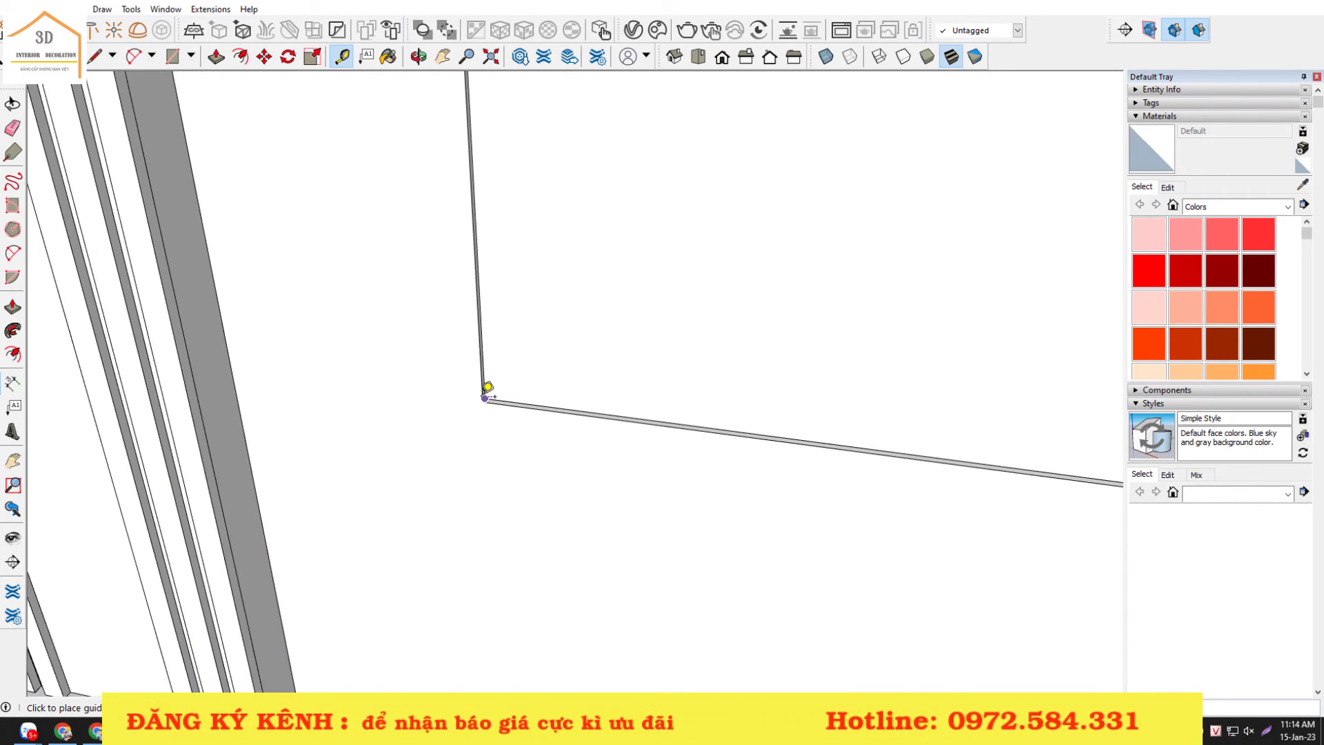
{"action": "scroll", "coordinate": [488, 384], "scroll_direction": "down", "scroll_amount": 2}
{"action": "scroll", "coordinate": [487, 386], "scroll_direction": "down", "scroll_amount": 1}
{"action": "left_click", "coordinate": [482, 398]}
{"action": "scroll", "coordinate": [945, 437], "scroll_direction": "up", "scroll_amount": 3}
{"action": "scroll", "coordinate": [907, 432], "scroll_direction": "up", "scroll_amount": 2}
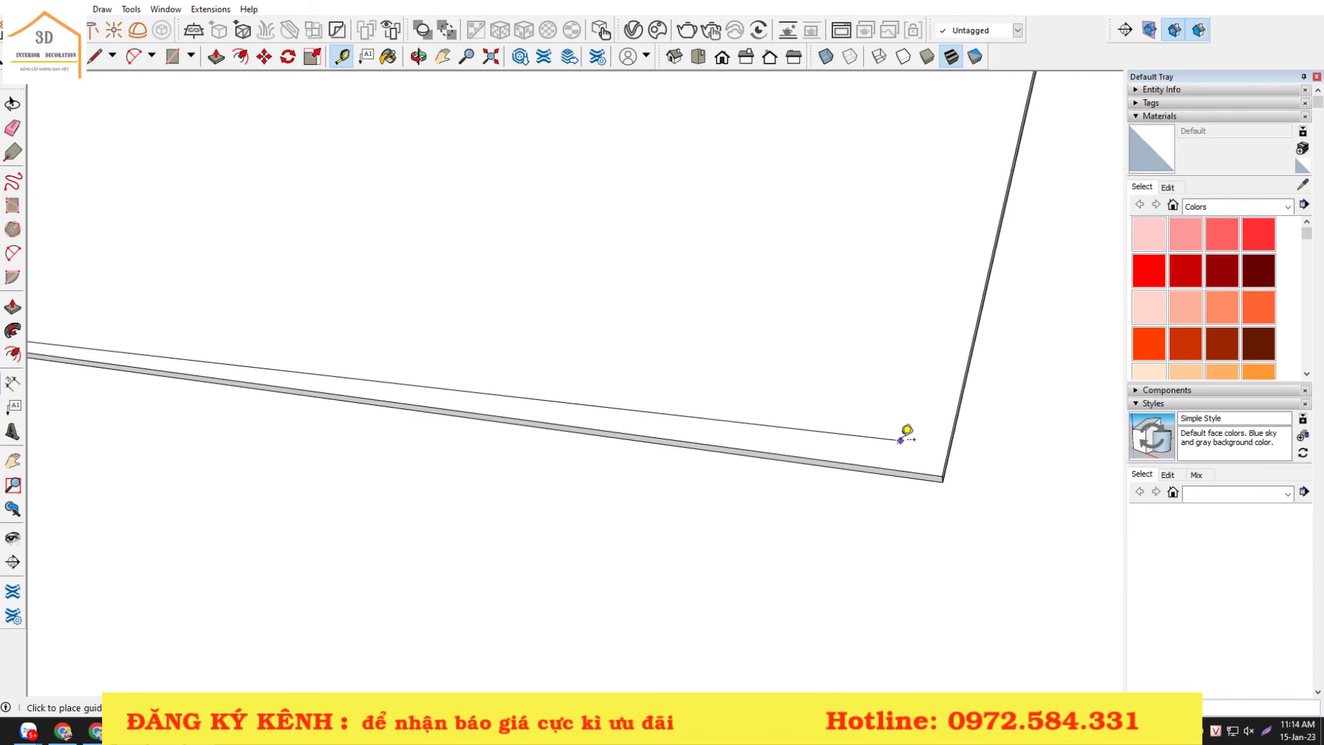
{"action": "scroll", "coordinate": [907, 431], "scroll_direction": "up", "scroll_amount": 2}
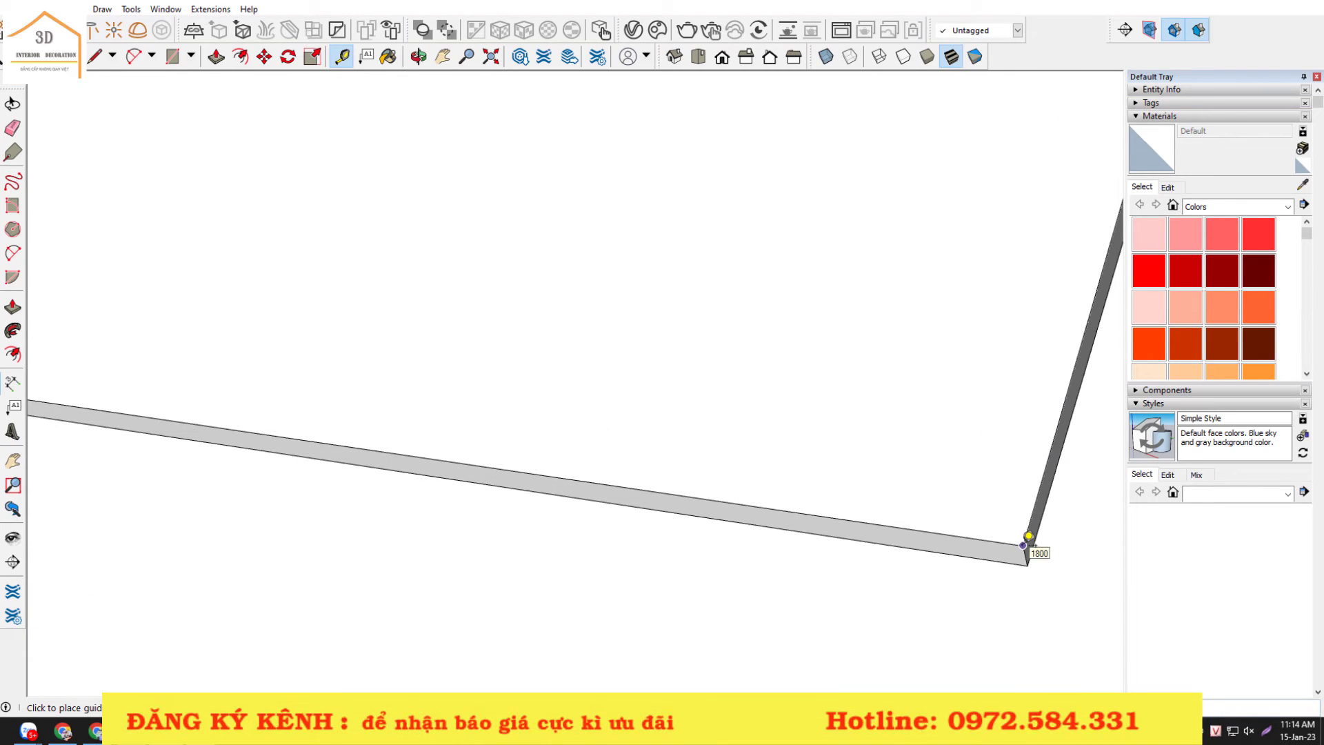
{"action": "scroll", "coordinate": [1028, 537], "scroll_direction": "down", "scroll_amount": 1}
{"action": "scroll", "coordinate": [1028, 538], "scroll_direction": "down", "scroll_amount": 1}
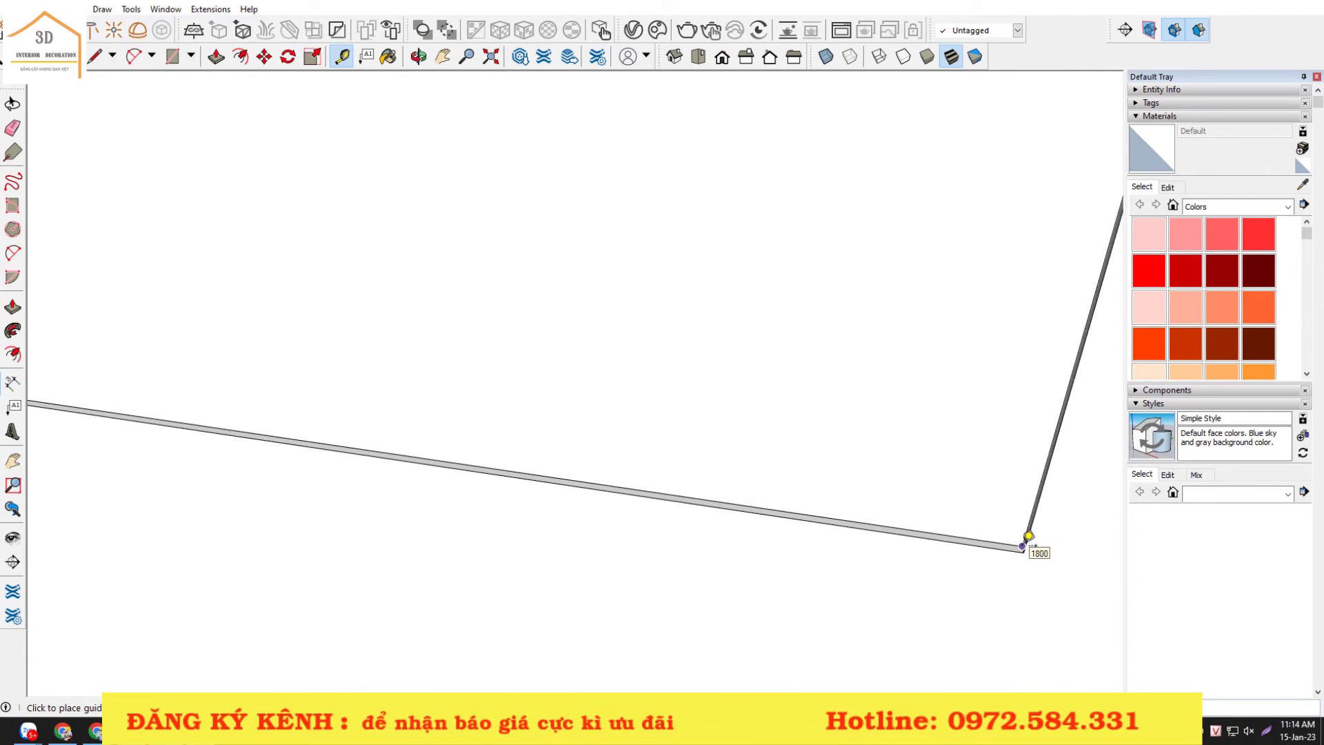
{"action": "scroll", "coordinate": [1028, 538], "scroll_direction": "down", "scroll_amount": 1}
{"action": "scroll", "coordinate": [966, 524], "scroll_direction": "down", "scroll_amount": 2}
- Add a guide line 112 from the vertical centre divider
{"action": "key", "text": "o"}
{"action": "left_click_drag", "start_coordinate": [668, 455], "coordinate": [653, 304]}
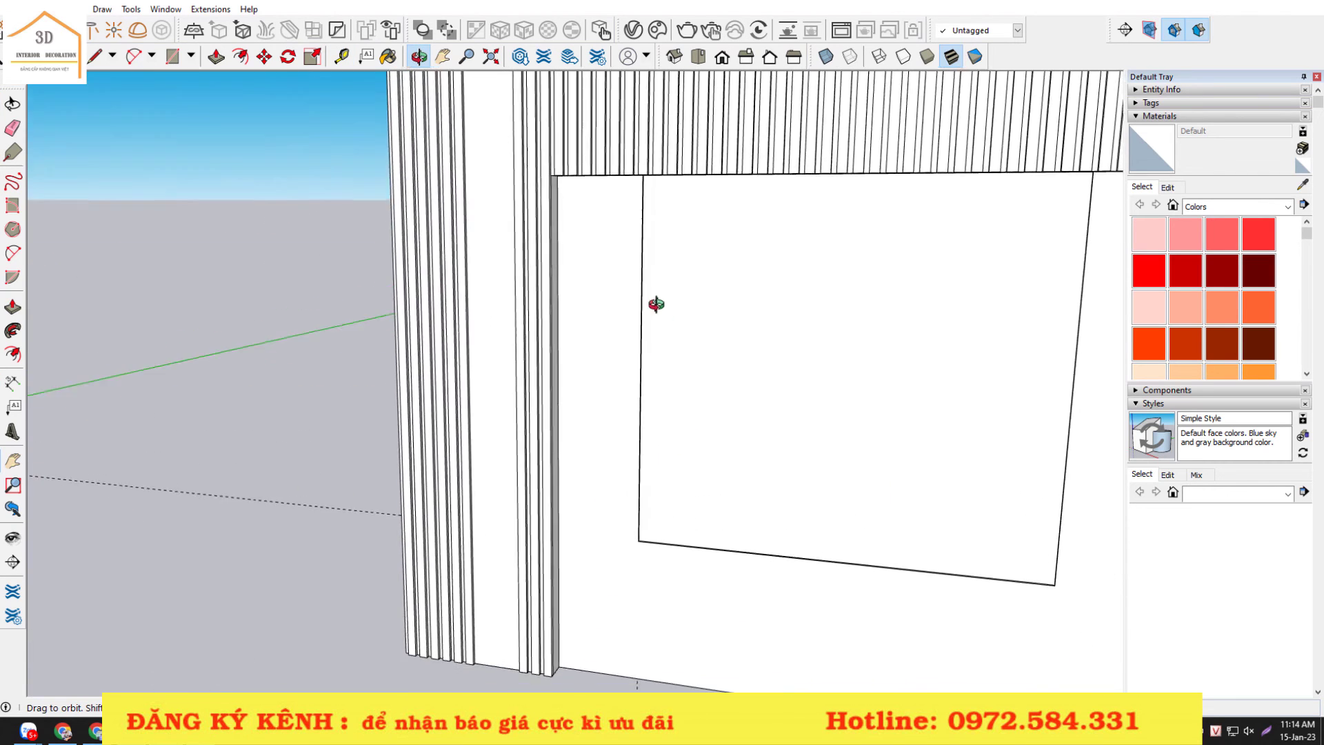
{"action": "scroll", "coordinate": [653, 304], "scroll_direction": "up", "scroll_amount": 2}
{"action": "scroll", "coordinate": [648, 307], "scroll_direction": "up", "scroll_amount": 2}
{"action": "scroll", "coordinate": [644, 309], "scroll_direction": "up", "scroll_amount": 2}
{"action": "key", "text": "t"}
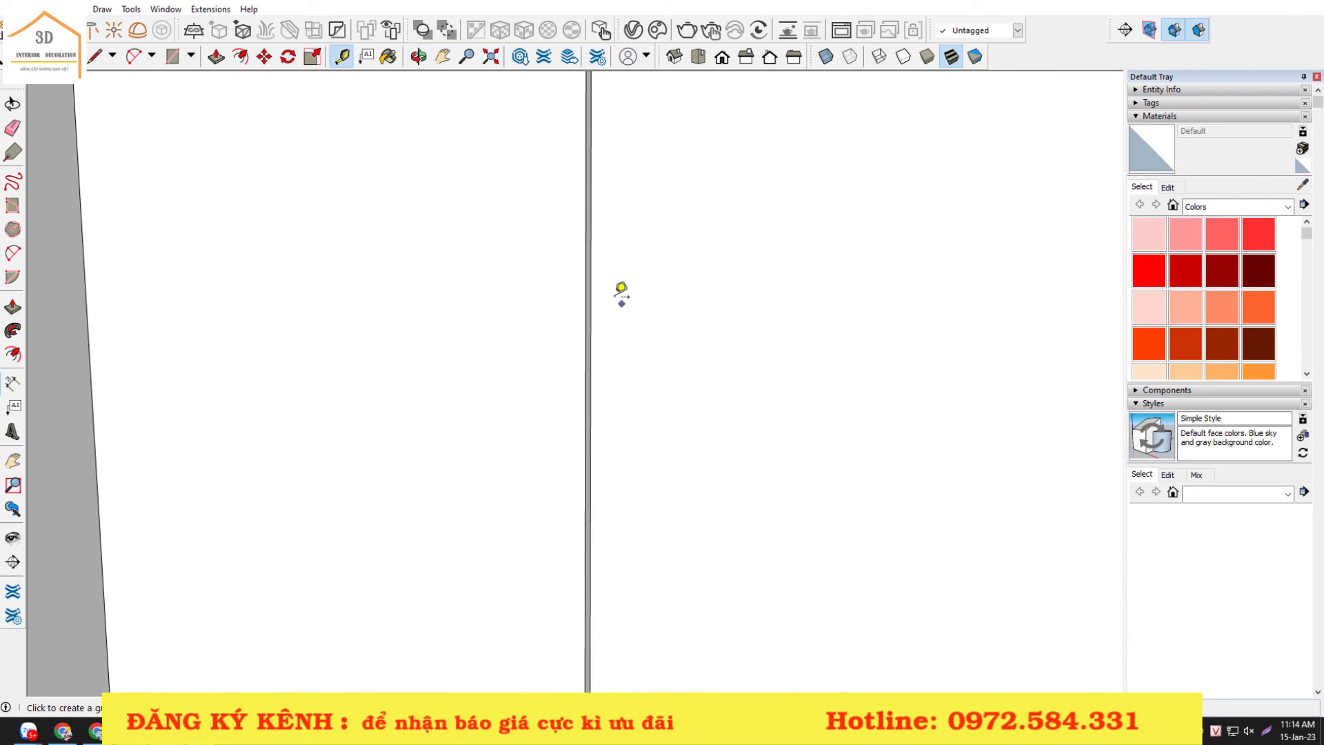
{"action": "left_click", "coordinate": [590, 283]}
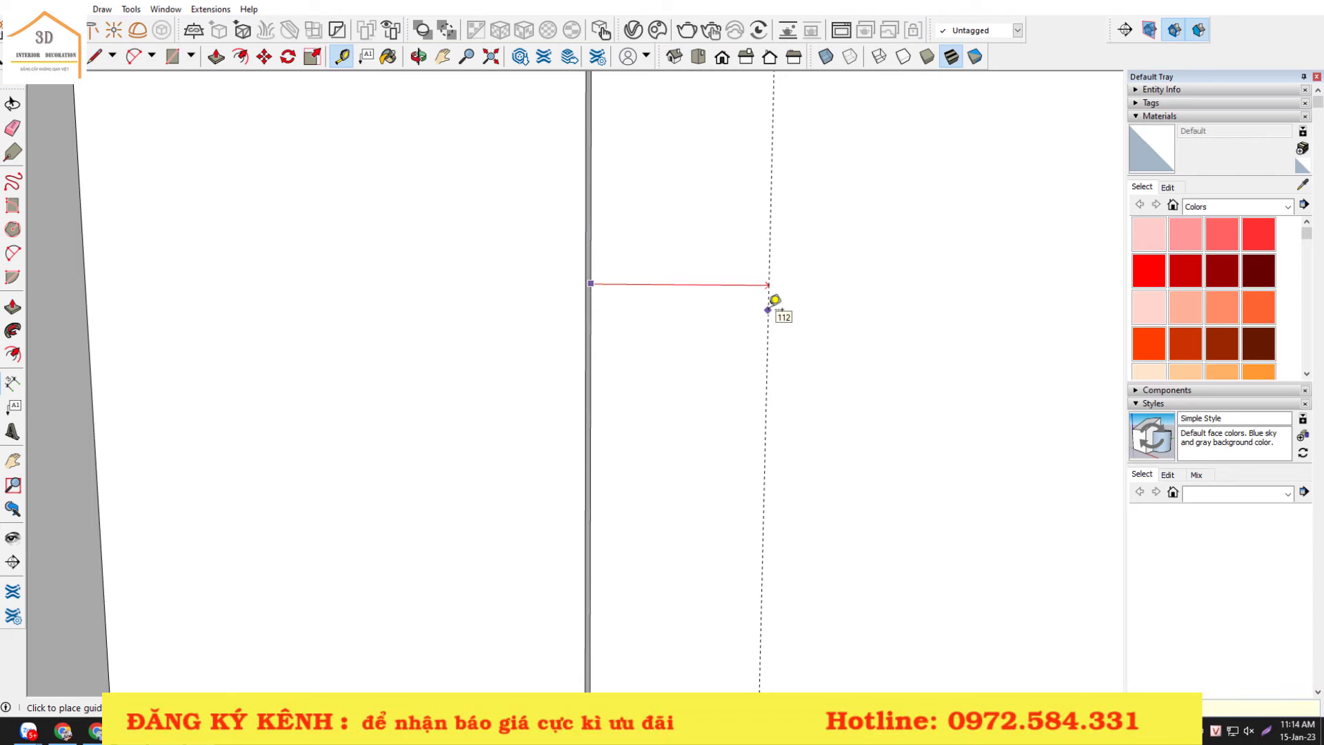
{"action": "left_click", "coordinate": [773, 300]}
{"action": "scroll", "coordinate": [609, 301], "scroll_direction": "down", "scroll_amount": 2}
{"action": "scroll", "coordinate": [609, 308], "scroll_direction": "down", "scroll_amount": 2}
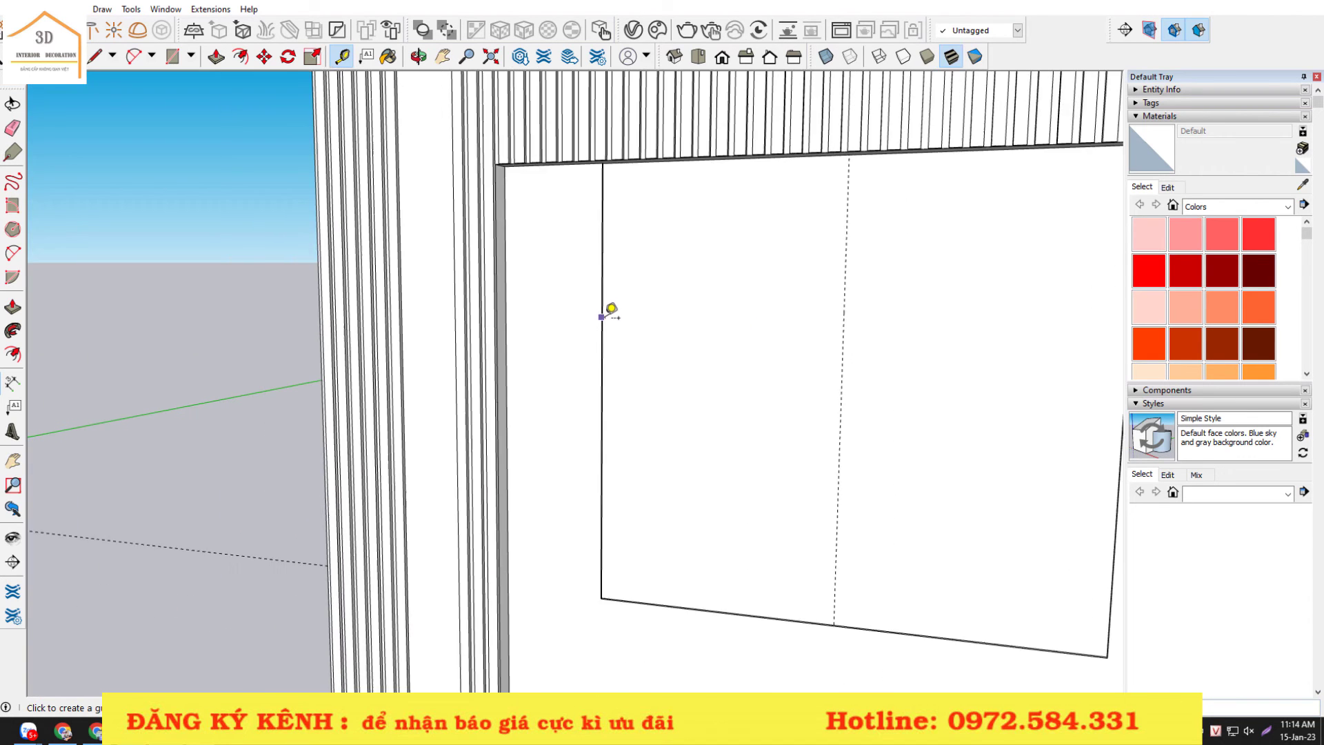
{"action": "scroll", "coordinate": [609, 307], "scroll_direction": "down", "scroll_amount": 2}
- Draw a rectangle from the divider's top down to the bottom edge at the new guide
{"action": "key", "text": "o"}
{"action": "left_click_drag", "start_coordinate": [630, 275], "coordinate": [629, 251]}
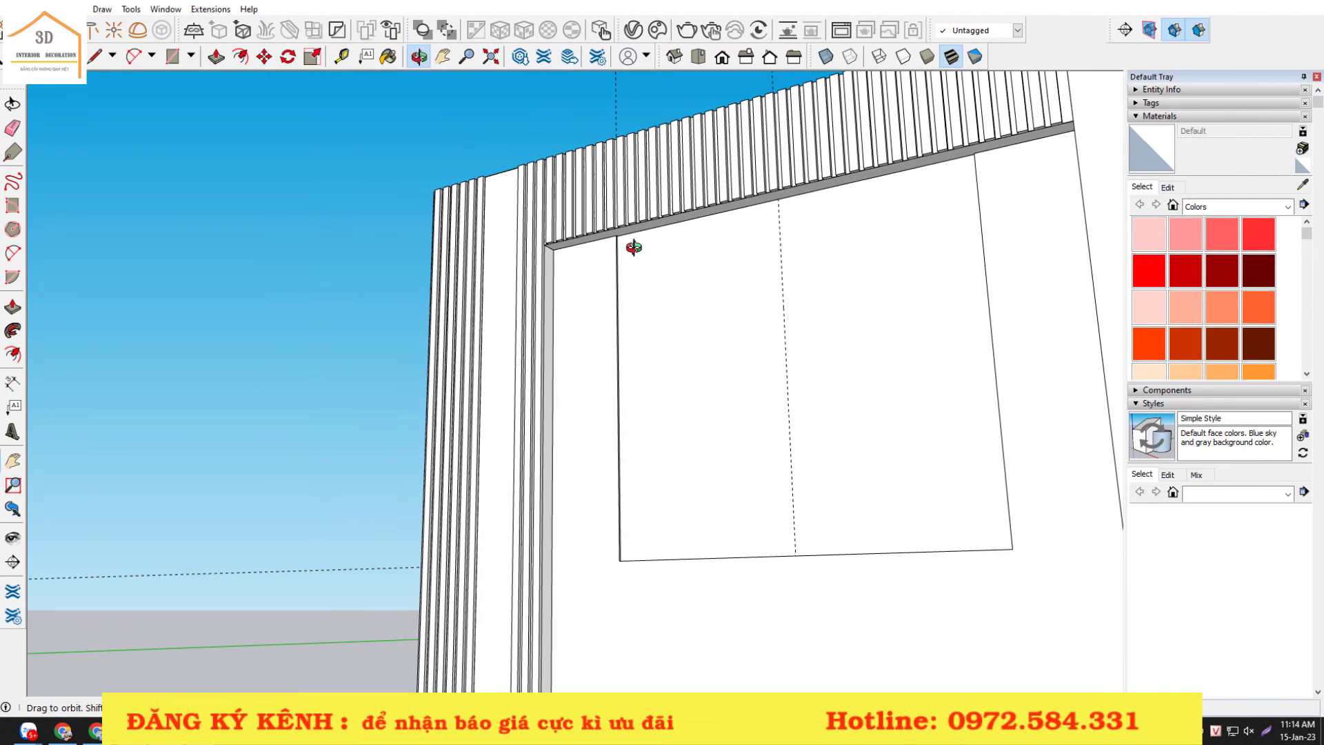
{"action": "scroll", "coordinate": [654, 248], "scroll_direction": "up", "scroll_amount": 3}
{"action": "scroll", "coordinate": [634, 242], "scroll_direction": "up", "scroll_amount": 2}
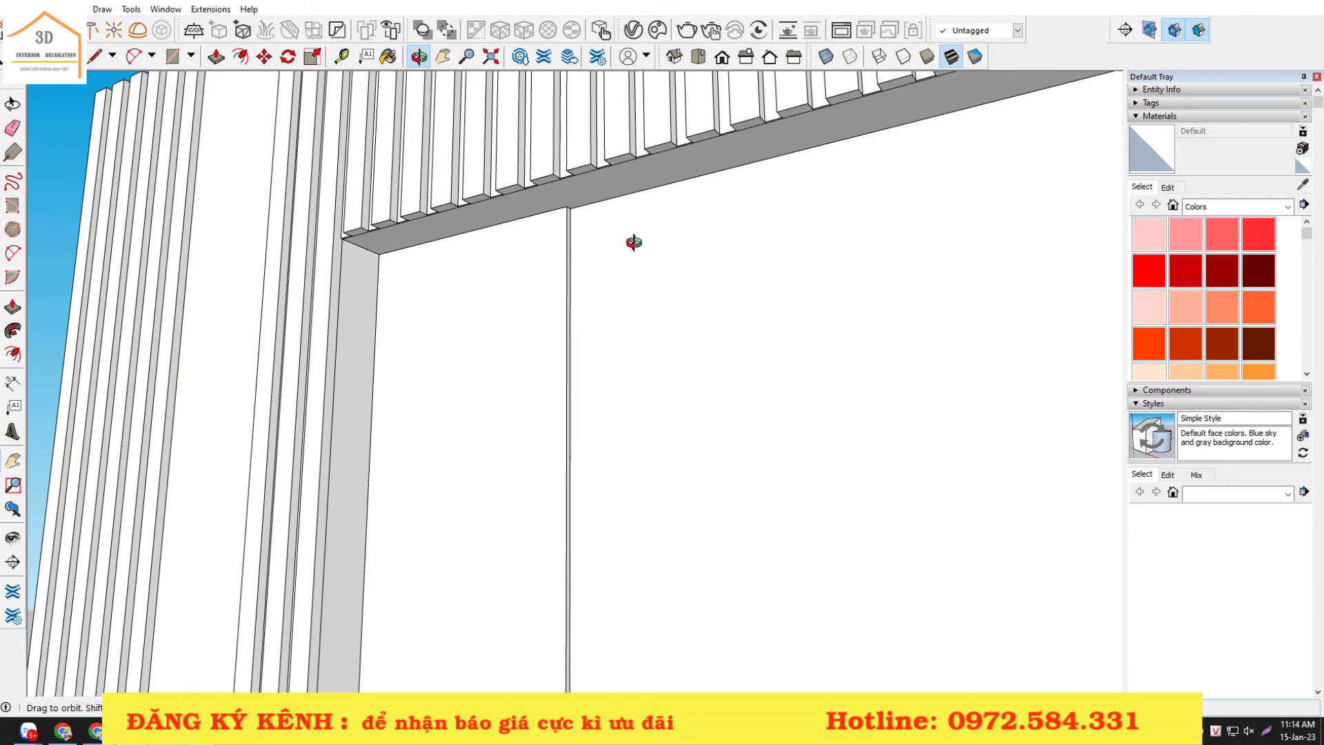
{"action": "key", "text": "r"}
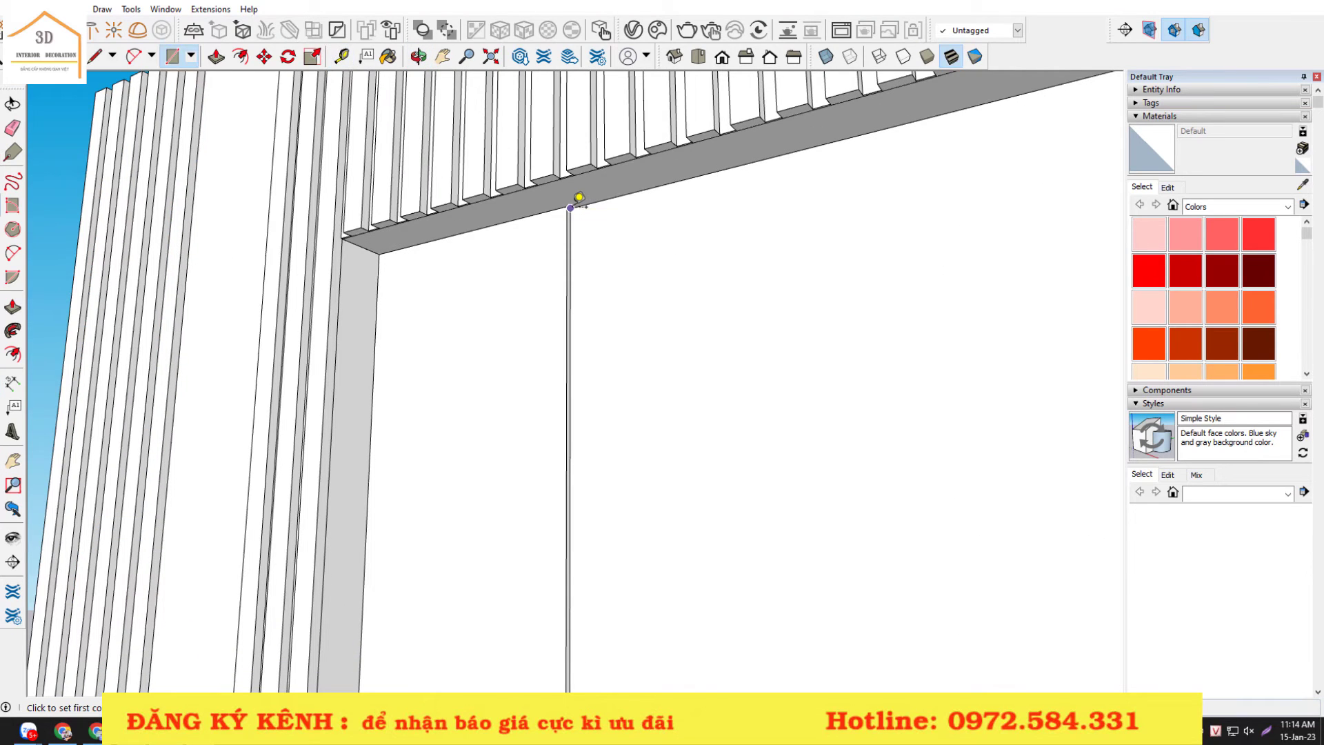
{"action": "scroll", "coordinate": [573, 197], "scroll_direction": "up", "scroll_amount": 2}
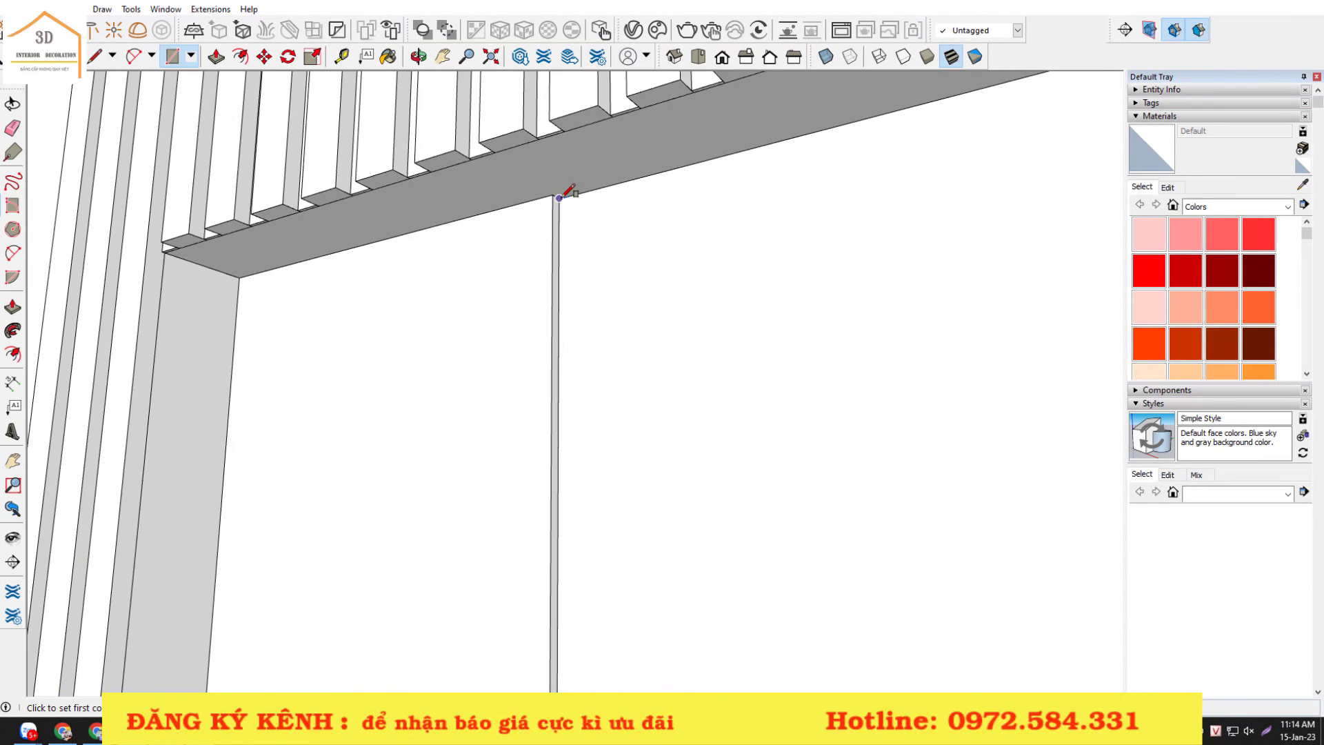
{"action": "left_click", "coordinate": [558, 197]}
{"action": "scroll", "coordinate": [559, 194], "scroll_direction": "down", "scroll_amount": 2}
{"action": "scroll", "coordinate": [560, 191], "scroll_direction": "down", "scroll_amount": 2}
{"action": "scroll", "coordinate": [736, 491], "scroll_direction": "up", "scroll_amount": 3}
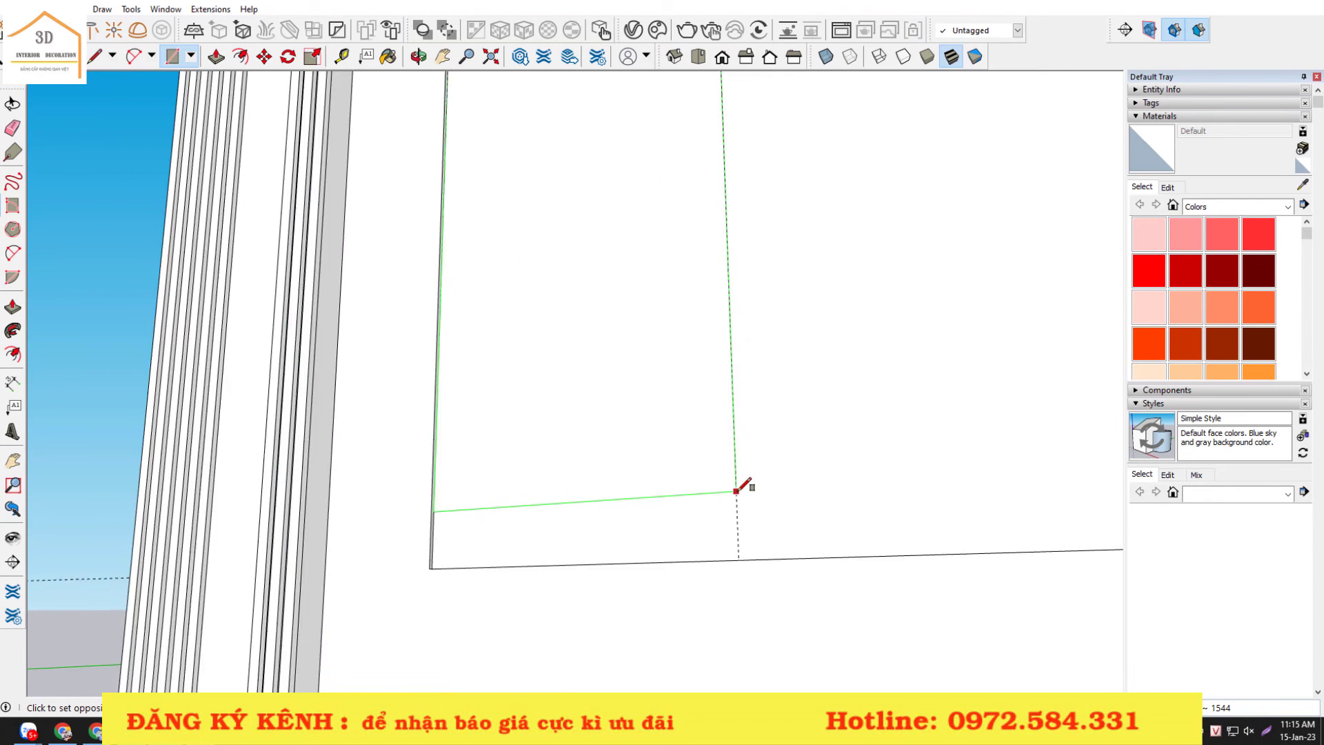
{"action": "scroll", "coordinate": [736, 488], "scroll_direction": "up", "scroll_amount": 3}
{"action": "scroll", "coordinate": [745, 620], "scroll_direction": "up", "scroll_amount": 2}
{"action": "scroll", "coordinate": [769, 645], "scroll_direction": "up", "scroll_amount": 2}
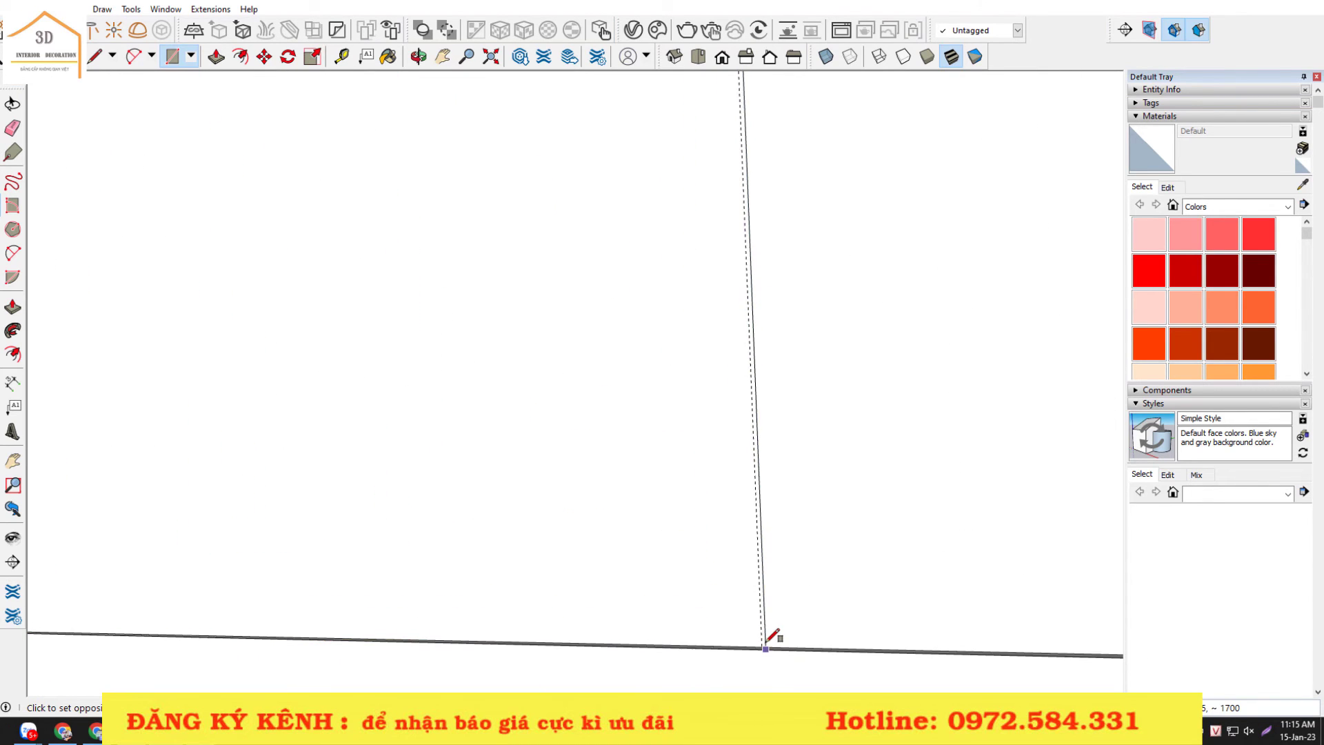
{"action": "left_click", "coordinate": [765, 646]}
- Push/Pull the new rectangle out slightly into a thin panel
{"action": "key", "text": "space"}
{"action": "left_click", "coordinate": [716, 521]}
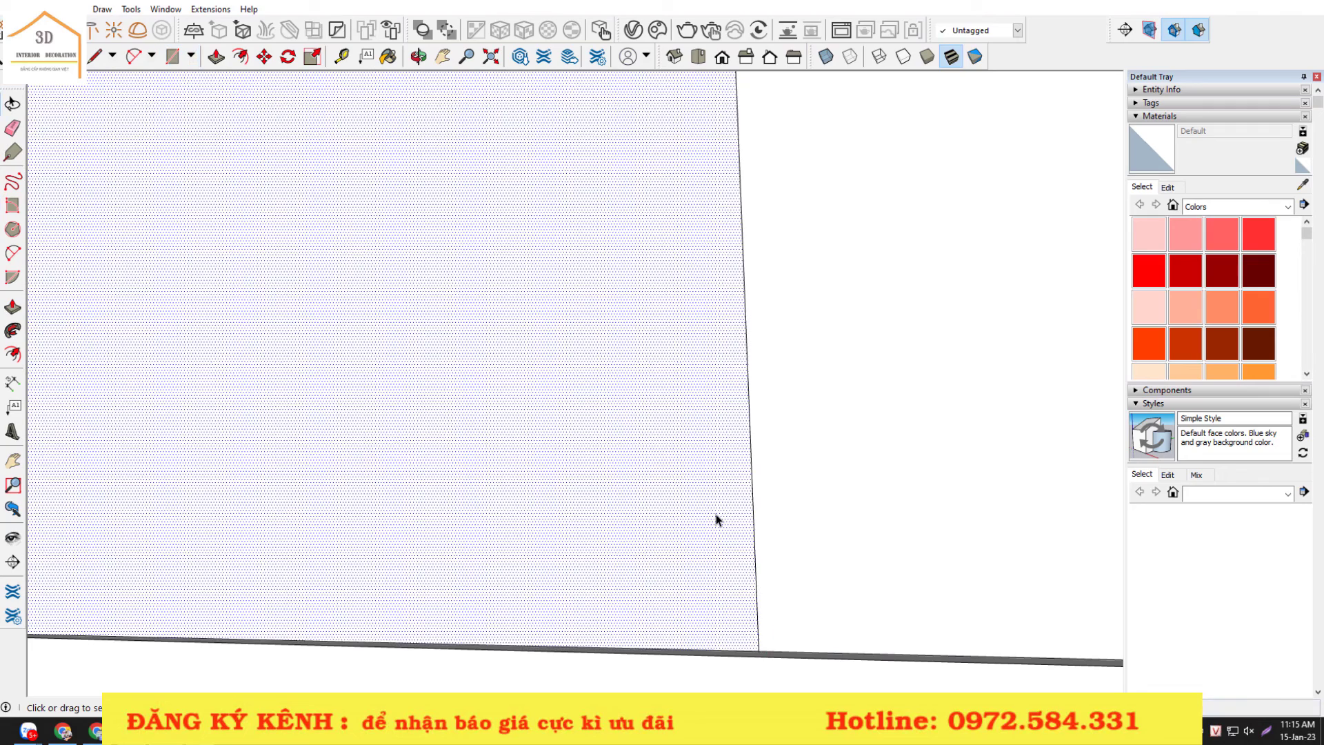
{"action": "key", "text": "p"}
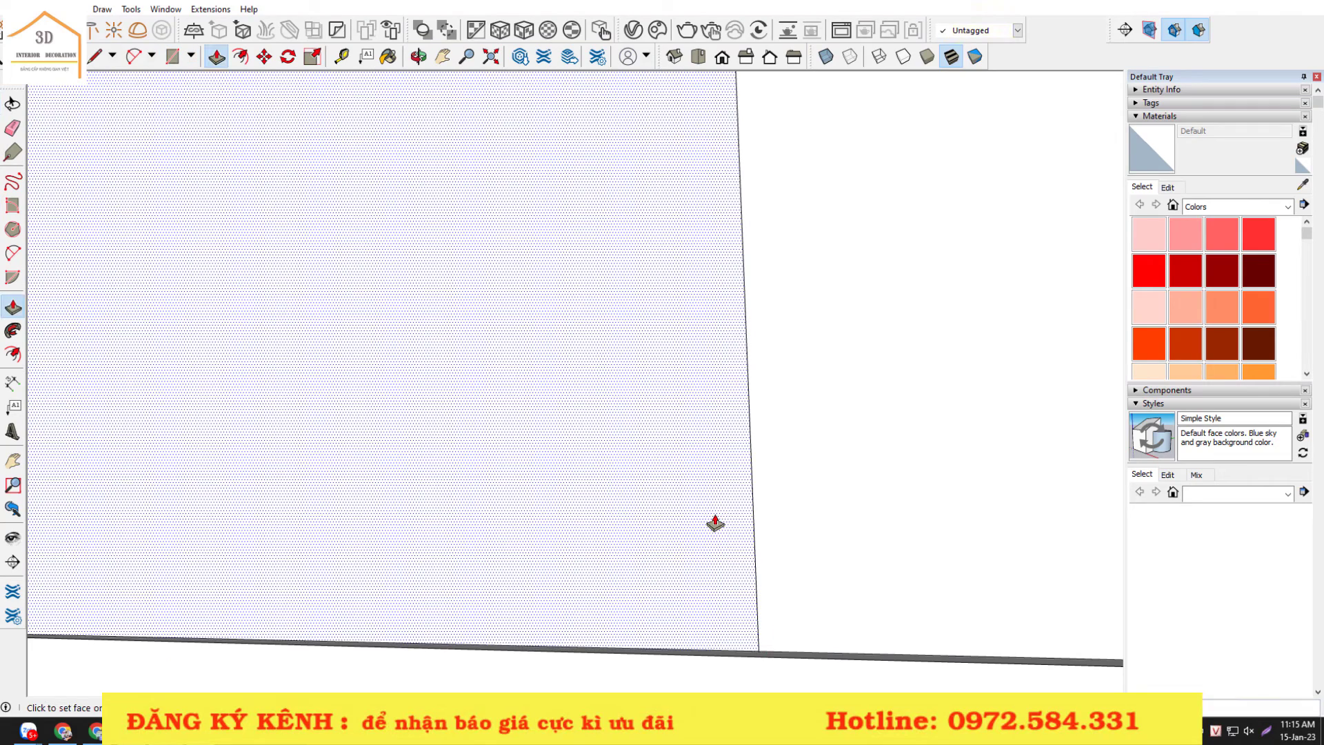
{"action": "left_click", "coordinate": [714, 524]}
{"action": "left_click", "coordinate": [713, 524]}
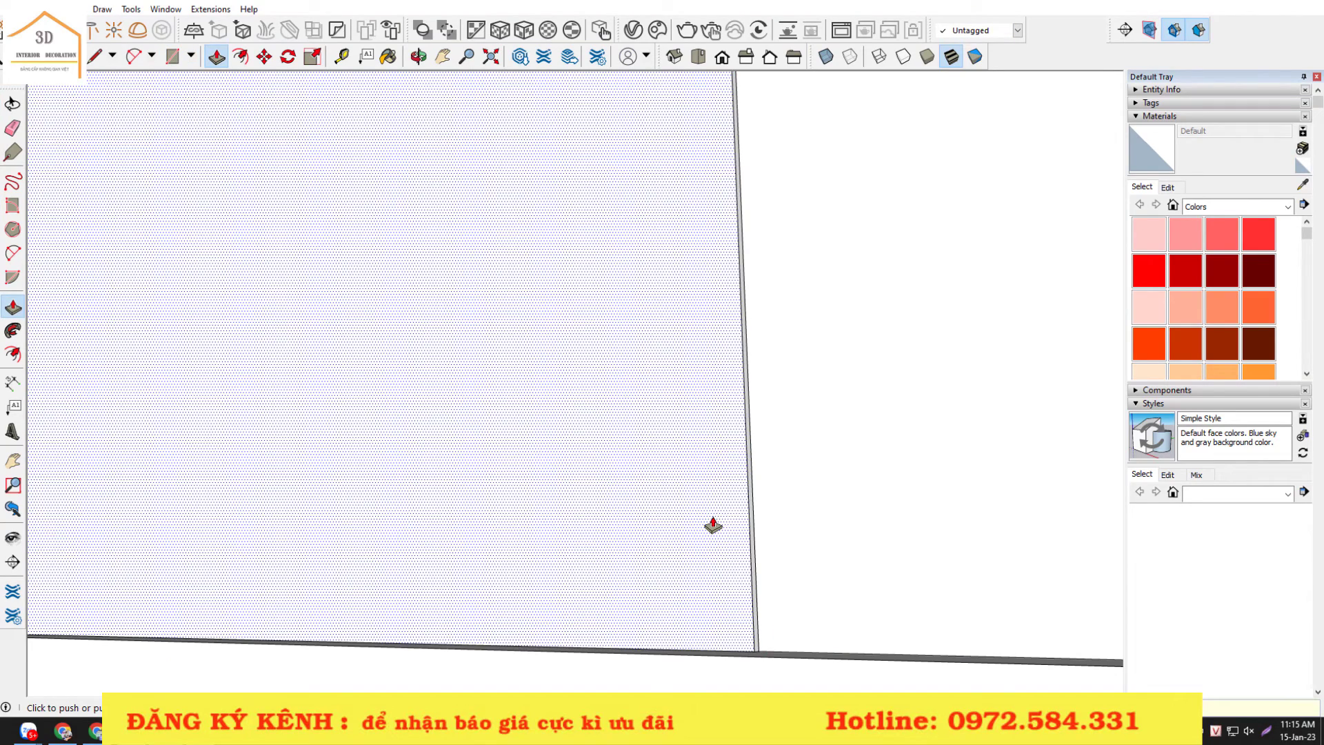
- Make the thin panel a component
{"action": "key", "text": "space"}
{"action": "left_click", "coordinate": [665, 469]}
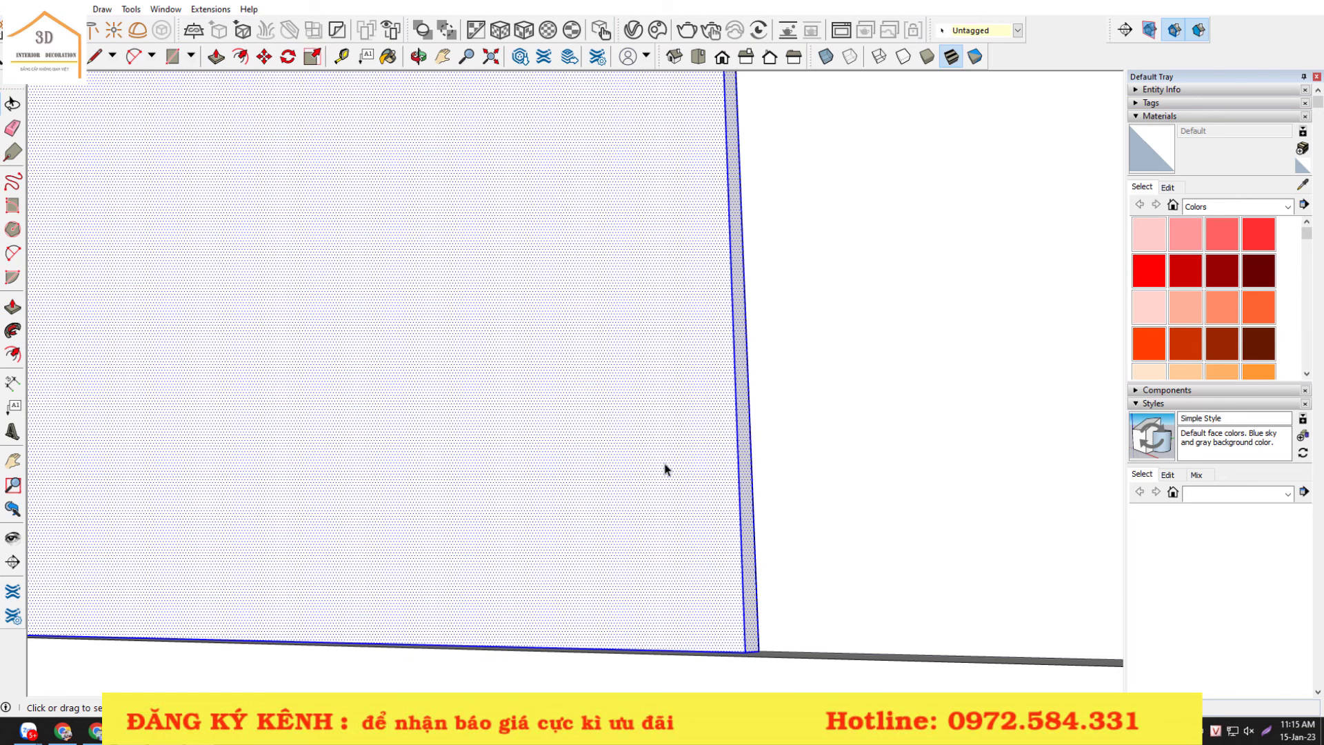
{"action": "key", "text": "g"}
{"action": "left_click", "coordinate": [667, 503]}
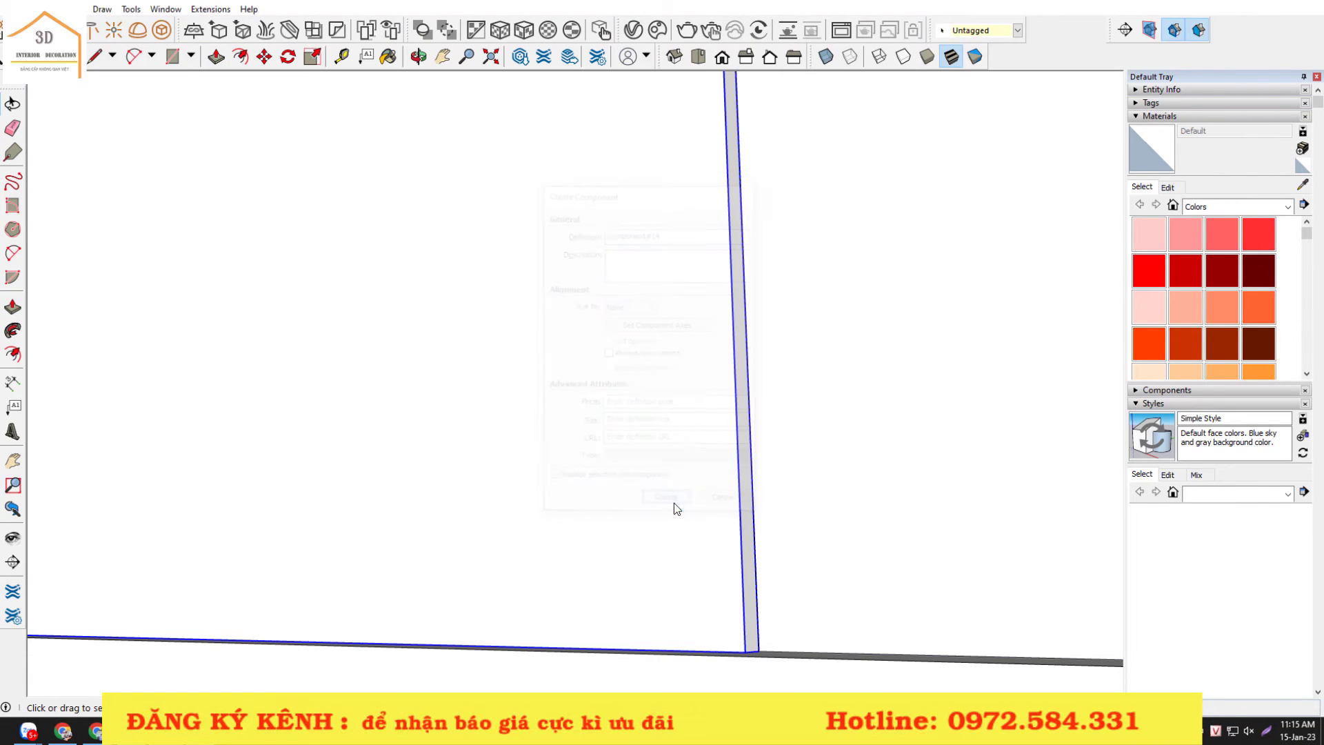
{"action": "scroll", "coordinate": [839, 514], "scroll_direction": "down", "scroll_amount": 2}
{"action": "scroll", "coordinate": [783, 532], "scroll_direction": "down", "scroll_amount": 2}
{"action": "scroll", "coordinate": [728, 527], "scroll_direction": "down", "scroll_amount": 2}
- Move the thin panel component into place at the opening's bottom corner
{"action": "mouse_move", "coordinate": [727, 528]}
{"action": "middle_mouse_down"}
{"action": "mouse_move", "coordinate": [662, 478]}
{"action": "mouse_move", "coordinate": [600, 496]}
{"action": "mouse_move", "coordinate": [449, 490]}
{"action": "mouse_move", "coordinate": [417, 464]}
{"action": "mouse_move", "coordinate": [398, 479]}
{"action": "mouse_move", "coordinate": [349, 473]}
{"action": "middle_mouse_up"}
{"action": "left_click", "coordinate": [353, 481]}
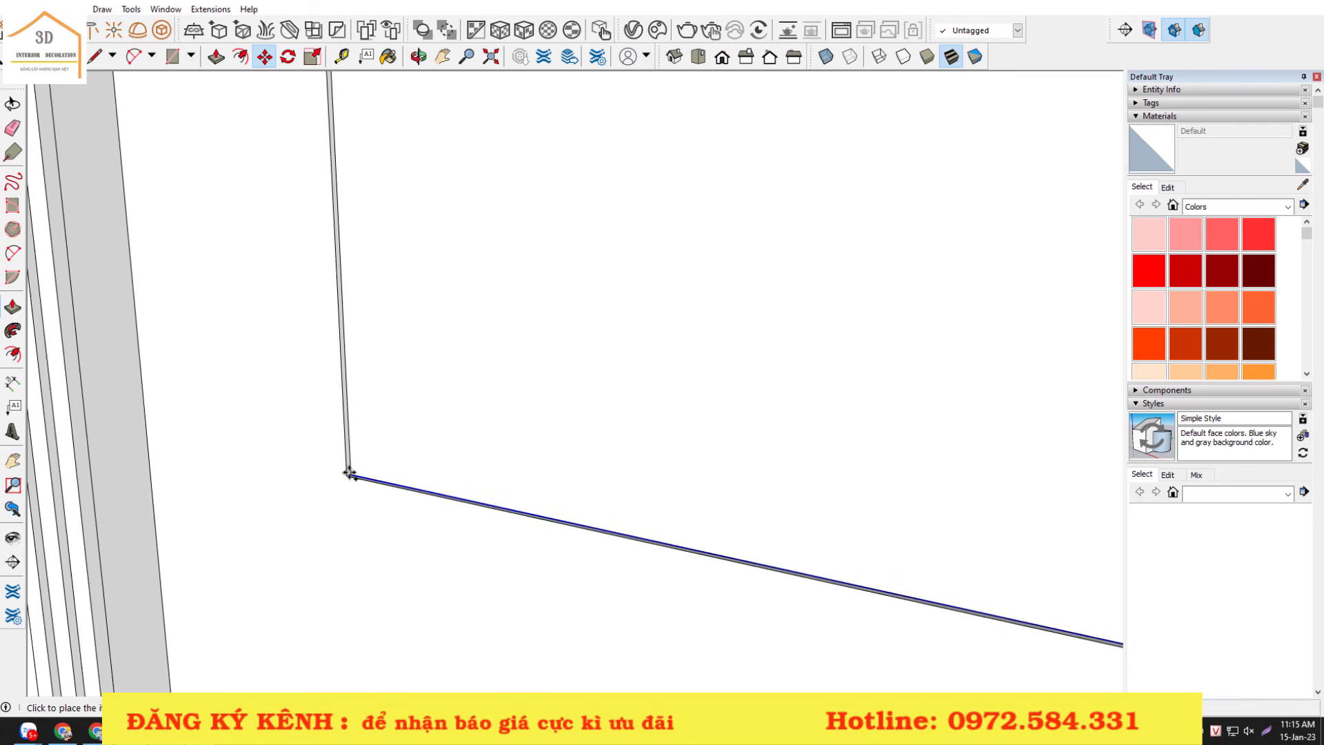
{"action": "scroll", "coordinate": [349, 469], "scroll_direction": "down", "scroll_amount": 3}
{"action": "scroll", "coordinate": [591, 526], "scroll_direction": "up", "scroll_amount": 3}
{"action": "scroll", "coordinate": [592, 527], "scroll_direction": "up", "scroll_amount": 1}
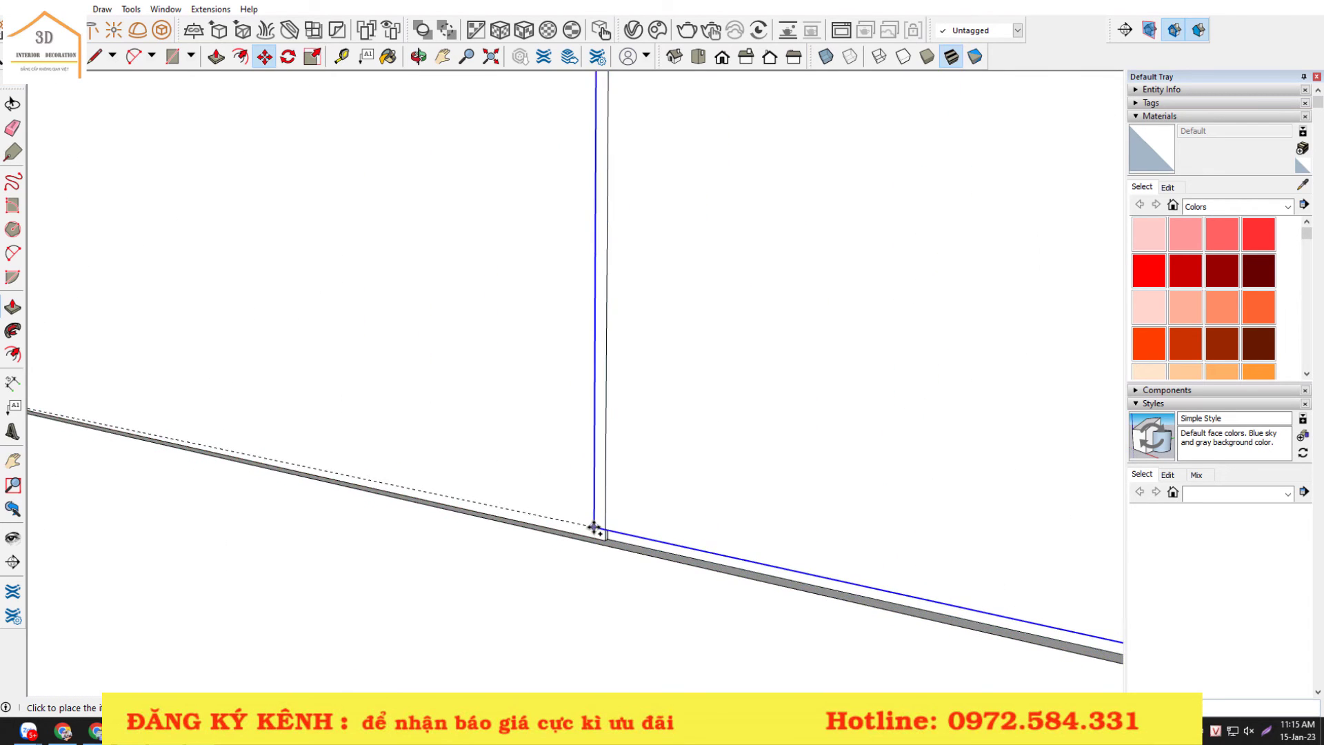
{"action": "scroll", "coordinate": [592, 527], "scroll_direction": "up", "scroll_amount": 1}
{"action": "left_click", "coordinate": [612, 551]}
{"action": "key", "text": "space"}
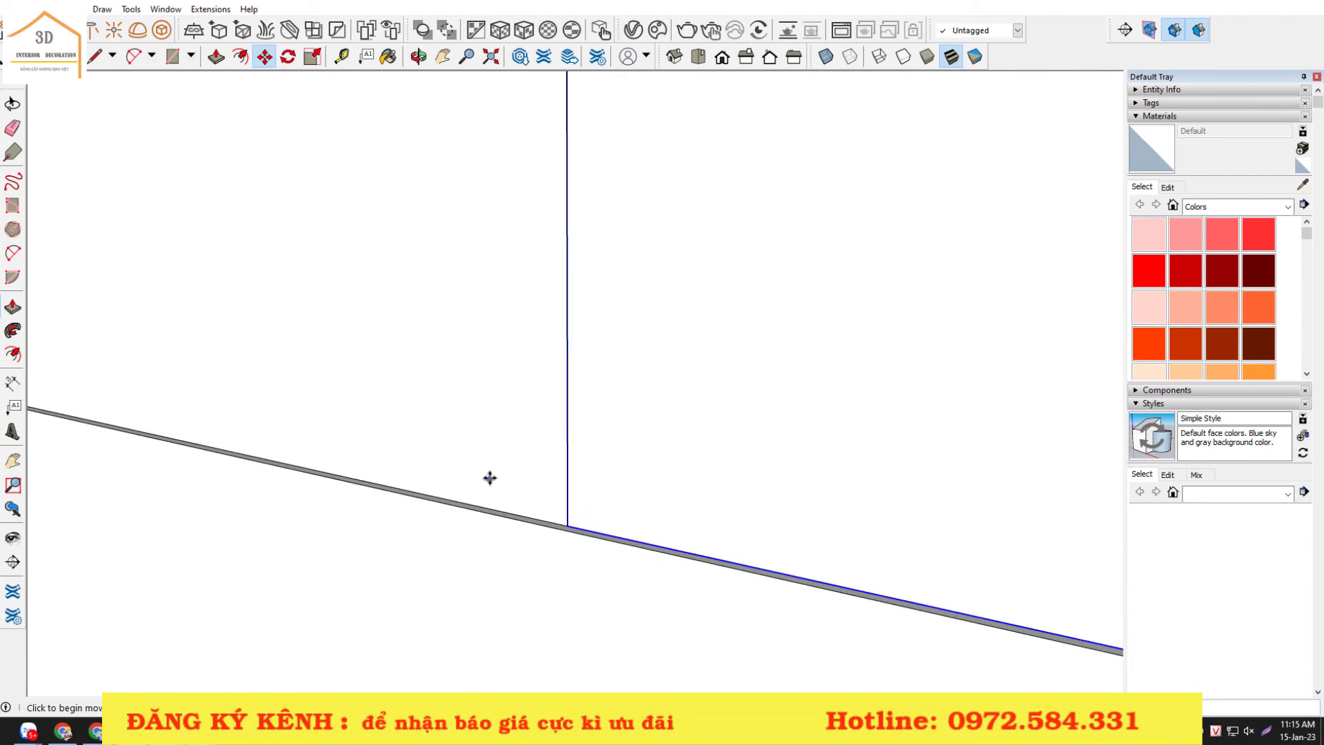
- Show the wall in Front view and delete all guide lines via Edit > Delete Guides
{"action": "scroll", "coordinate": [487, 475], "scroll_direction": "down", "scroll_amount": 2}
{"action": "scroll", "coordinate": [517, 483], "scroll_direction": "down", "scroll_amount": 3}
{"action": "scroll", "coordinate": [517, 483], "scroll_direction": "down", "scroll_amount": 3}
{"action": "left_click", "coordinate": [269, 271]}
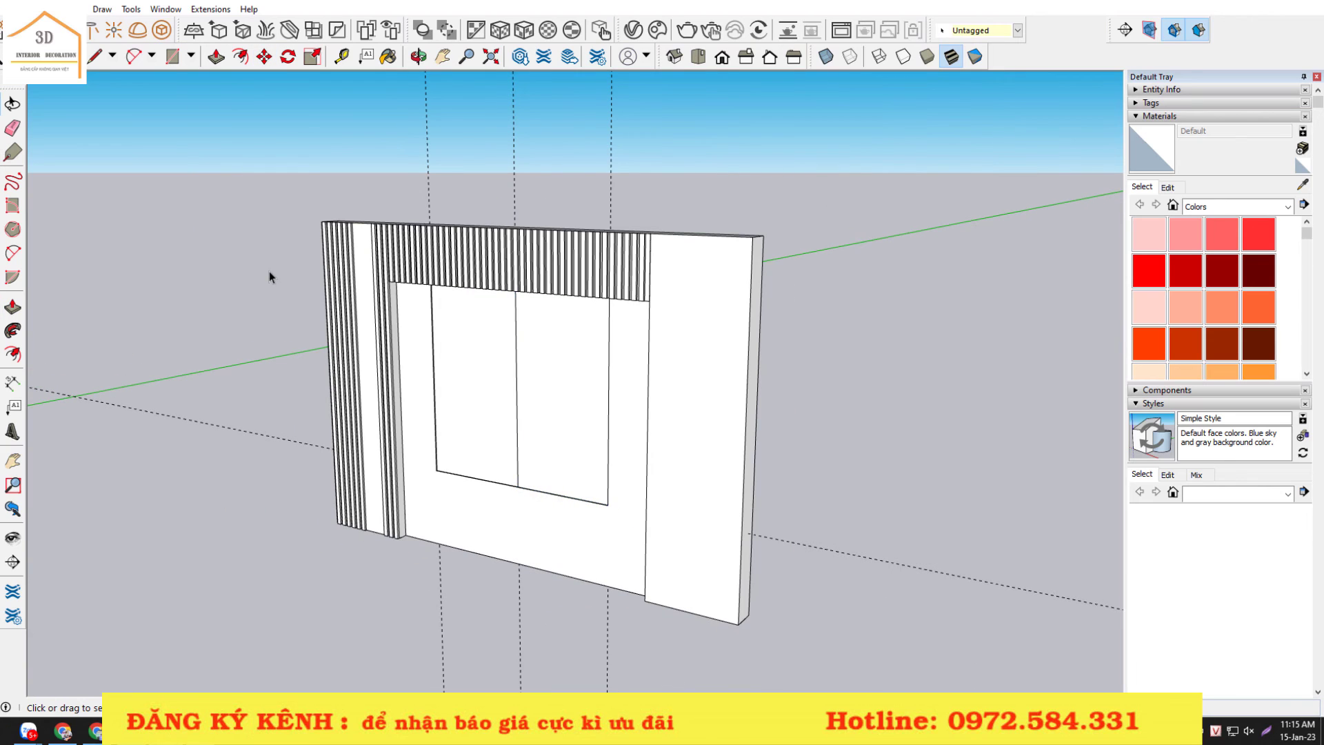
{"action": "left_click", "coordinate": [721, 56]}
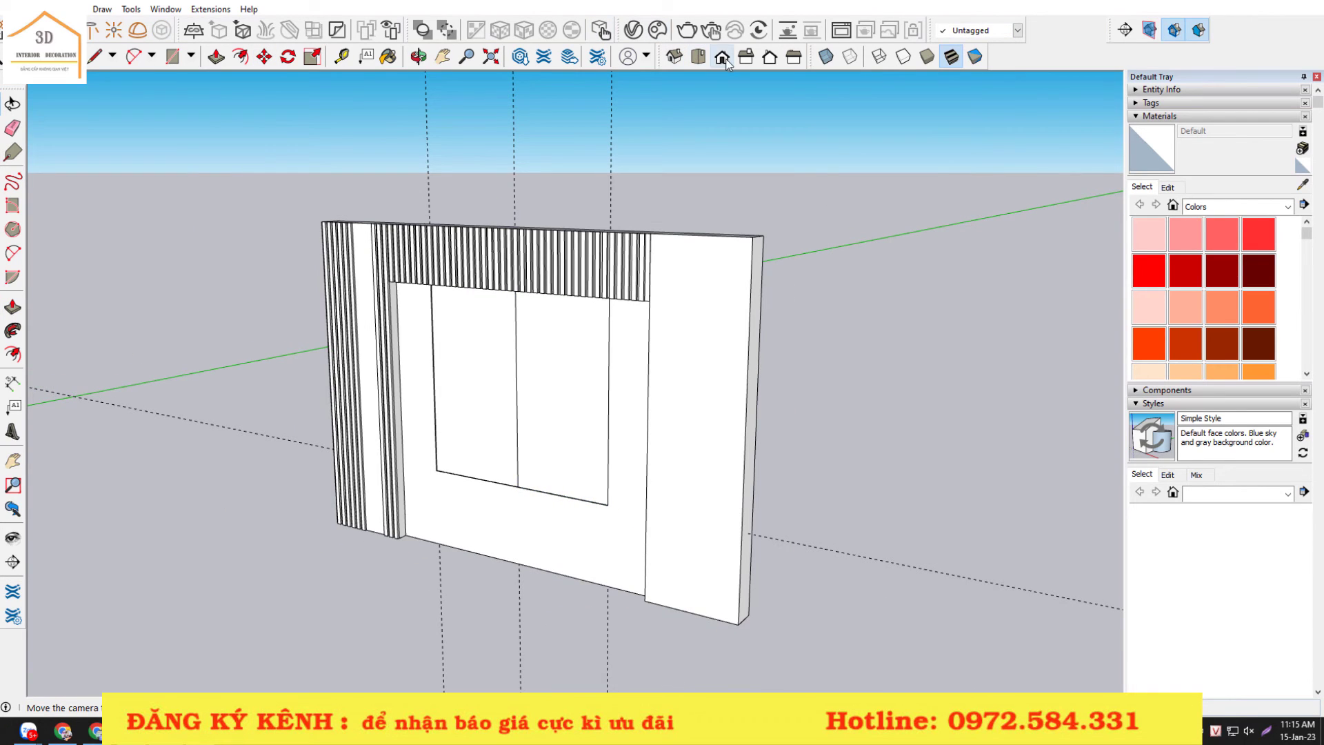
{"action": "scroll", "coordinate": [814, 375], "scroll_direction": "down", "scroll_amount": 1}
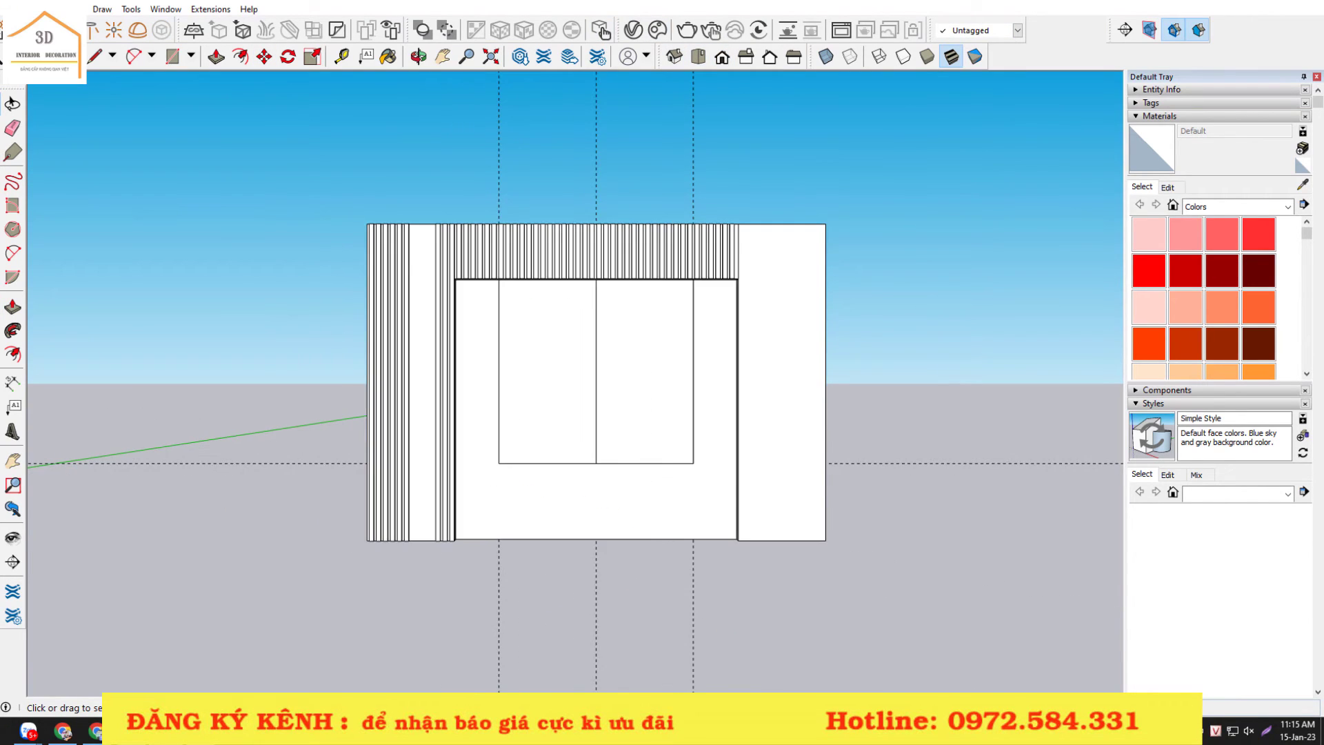
{"action": "left_click", "coordinate": [28, 9]}
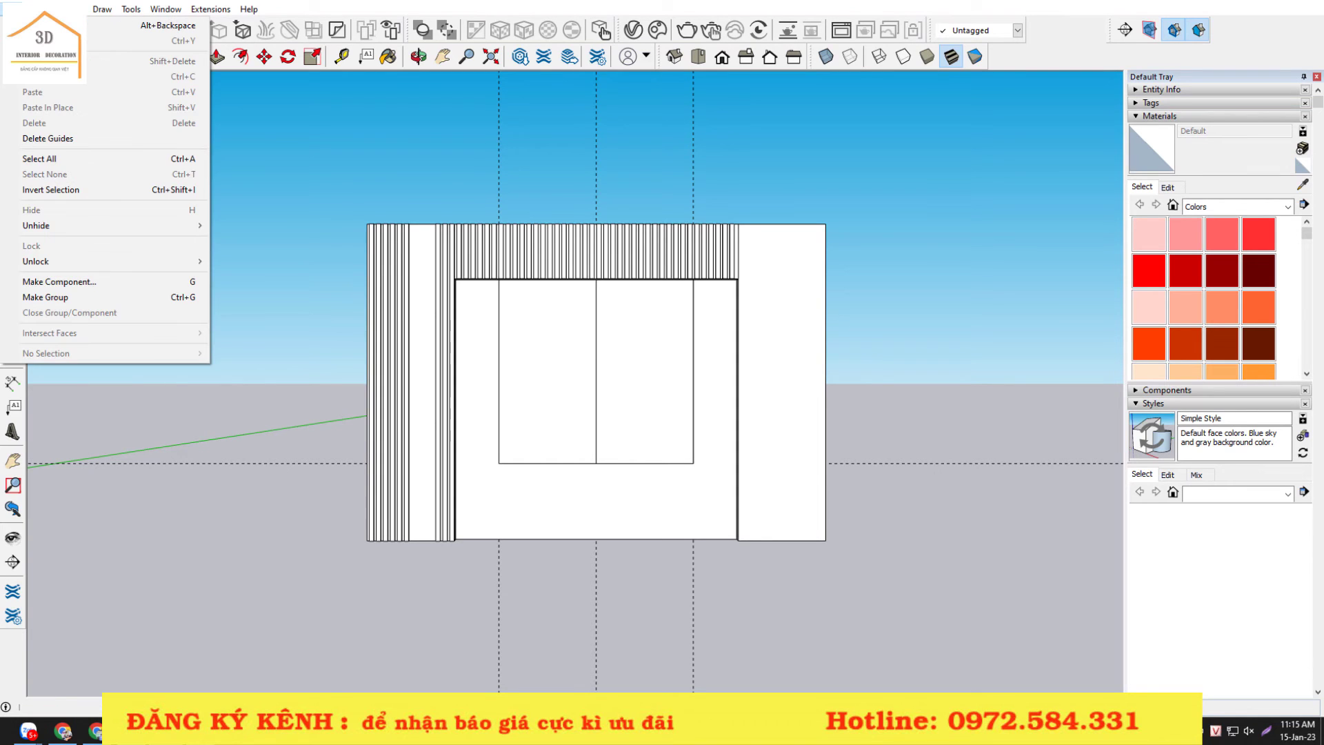
{"action": "left_click", "coordinate": [42, 138]}
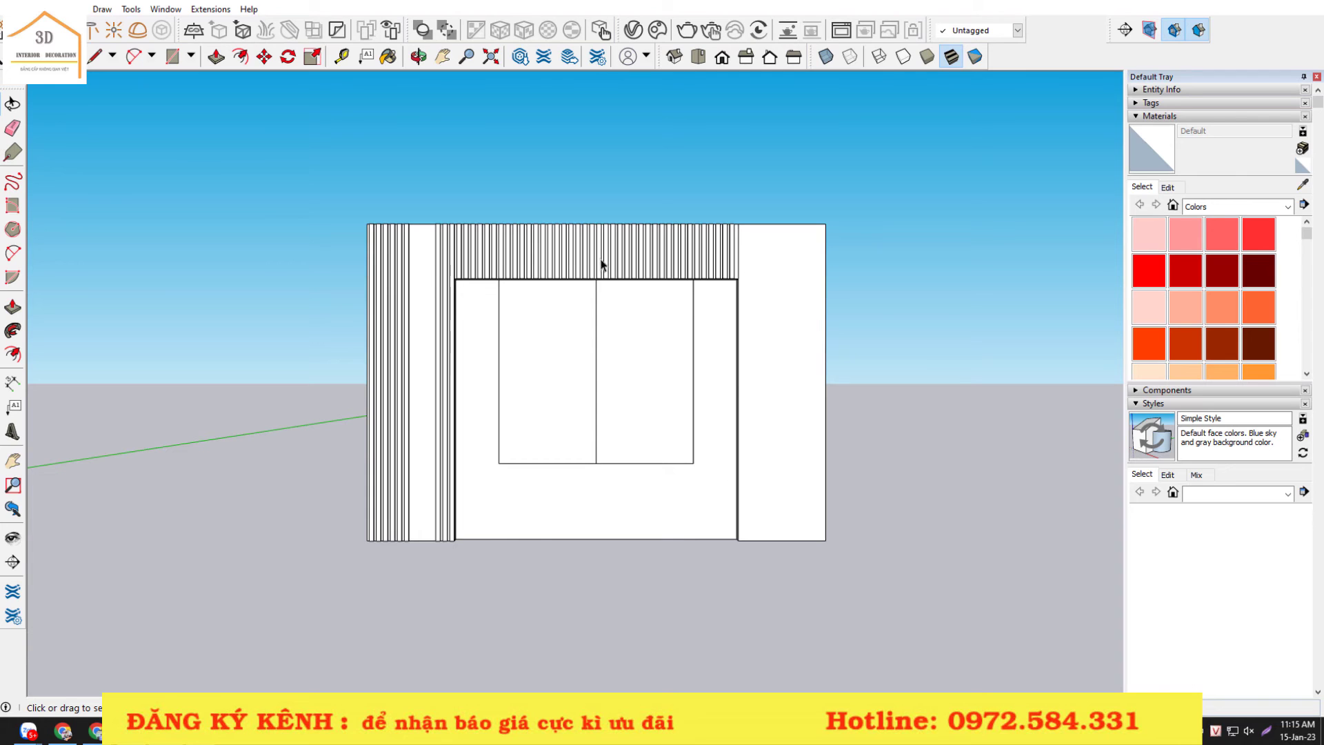
- Paint the left slat group with Color A08 and start choosing a texture image for it
{"action": "scroll", "coordinate": [393, 312], "scroll_direction": "up", "scroll_amount": 2}
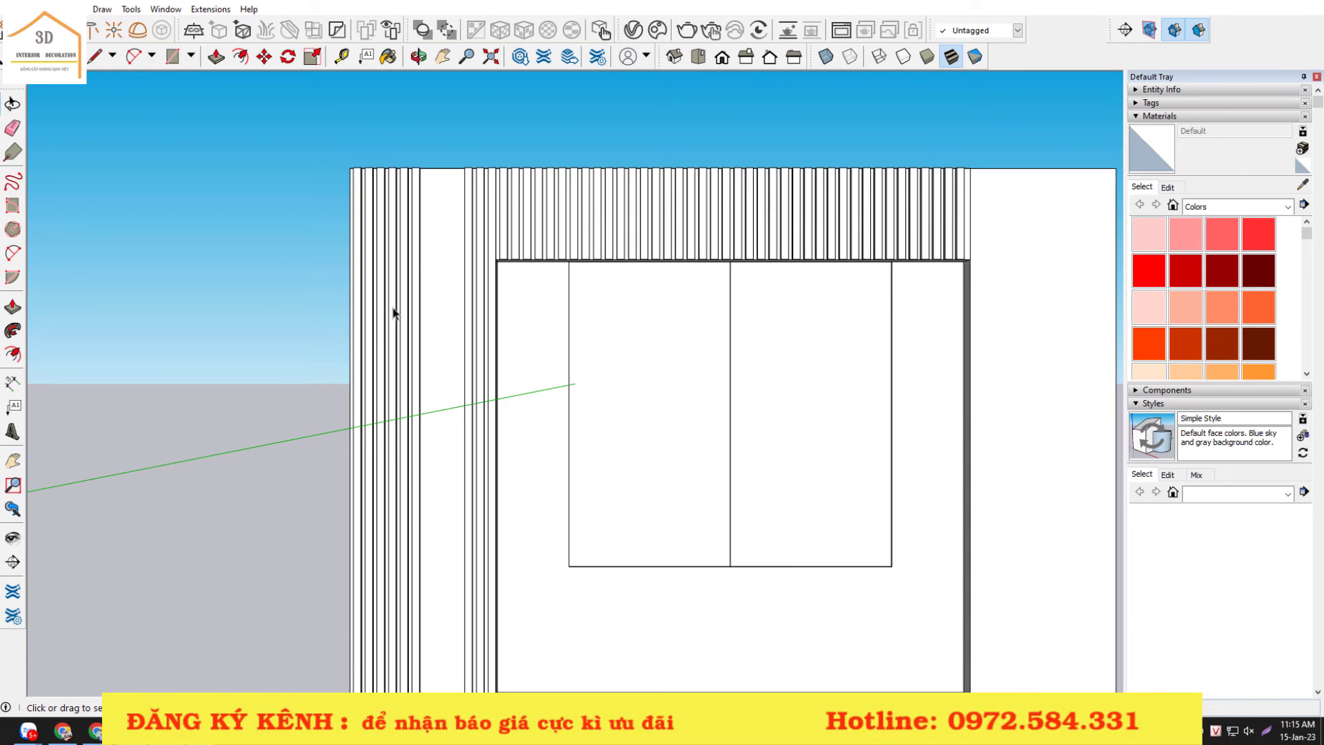
{"action": "scroll", "coordinate": [347, 253], "scroll_direction": "down", "scroll_amount": 2}
{"action": "scroll", "coordinate": [376, 278], "scroll_direction": "up", "scroll_amount": 4}
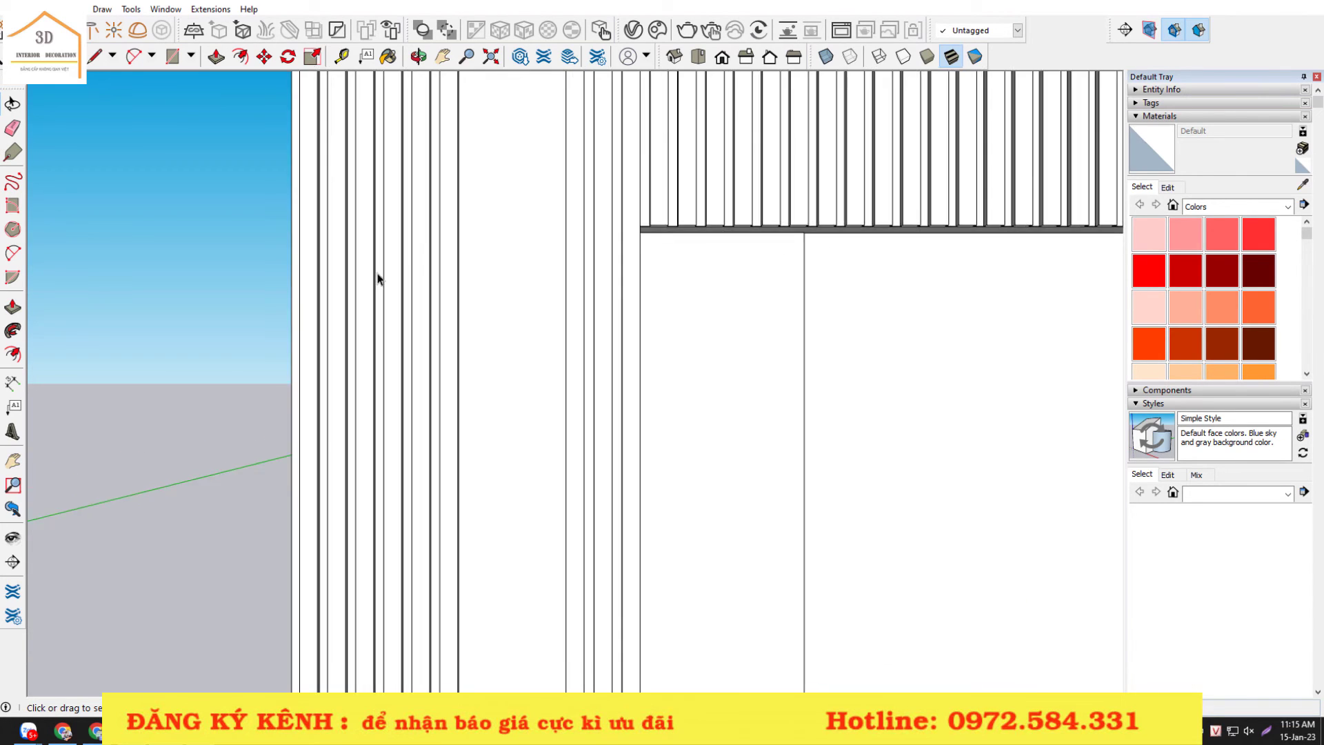
{"action": "scroll", "coordinate": [378, 278], "scroll_direction": "down", "scroll_amount": 1}
{"action": "scroll", "coordinate": [377, 278], "scroll_direction": "down", "scroll_amount": 1}
{"action": "left_click", "coordinate": [347, 243]}
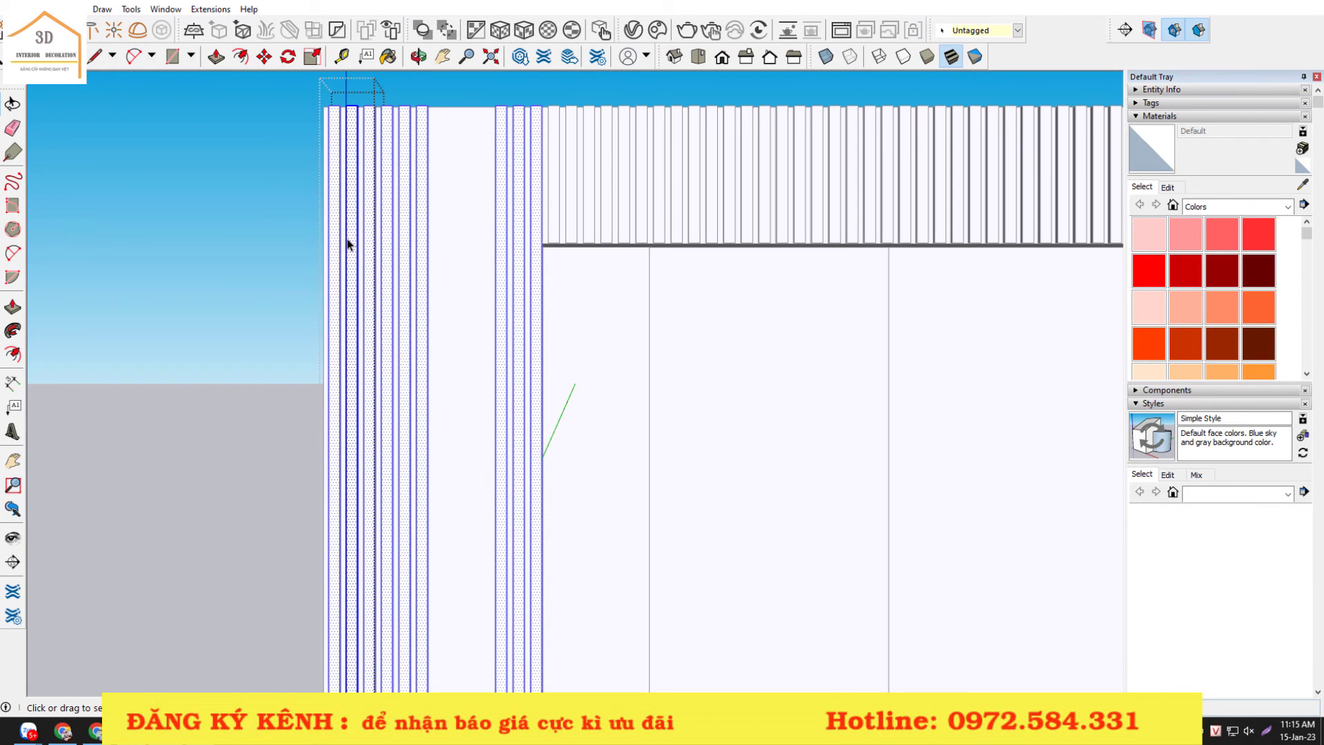
{"action": "left_click", "coordinate": [1211, 284]}
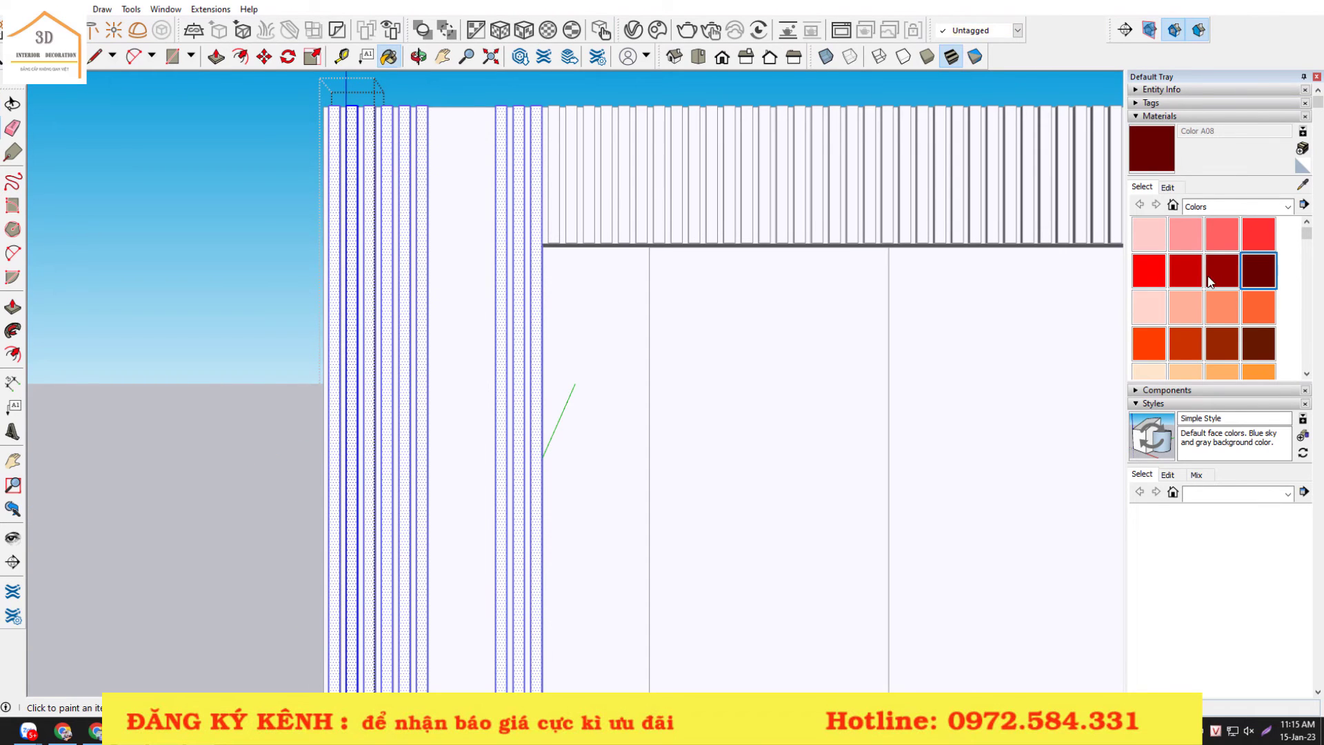
{"action": "left_click", "coordinate": [354, 174]}
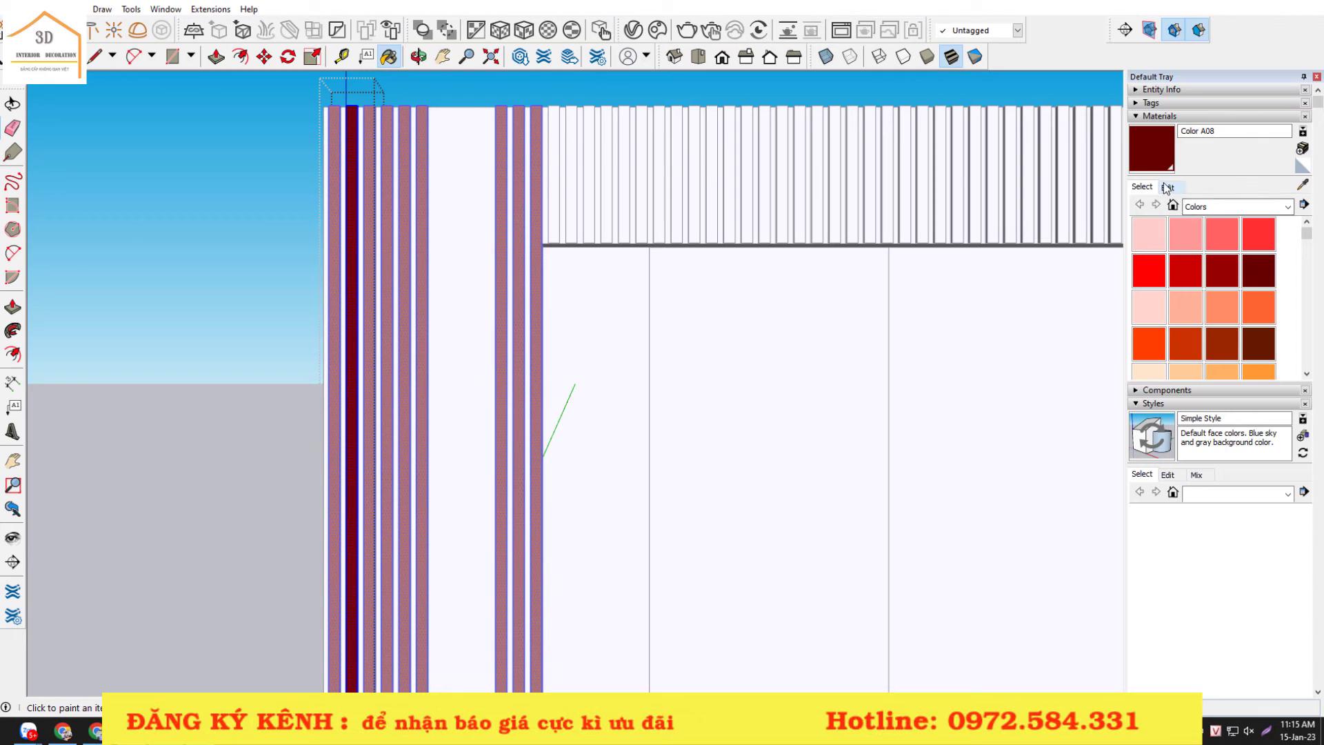
{"action": "left_click", "coordinate": [1168, 187]}
{"action": "left_click", "coordinate": [1253, 329]}
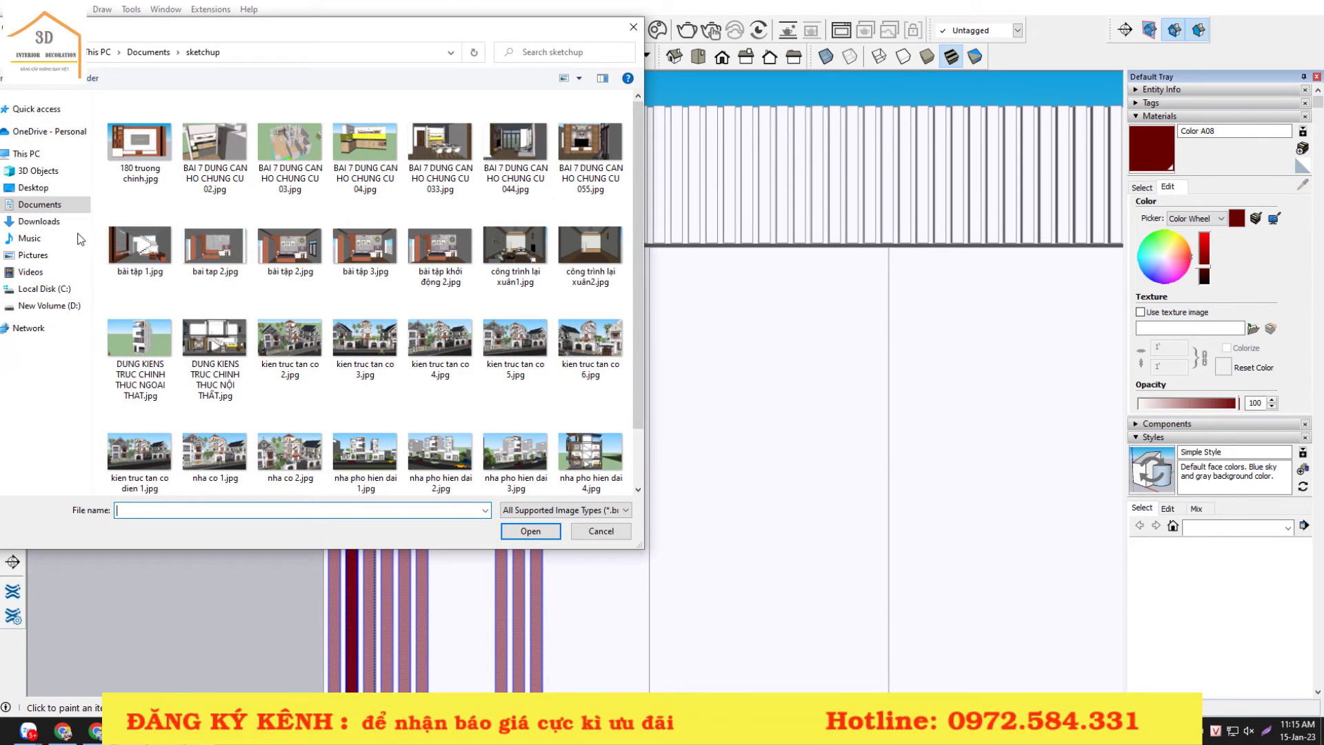
- Load LK 028 1.220x2.440mm.jpg from D:\dữ liệu sketchup\màu vân gỗ as the Color A08 texture
{"action": "left_click", "coordinate": [57, 306]}
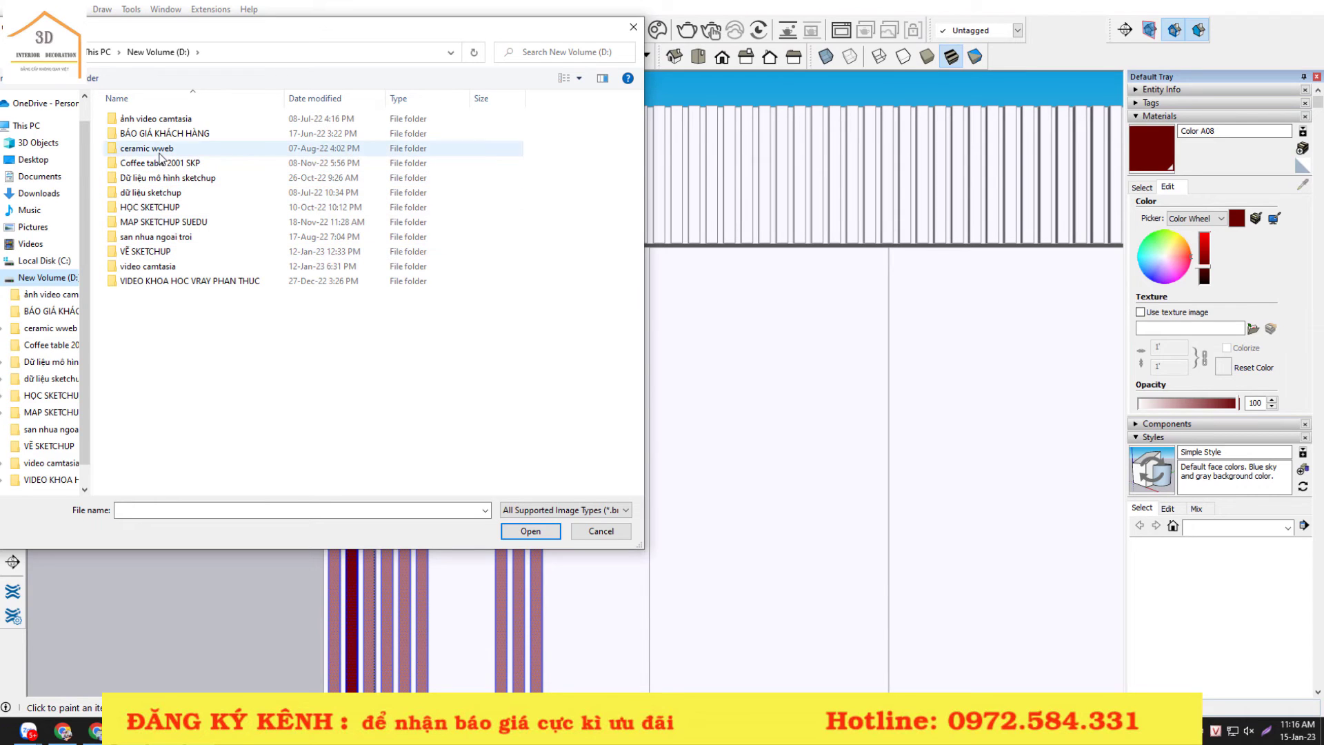
{"action": "double_click", "coordinate": [154, 192]}
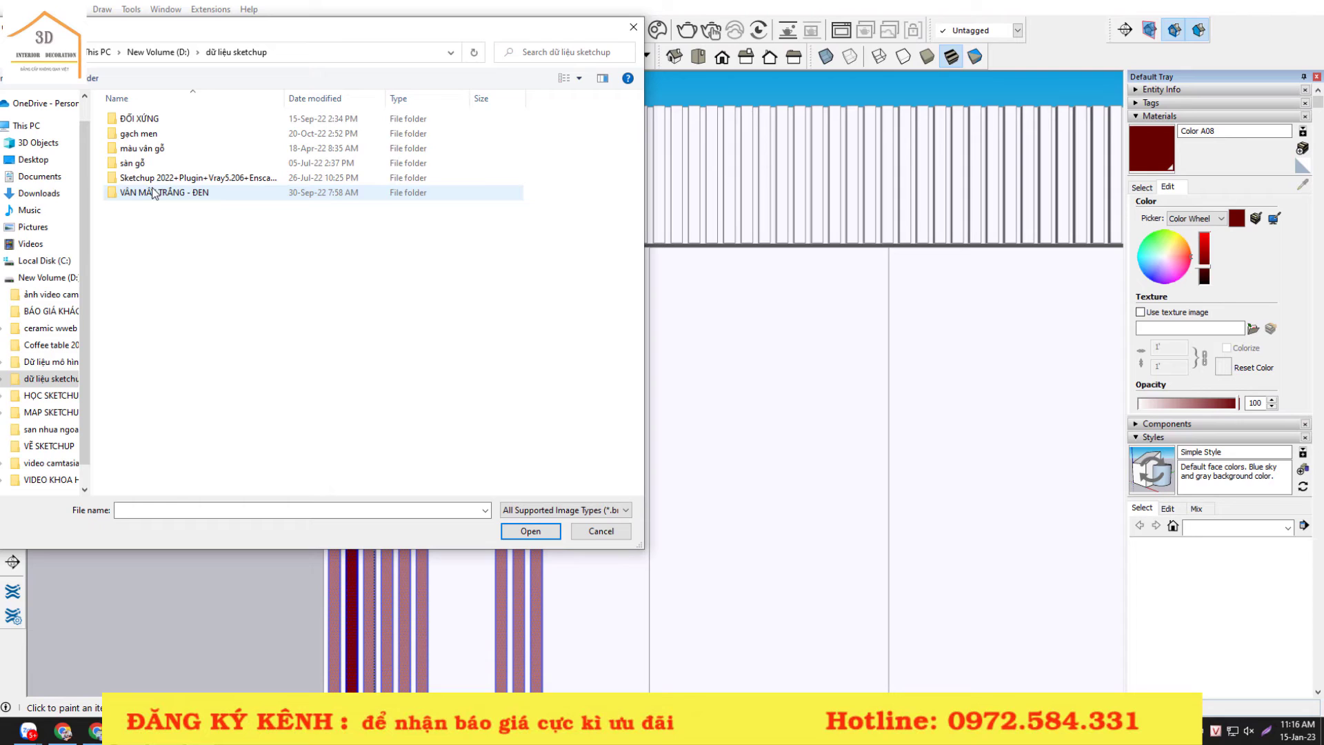
{"action": "double_click", "coordinate": [153, 151]}
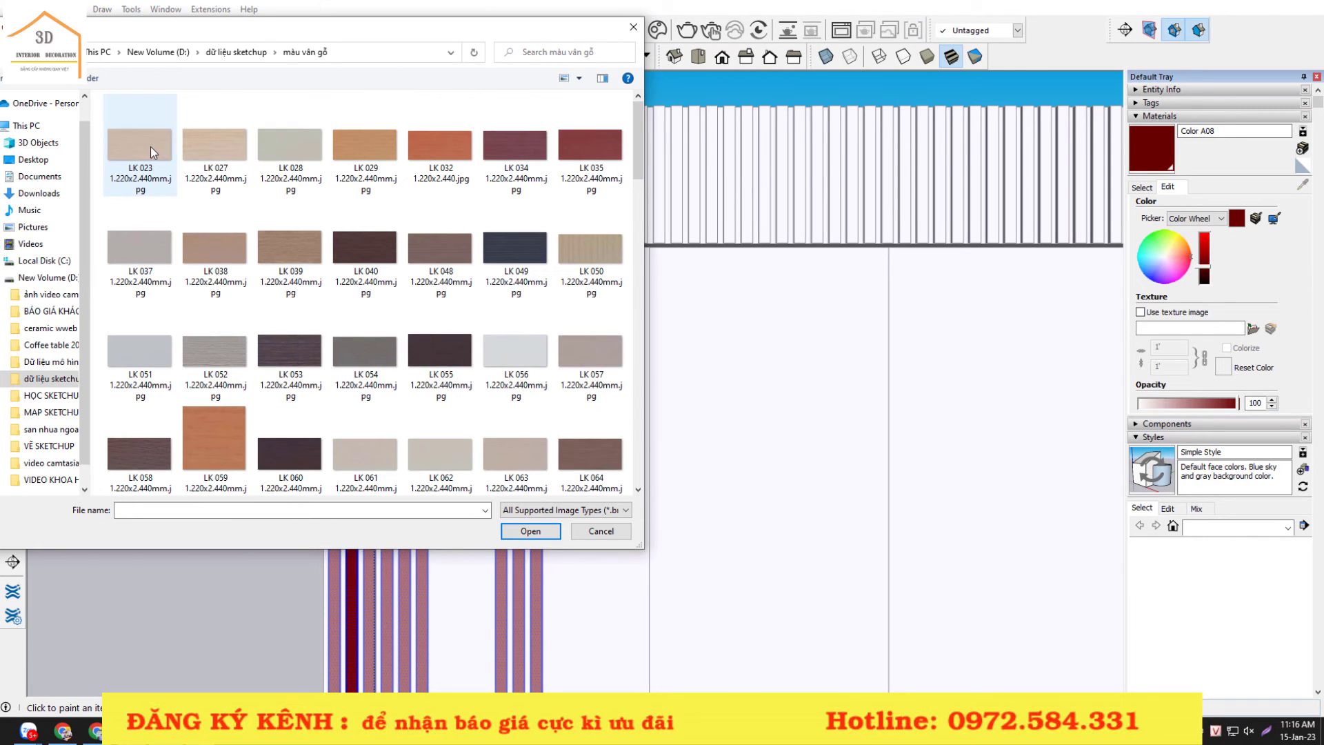
{"action": "left_click", "coordinate": [293, 148]}
{"action": "left_click", "coordinate": [530, 531]}
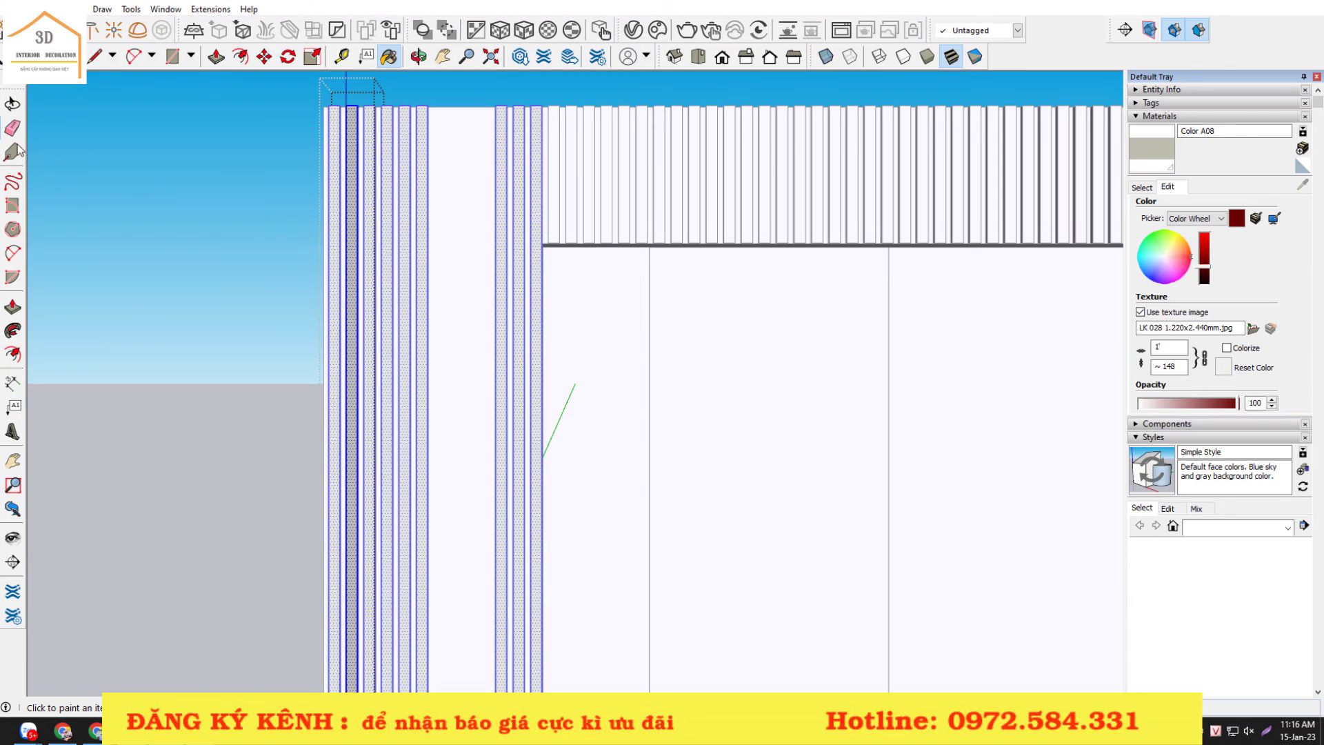
- Sample the beige wood material from a left slat with the Materials eyedropper
{"action": "key", "text": "space"}
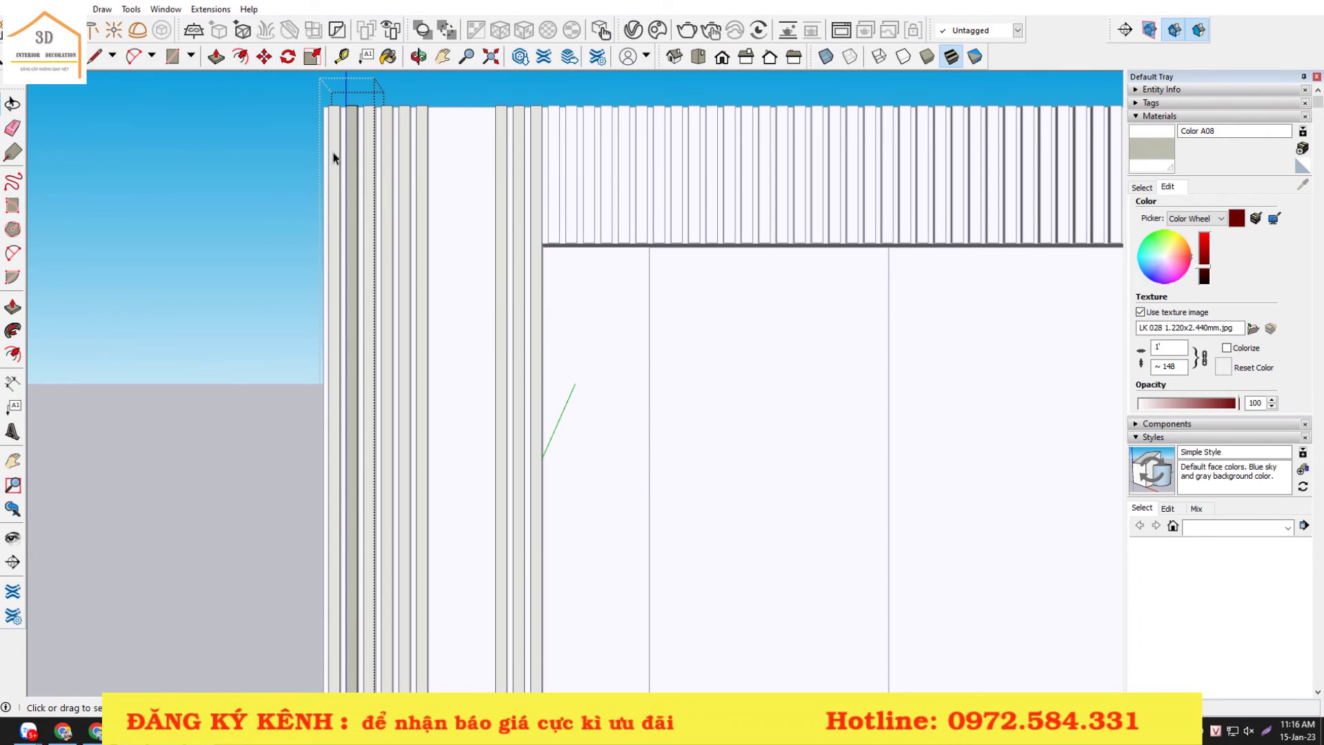
{"action": "scroll", "coordinate": [274, 177], "scroll_direction": "down", "scroll_amount": 4}
{"action": "scroll", "coordinate": [188, 168], "scroll_direction": "down", "scroll_amount": 3}
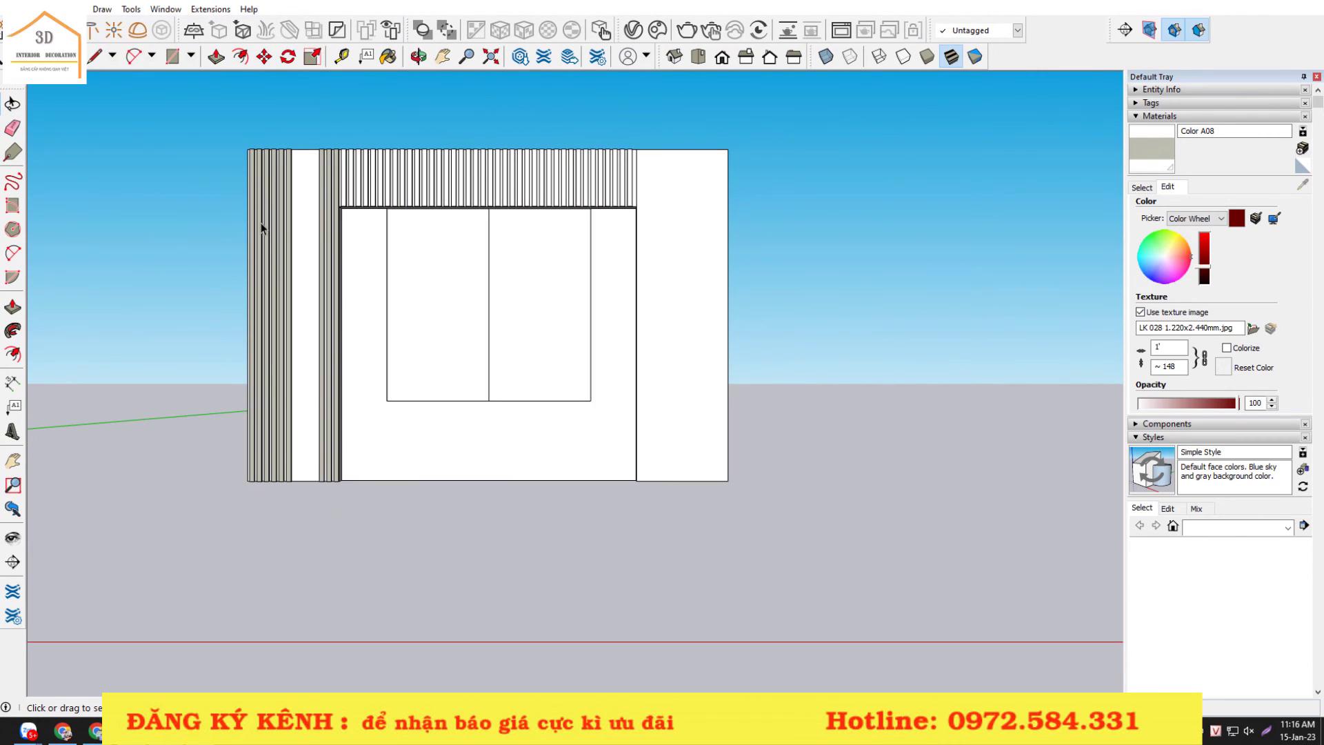
{"action": "scroll", "coordinate": [261, 227], "scroll_direction": "up", "scroll_amount": 3}
{"action": "scroll", "coordinate": [251, 192], "scroll_direction": "up", "scroll_amount": 2}
{"action": "left_click", "coordinate": [253, 192]}
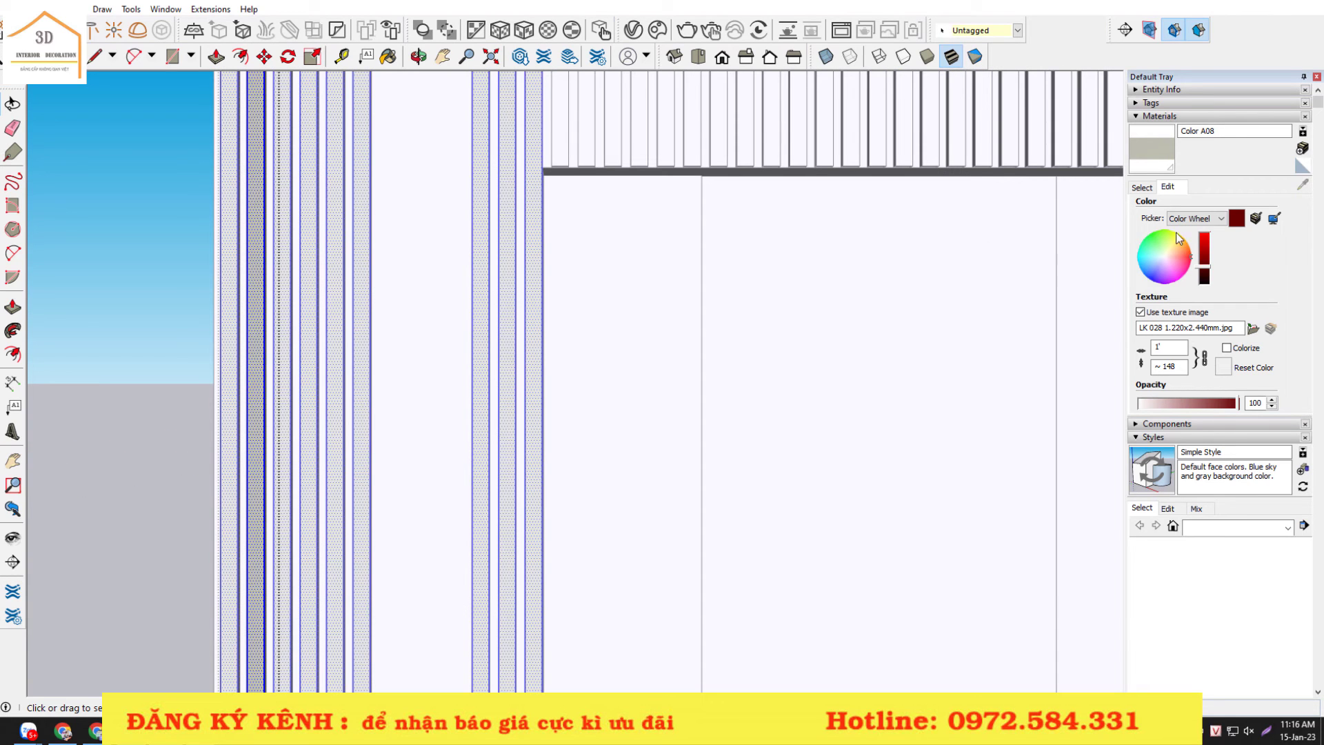
{"action": "left_click", "coordinate": [1155, 189]}
{"action": "left_click", "coordinate": [1300, 190]}
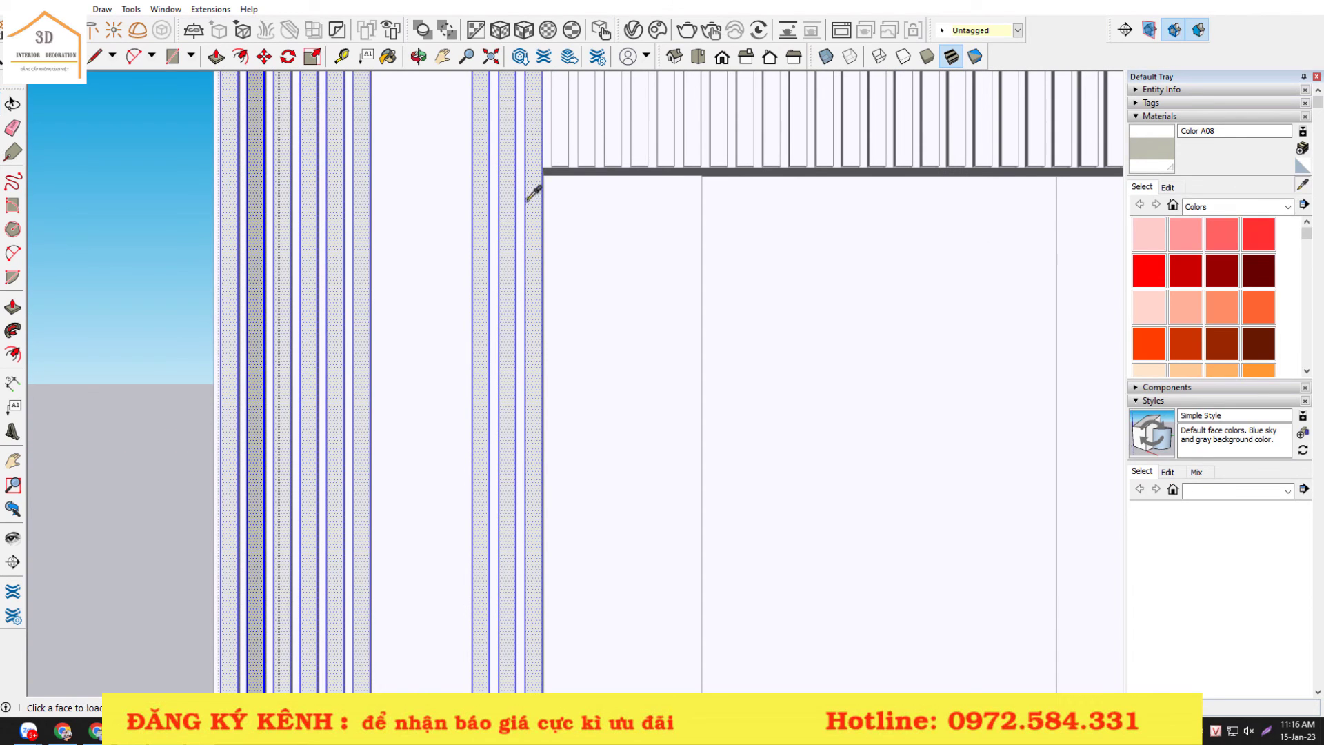
{"action": "left_click", "coordinate": [261, 136]}
- Paint the inner left slat strip with the sampled beige wood
{"action": "scroll", "coordinate": [255, 148], "scroll_direction": "down", "scroll_amount": 2}
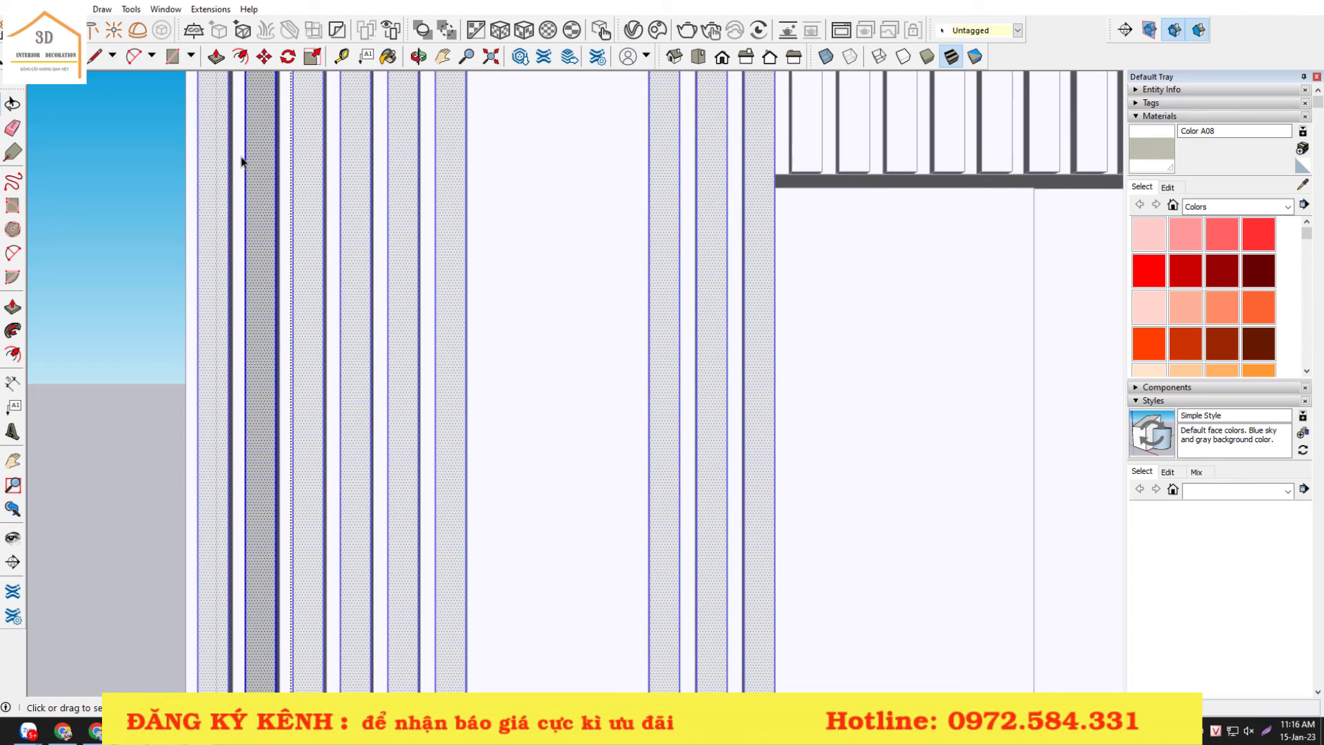
{"action": "key", "text": "space"}
{"action": "key", "text": "b"}
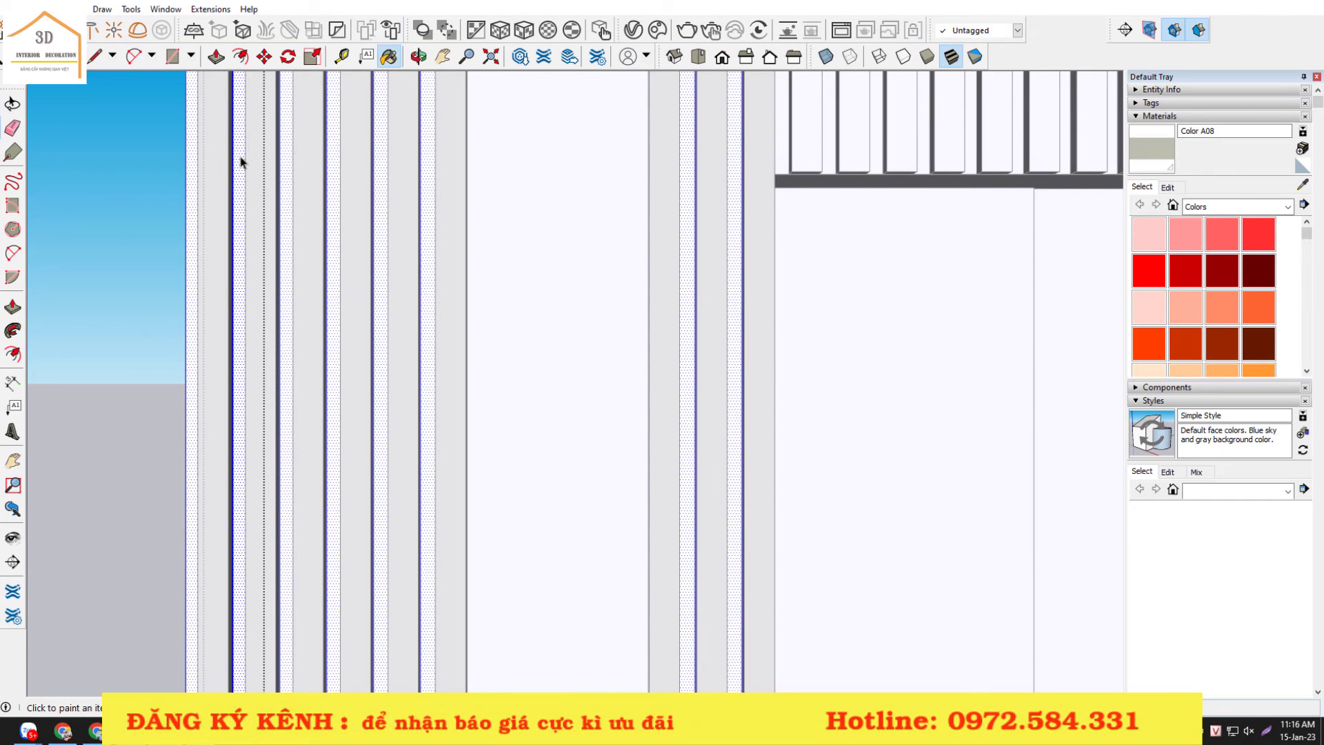
{"action": "left_click", "coordinate": [240, 156]}
{"action": "scroll", "coordinate": [246, 148], "scroll_direction": "down", "scroll_amount": 3}
{"action": "scroll", "coordinate": [295, 192], "scroll_direction": "down", "scroll_amount": 3}
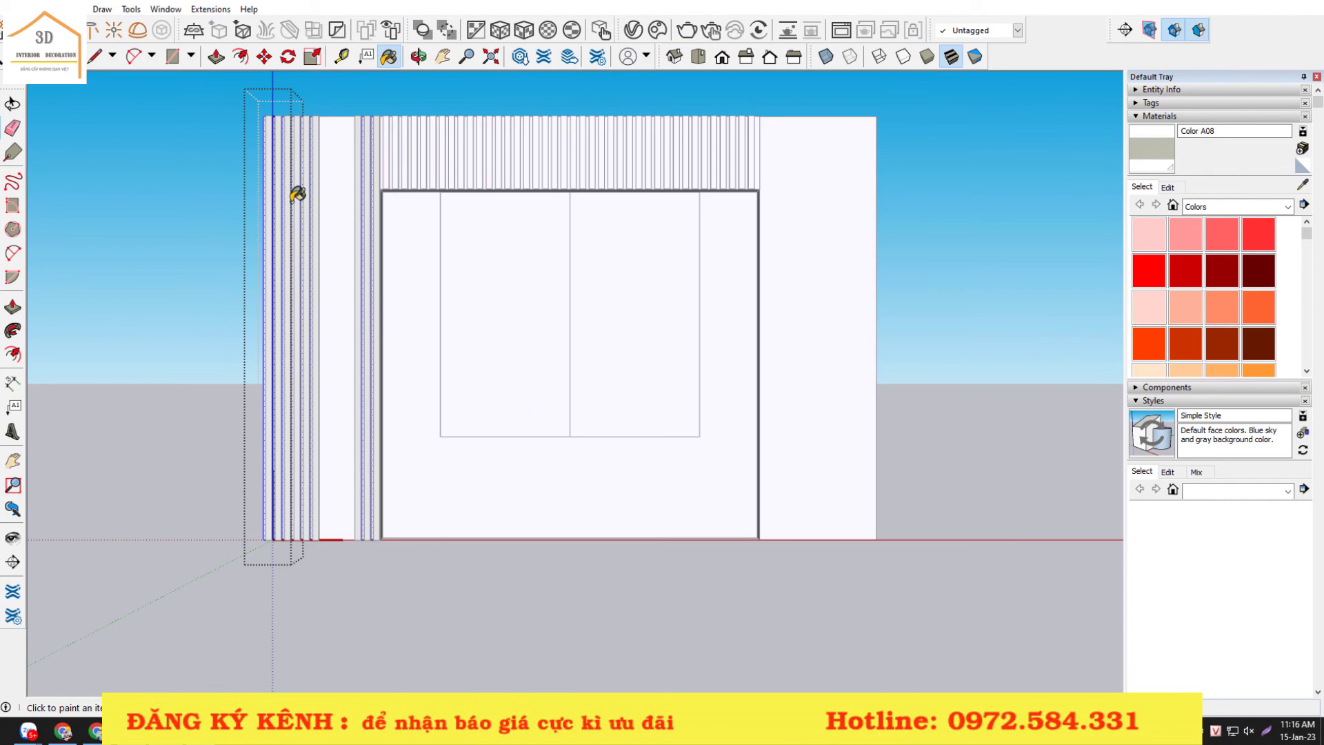
{"action": "key", "text": "space"}
- Paint the top slat panel with the beige wood
{"action": "scroll", "coordinate": [376, 168], "scroll_direction": "up", "scroll_amount": 2}
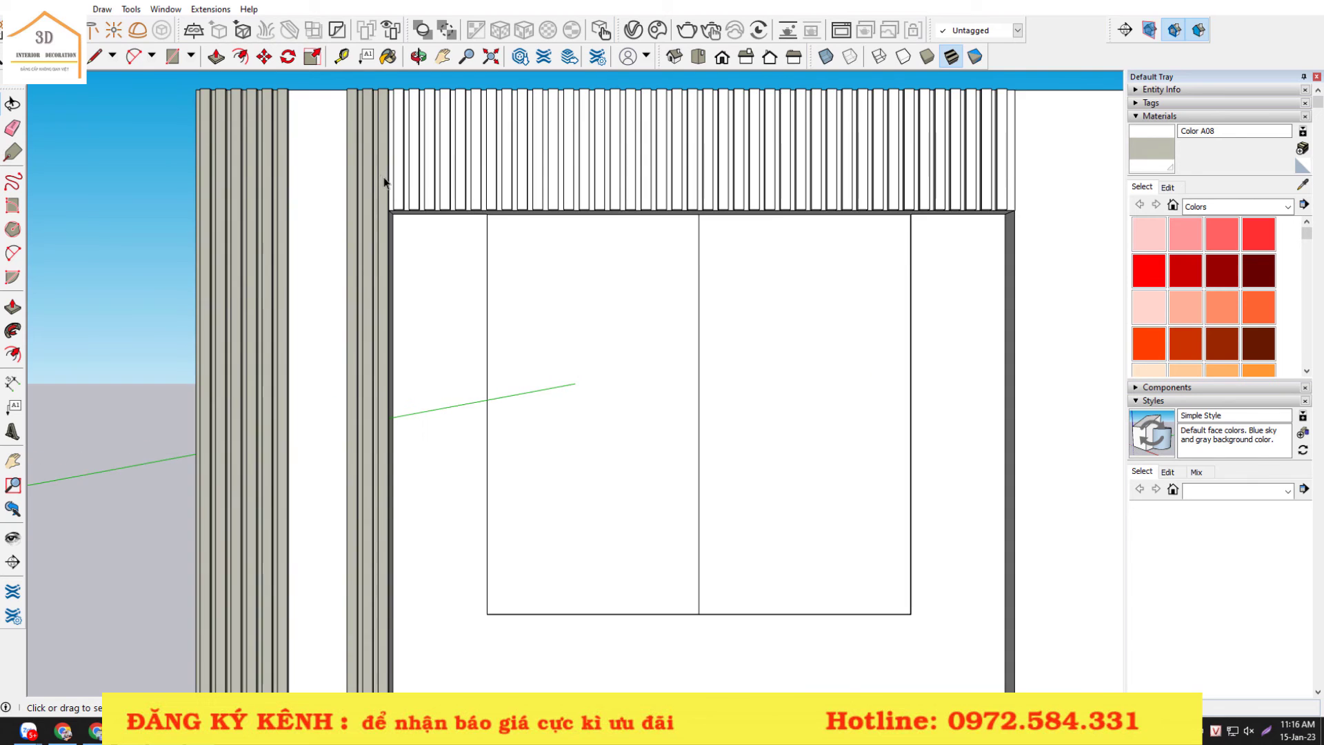
{"action": "scroll", "coordinate": [406, 200], "scroll_direction": "up", "scroll_amount": 2}
{"action": "left_click", "coordinate": [419, 183]}
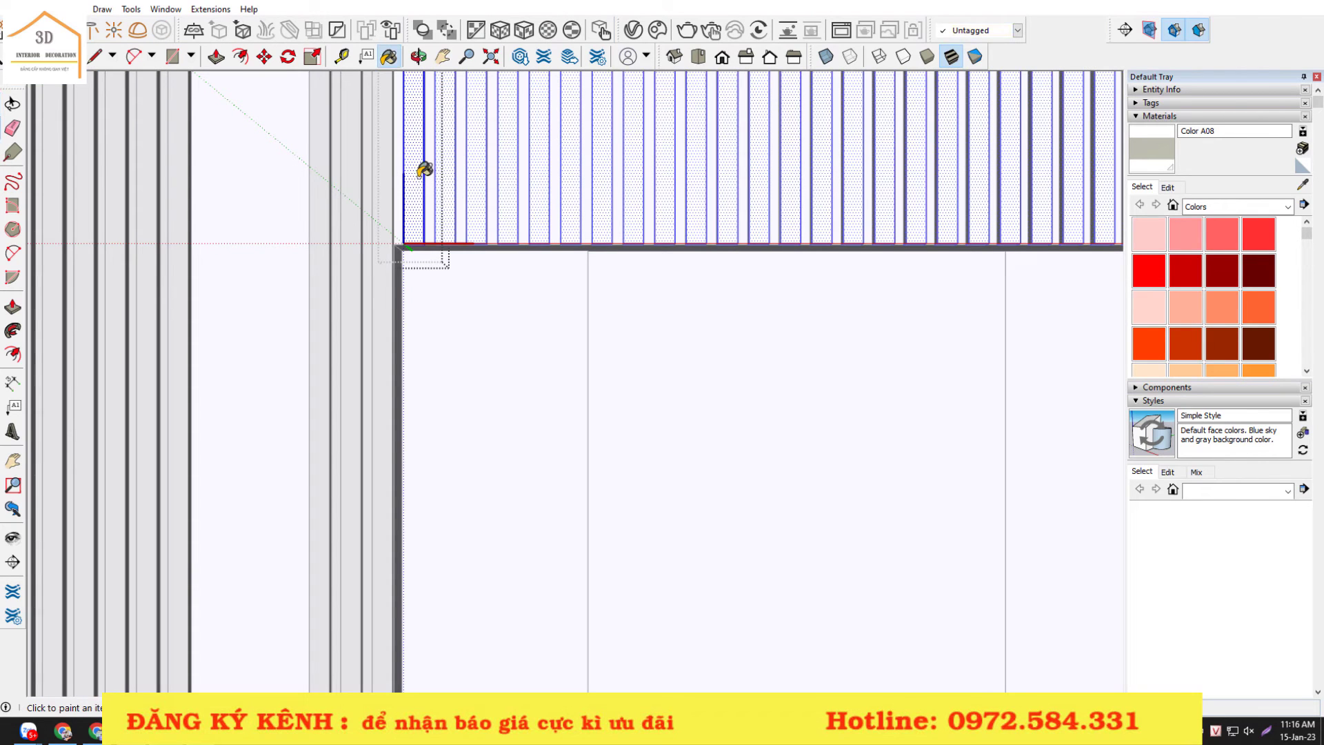
{"action": "left_click", "coordinate": [398, 171]}
{"action": "key", "text": "b"}
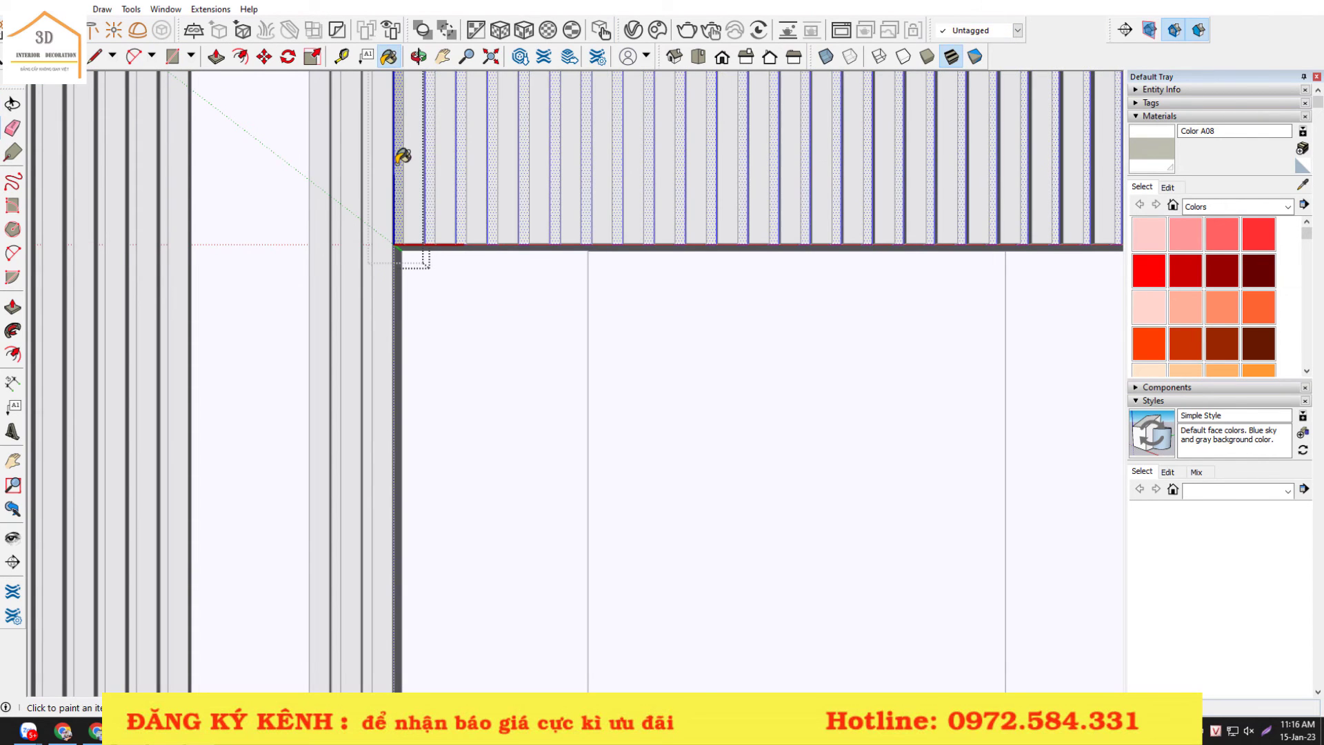
- Paint the narrow end face of the slat row beige, then select the strip between slat groups
{"action": "scroll", "coordinate": [399, 171], "scroll_direction": "down", "scroll_amount": 3}
{"action": "scroll", "coordinate": [837, 167], "scroll_direction": "up", "scroll_amount": 1}
{"action": "scroll", "coordinate": [837, 167], "scroll_direction": "up", "scroll_amount": 3}
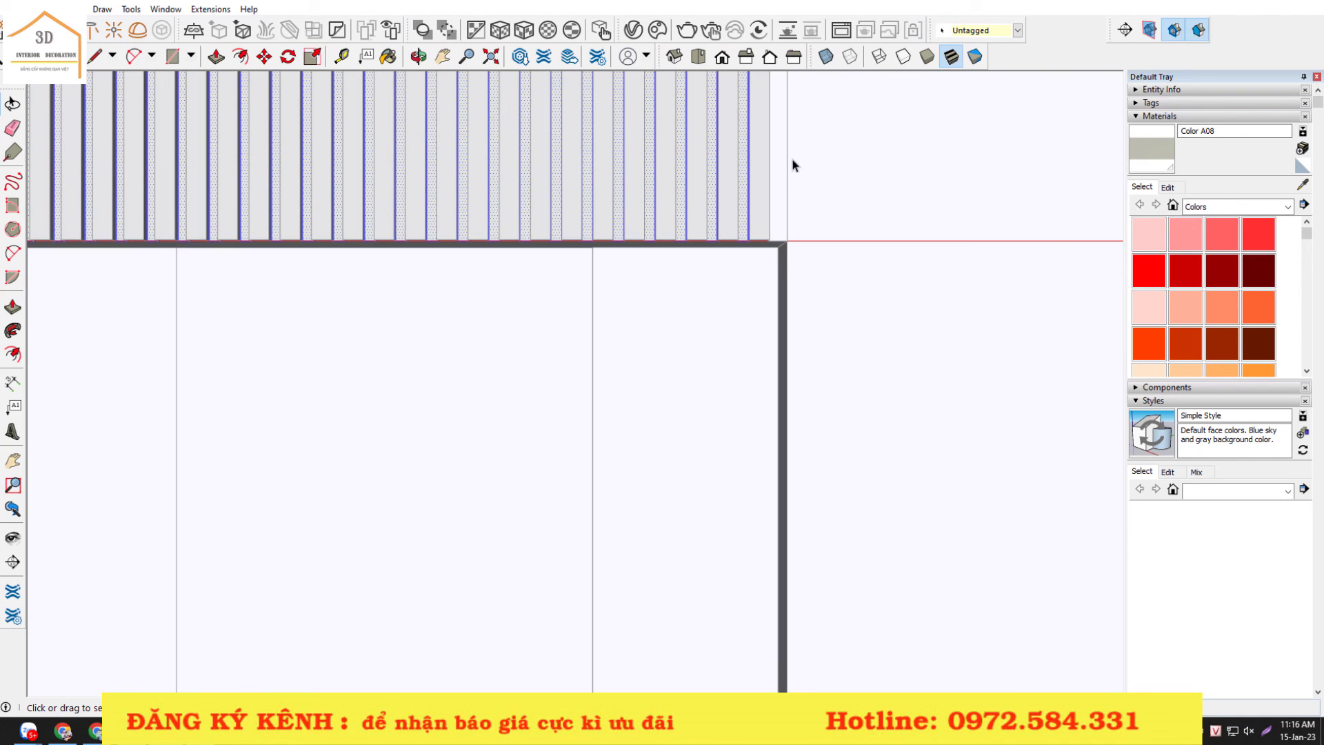
{"action": "left_click", "coordinate": [775, 157]}
{"action": "key", "text": "b"}
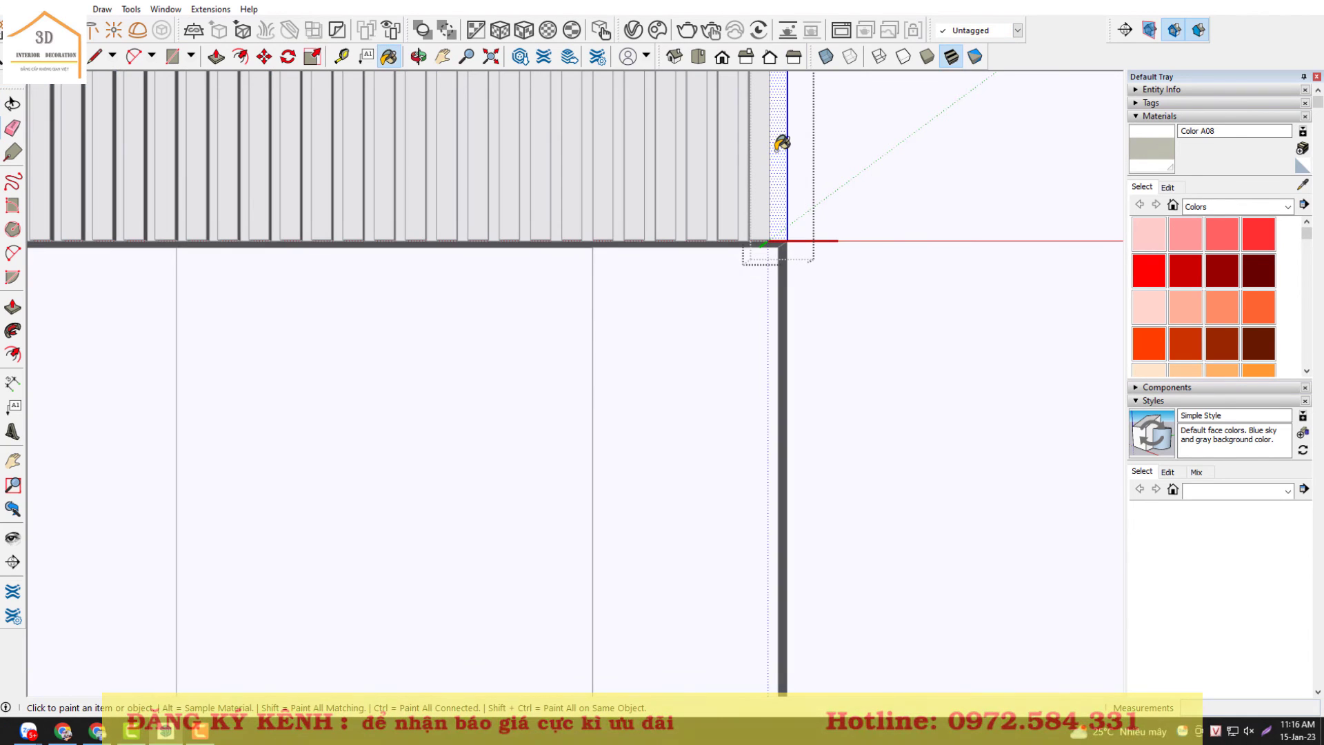
{"action": "left_click", "coordinate": [784, 143]}
{"action": "scroll", "coordinate": [784, 143], "scroll_direction": "down", "scroll_amount": 3}
{"action": "scroll", "coordinate": [784, 143], "scroll_direction": "down", "scroll_amount": 3}
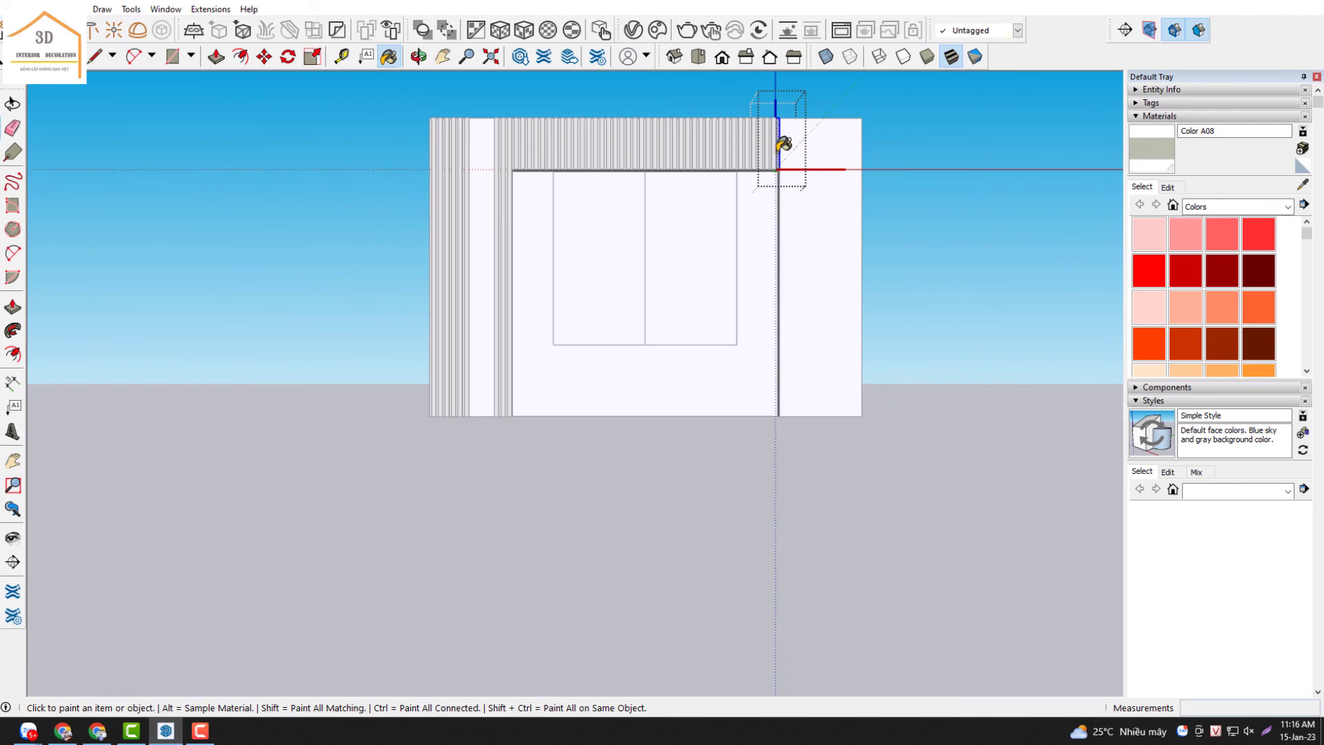
{"action": "key", "text": "space"}
{"action": "scroll", "coordinate": [564, 182], "scroll_direction": "up", "scroll_amount": 1}
{"action": "scroll", "coordinate": [564, 181], "scroll_direction": "up", "scroll_amount": 2}
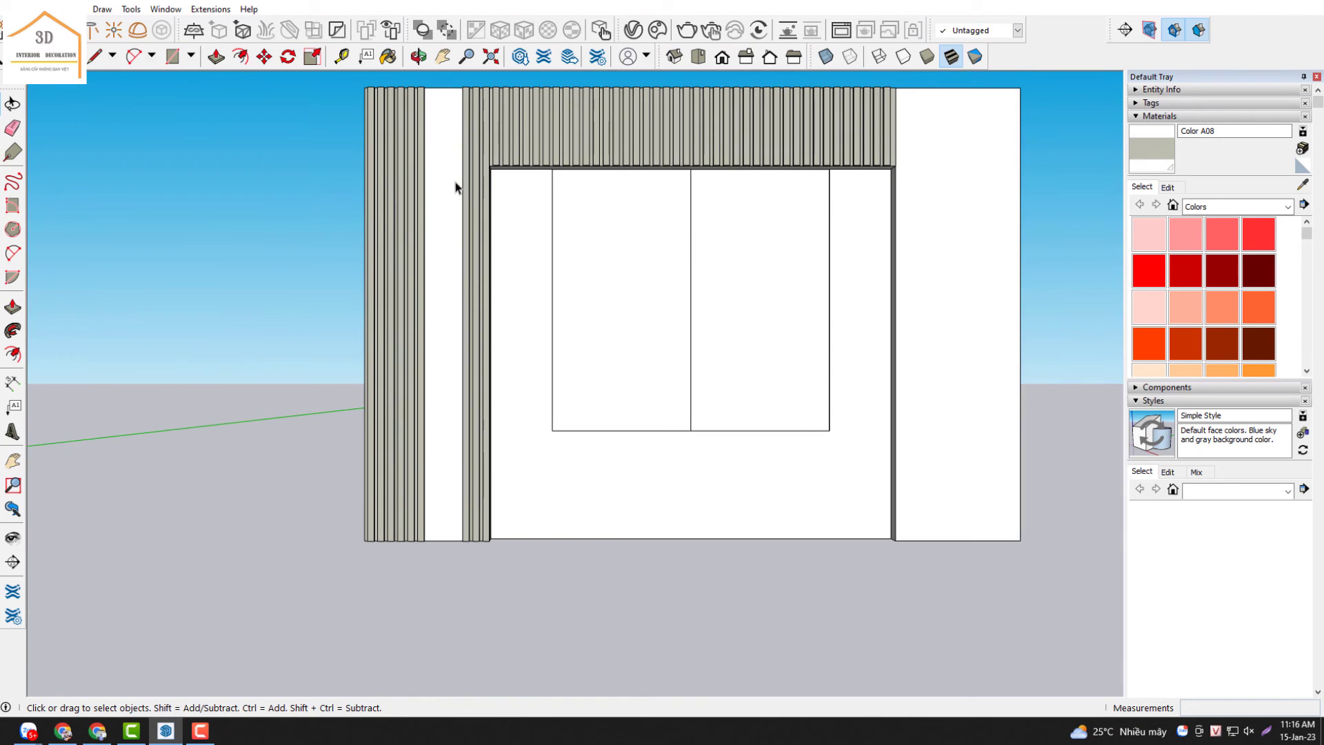
{"action": "left_click", "coordinate": [457, 188]}
- Paint the narrow strip between the slat groups black
{"action": "scroll", "coordinate": [1136, 287], "scroll_direction": "down", "scroll_amount": 3}
{"action": "scroll", "coordinate": [1137, 288], "scroll_direction": "down", "scroll_amount": 5}
{"action": "scroll", "coordinate": [1136, 287], "scroll_direction": "down", "scroll_amount": 5}
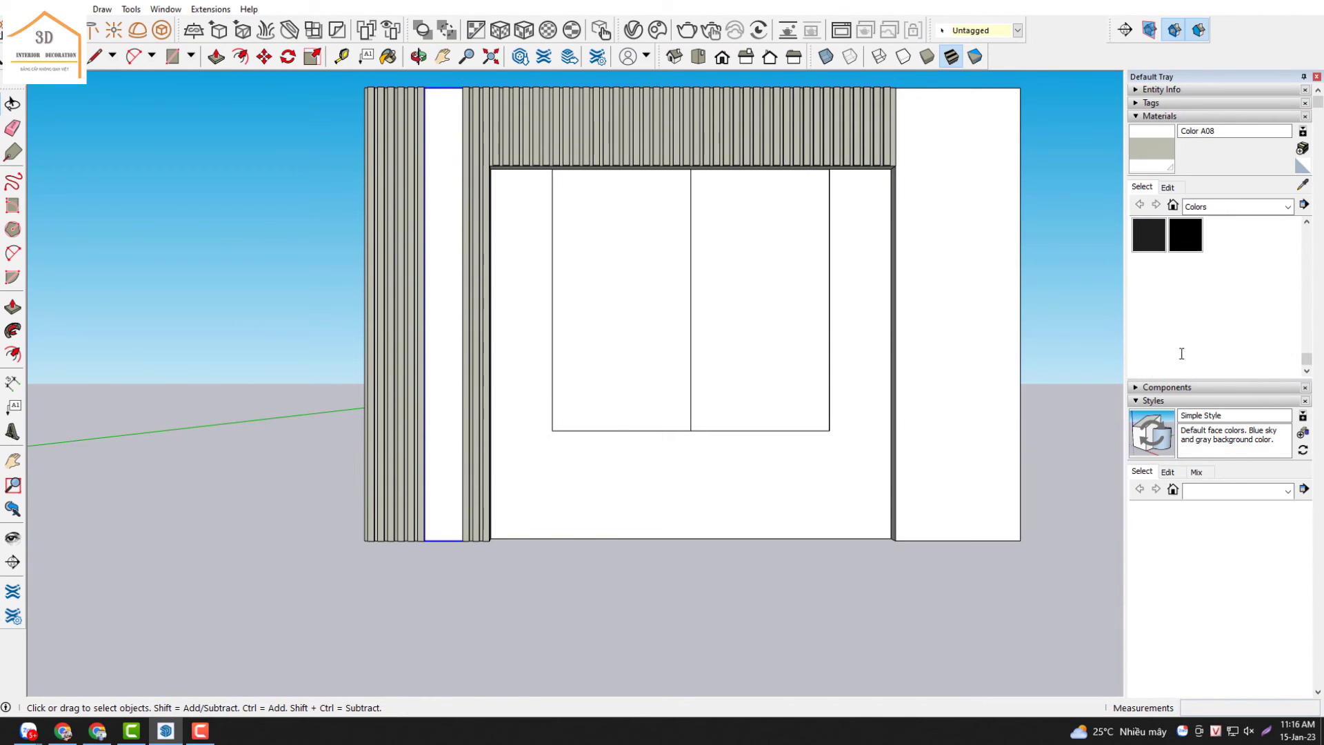
{"action": "left_click", "coordinate": [1183, 160]}
{"action": "left_click", "coordinate": [453, 202]}
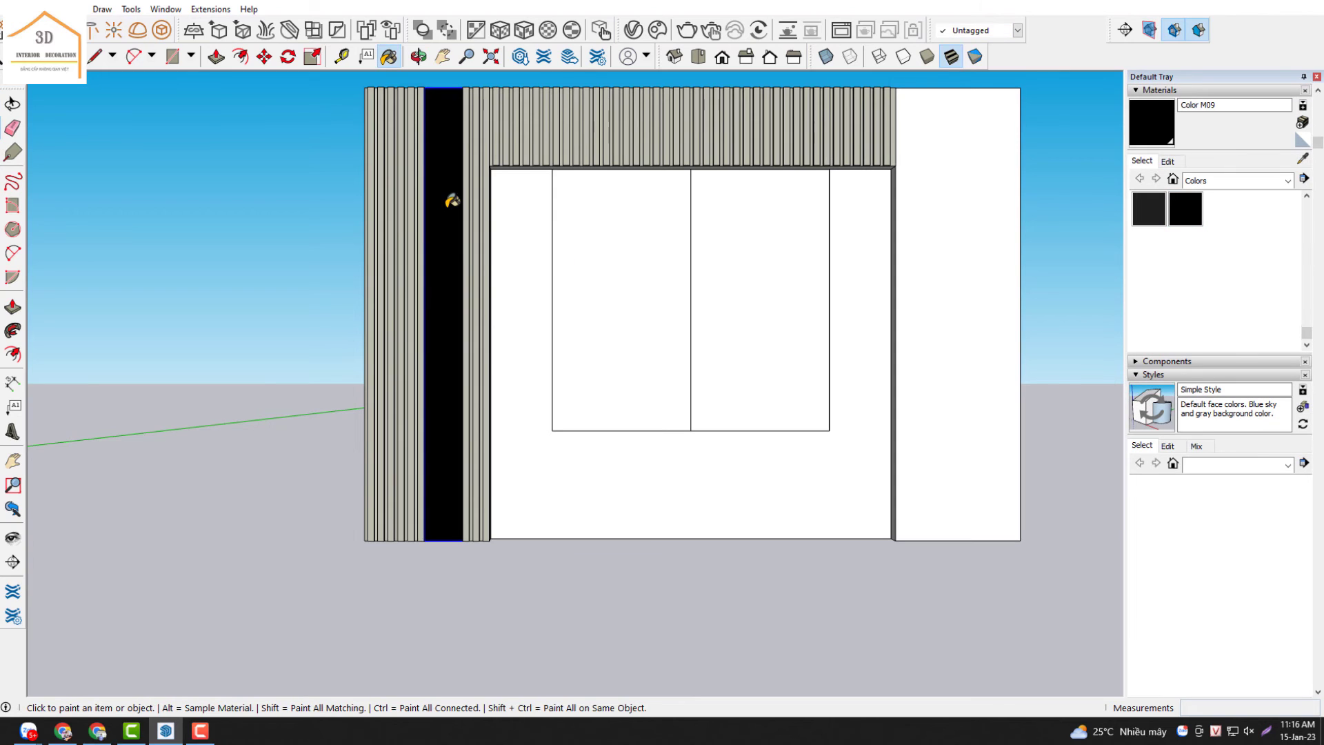
{"action": "key", "text": "space"}
- Enter the frame group and paint its face with Color M03
{"action": "scroll", "coordinate": [573, 388], "scroll_direction": "up", "scroll_amount": 1}
{"action": "scroll", "coordinate": [561, 384], "scroll_direction": "down", "scroll_amount": 2}
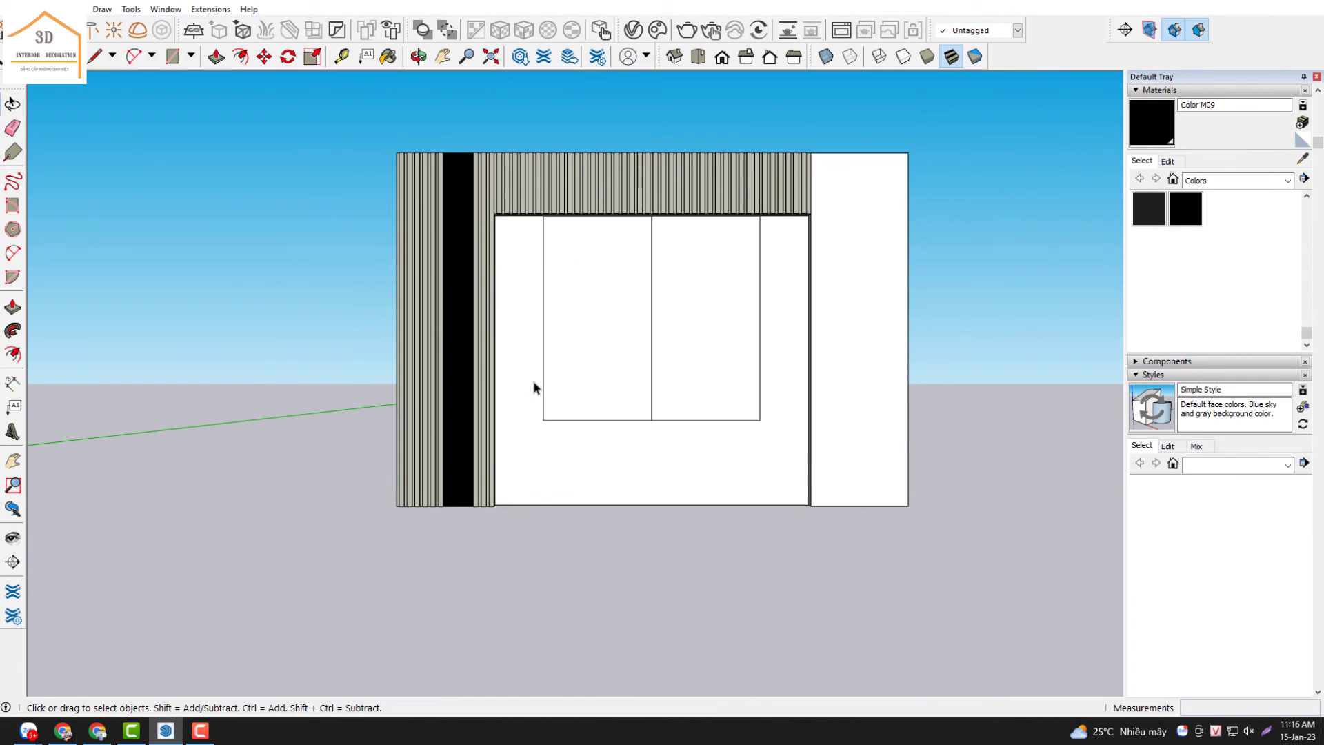
{"action": "double_click", "coordinate": [514, 338]}
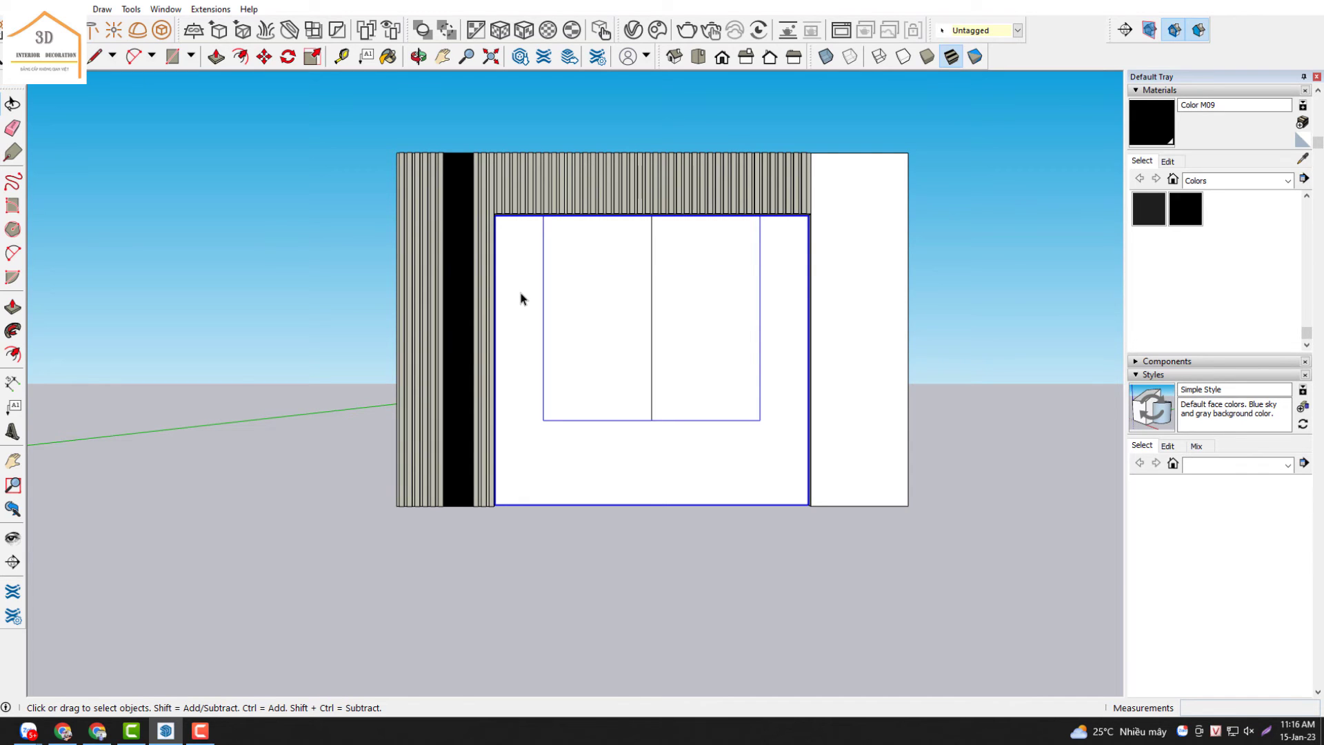
{"action": "double_click", "coordinate": [520, 297]}
{"action": "left_click", "coordinate": [521, 298]}
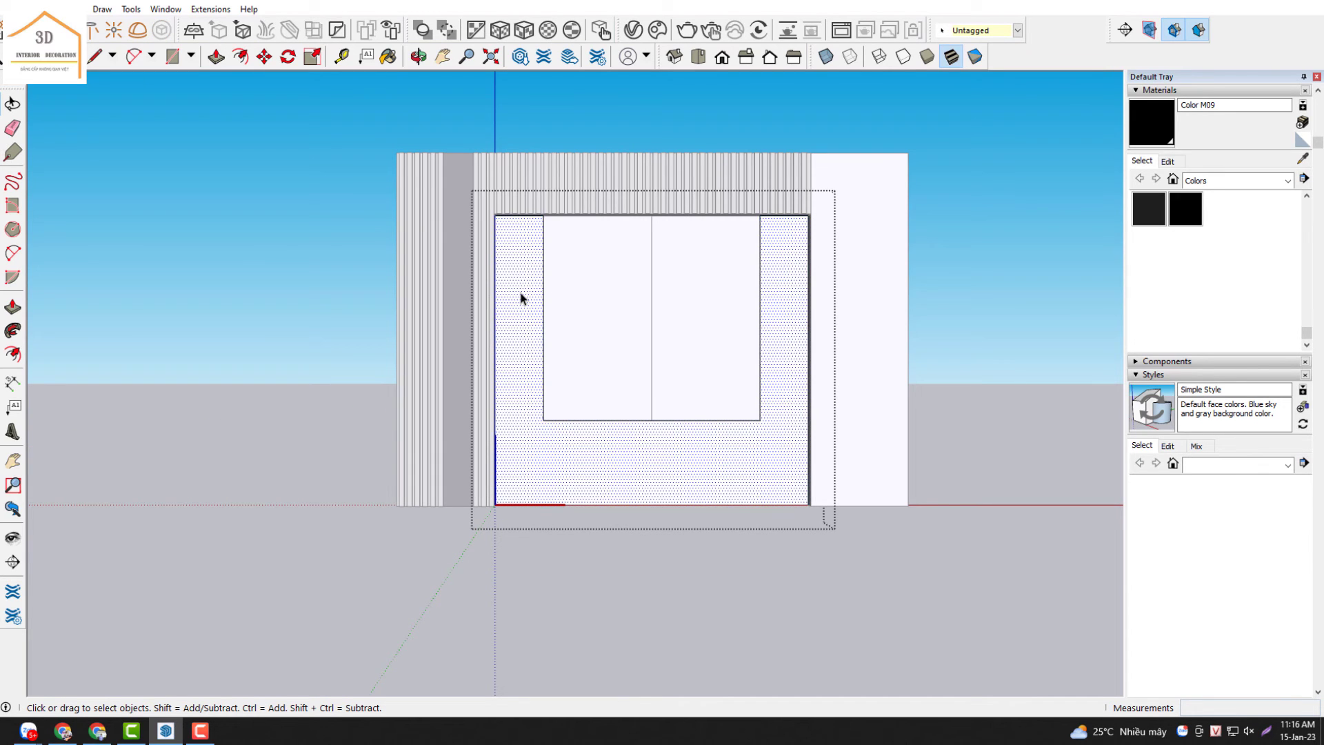
{"action": "scroll", "coordinate": [1235, 218], "scroll_direction": "up", "scroll_amount": 3}
{"action": "scroll", "coordinate": [1228, 253], "scroll_direction": "up", "scroll_amount": 3}
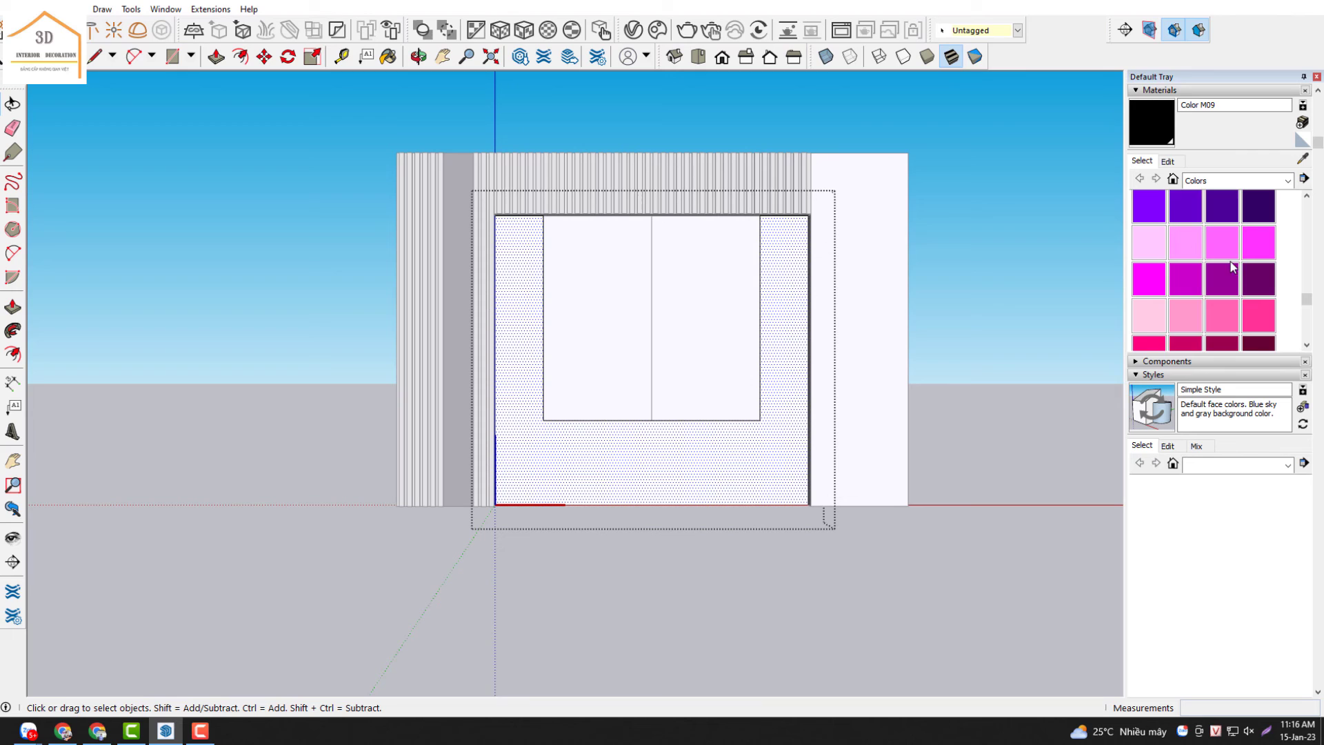
{"action": "scroll", "coordinate": [1263, 309], "scroll_direction": "down", "scroll_amount": 2}
{"action": "left_click", "coordinate": [1254, 317]}
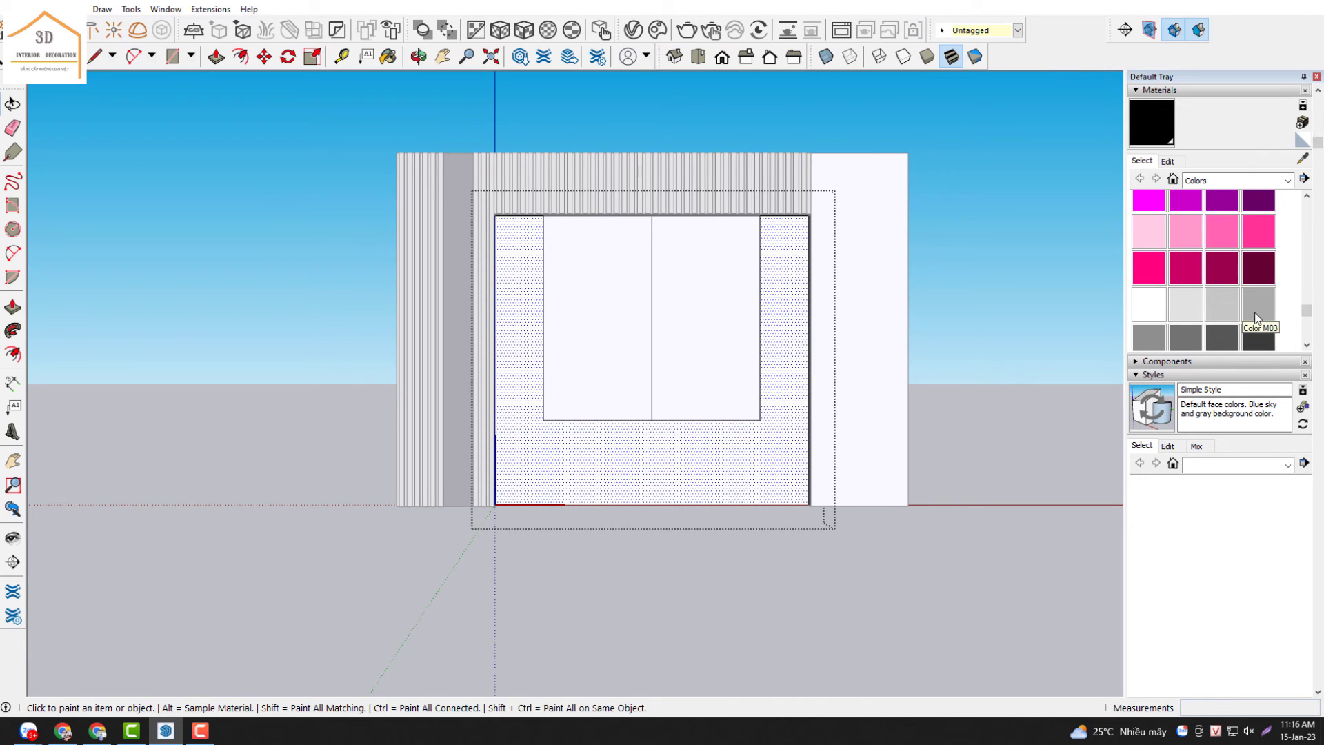
{"action": "left_click", "coordinate": [801, 298]}
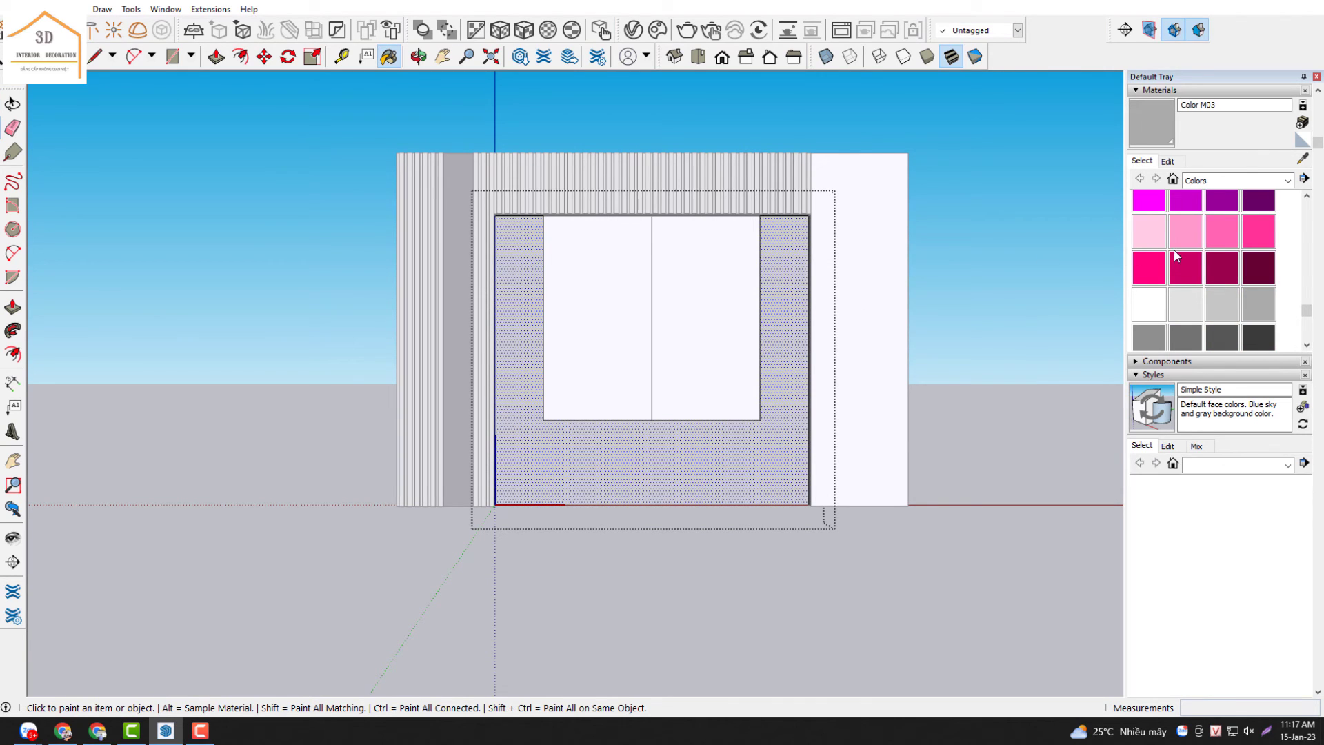
- Load LK 040 1.220x2.440mm.jpg as the Color M03 texture image
{"action": "left_click", "coordinate": [1166, 160]}
{"action": "left_click", "coordinate": [1253, 302]}
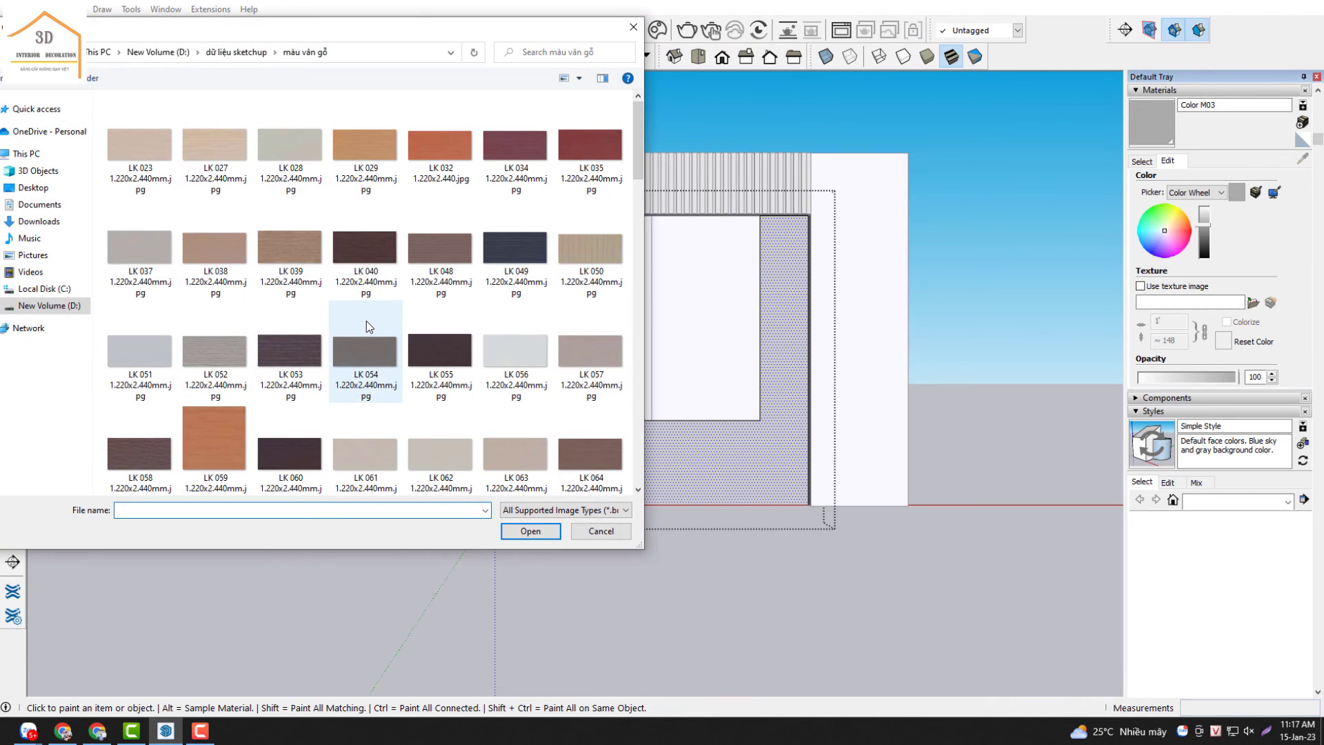
{"action": "left_click", "coordinate": [364, 255]}
{"action": "left_click", "coordinate": [531, 531]}
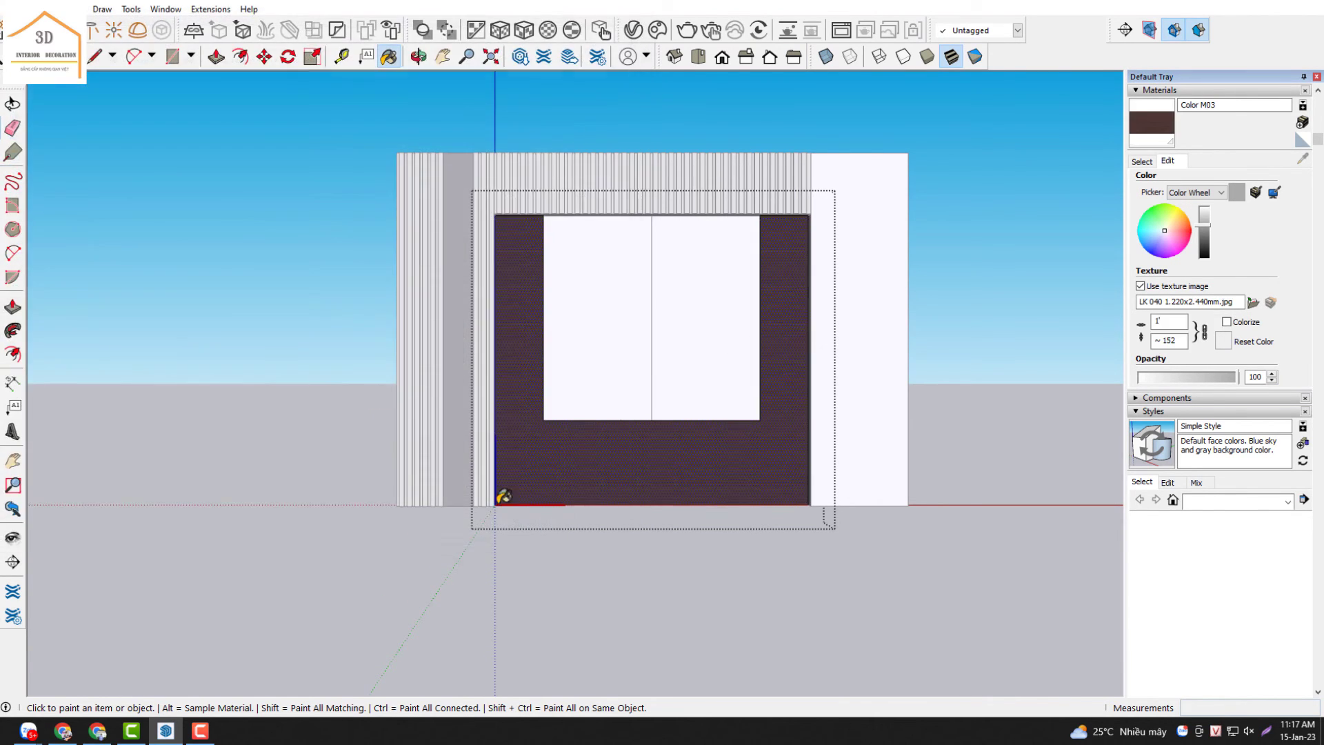
{"action": "key", "text": "space"}
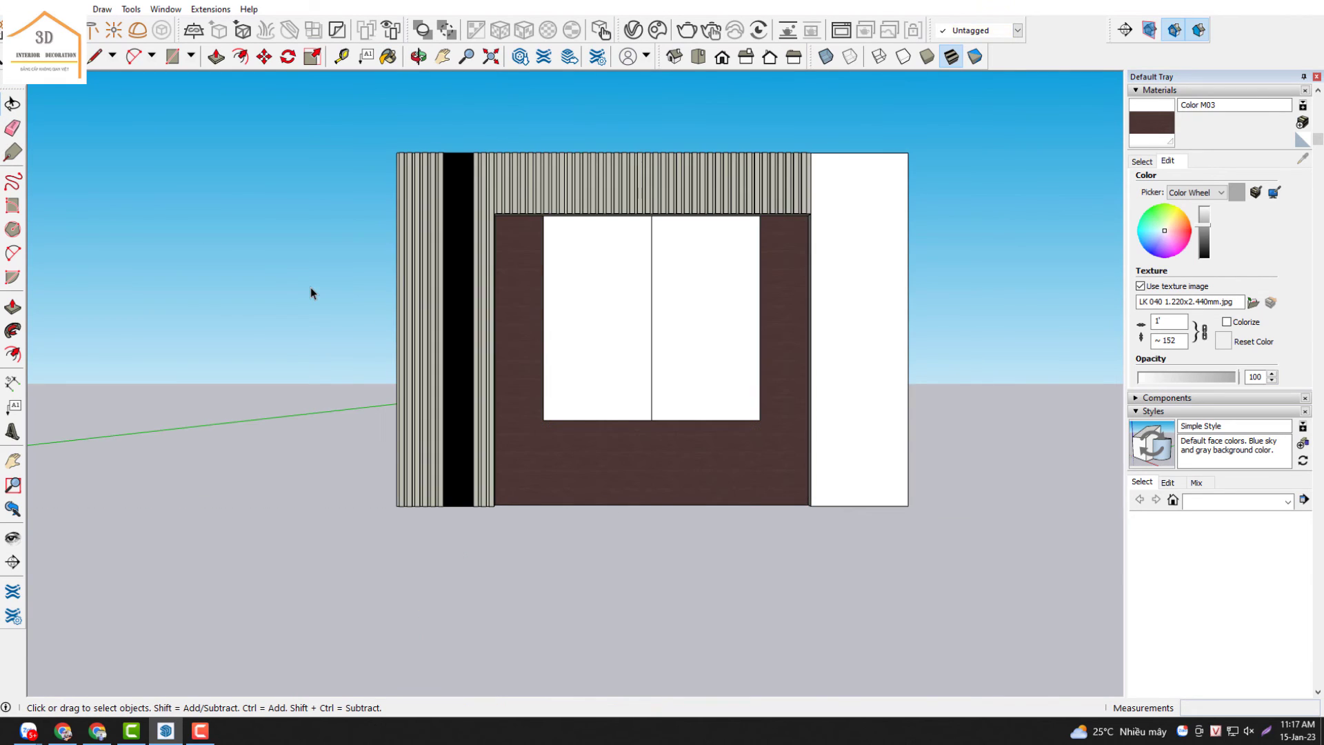
- Reposition the LK 040 wood texture on the frame face to start at its bottom-left corner
{"action": "left_click", "coordinate": [518, 307]}
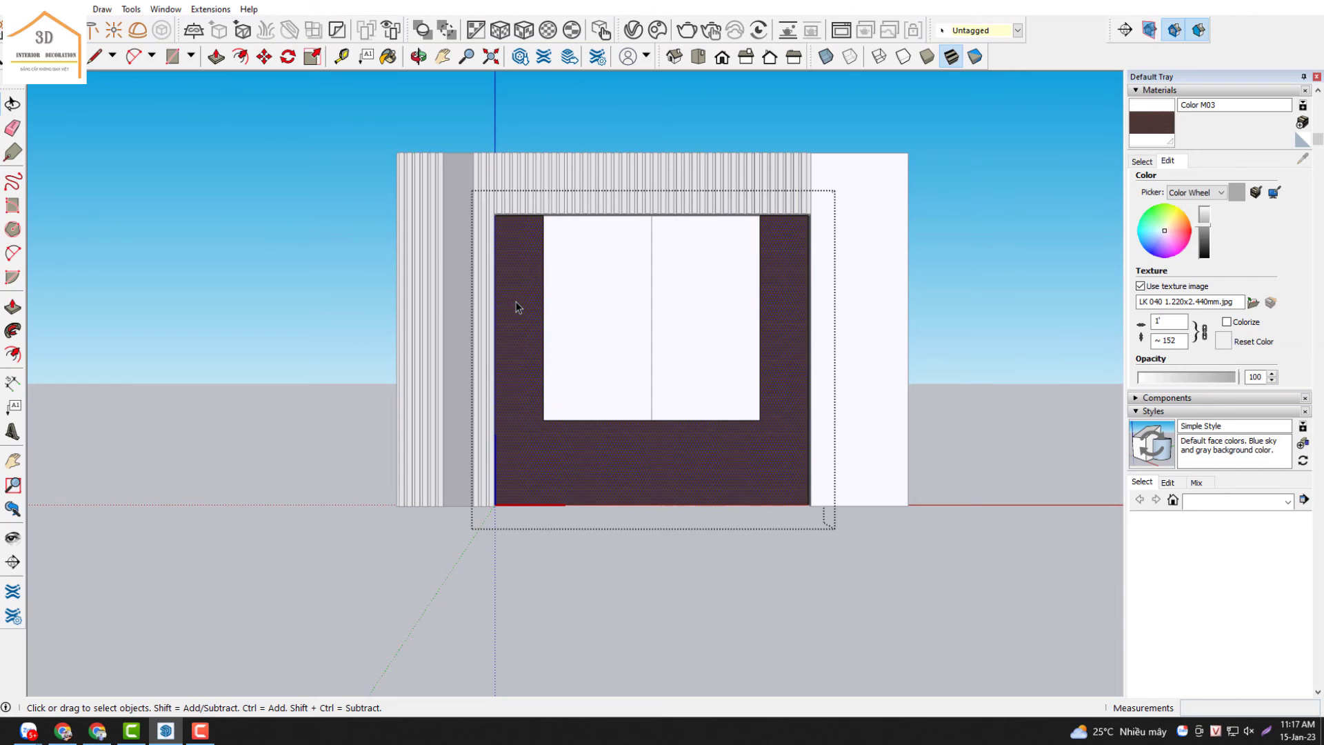
{"action": "right_click", "coordinate": [519, 307]}
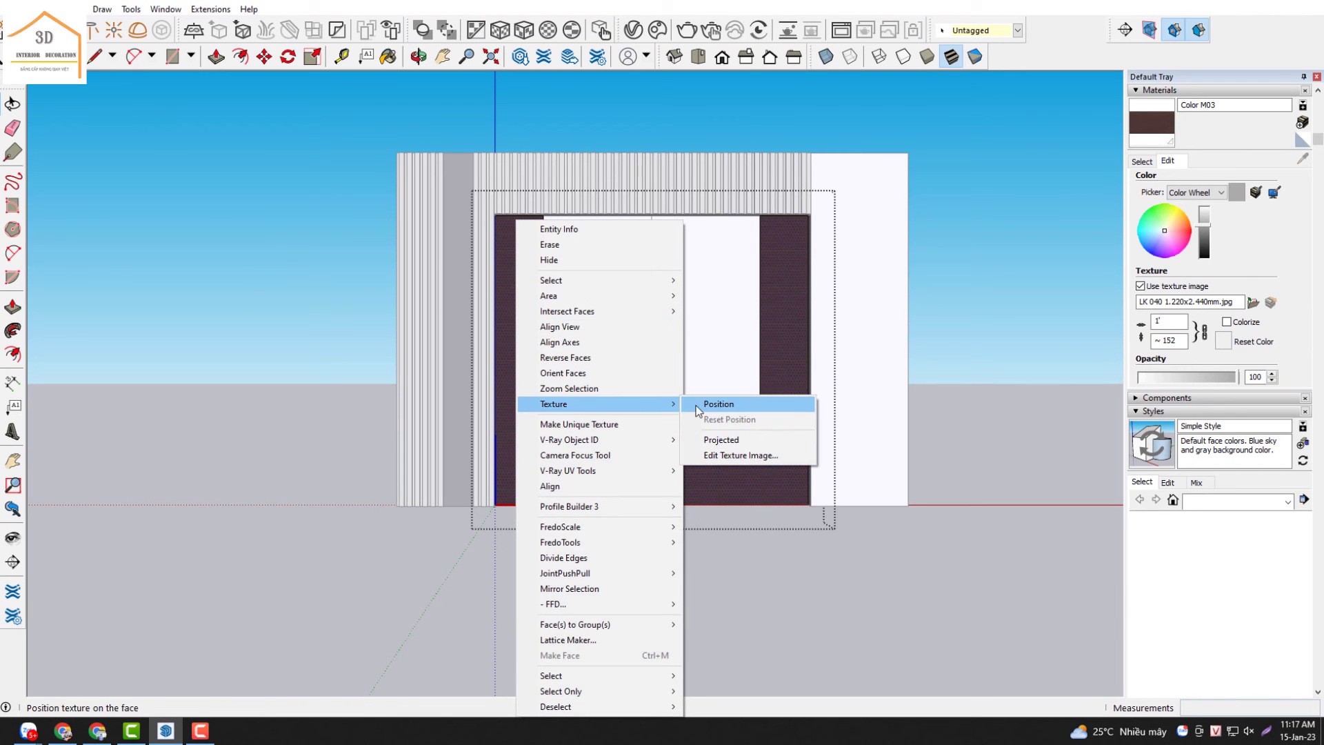
{"action": "left_click", "coordinate": [685, 407]}
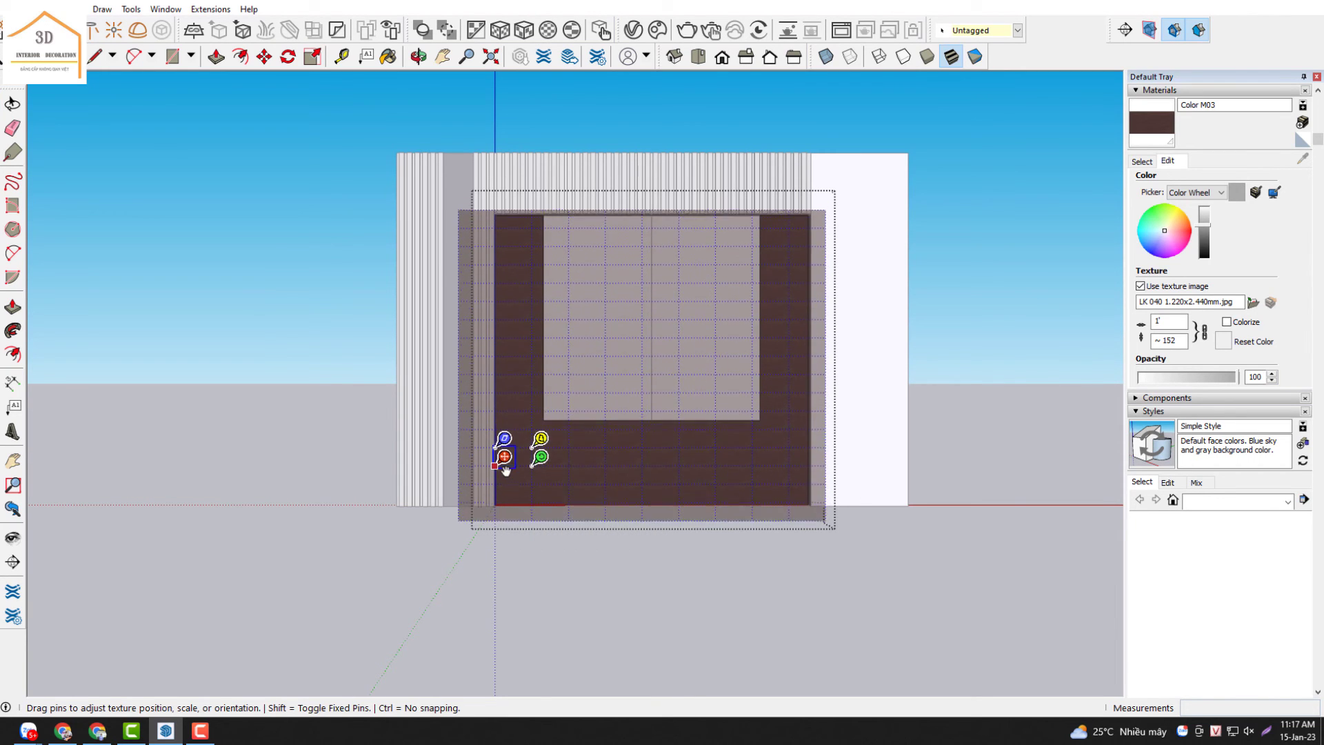
{"action": "mouse_move", "coordinate": [505, 296]}
{"action": "left_mouse_down"}
{"action": "mouse_move", "coordinate": [506, 498]}
{"action": "mouse_move", "coordinate": [910, 496]}
{"action": "mouse_move", "coordinate": [996, 473]}
{"action": "mouse_move", "coordinate": [1031, 518]}
{"action": "mouse_move", "coordinate": [1111, 497]}
{"action": "left_mouse_up"}
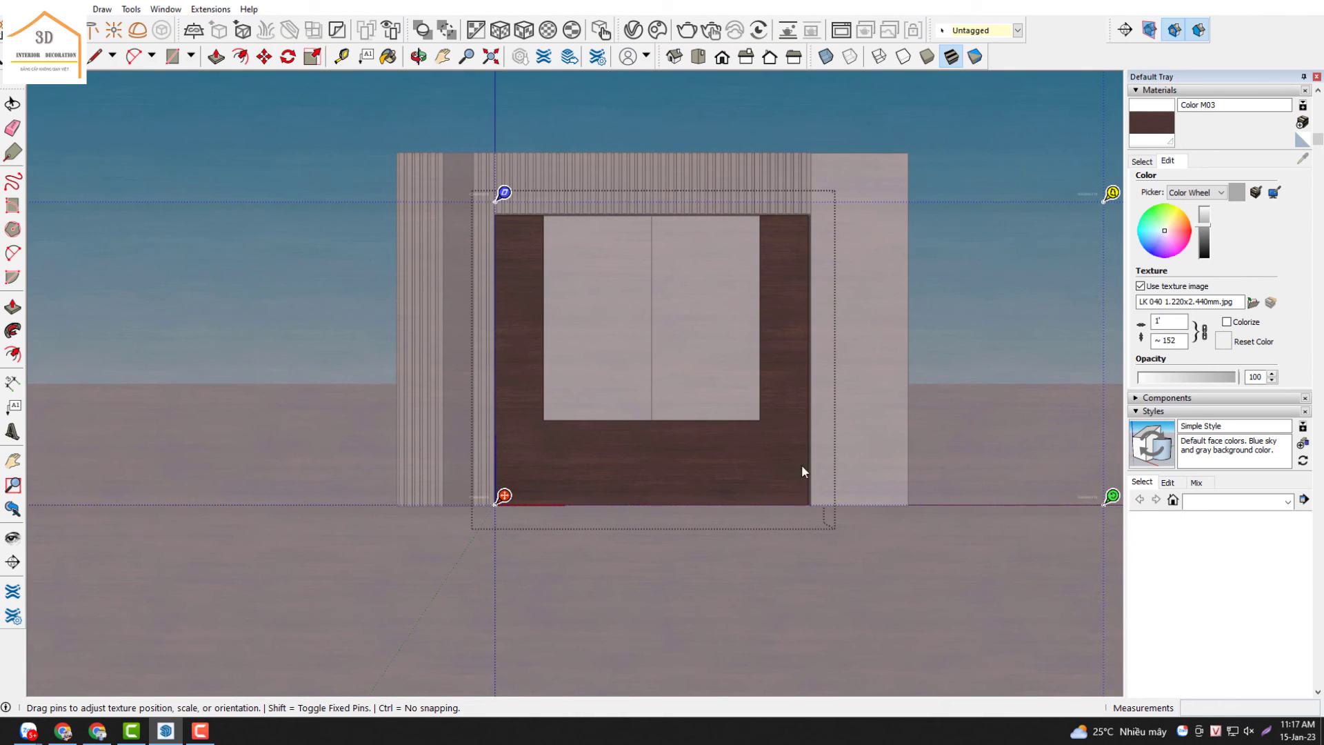
{"action": "left_click_drag", "start_coordinate": [802, 471], "coordinate": [793, 473]}
{"action": "key", "text": "Return"}
{"action": "left_click", "coordinate": [287, 322]}
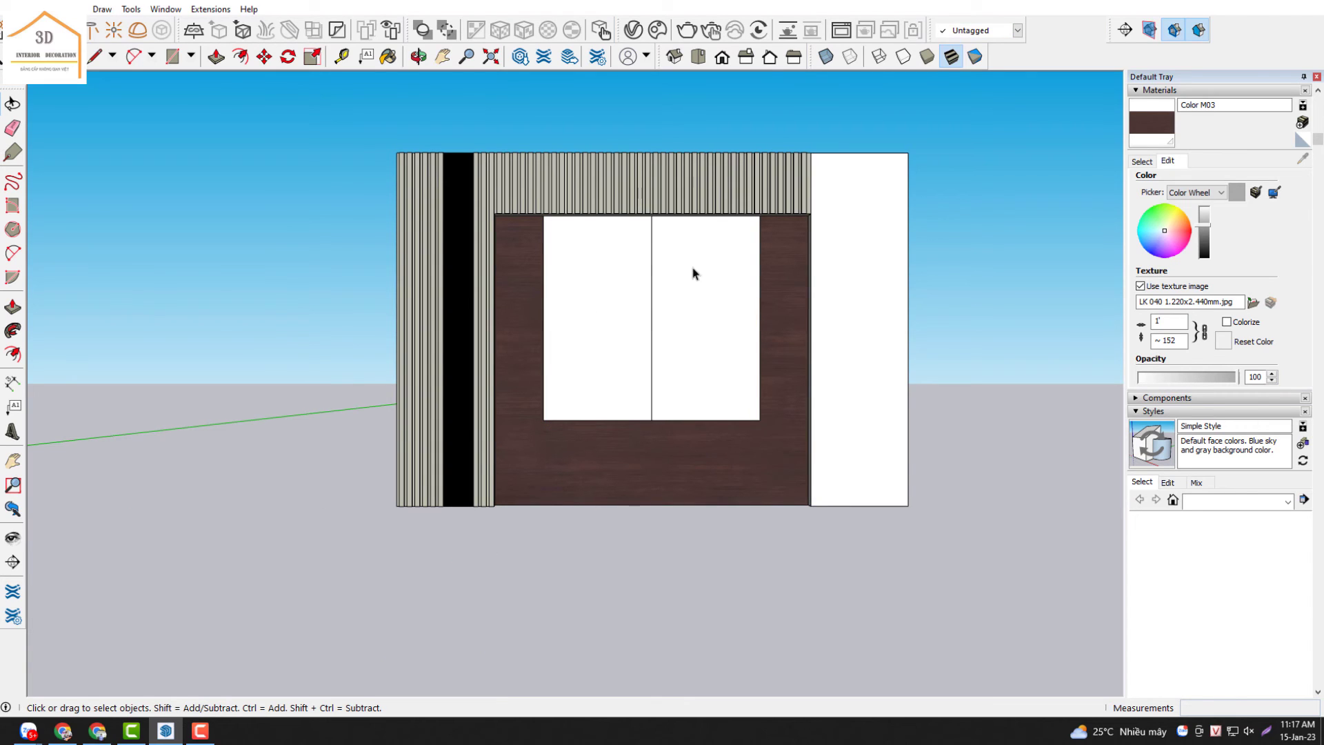
{"action": "scroll", "coordinate": [650, 301], "scroll_direction": "up", "scroll_amount": 1}
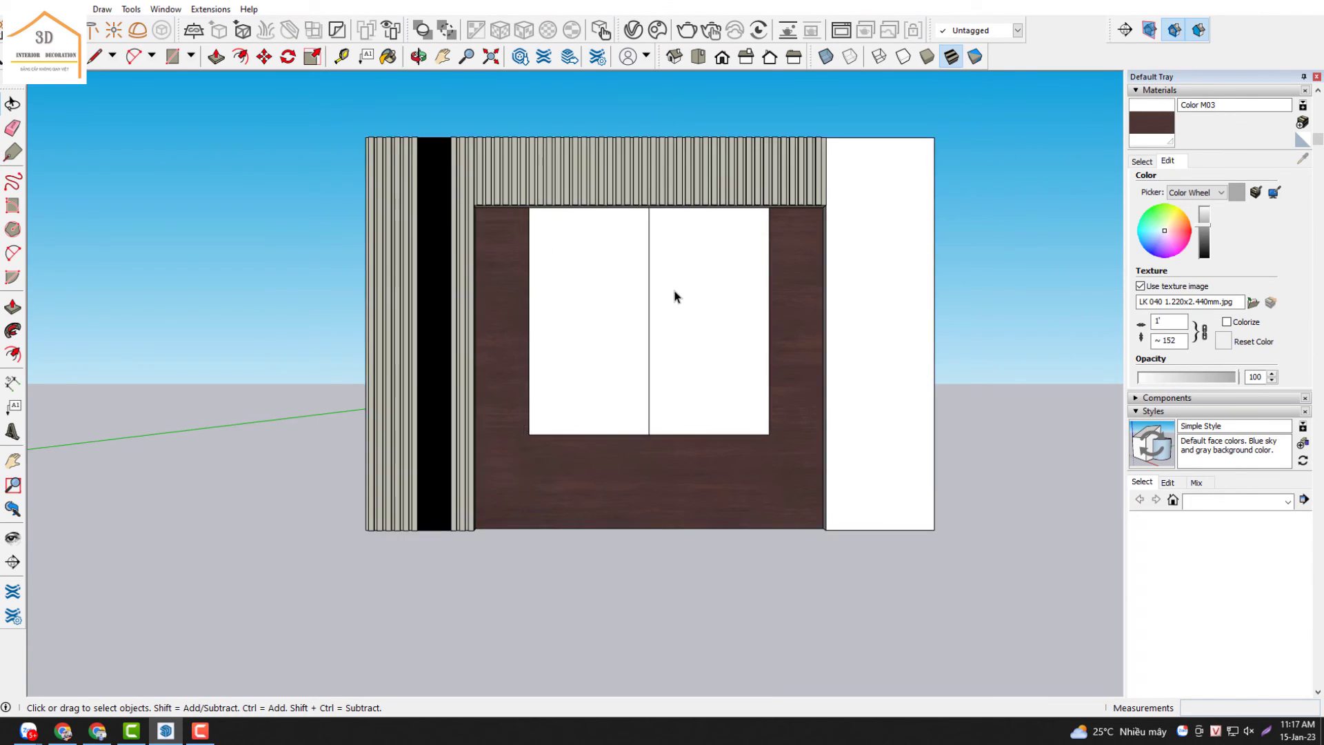
{"action": "scroll", "coordinate": [660, 295], "scroll_direction": "up", "scroll_amount": 2}
- Enter the wall panel and paint the centre door panels with Color C08
{"action": "double_click", "coordinate": [601, 262]}
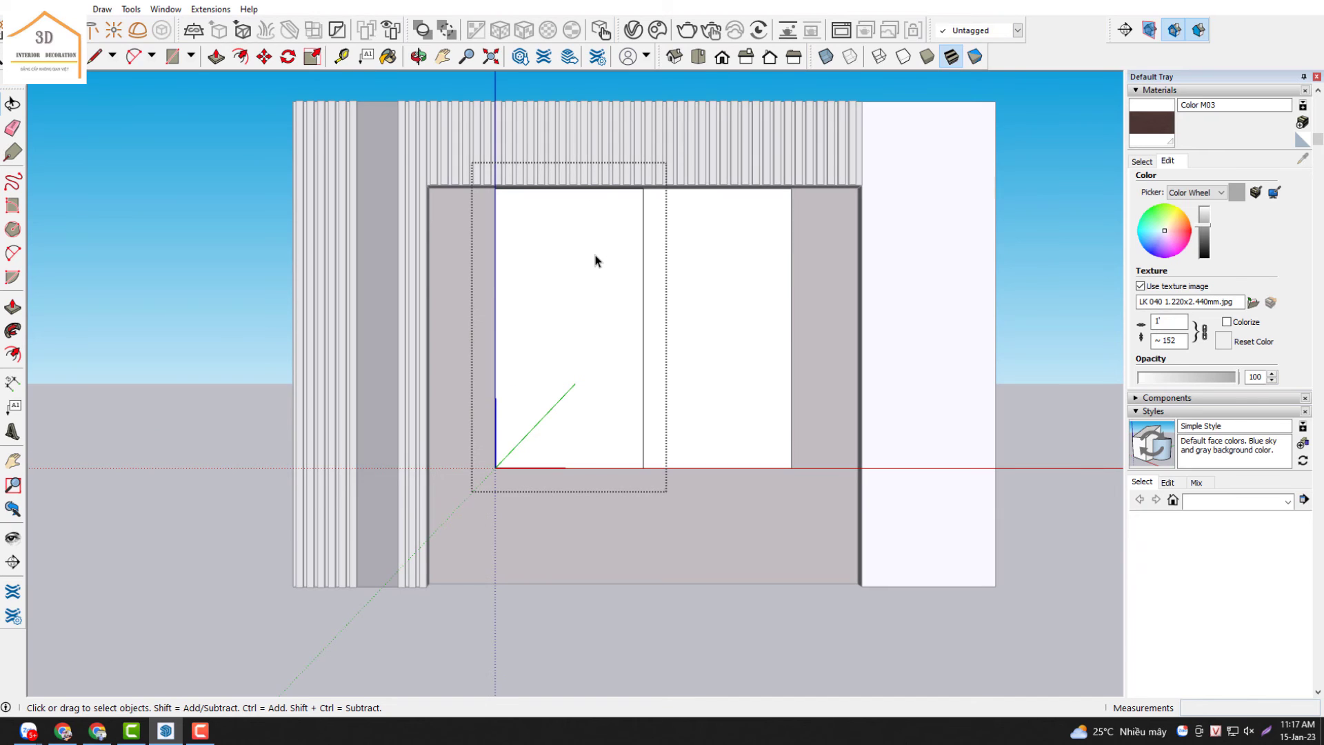
{"action": "left_click", "coordinate": [599, 264]}
{"action": "left_click", "coordinate": [1154, 161]}
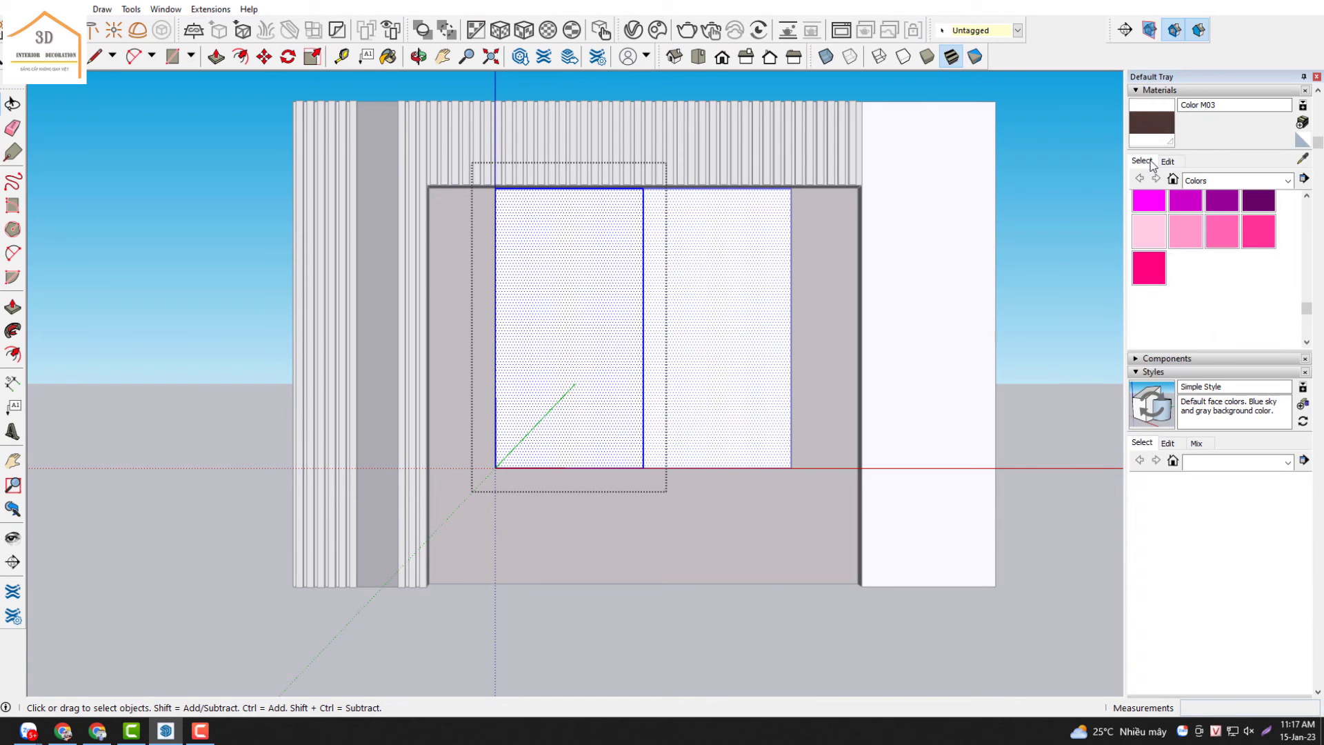
{"action": "scroll", "coordinate": [1260, 300], "scroll_direction": "down", "scroll_amount": 2}
{"action": "scroll", "coordinate": [1260, 301], "scroll_direction": "down", "scroll_amount": 3}
{"action": "scroll", "coordinate": [1260, 303], "scroll_direction": "up", "scroll_amount": 4}
{"action": "scroll", "coordinate": [1258, 300], "scroll_direction": "up", "scroll_amount": 3}
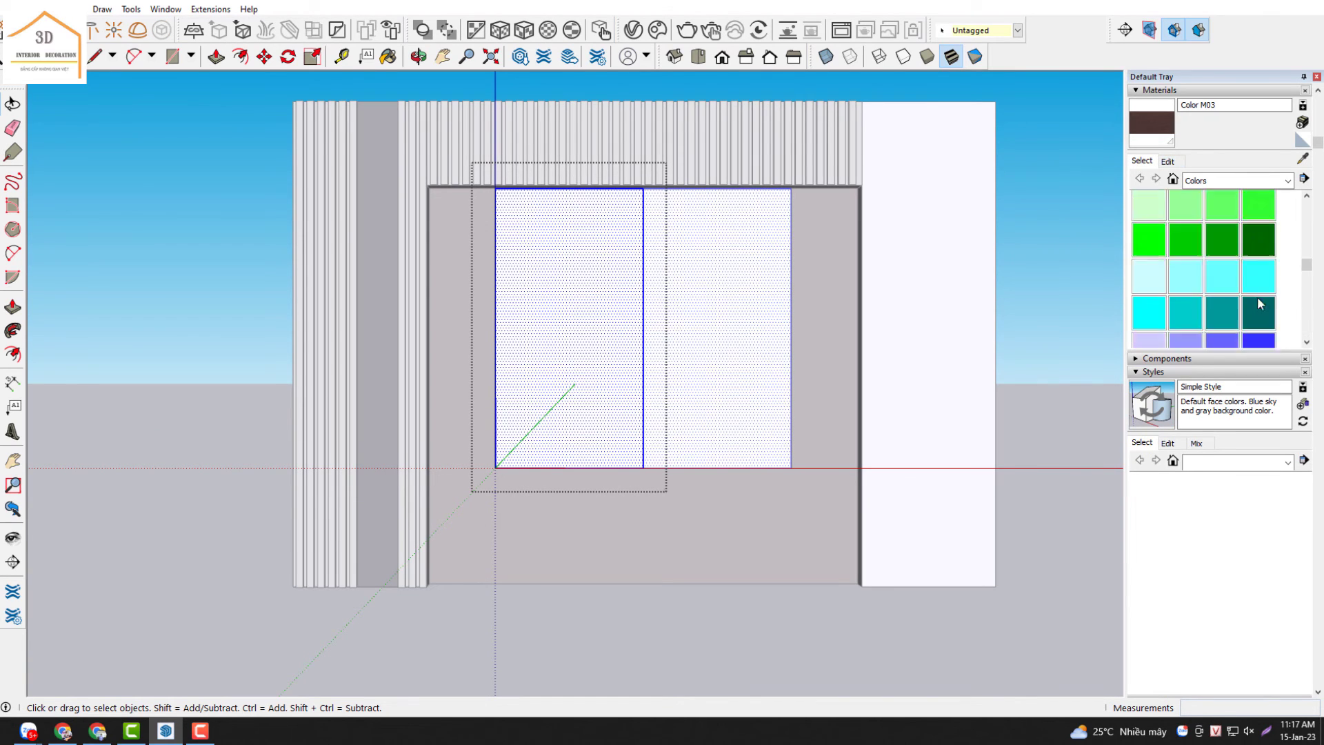
{"action": "scroll", "coordinate": [1256, 297], "scroll_direction": "up", "scroll_amount": 2}
{"action": "scroll", "coordinate": [1256, 297], "scroll_direction": "up", "scroll_amount": 2}
{"action": "left_click", "coordinate": [1258, 205]}
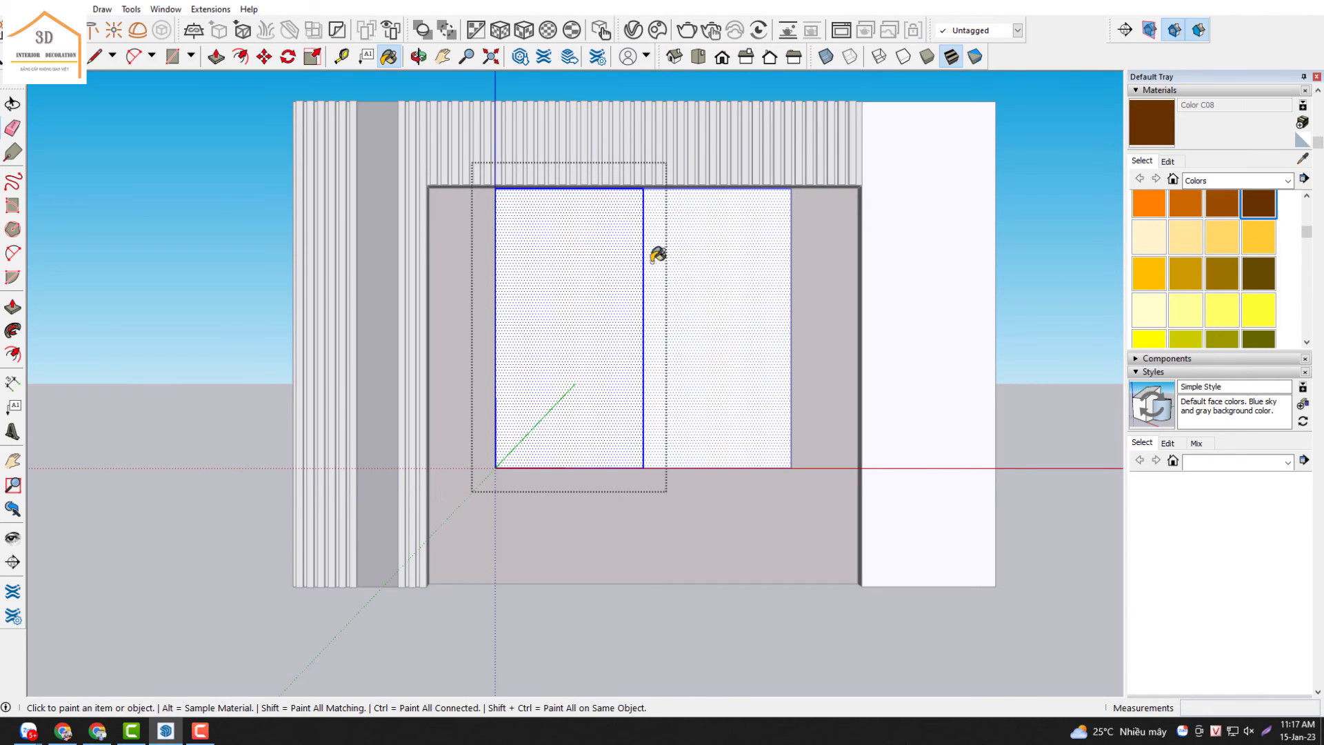
{"action": "left_click", "coordinate": [651, 256]}
- Load the white marble image from D:\dữ liệu sketchup\gạch men as the Color C08 texture
{"action": "left_click", "coordinate": [1167, 161]}
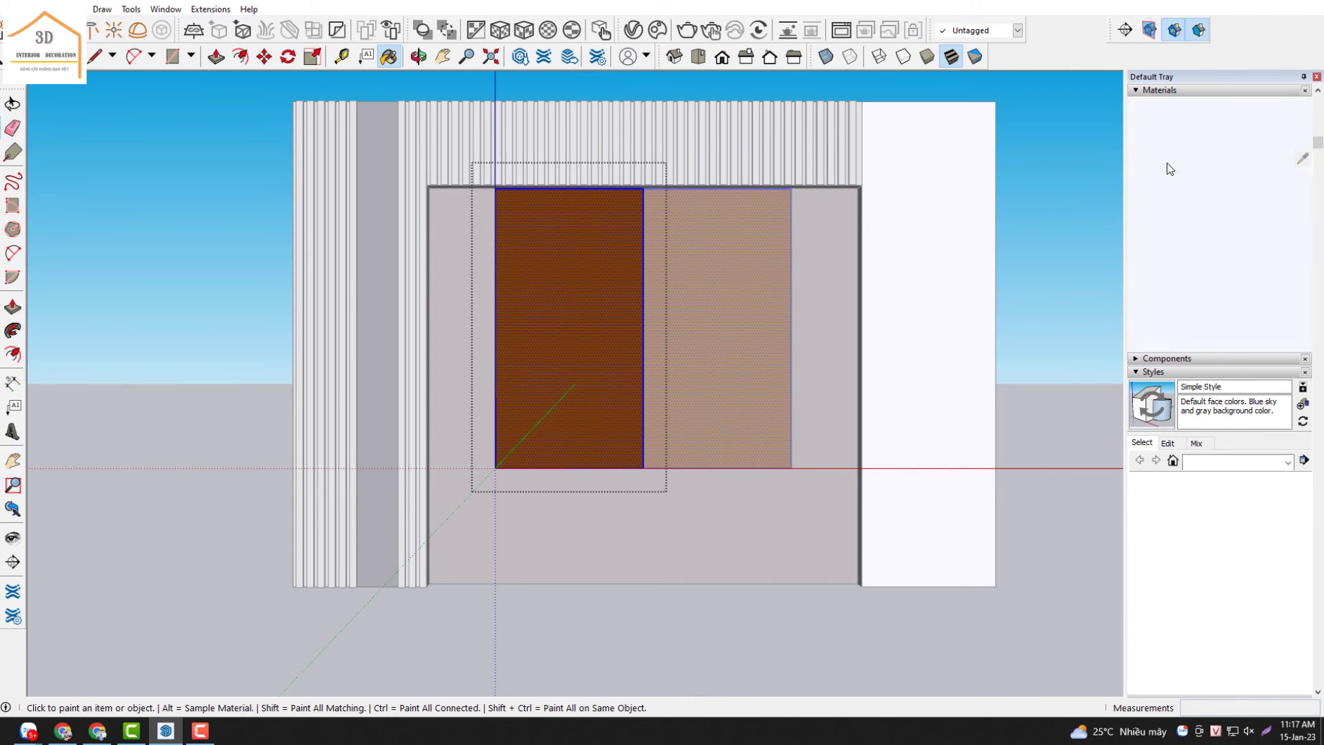
{"action": "left_click", "coordinate": [1253, 303]}
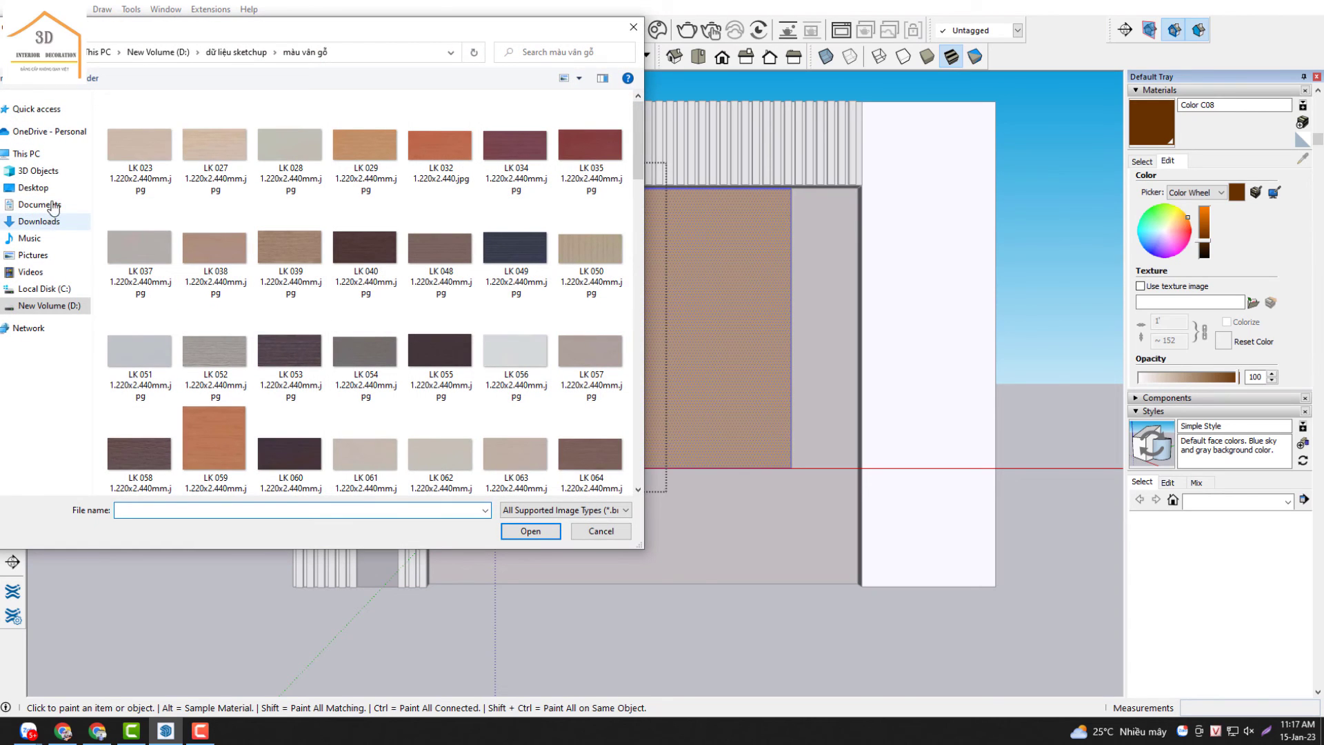
{"action": "left_click", "coordinate": [44, 307]}
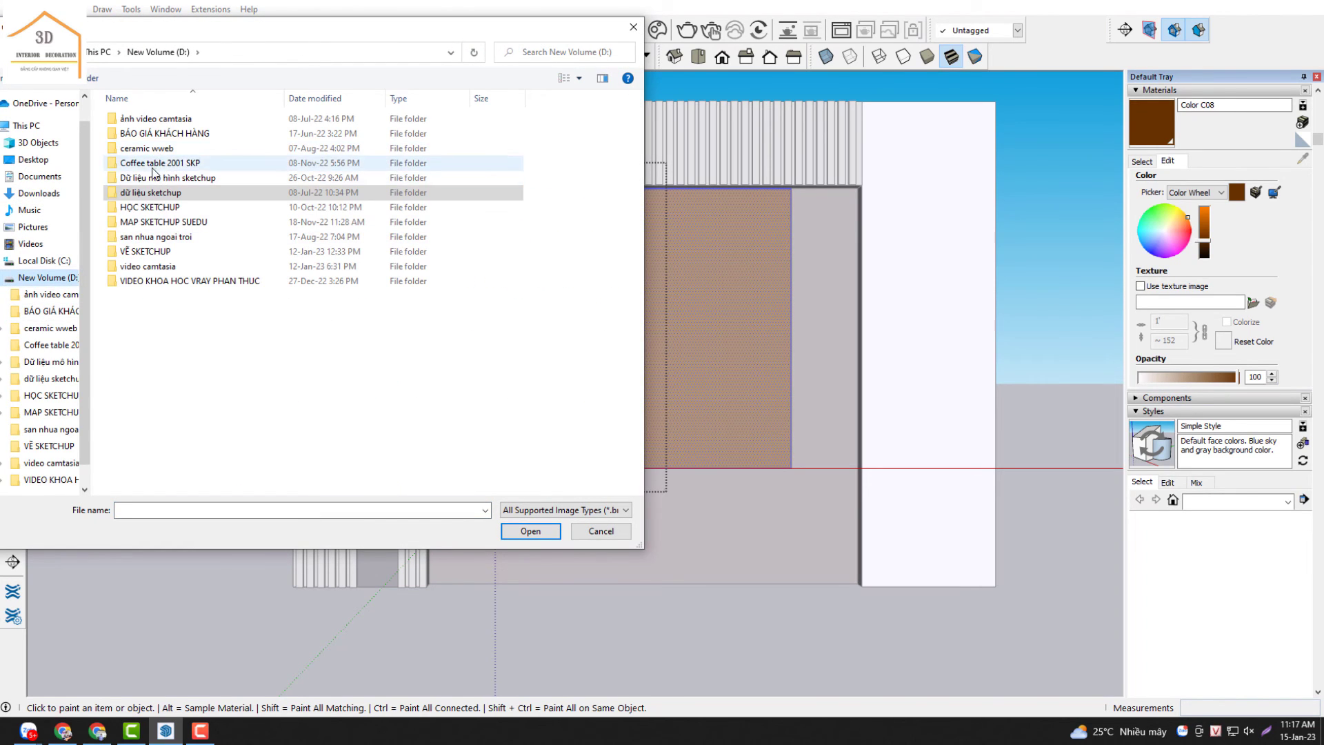
{"action": "double_click", "coordinate": [155, 192]}
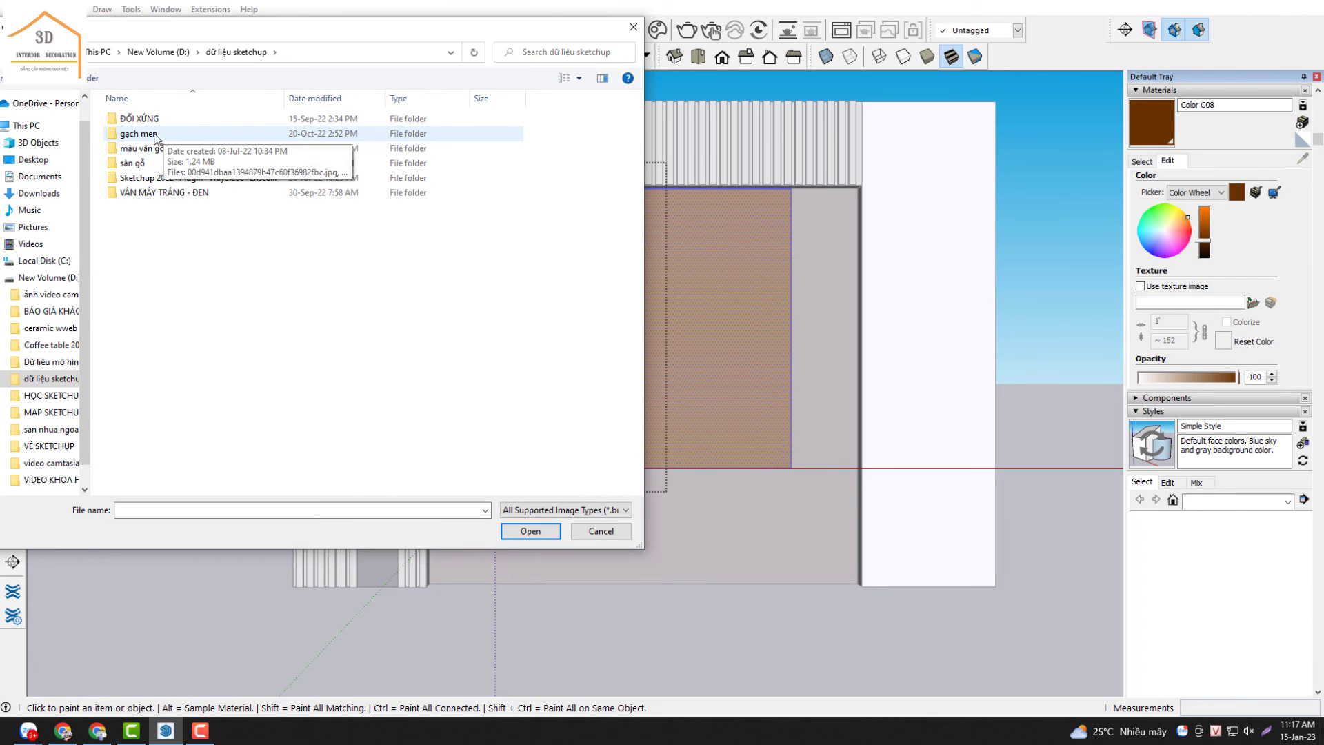
{"action": "double_click", "coordinate": [152, 136]}
{"action": "left_click", "coordinate": [366, 248]}
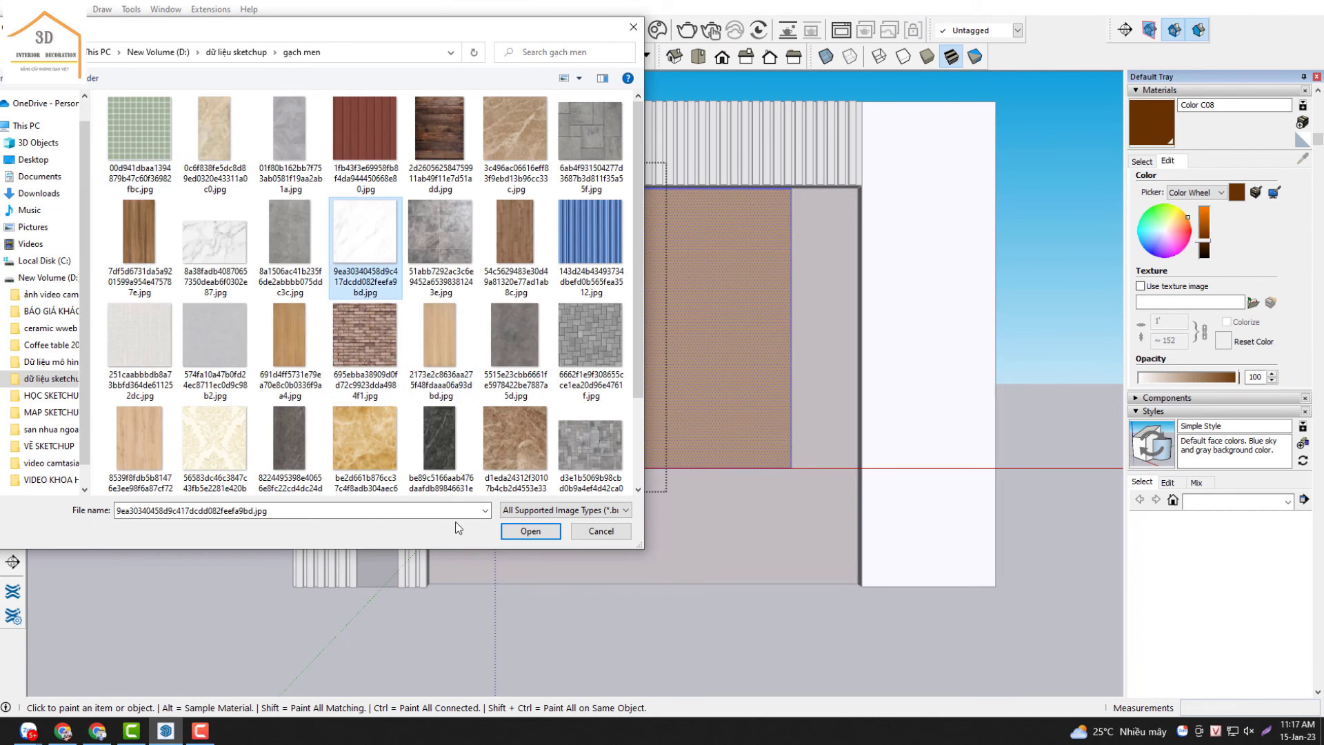
{"action": "left_click", "coordinate": [530, 530]}
{"action": "key", "text": "space"}
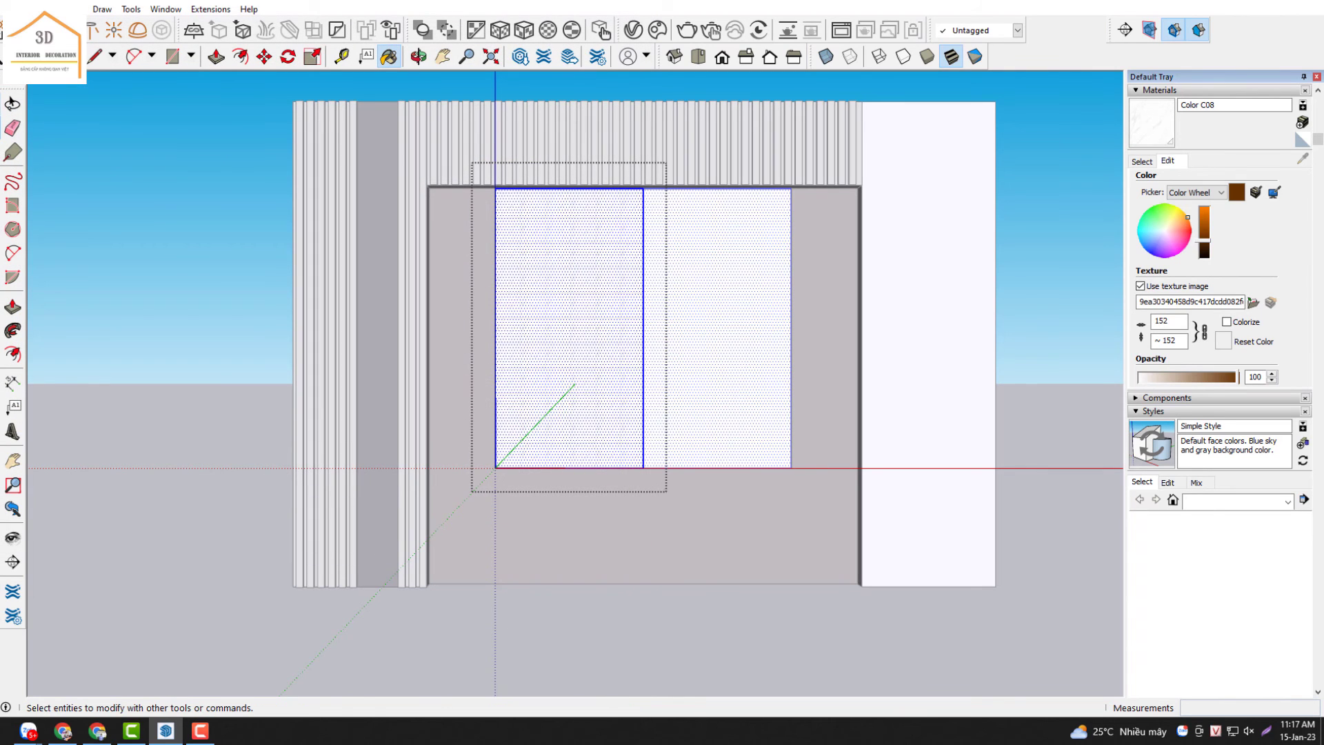
- Reposition and enlarge the marble texture on the centre panels with the Texture Position pins
{"action": "left_click", "coordinate": [547, 289]}
{"action": "right_click", "coordinate": [547, 289]}
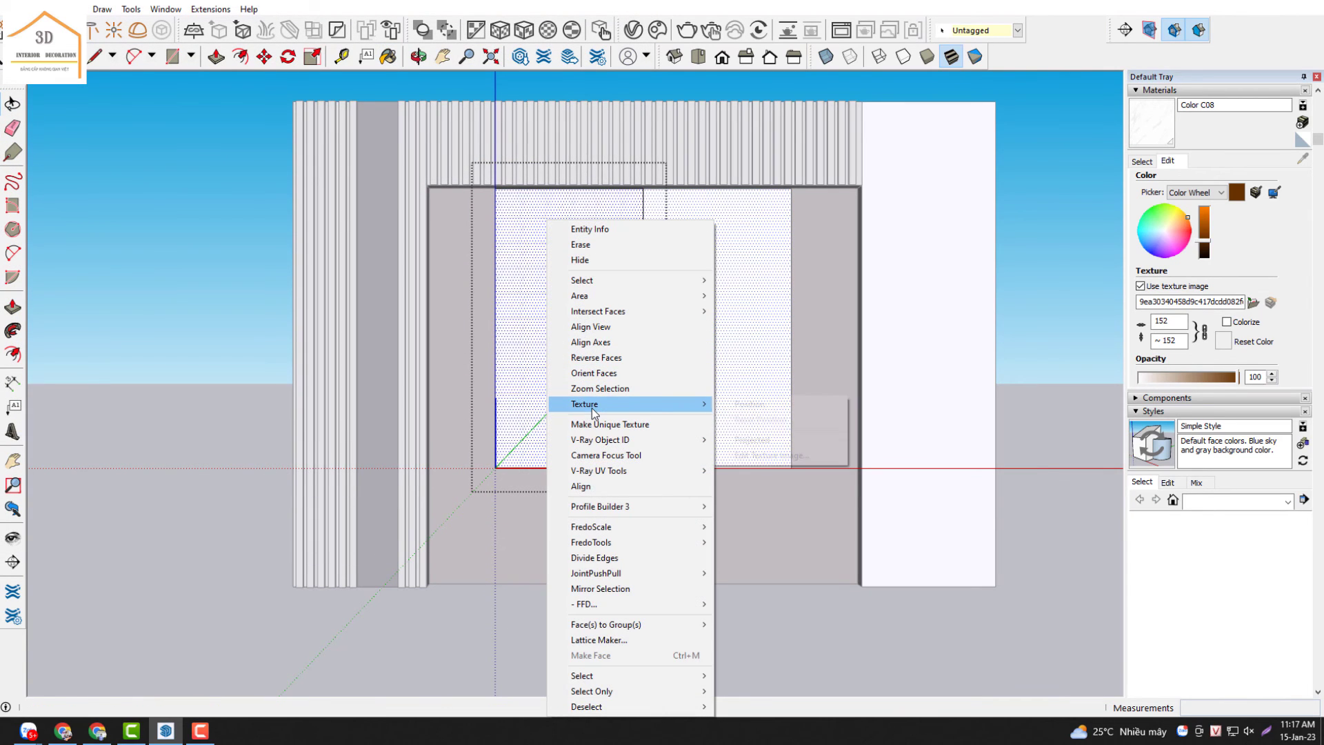
{"action": "left_click", "coordinate": [758, 405]}
{"action": "mouse_move", "coordinate": [553, 284]}
{"action": "left_mouse_down"}
{"action": "mouse_move", "coordinate": [505, 457]}
{"action": "mouse_move", "coordinate": [799, 462]}
{"action": "left_mouse_up"}
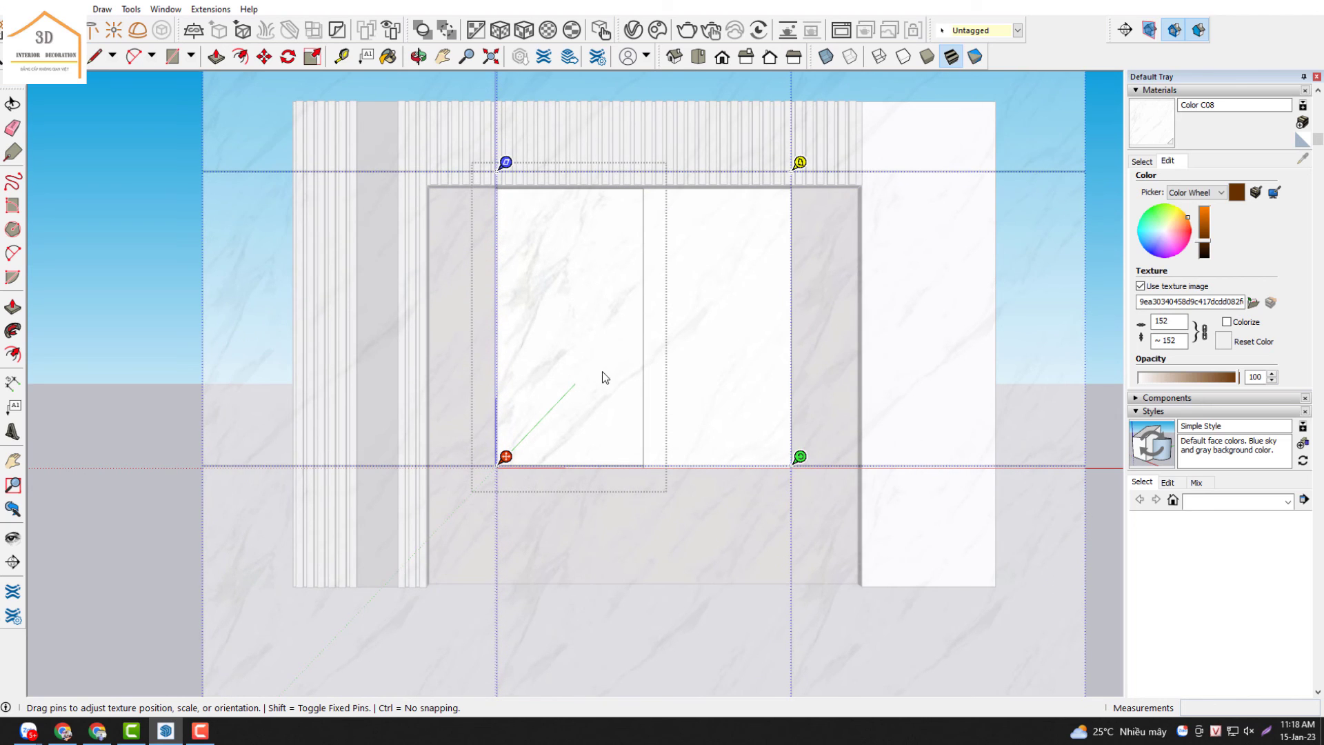
{"action": "left_click_drag", "start_coordinate": [601, 372], "coordinate": [601, 382]}
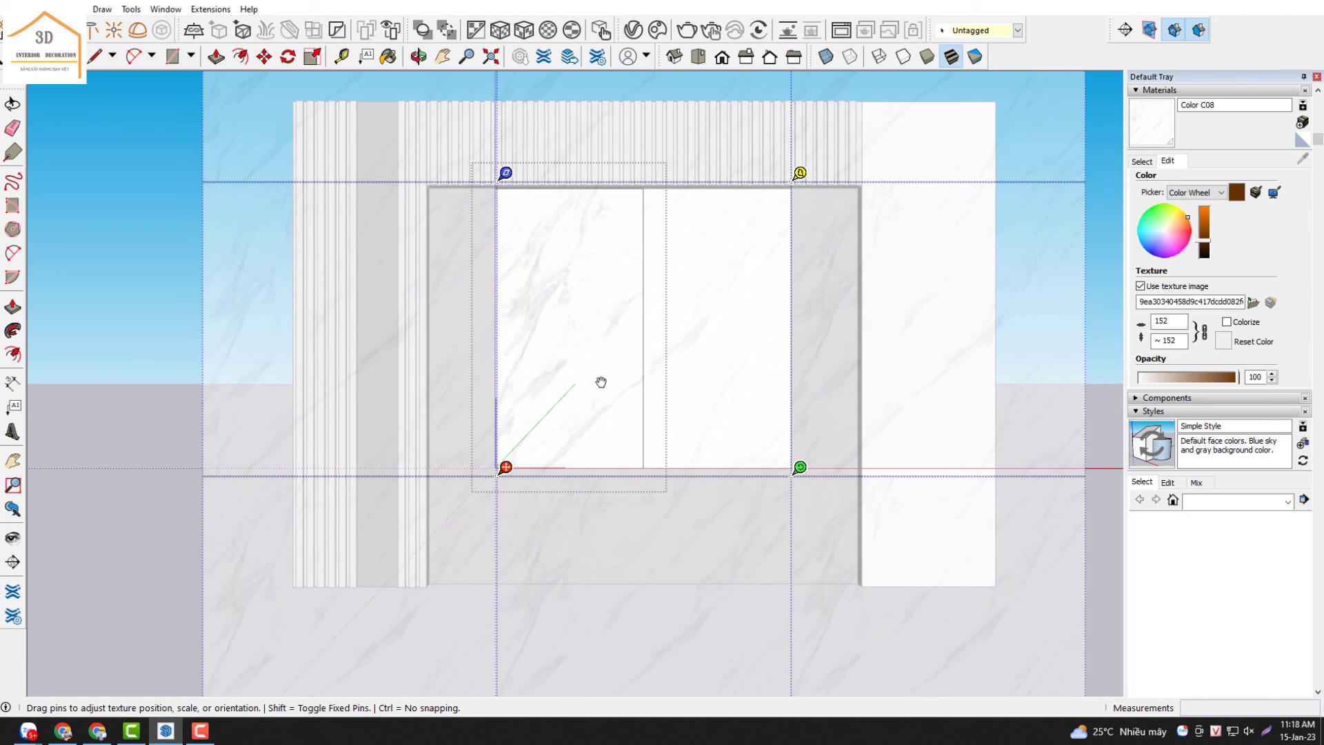
{"action": "key", "text": "Return"}
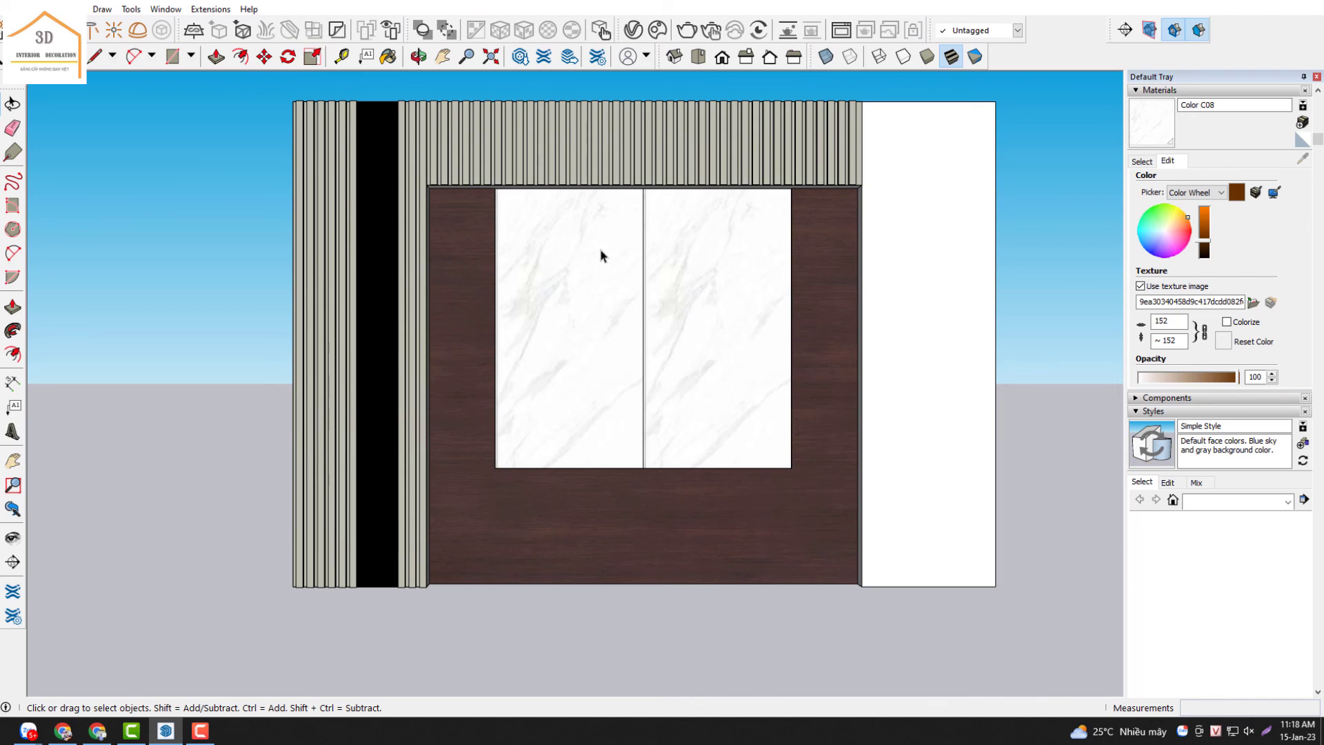
{"action": "scroll", "coordinate": [603, 384], "scroll_direction": "down", "scroll_amount": 2}
{"action": "scroll", "coordinate": [662, 386], "scroll_direction": "down", "scroll_amount": 3}
{"action": "scroll", "coordinate": [726, 387], "scroll_direction": "down", "scroll_amount": 2}
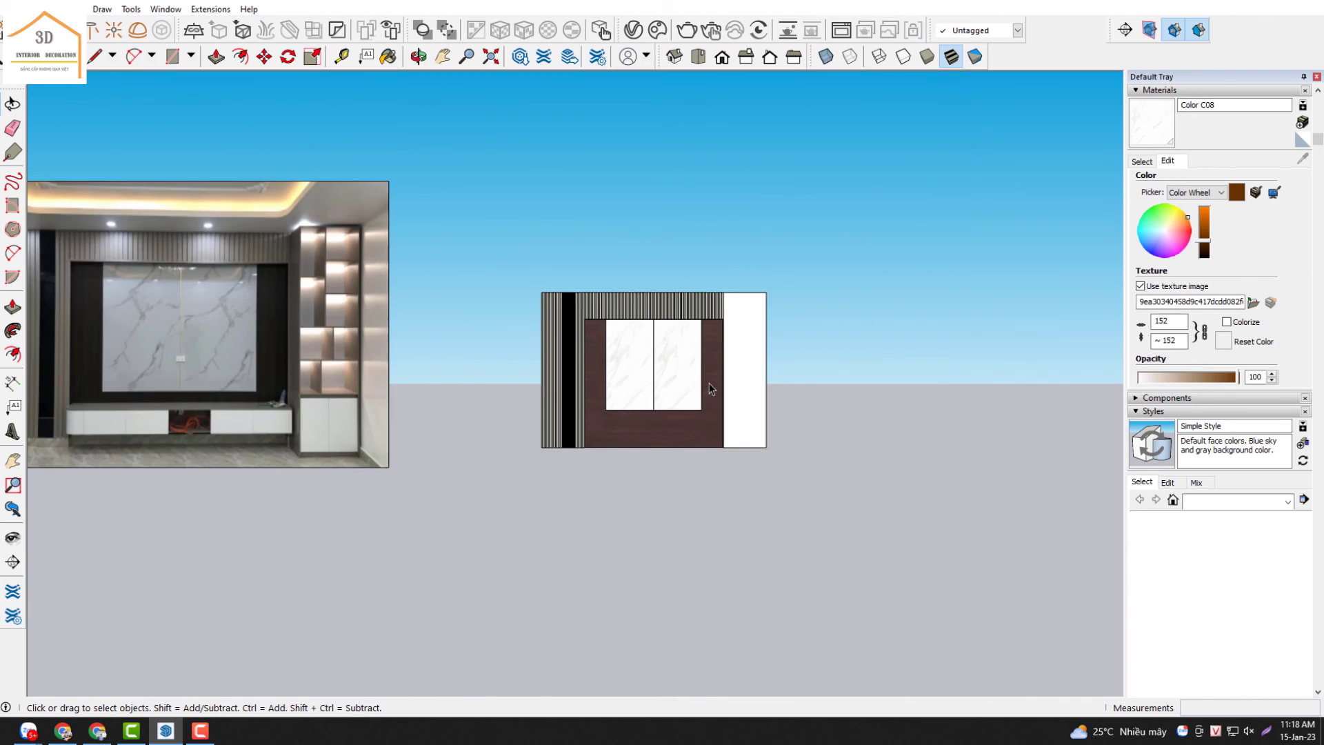
{"action": "scroll", "coordinate": [758, 384], "scroll_direction": "down", "scroll_amount": 1}
{"action": "scroll", "coordinate": [793, 384], "scroll_direction": "up", "scroll_amount": 1}
{"action": "scroll", "coordinate": [738, 386], "scroll_direction": "up", "scroll_amount": 1}
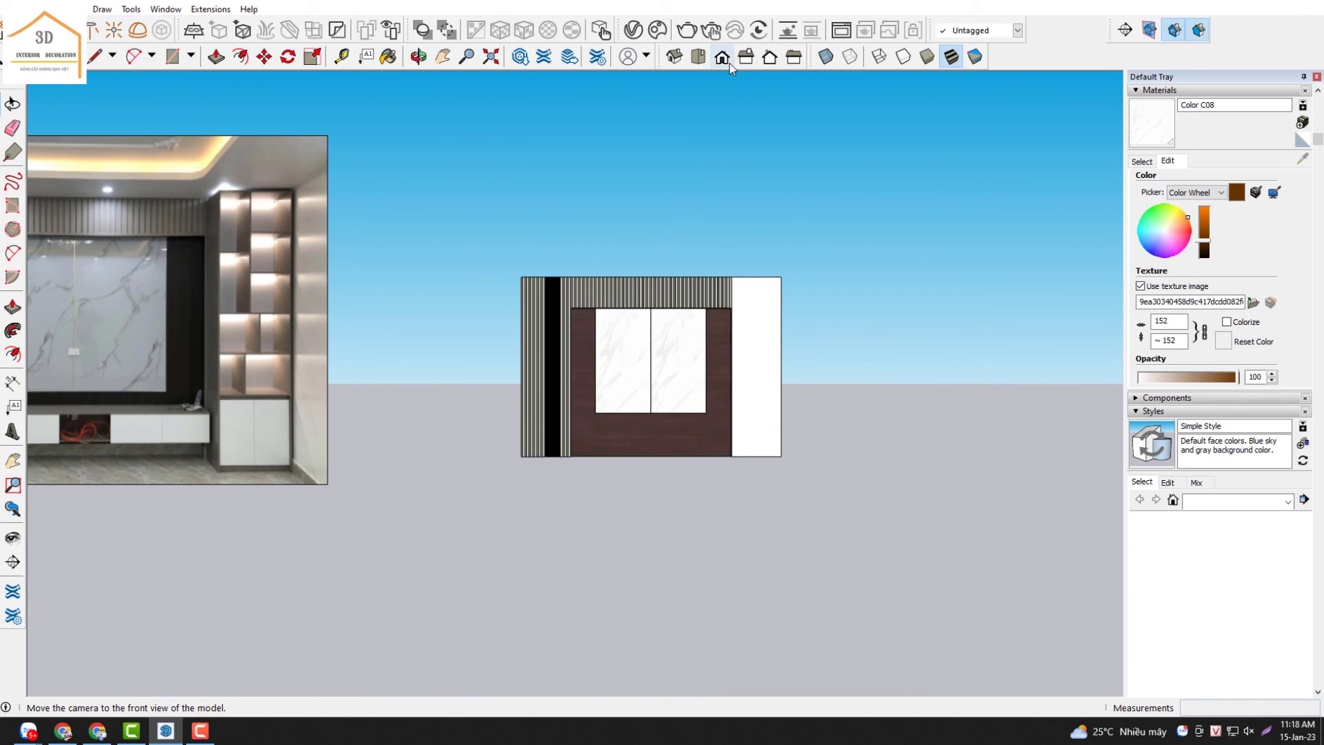
{"action": "scroll", "coordinate": [809, 305], "scroll_direction": "down", "scroll_amount": 1}
{"action": "scroll", "coordinate": [812, 309], "scroll_direction": "down", "scroll_amount": 1}
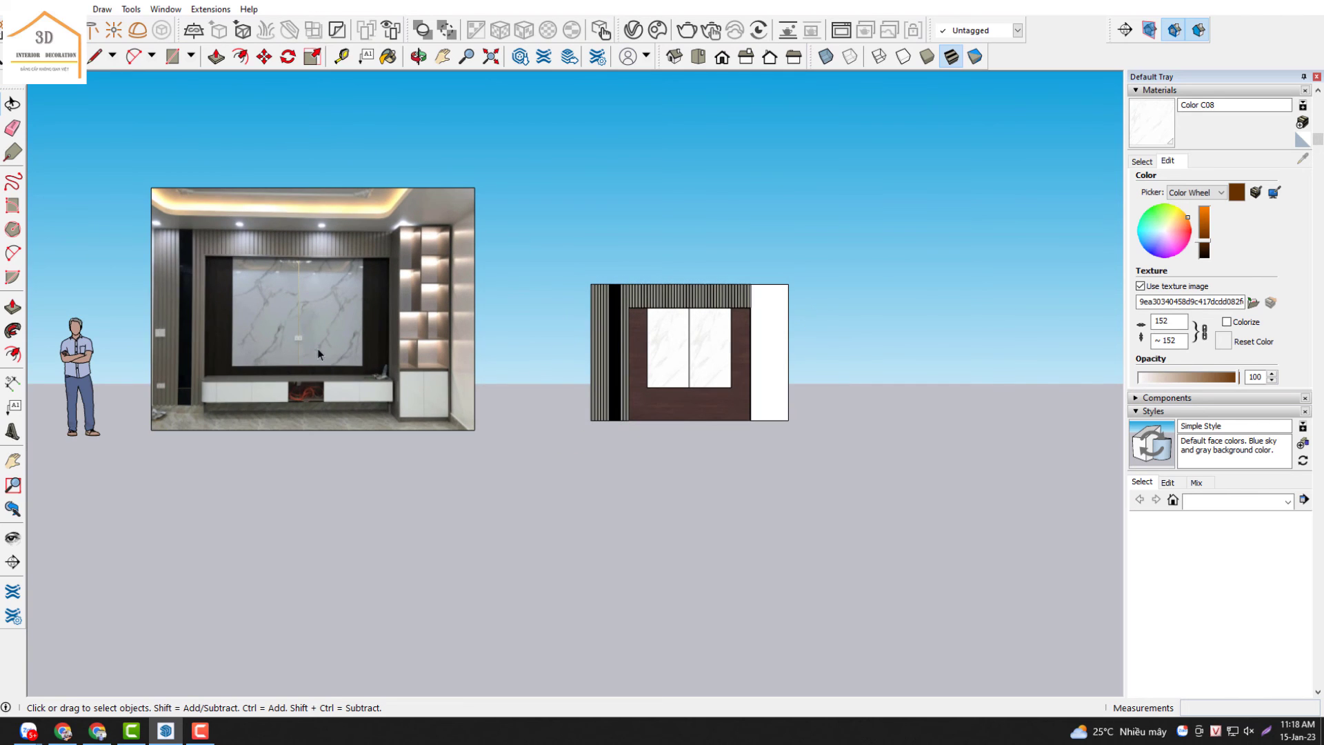
{"action": "scroll", "coordinate": [793, 338], "scroll_direction": "up", "scroll_amount": 1}
{"action": "scroll", "coordinate": [782, 355], "scroll_direction": "up", "scroll_amount": 1}
{"action": "scroll", "coordinate": [795, 351], "scroll_direction": "up", "scroll_amount": 1}
{"action": "scroll", "coordinate": [795, 352], "scroll_direction": "up", "scroll_amount": 1}
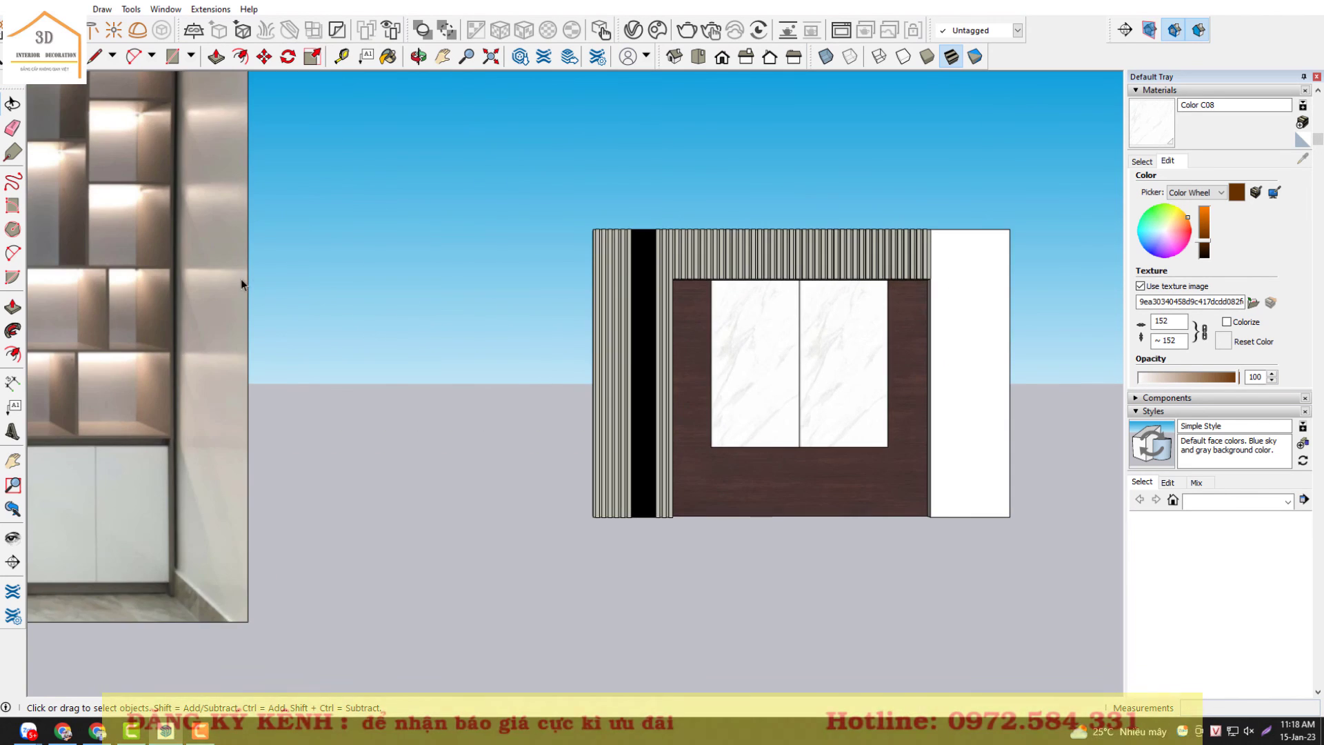
{"action": "scroll", "coordinate": [290, 317], "scroll_direction": "down", "scroll_amount": 1}
{"action": "scroll", "coordinate": [262, 296], "scroll_direction": "down", "scroll_amount": 1}
{"action": "scroll", "coordinate": [246, 289], "scroll_direction": "up", "scroll_amount": 1}
{"action": "scroll", "coordinate": [413, 293], "scroll_direction": "up", "scroll_amount": 1}
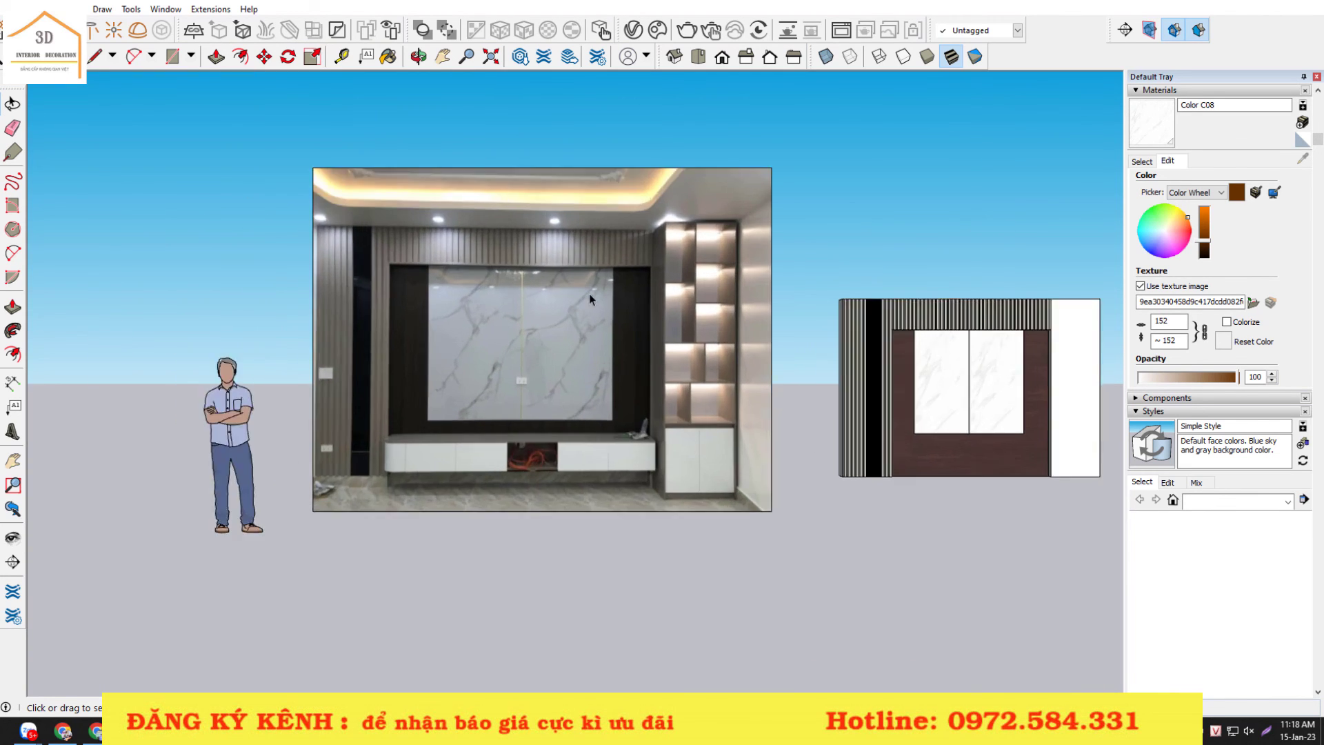
{"action": "scroll", "coordinate": [593, 298], "scroll_direction": "up", "scroll_amount": 1}
{"action": "scroll", "coordinate": [465, 337], "scroll_direction": "down", "scroll_amount": 2}
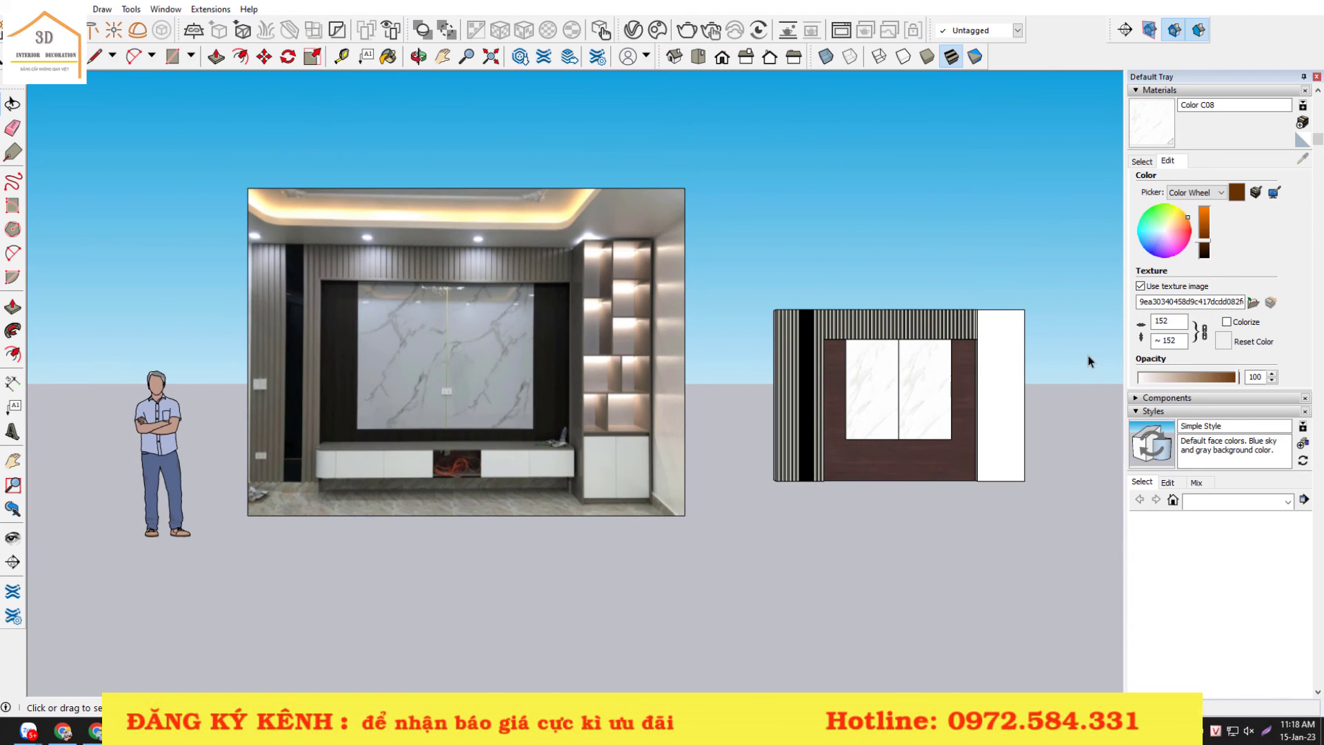
{"action": "scroll", "coordinate": [311, 331], "scroll_direction": "down", "scroll_amount": 1}
{"action": "scroll", "coordinate": [875, 366], "scroll_direction": "up", "scroll_amount": 1}
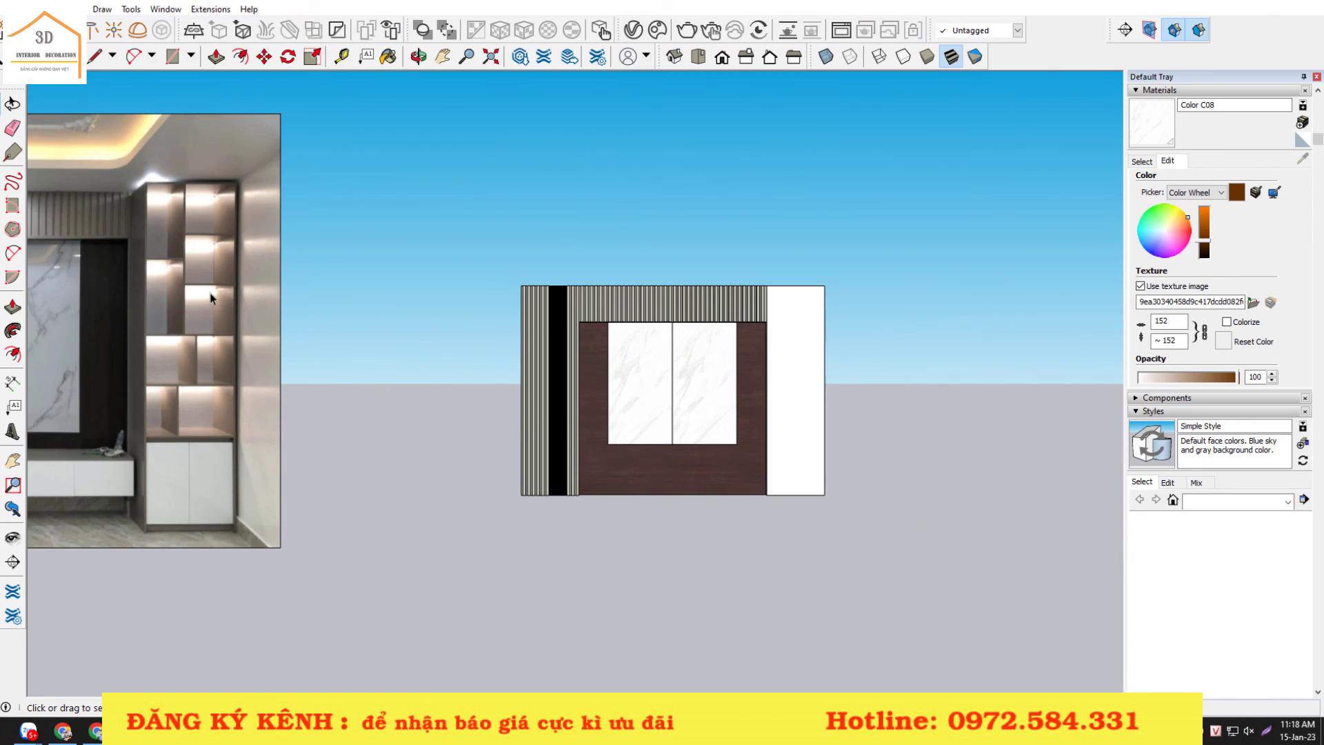
{"action": "scroll", "coordinate": [559, 290], "scroll_direction": "down", "scroll_amount": 1}
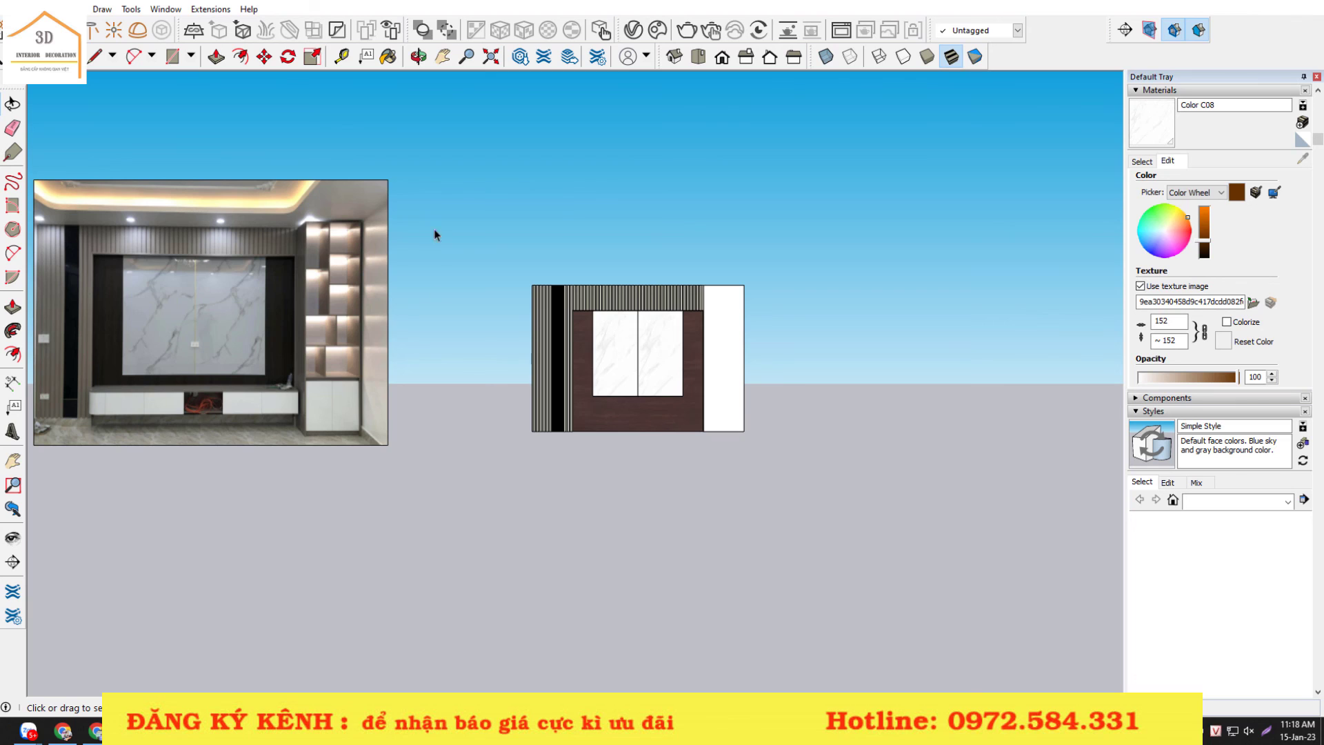
{"action": "scroll", "coordinate": [710, 303], "scroll_direction": "up", "scroll_amount": 3}
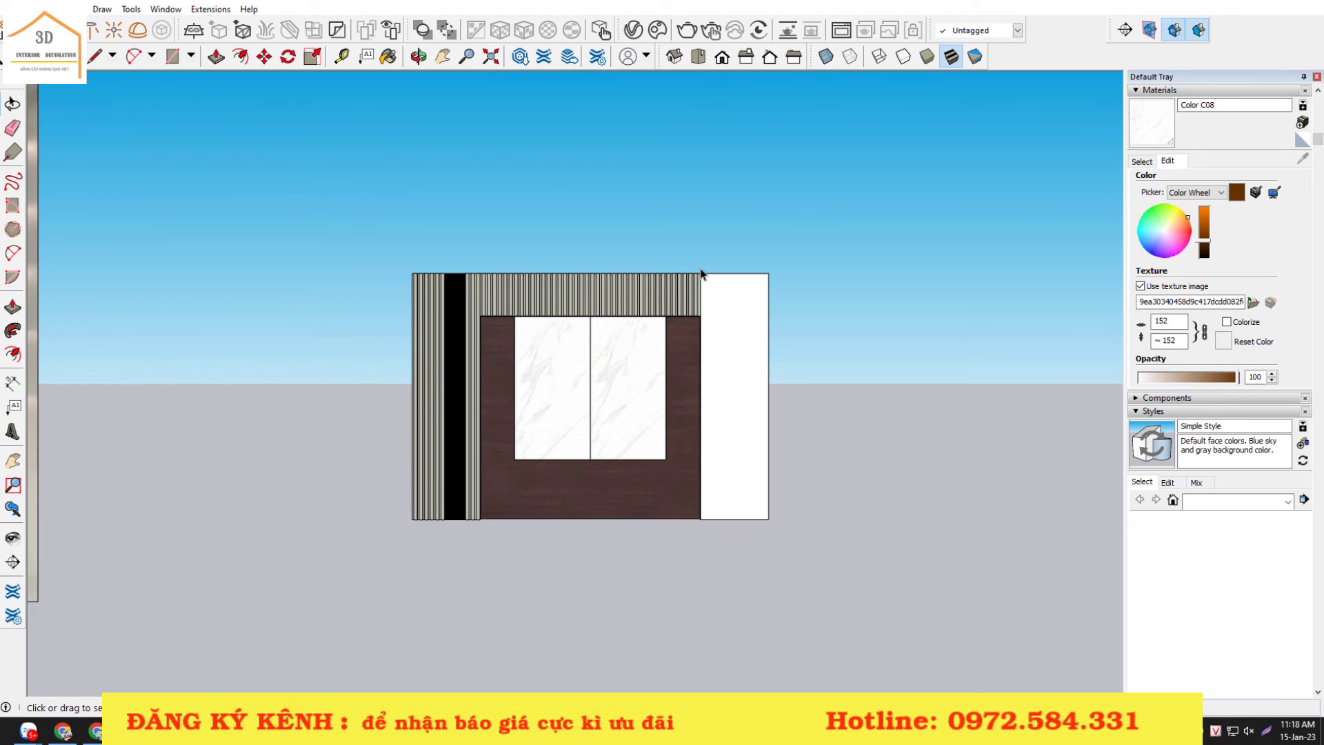
{"action": "scroll", "coordinate": [786, 408], "scroll_direction": "down", "scroll_amount": 2}
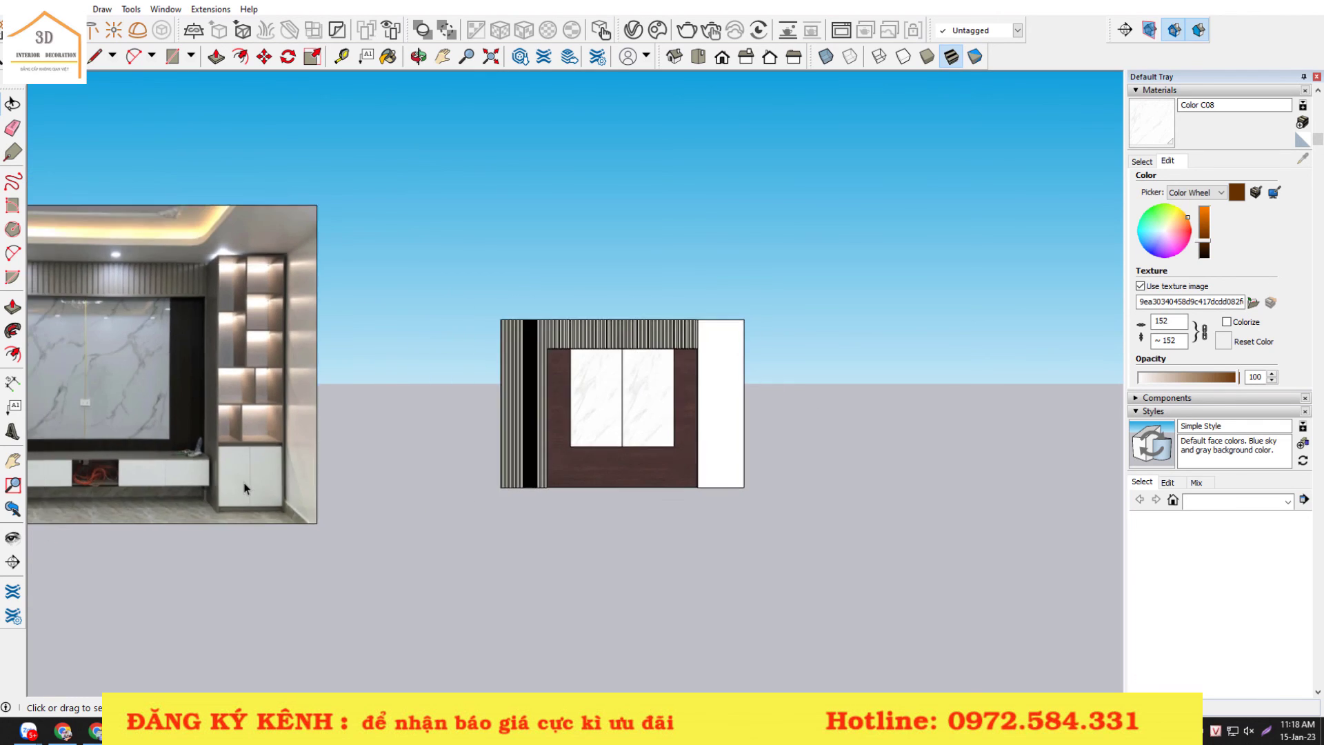
{"action": "scroll", "coordinate": [517, 433], "scroll_direction": "up", "scroll_amount": 2}
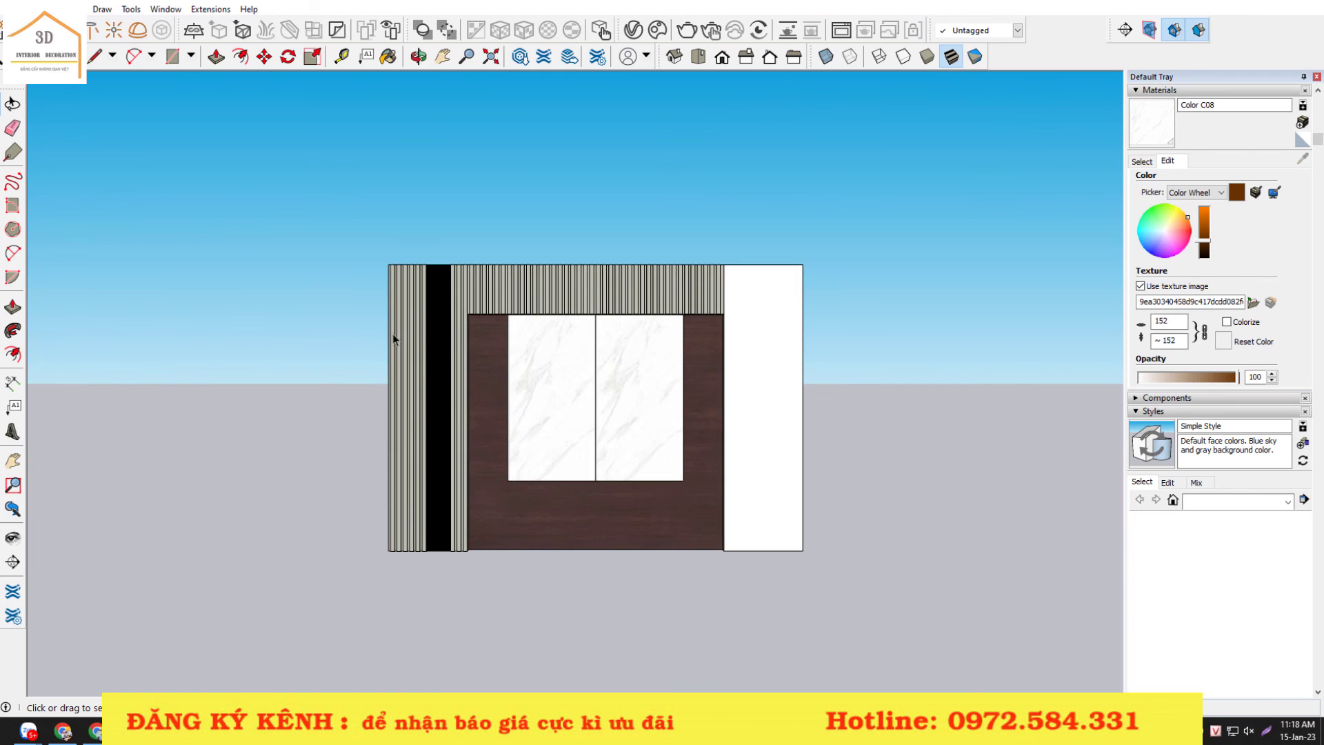
{"action": "scroll", "coordinate": [790, 427], "scroll_direction": "up", "scroll_amount": 2}
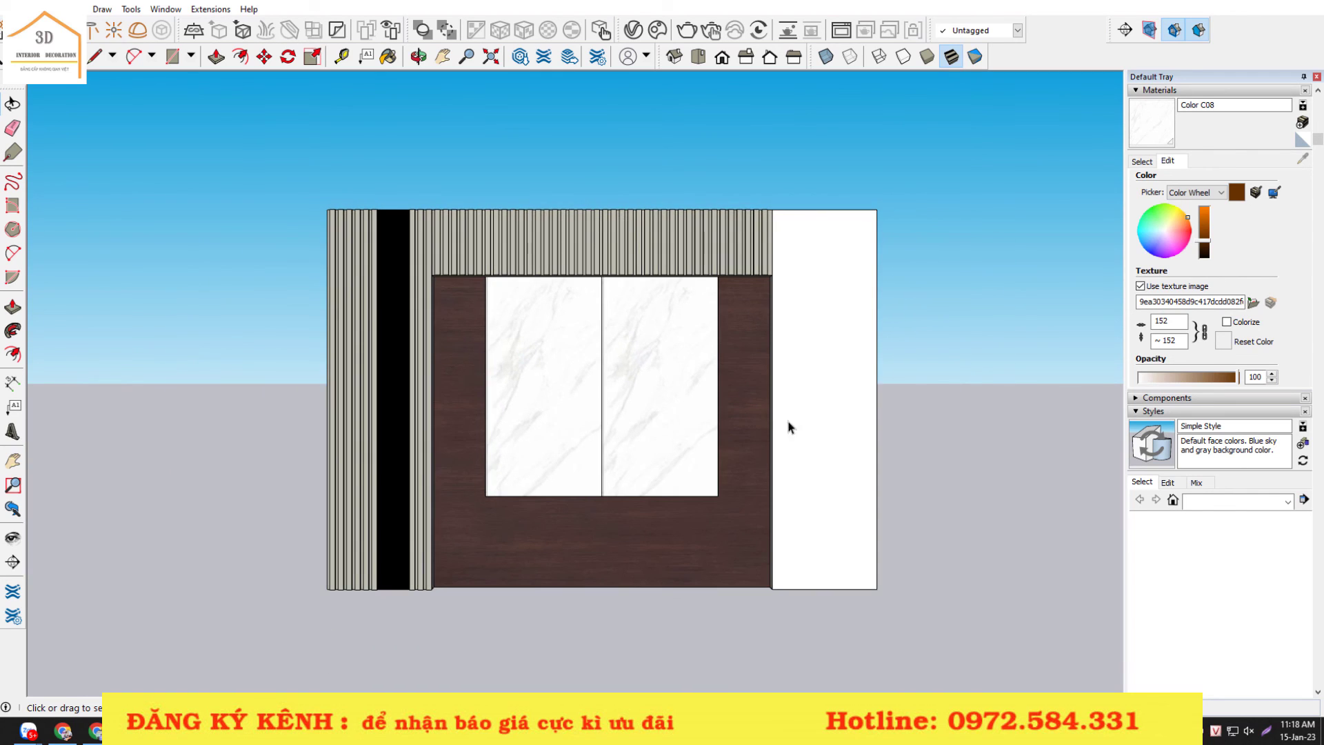
{"action": "scroll", "coordinate": [864, 399], "scroll_direction": "up", "scroll_amount": 1}
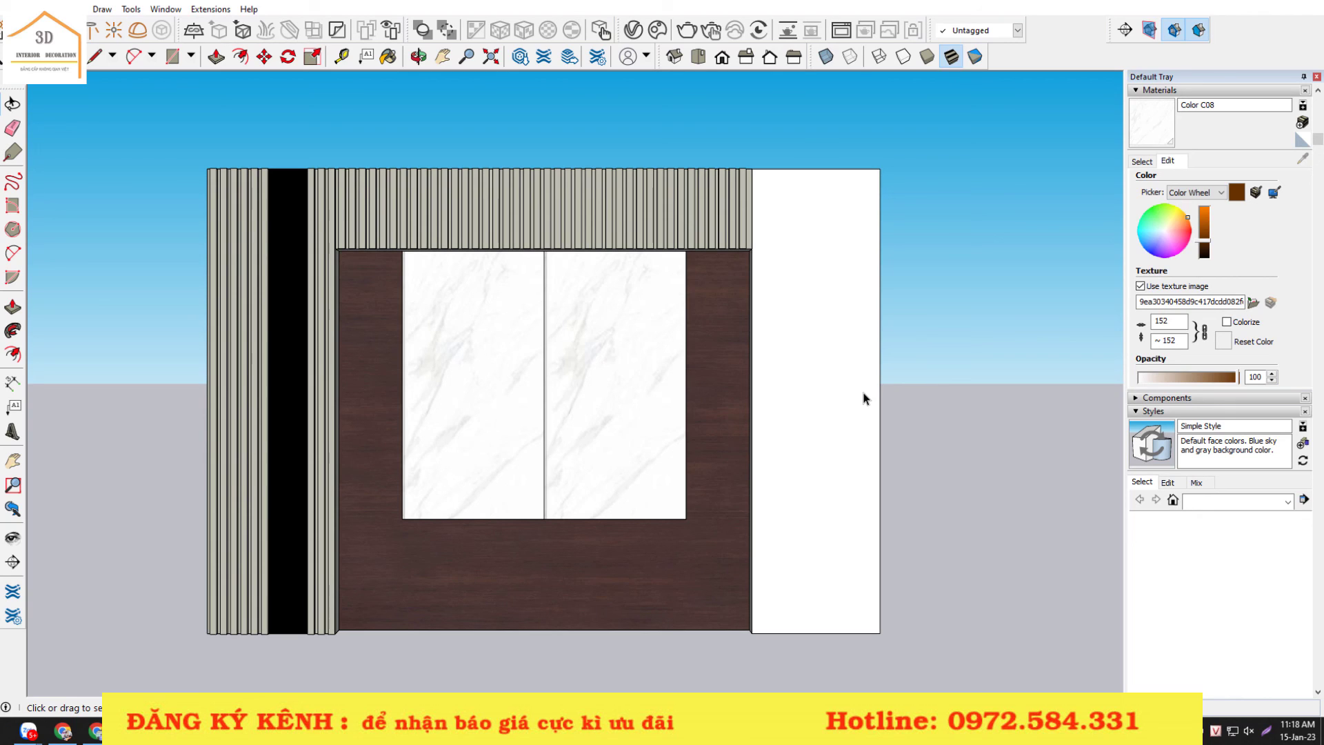
{"action": "scroll", "coordinate": [864, 398], "scroll_direction": "up", "scroll_amount": 1}
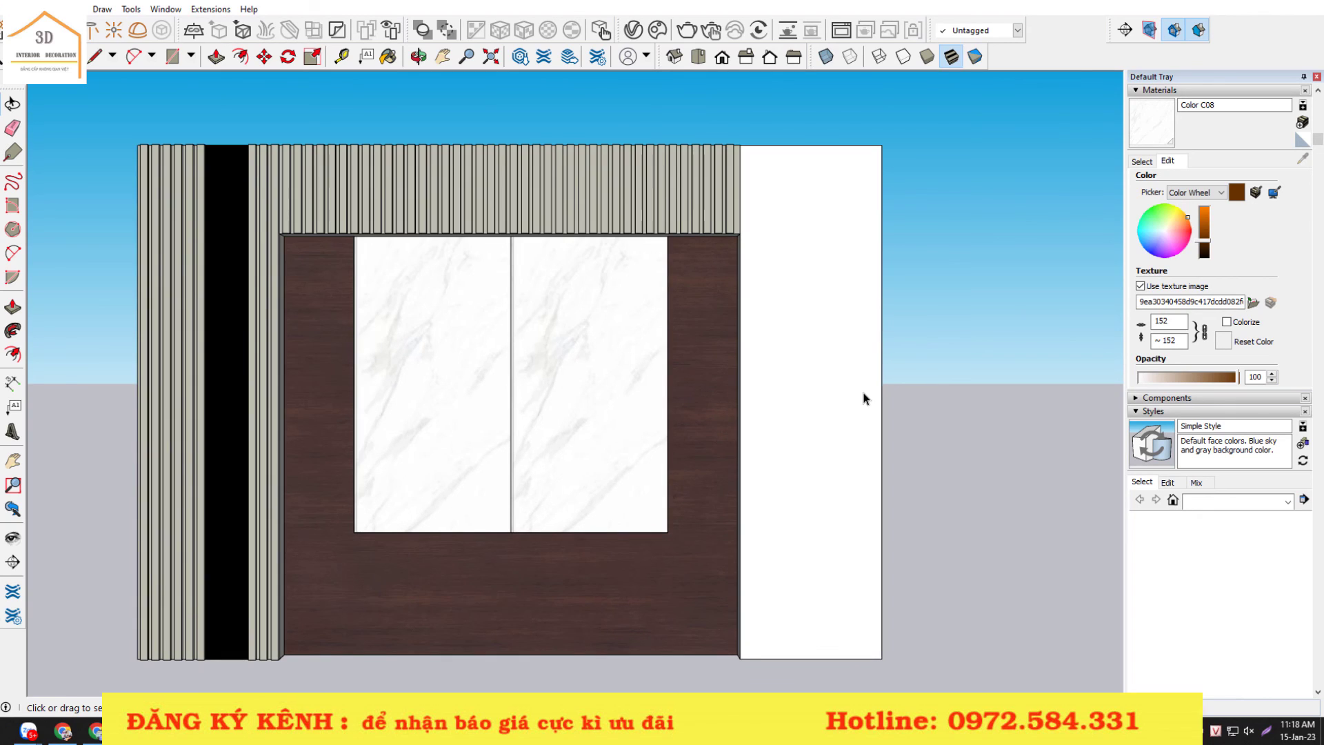
{"action": "scroll", "coordinate": [864, 399], "scroll_direction": "down", "scroll_amount": 1}
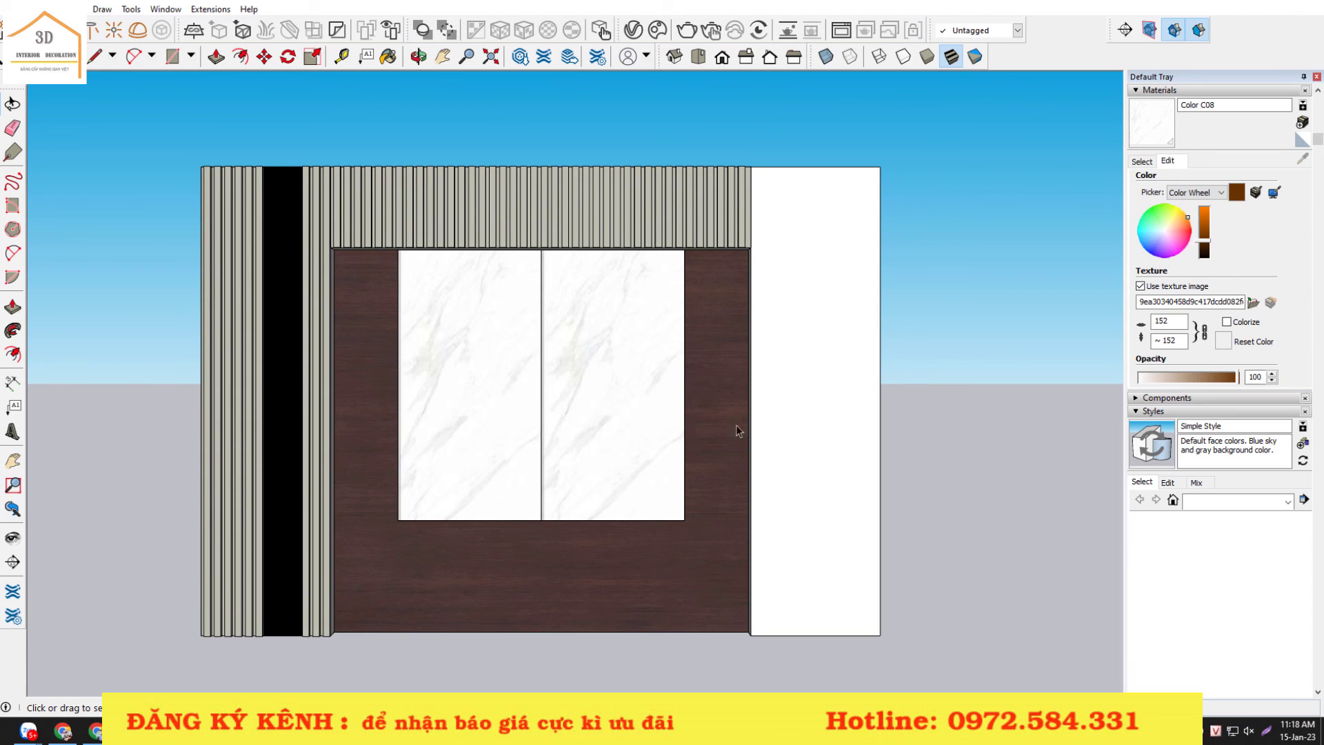
{"action": "scroll", "coordinate": [801, 425], "scroll_direction": "down", "scroll_amount": 3}
{"action": "scroll", "coordinate": [801, 425], "scroll_direction": "down", "scroll_amount": 2}
{"action": "scroll", "coordinate": [210, 396], "scroll_direction": "down", "scroll_amount": 1}
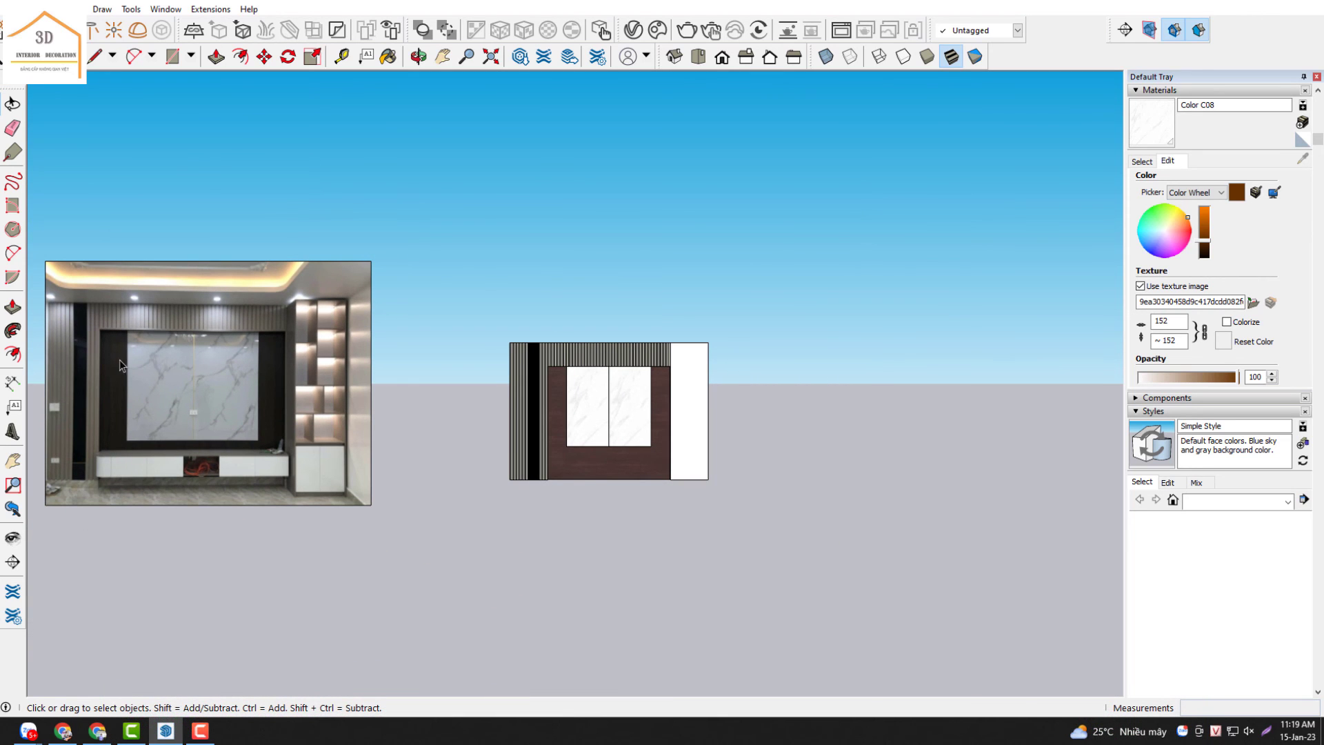
{"action": "scroll", "coordinate": [641, 382], "scroll_direction": "up", "scroll_amount": 3}
{"action": "scroll", "coordinate": [642, 382], "scroll_direction": "up", "scroll_amount": 1}
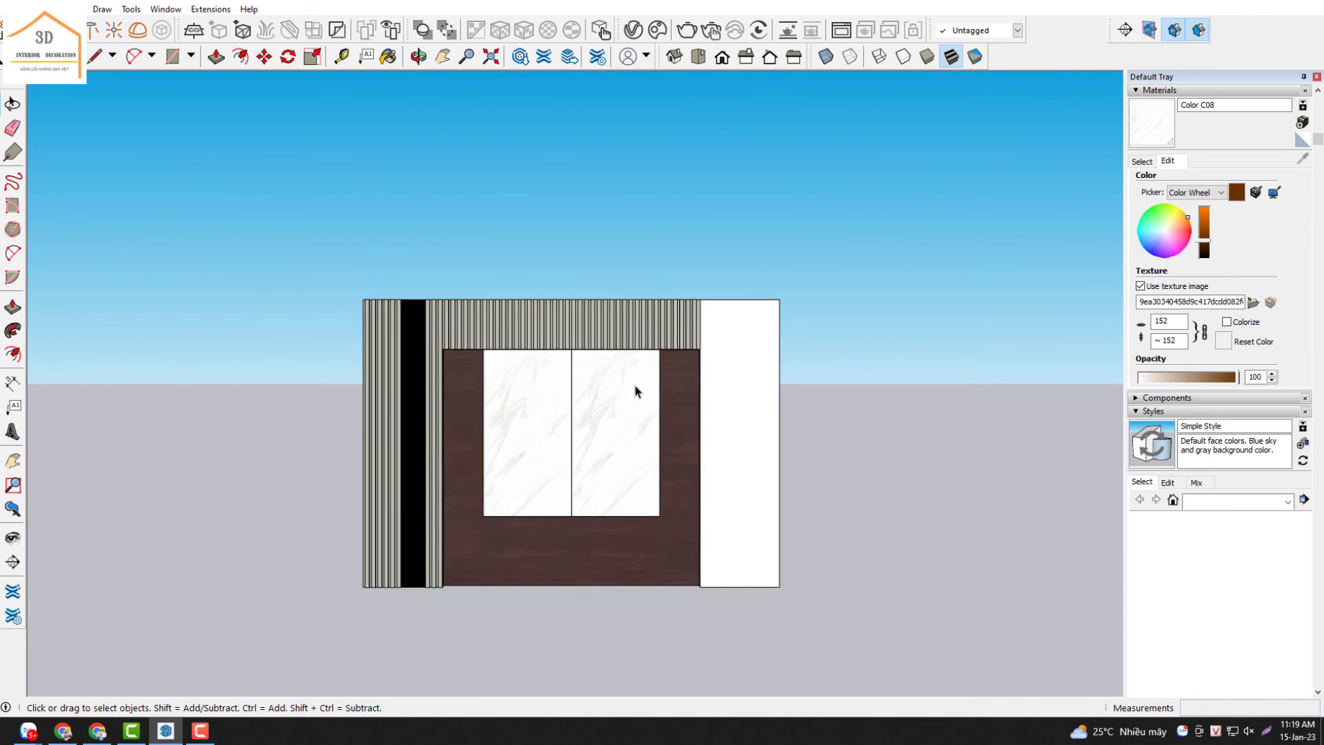
{"action": "scroll", "coordinate": [641, 382], "scroll_direction": "up", "scroll_amount": 1}
{"action": "scroll", "coordinate": [752, 269], "scroll_direction": "down", "scroll_amount": 1}
{"action": "scroll", "coordinate": [635, 561], "scroll_direction": "up", "scroll_amount": 1}
{"action": "scroll", "coordinate": [635, 561], "scroll_direction": "up", "scroll_amount": 1}
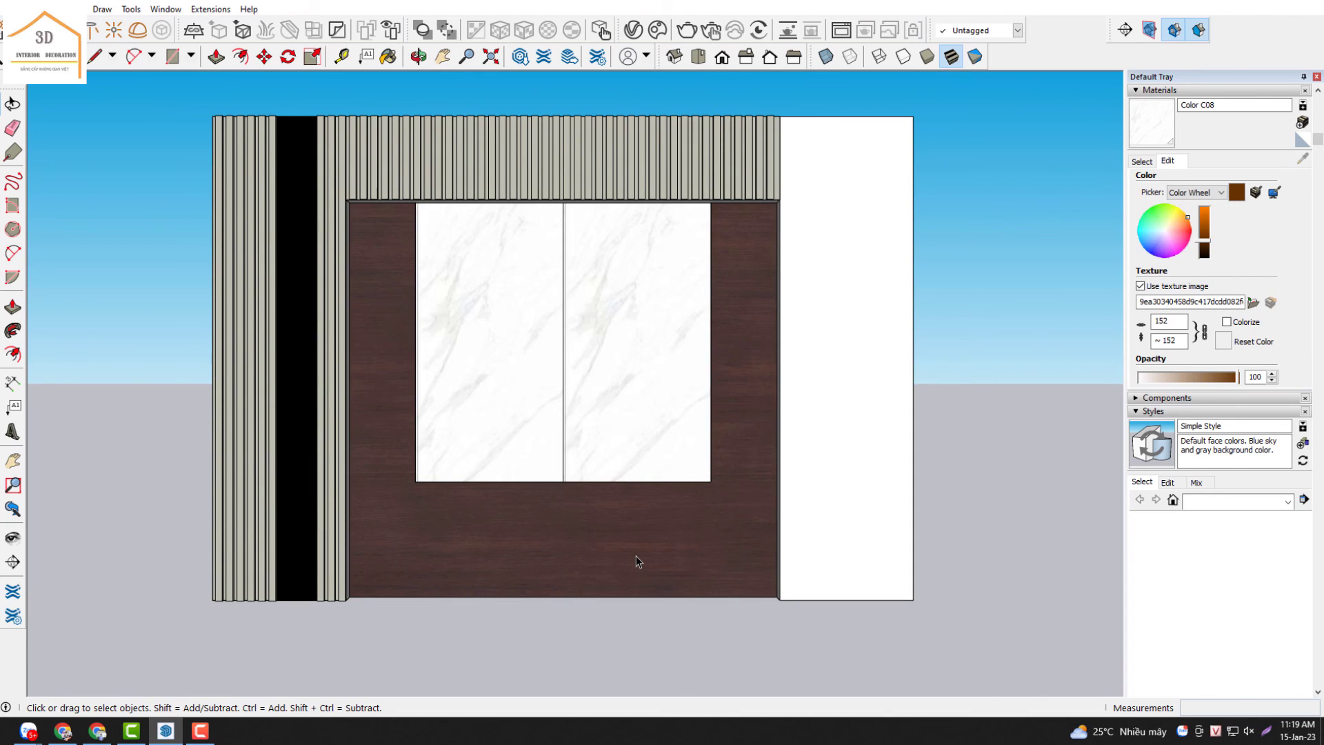
{"action": "mouse_move", "coordinate": [546, 325]}
{"action": "middle_mouse_down"}
{"action": "mouse_move", "coordinate": [561, 371]}
{"action": "mouse_move", "coordinate": [581, 376]}
{"action": "mouse_move", "coordinate": [505, 449]}
{"action": "mouse_move", "coordinate": [668, 449]}
{"action": "mouse_move", "coordinate": [581, 476]}
{"action": "mouse_move", "coordinate": [429, 361]}
{"action": "mouse_move", "coordinate": [493, 508]}
{"action": "mouse_move", "coordinate": [494, 470]}
{"action": "middle_mouse_up"}
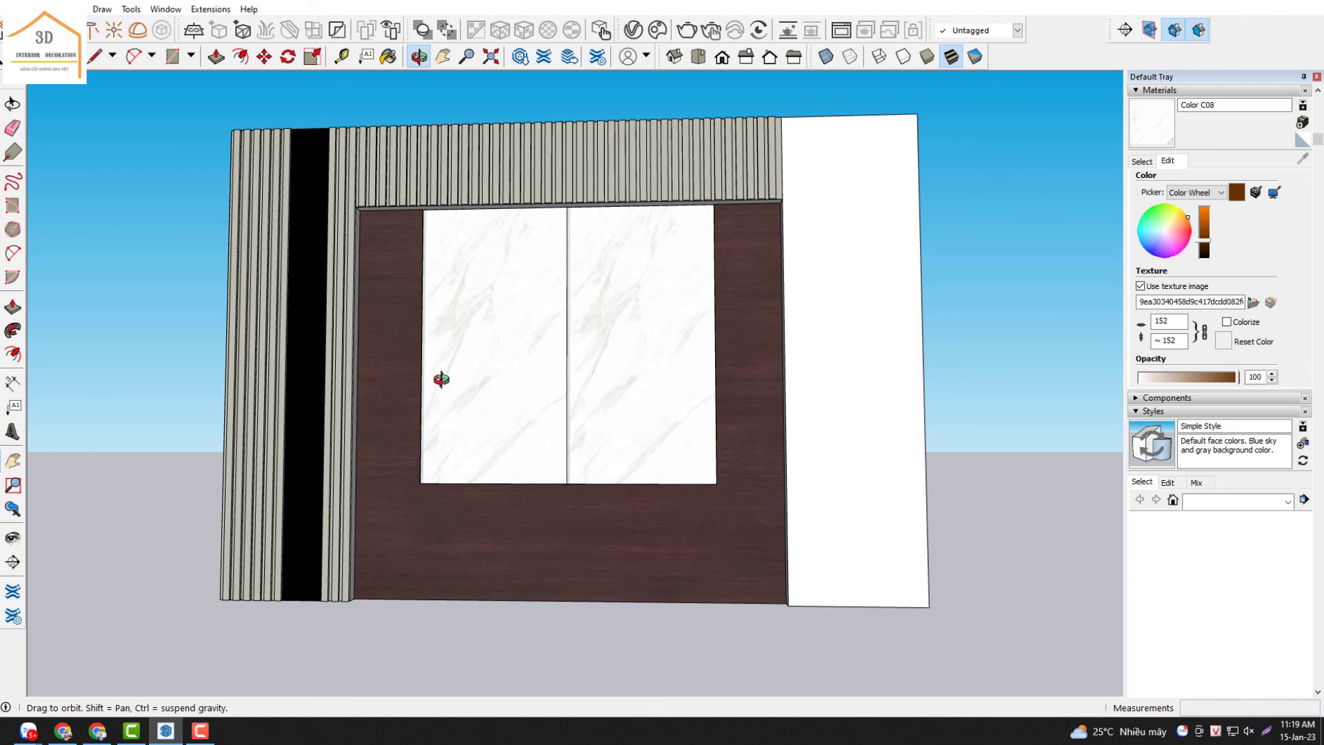
{"action": "left_click_drag", "start_coordinate": [427, 390], "coordinate": [507, 400]}
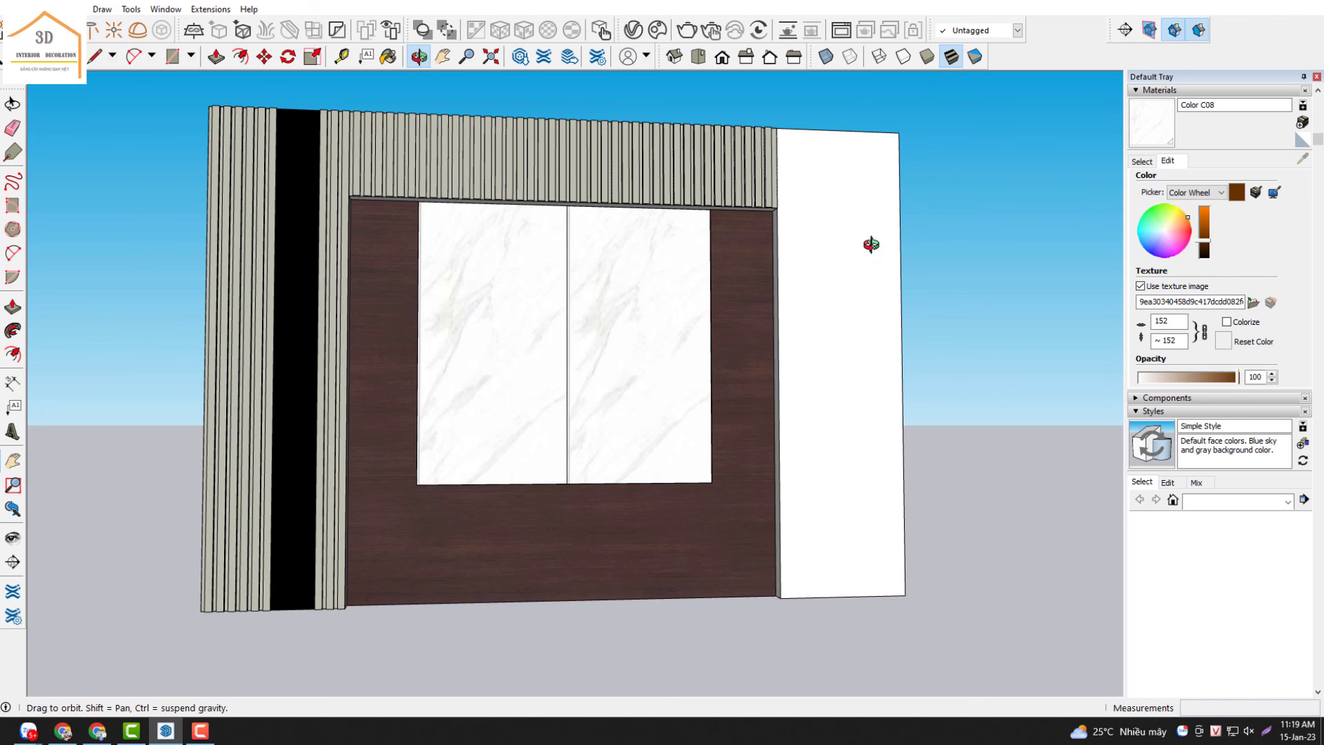
{"action": "mouse_move", "coordinate": [866, 248]}
{"action": "left_mouse_down"}
{"action": "mouse_move", "coordinate": [768, 287]}
{"action": "mouse_move", "coordinate": [797, 287]}
{"action": "mouse_move", "coordinate": [624, 375]}
{"action": "mouse_move", "coordinate": [588, 346]}
{"action": "mouse_move", "coordinate": [618, 354]}
{"action": "left_mouse_up"}
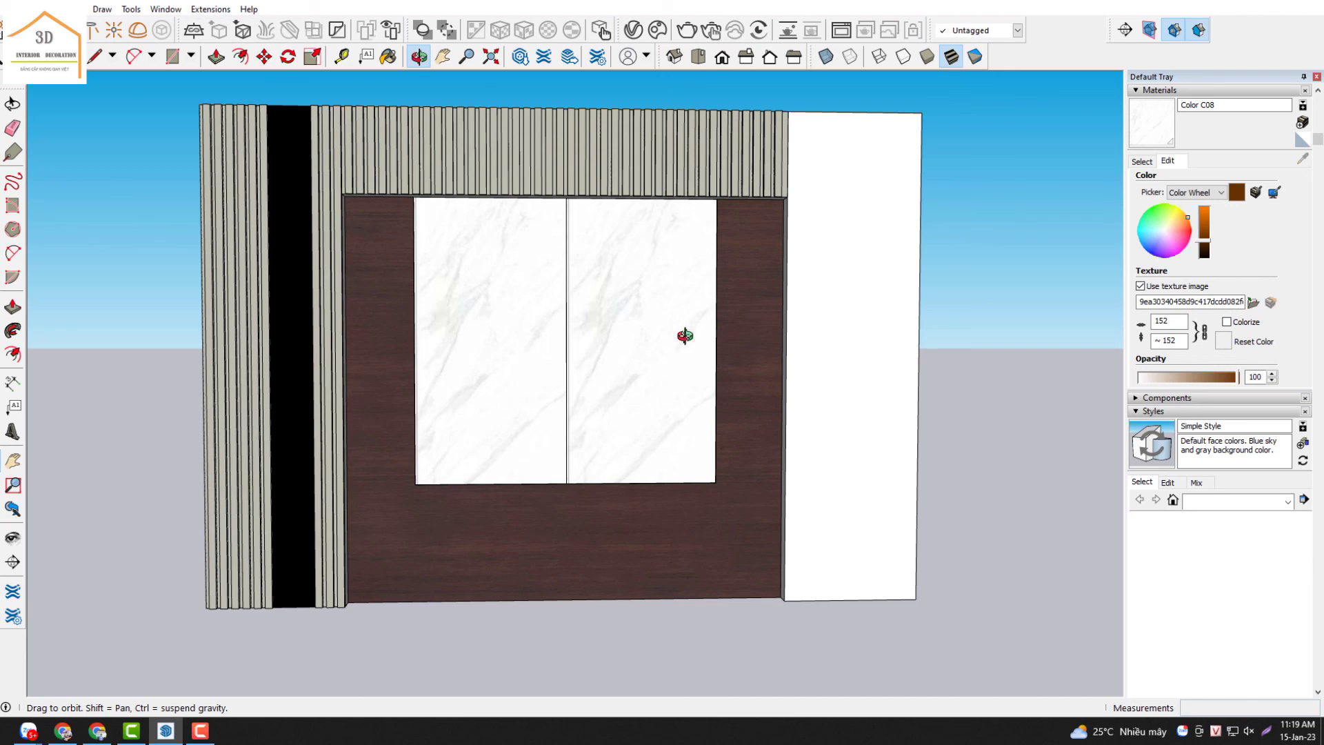
{"action": "mouse_move", "coordinate": [700, 353]}
{"action": "left_mouse_down"}
{"action": "mouse_move", "coordinate": [685, 357]}
{"action": "mouse_move", "coordinate": [675, 323]}
{"action": "mouse_move", "coordinate": [670, 340]}
{"action": "left_mouse_up"}
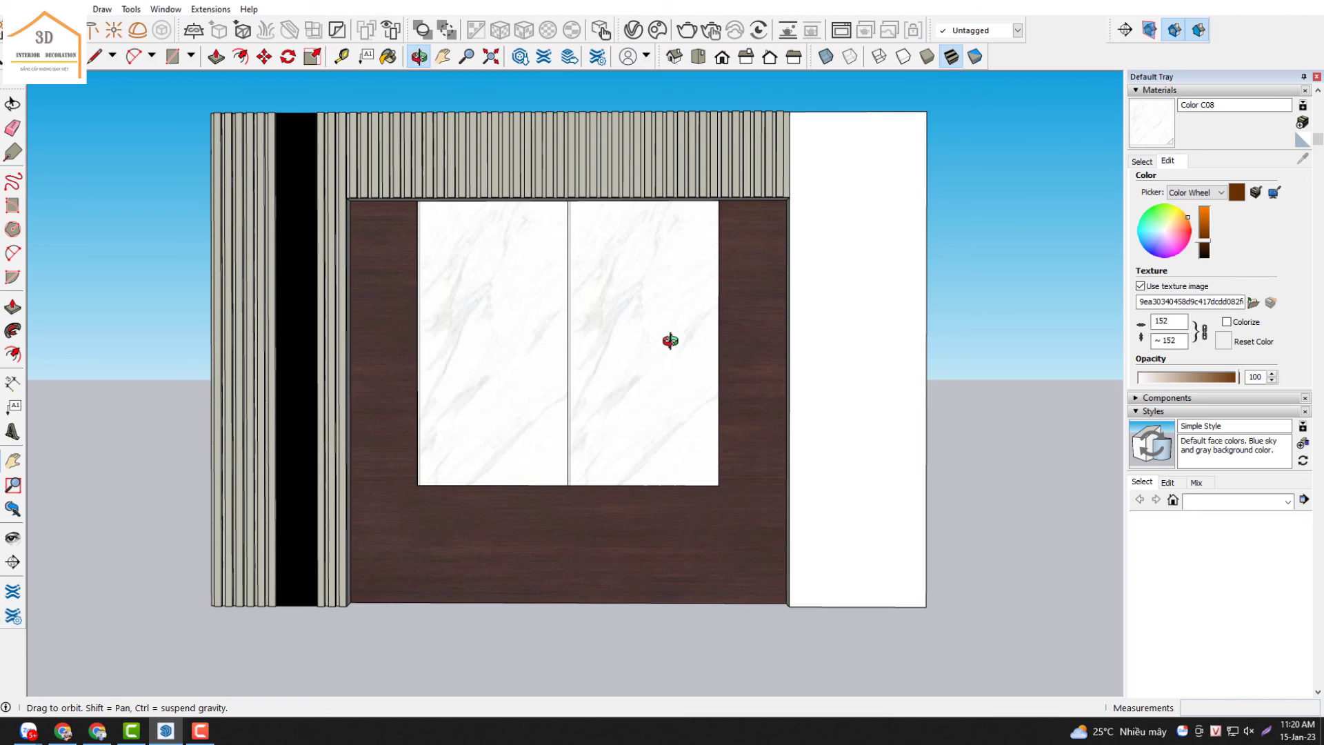
{"action": "left_click_drag", "start_coordinate": [597, 308], "coordinate": [603, 309]}
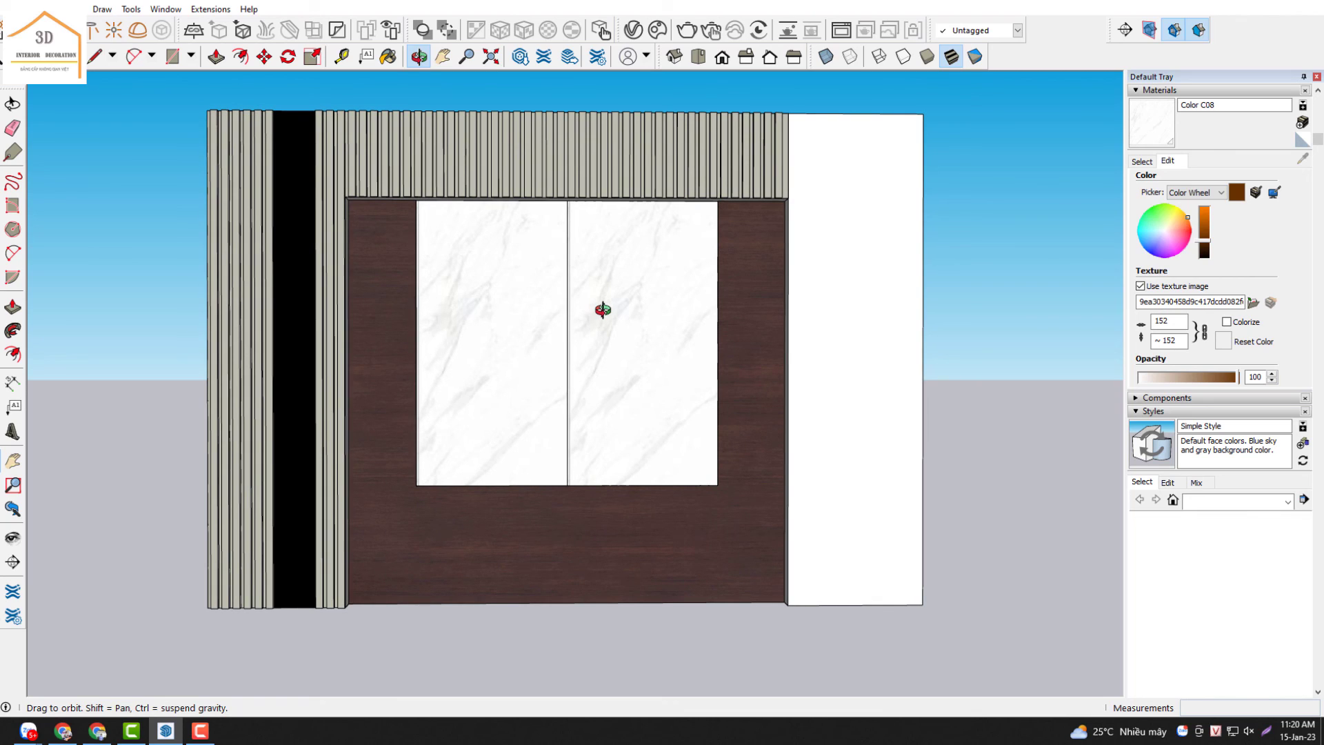